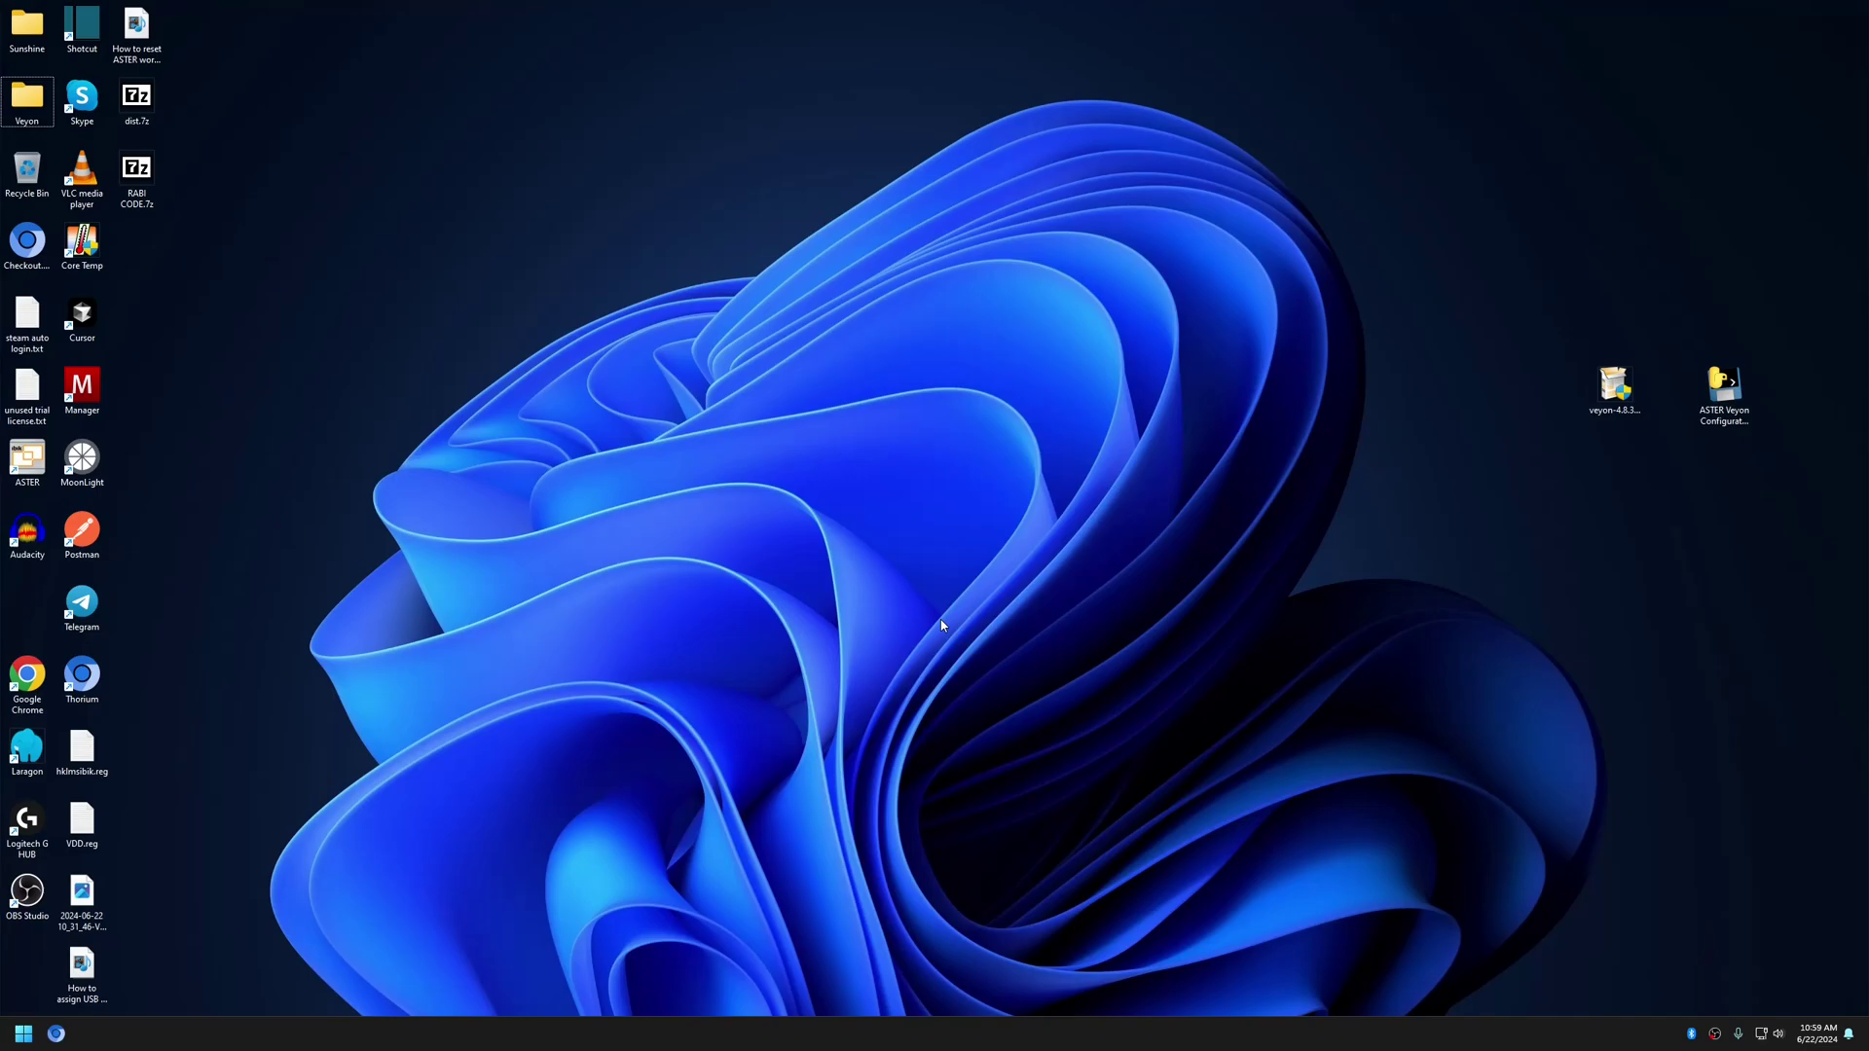
Refresh the desktop and launch the Veyon 4.8.3.0 installer, approving its permission prompt
click(718, 555)
right_click(728, 511)
click(767, 564)
double_click(1613, 400)
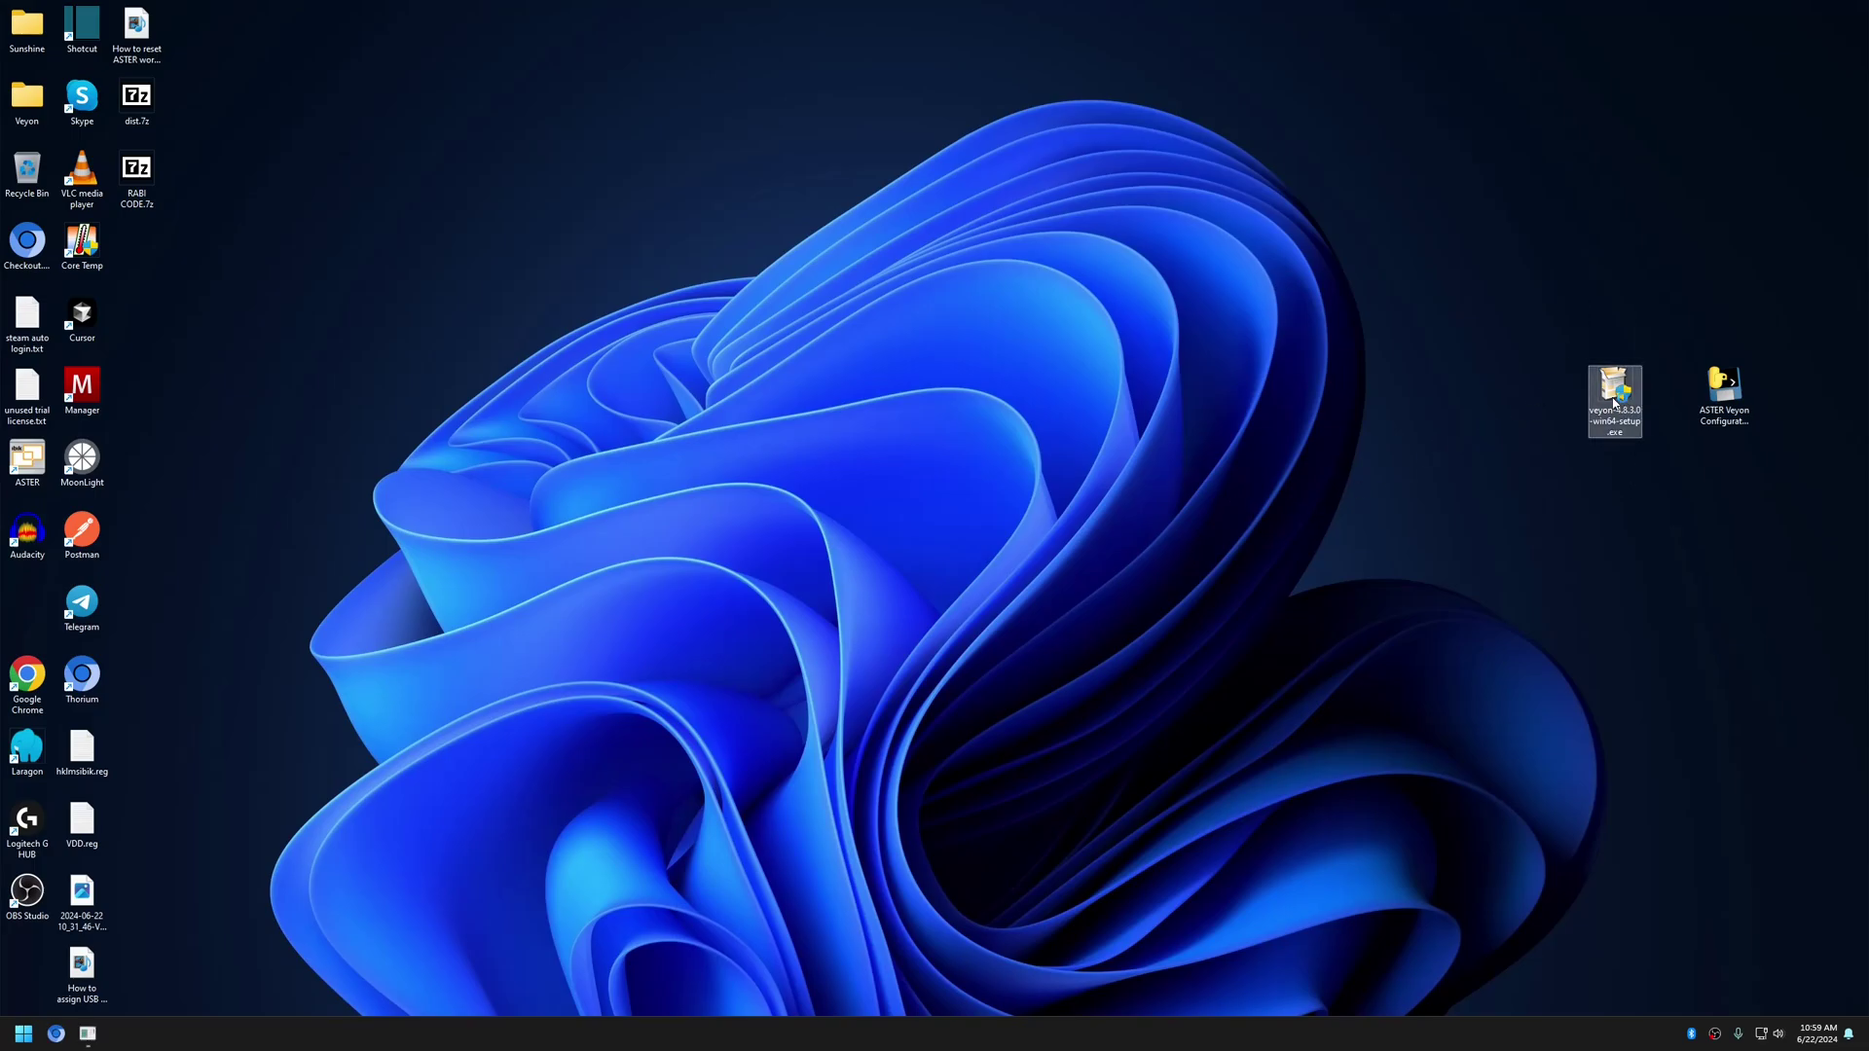
click(872, 644)
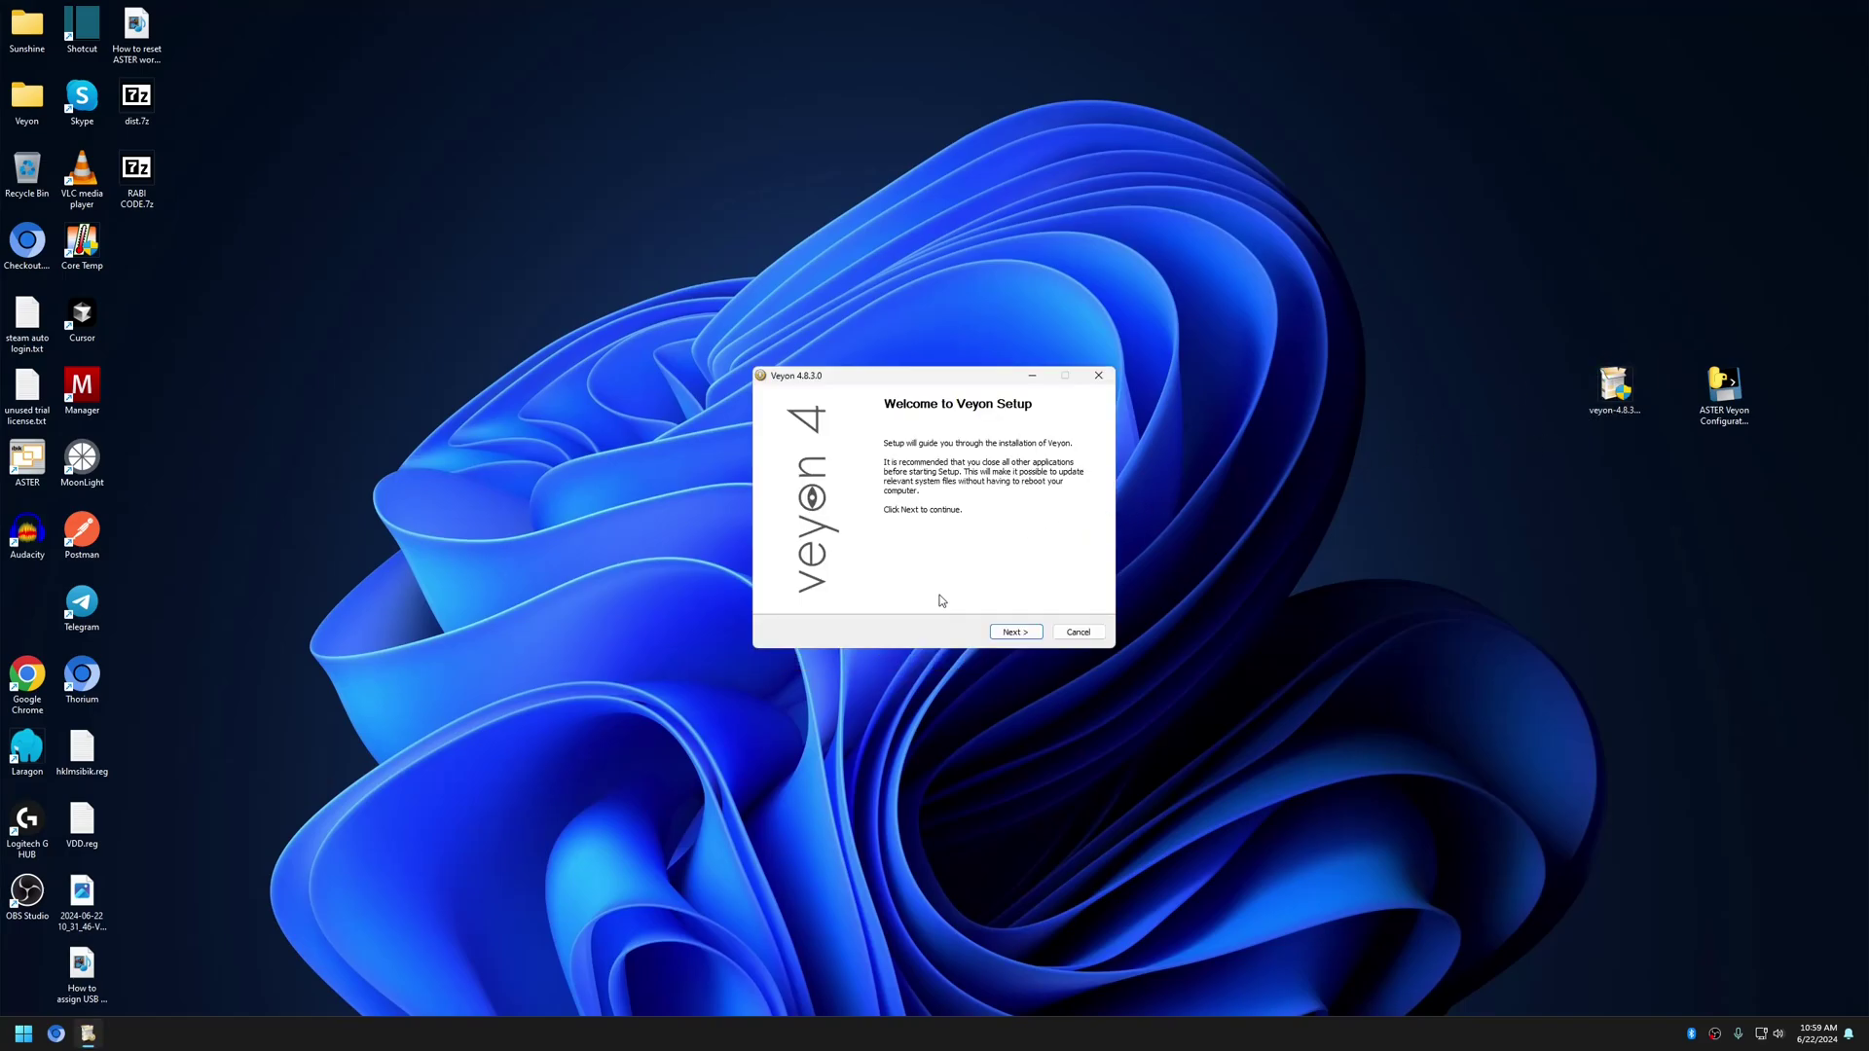
drag(929, 380, 833, 343)
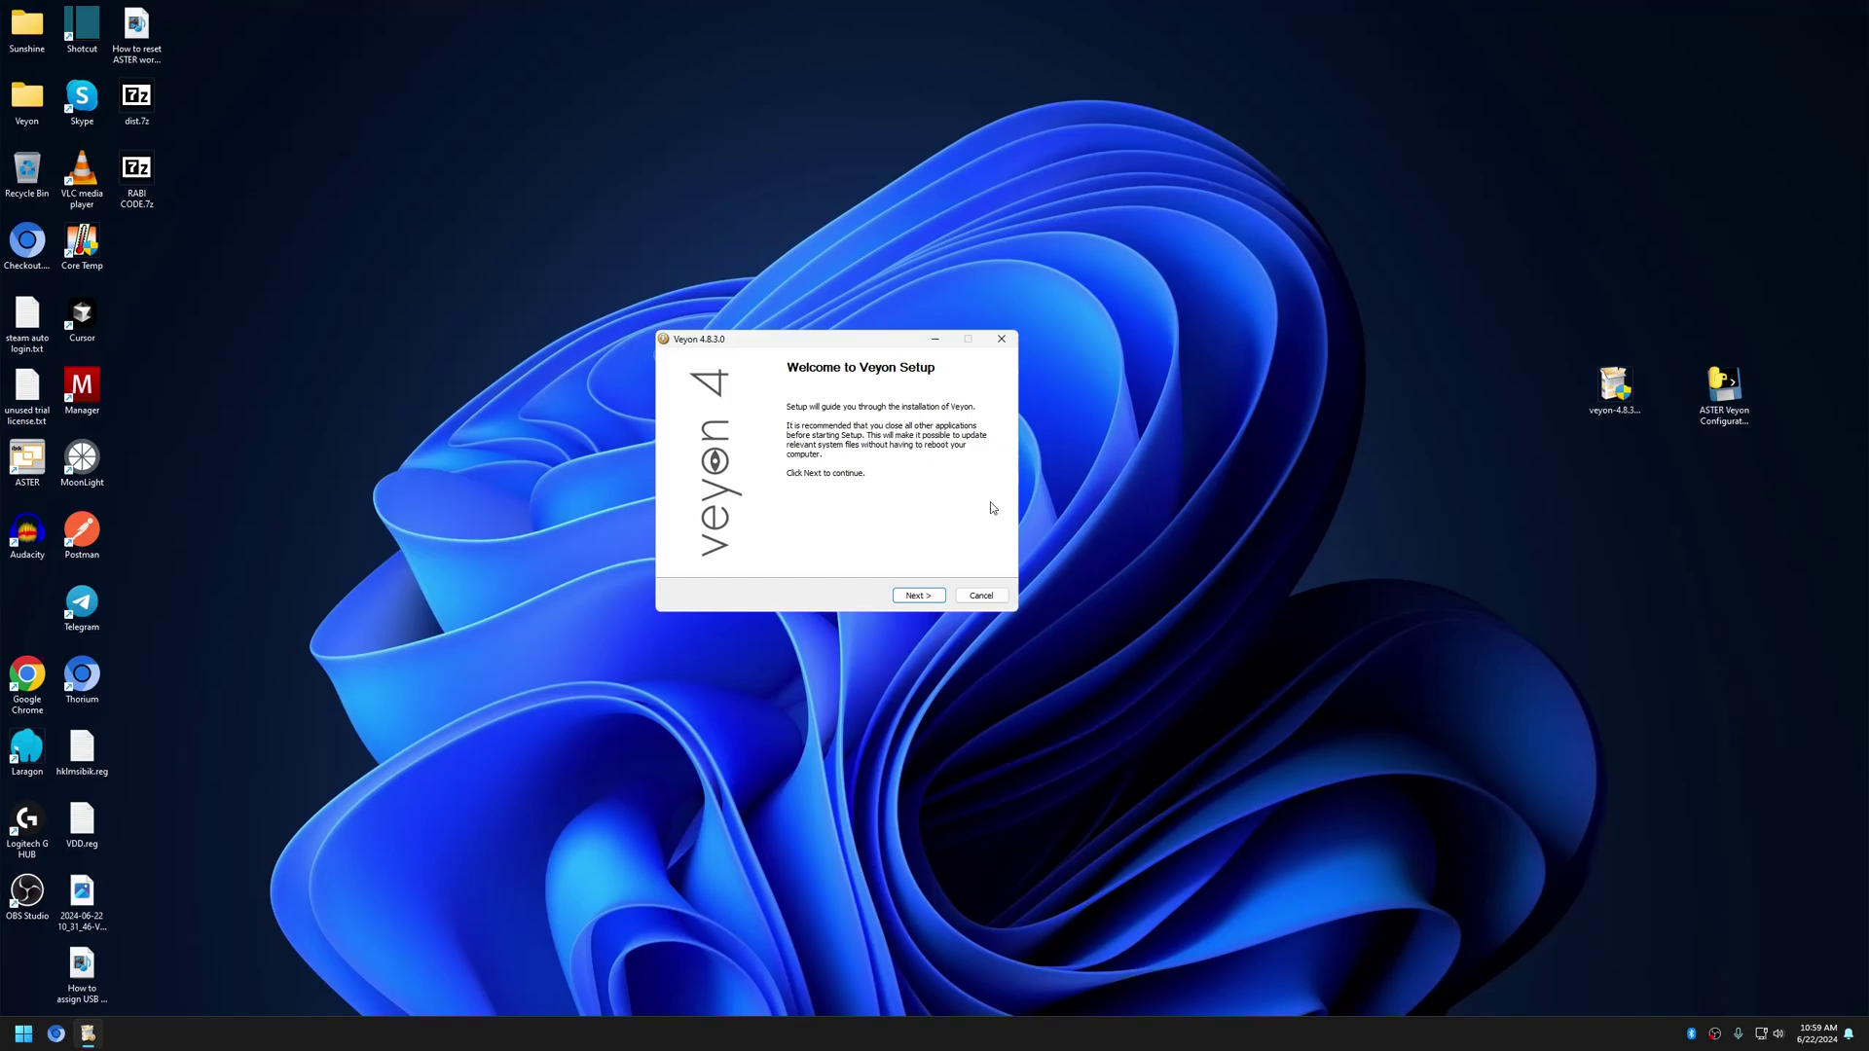
Accept the GPL license and default location, keep all components, install, and finish without the configurator
click(919, 596)
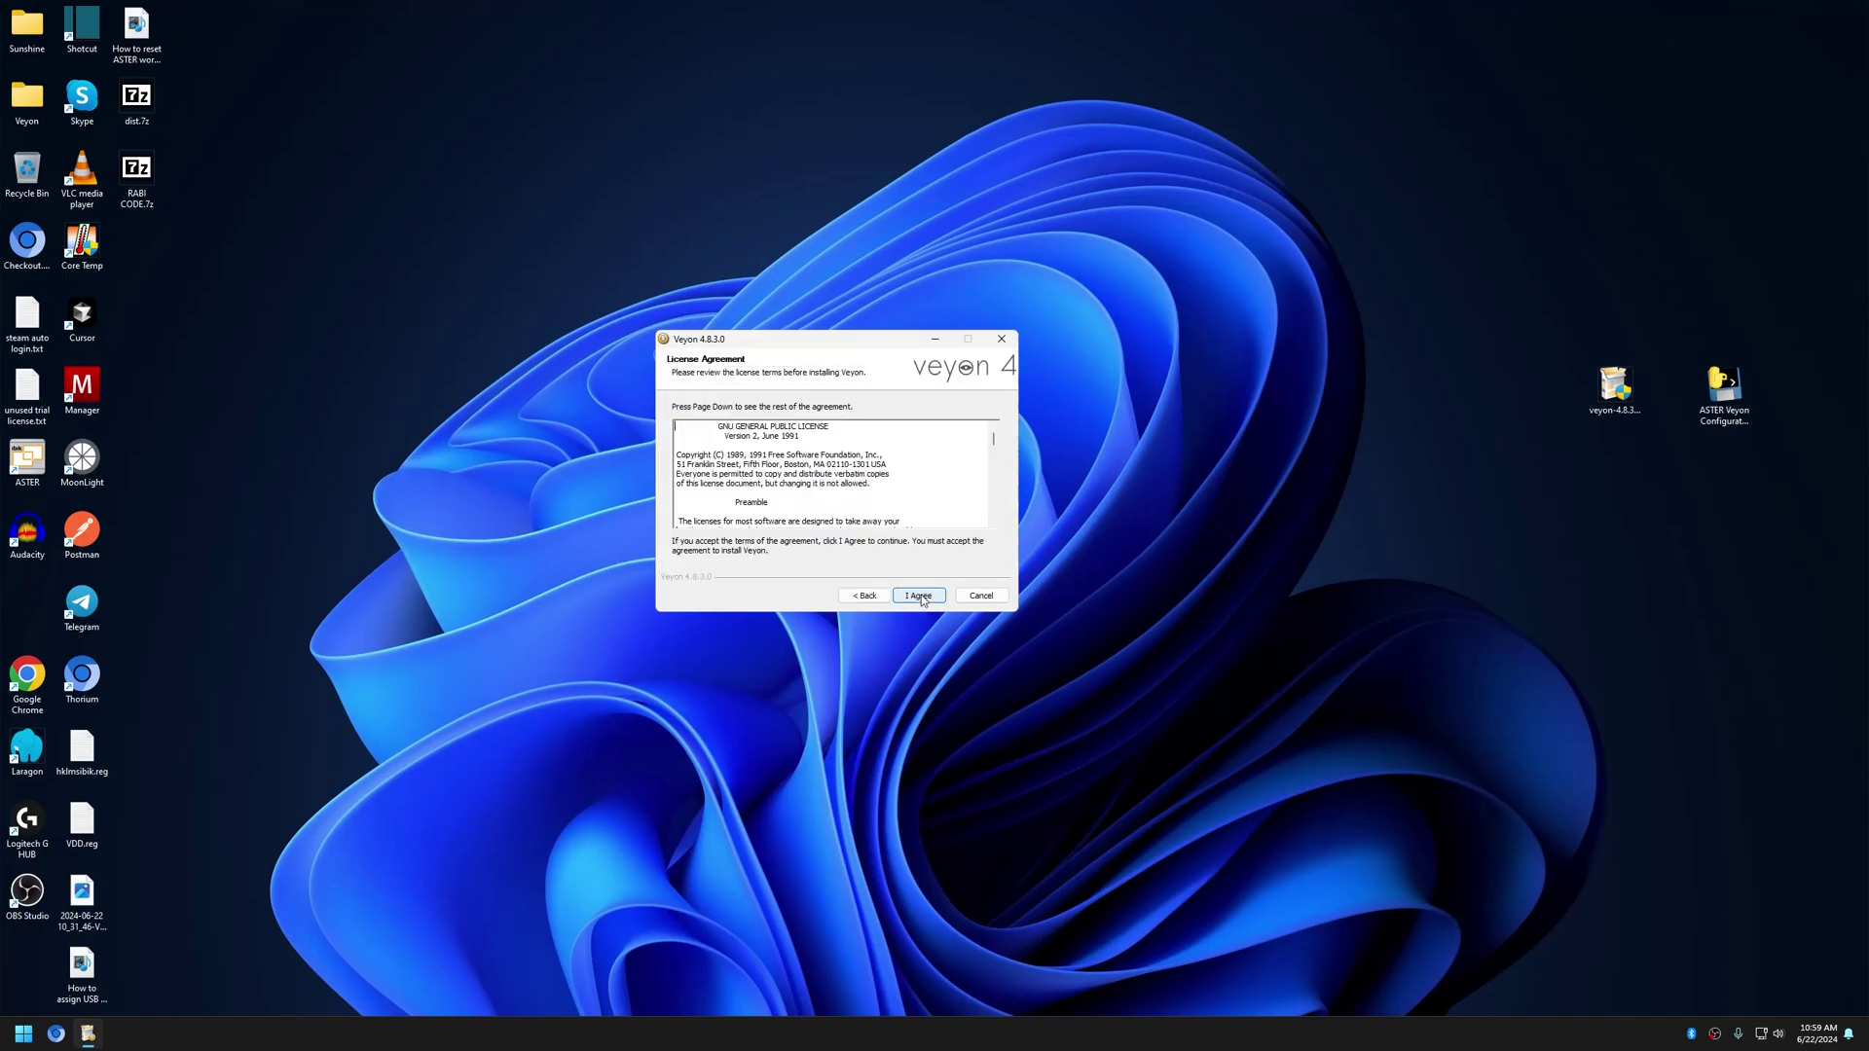
click(921, 596)
click(927, 596)
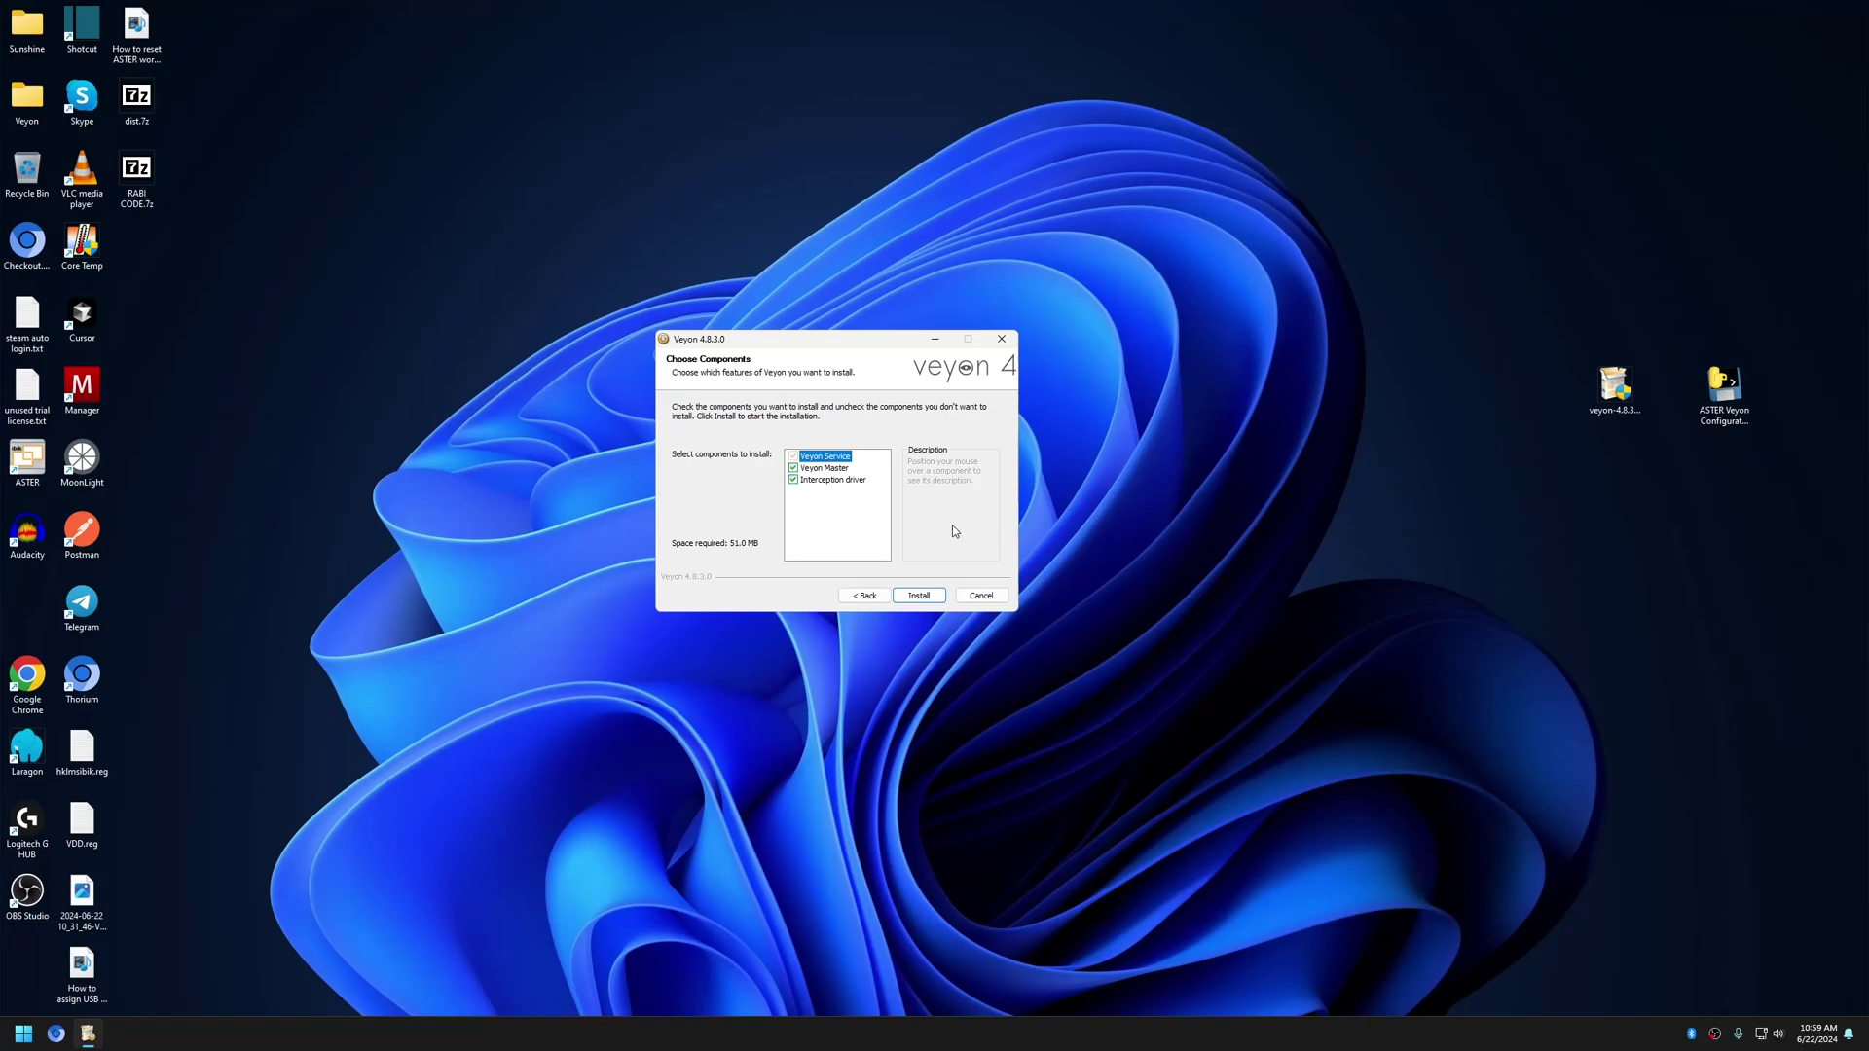
click(795, 469)
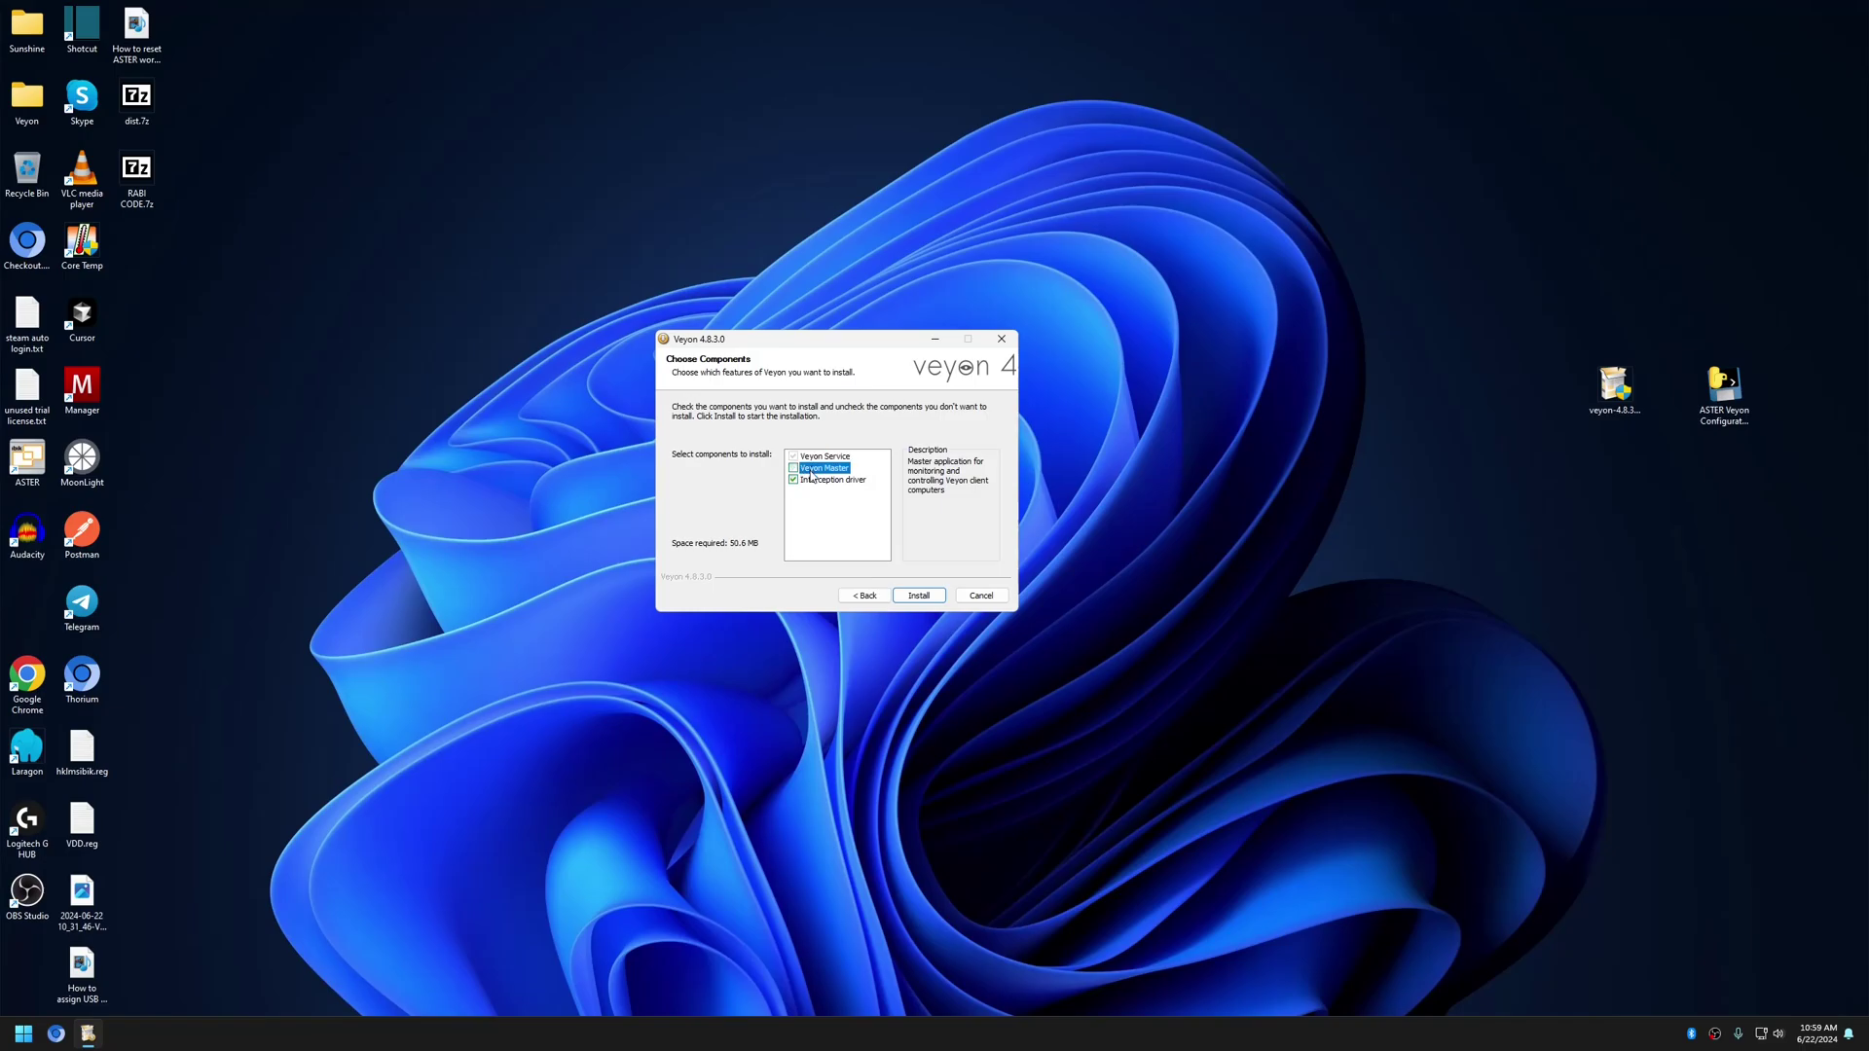
click(793, 468)
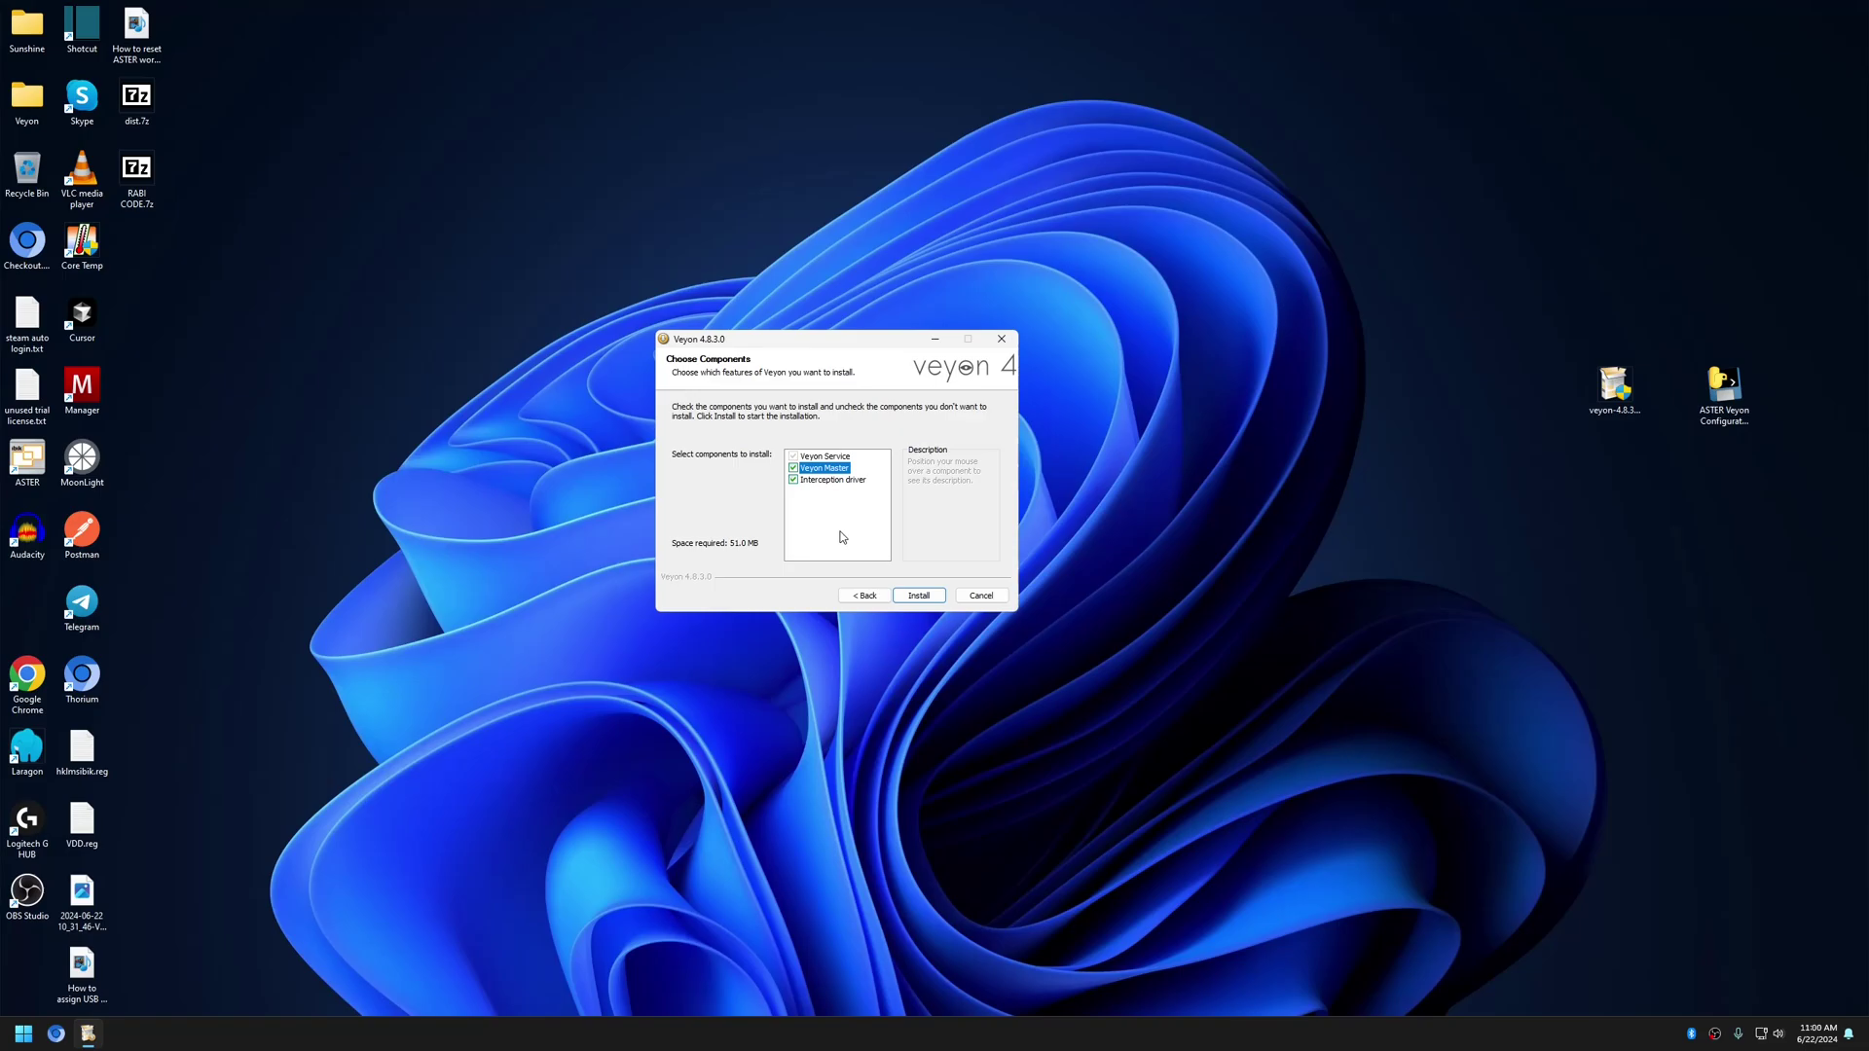
click(920, 599)
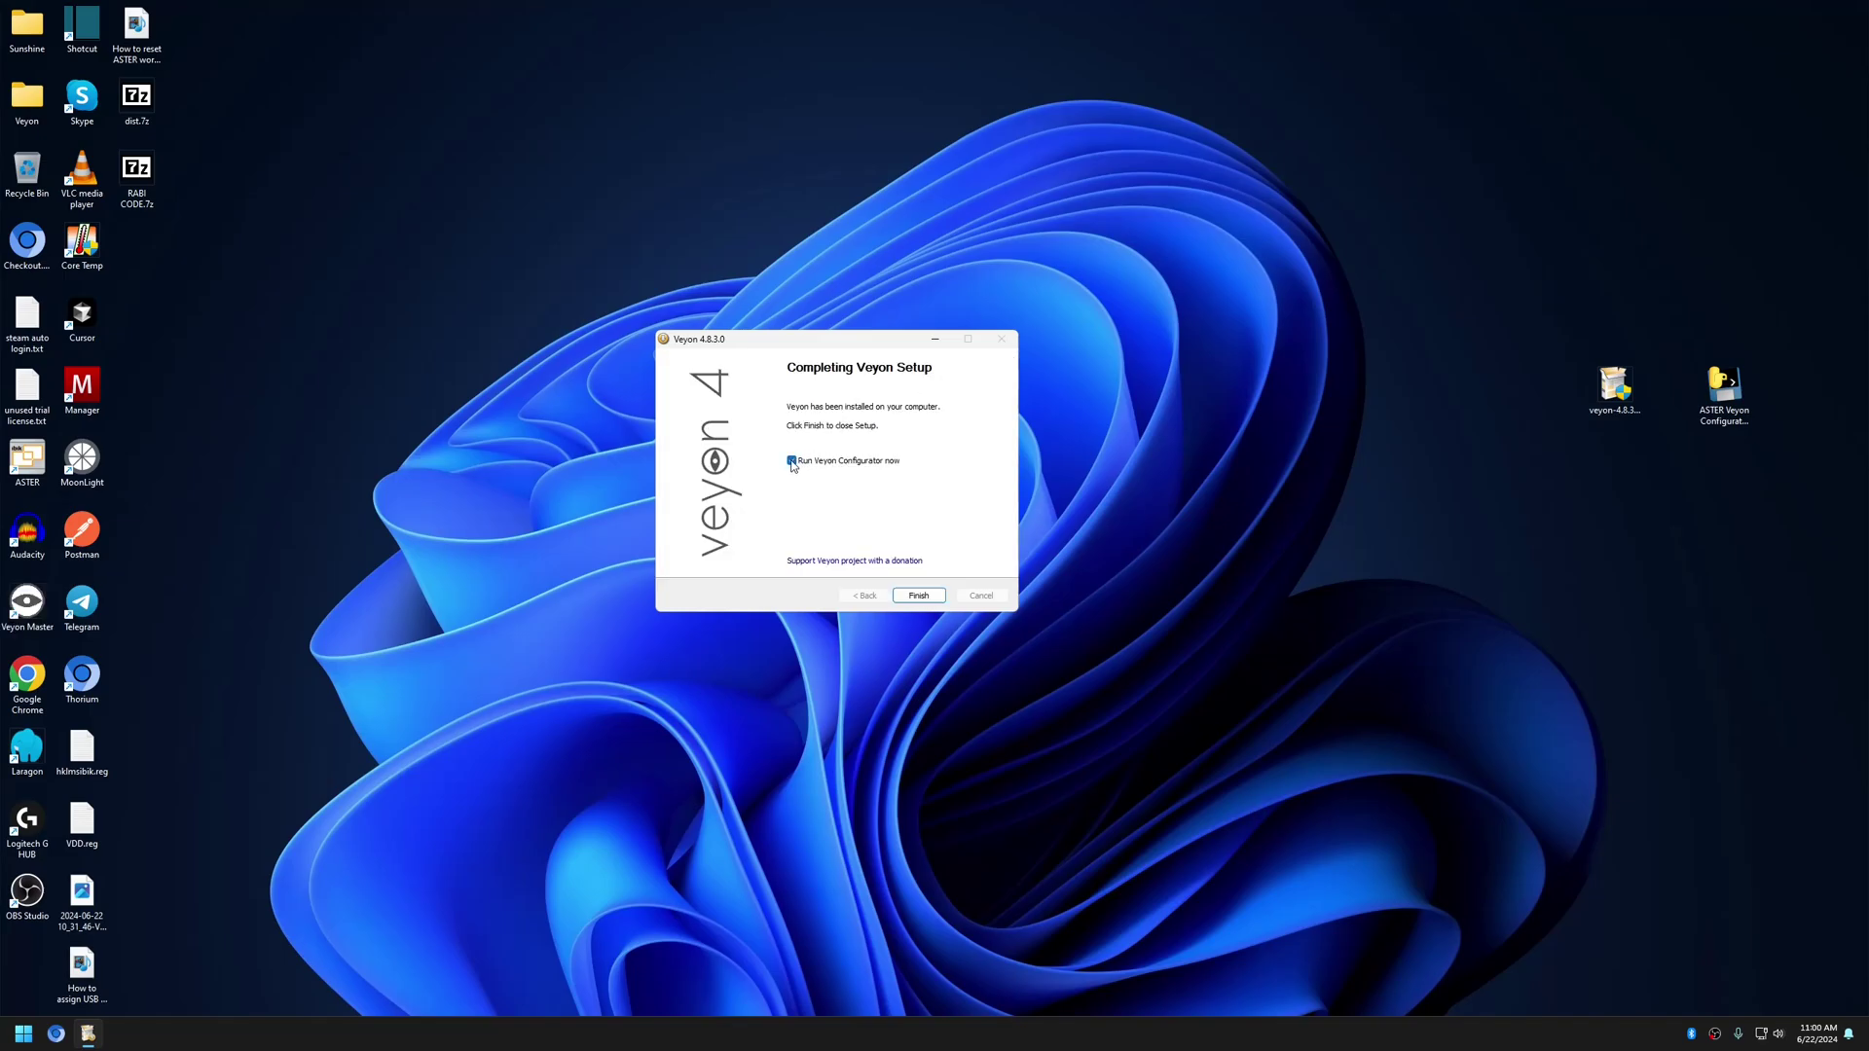
click(791, 460)
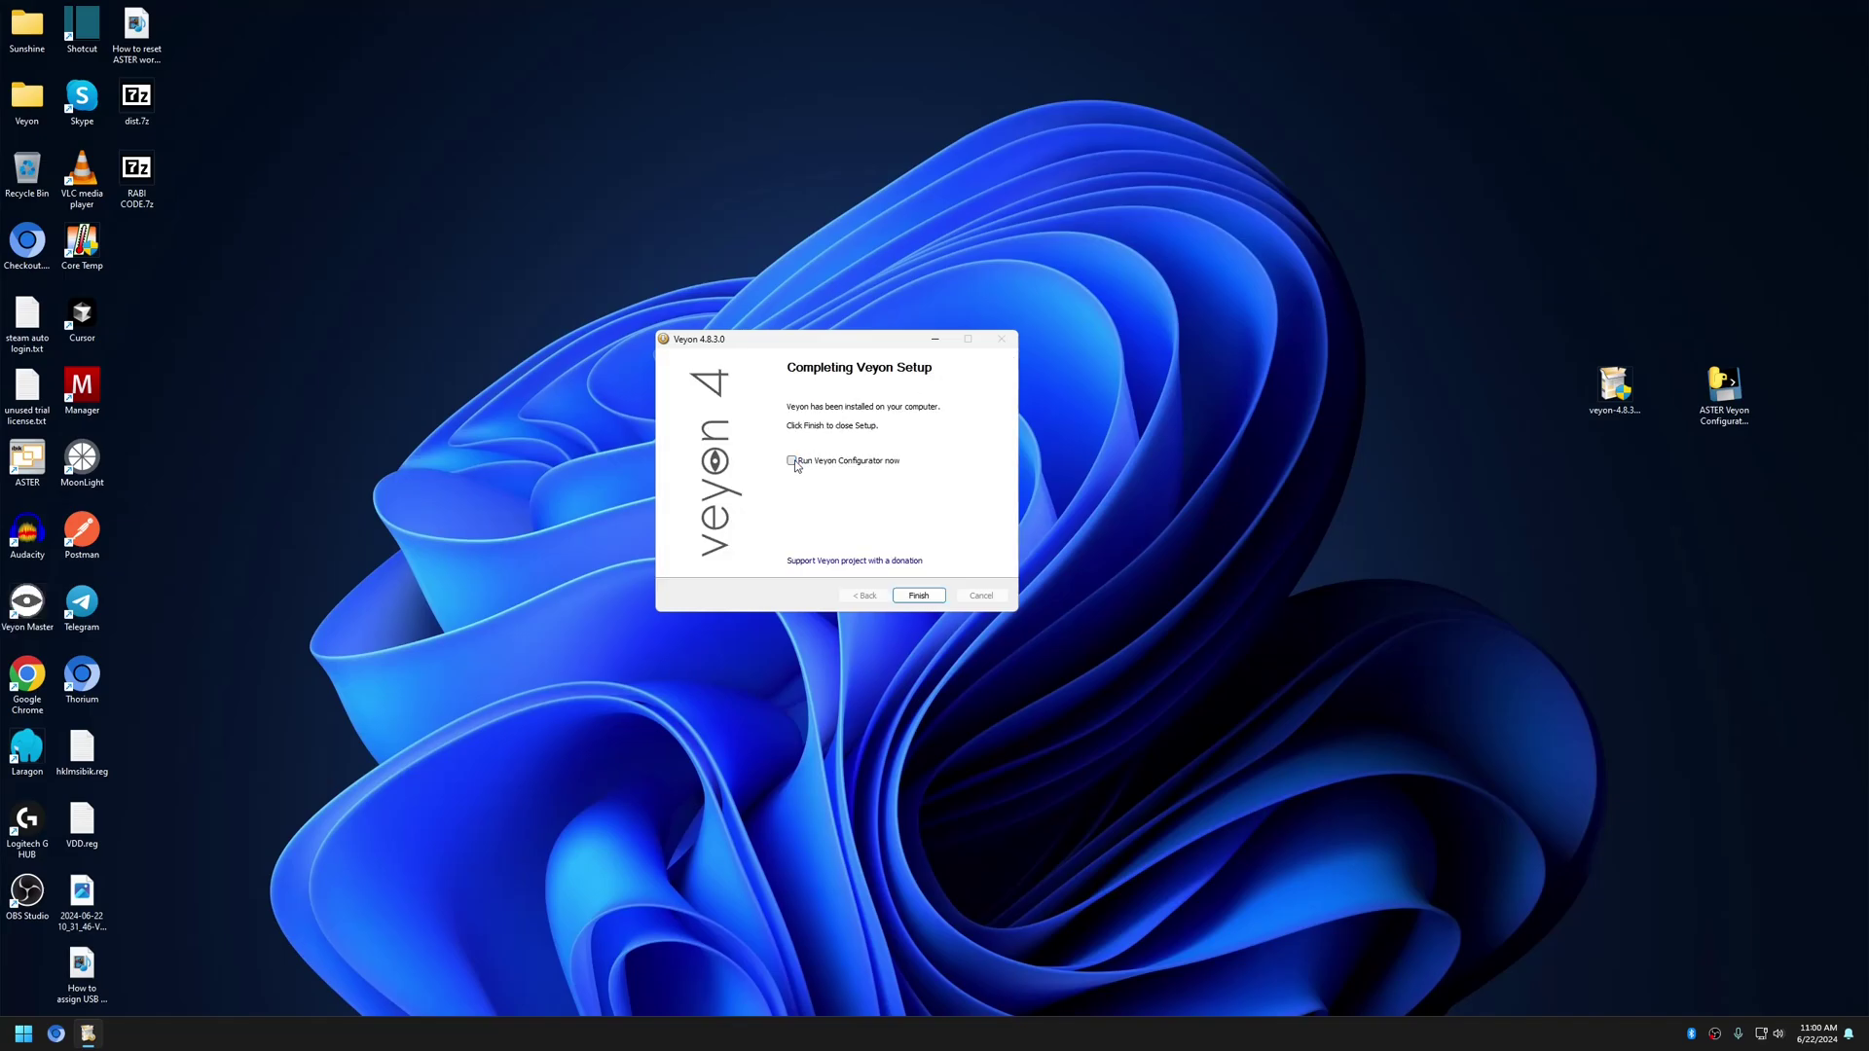
click(910, 594)
Refresh the desktop, launch ASTER Control and bring up its workplaces overview
right_click(967, 480)
click(1003, 532)
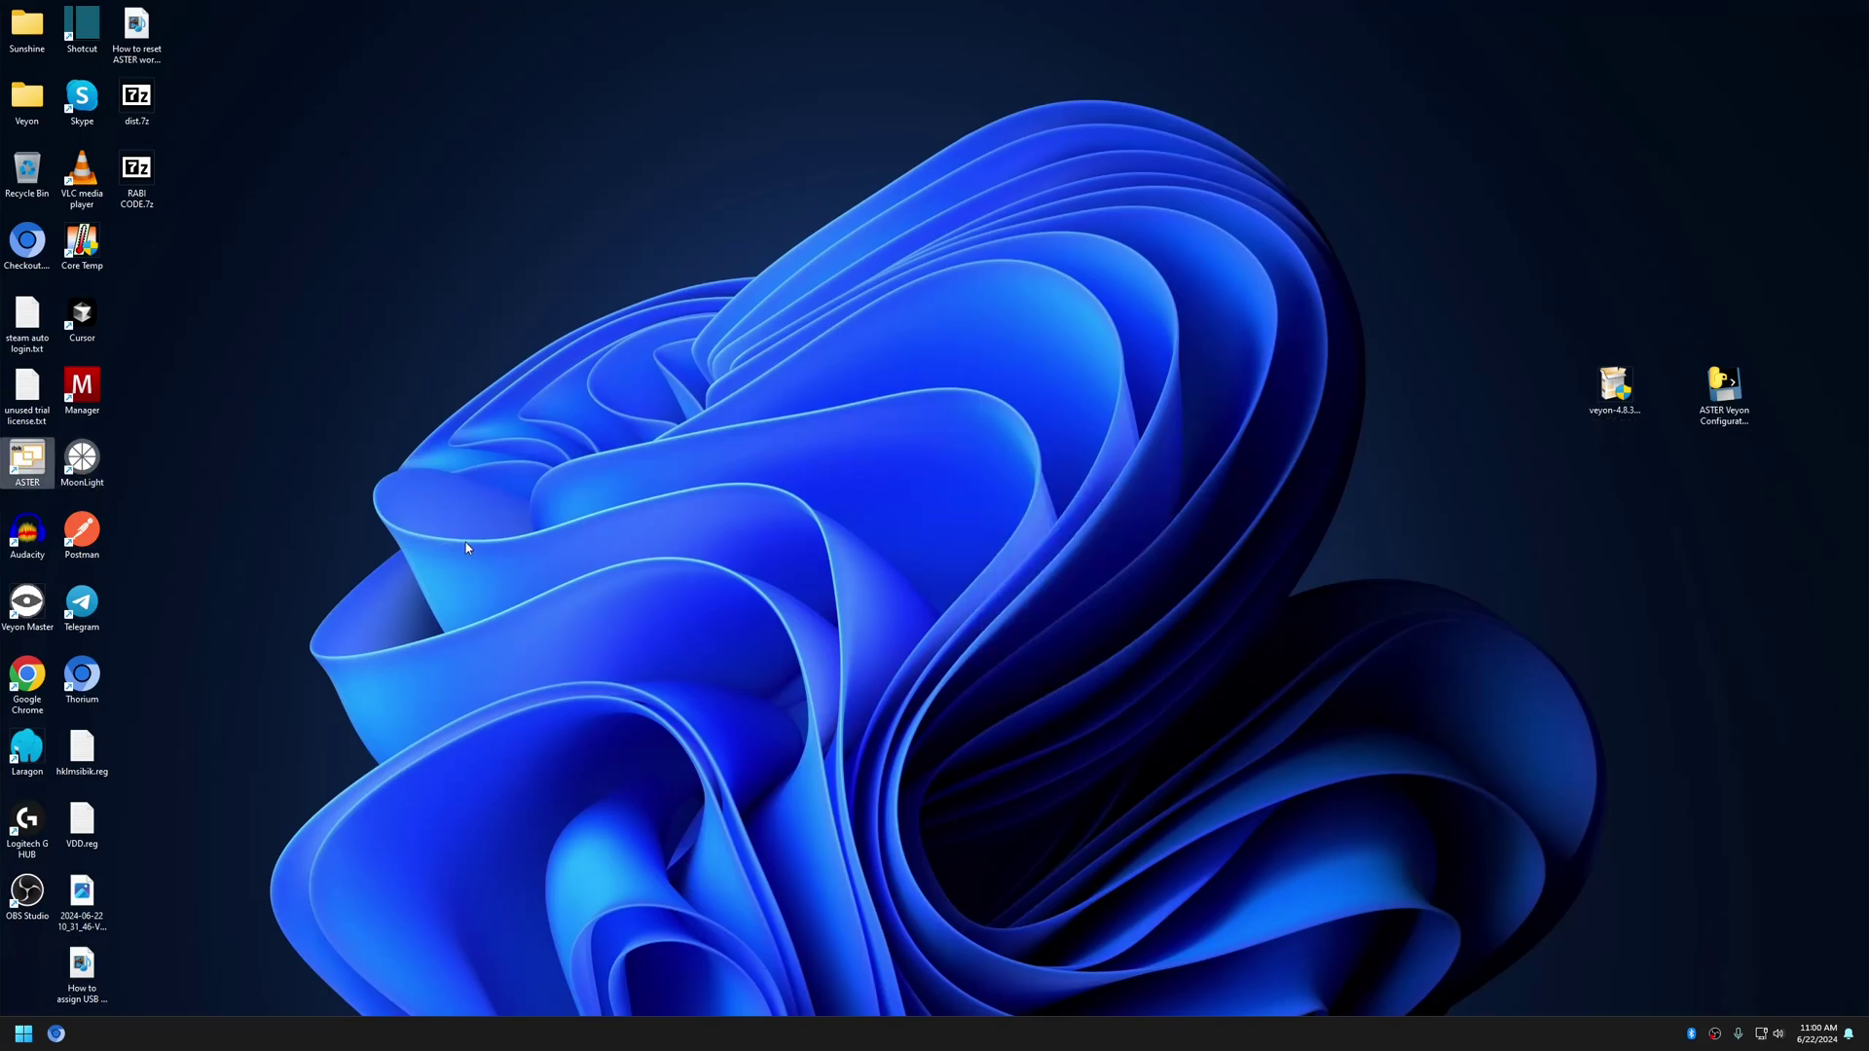
key(Return)
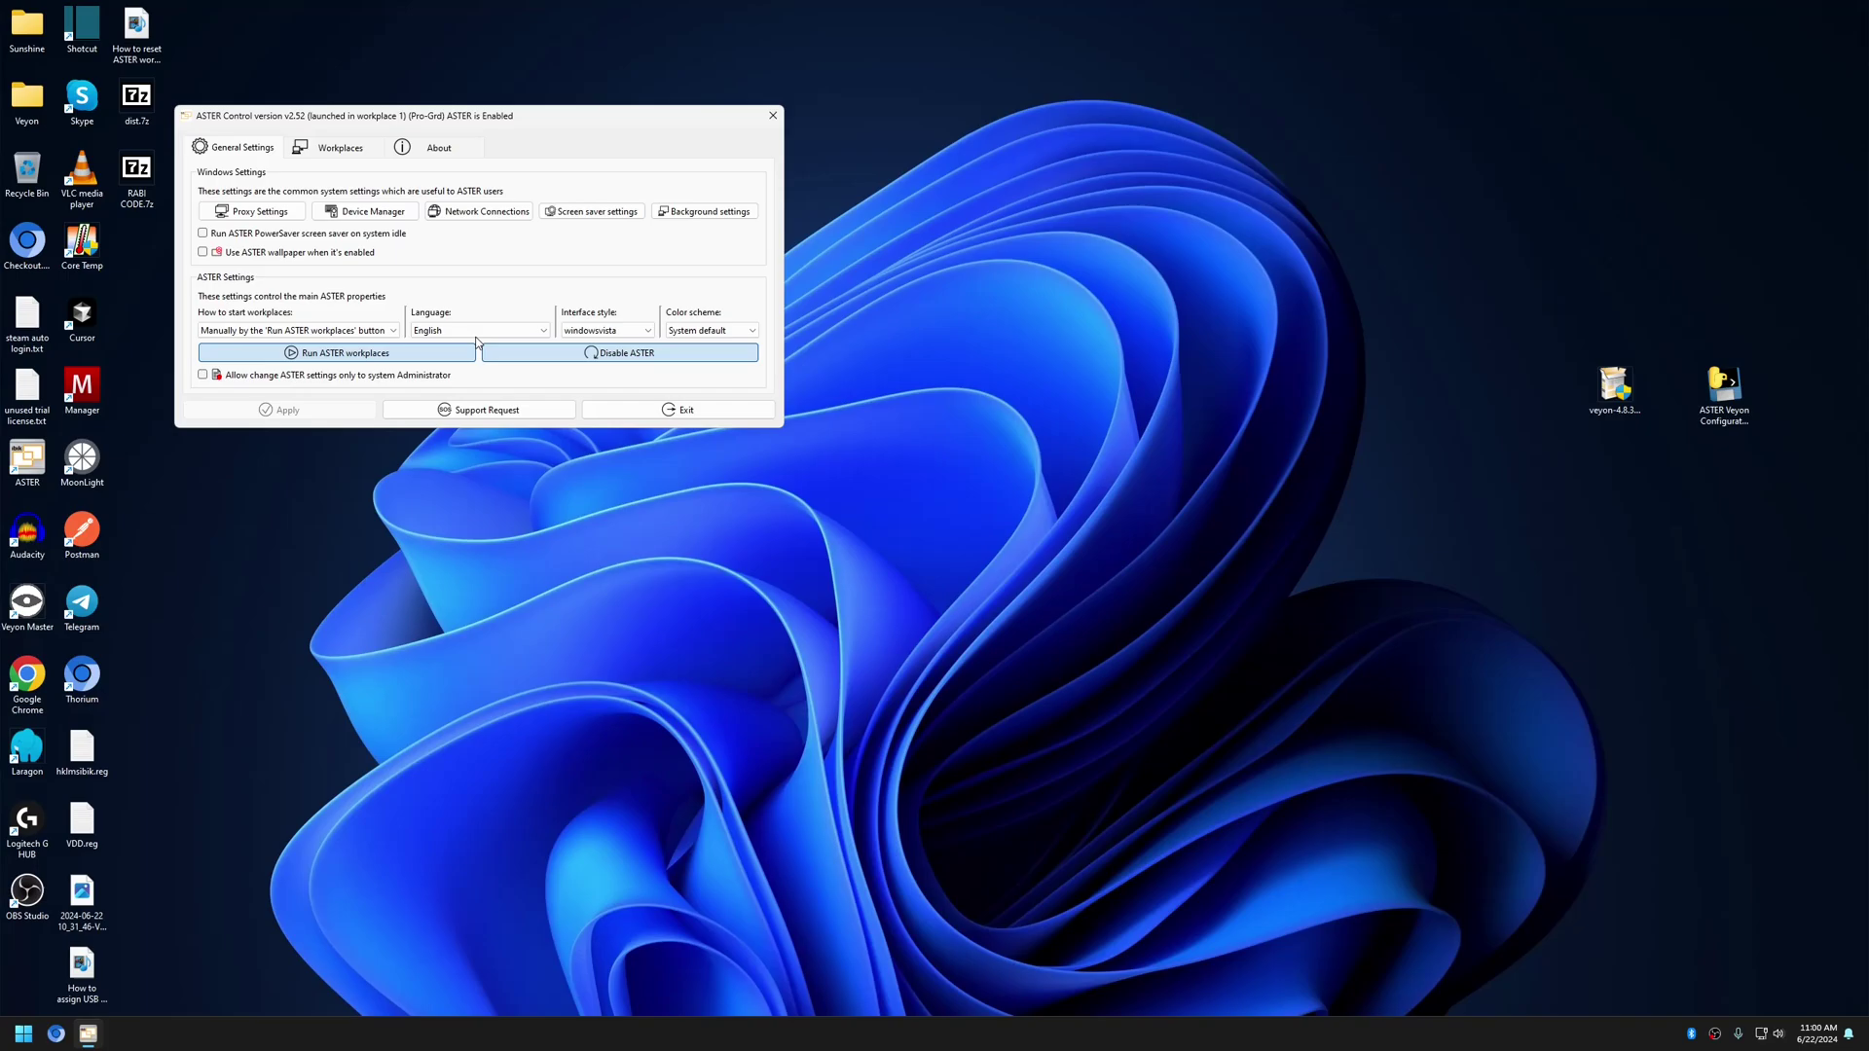
right_click(922, 433)
click(966, 475)
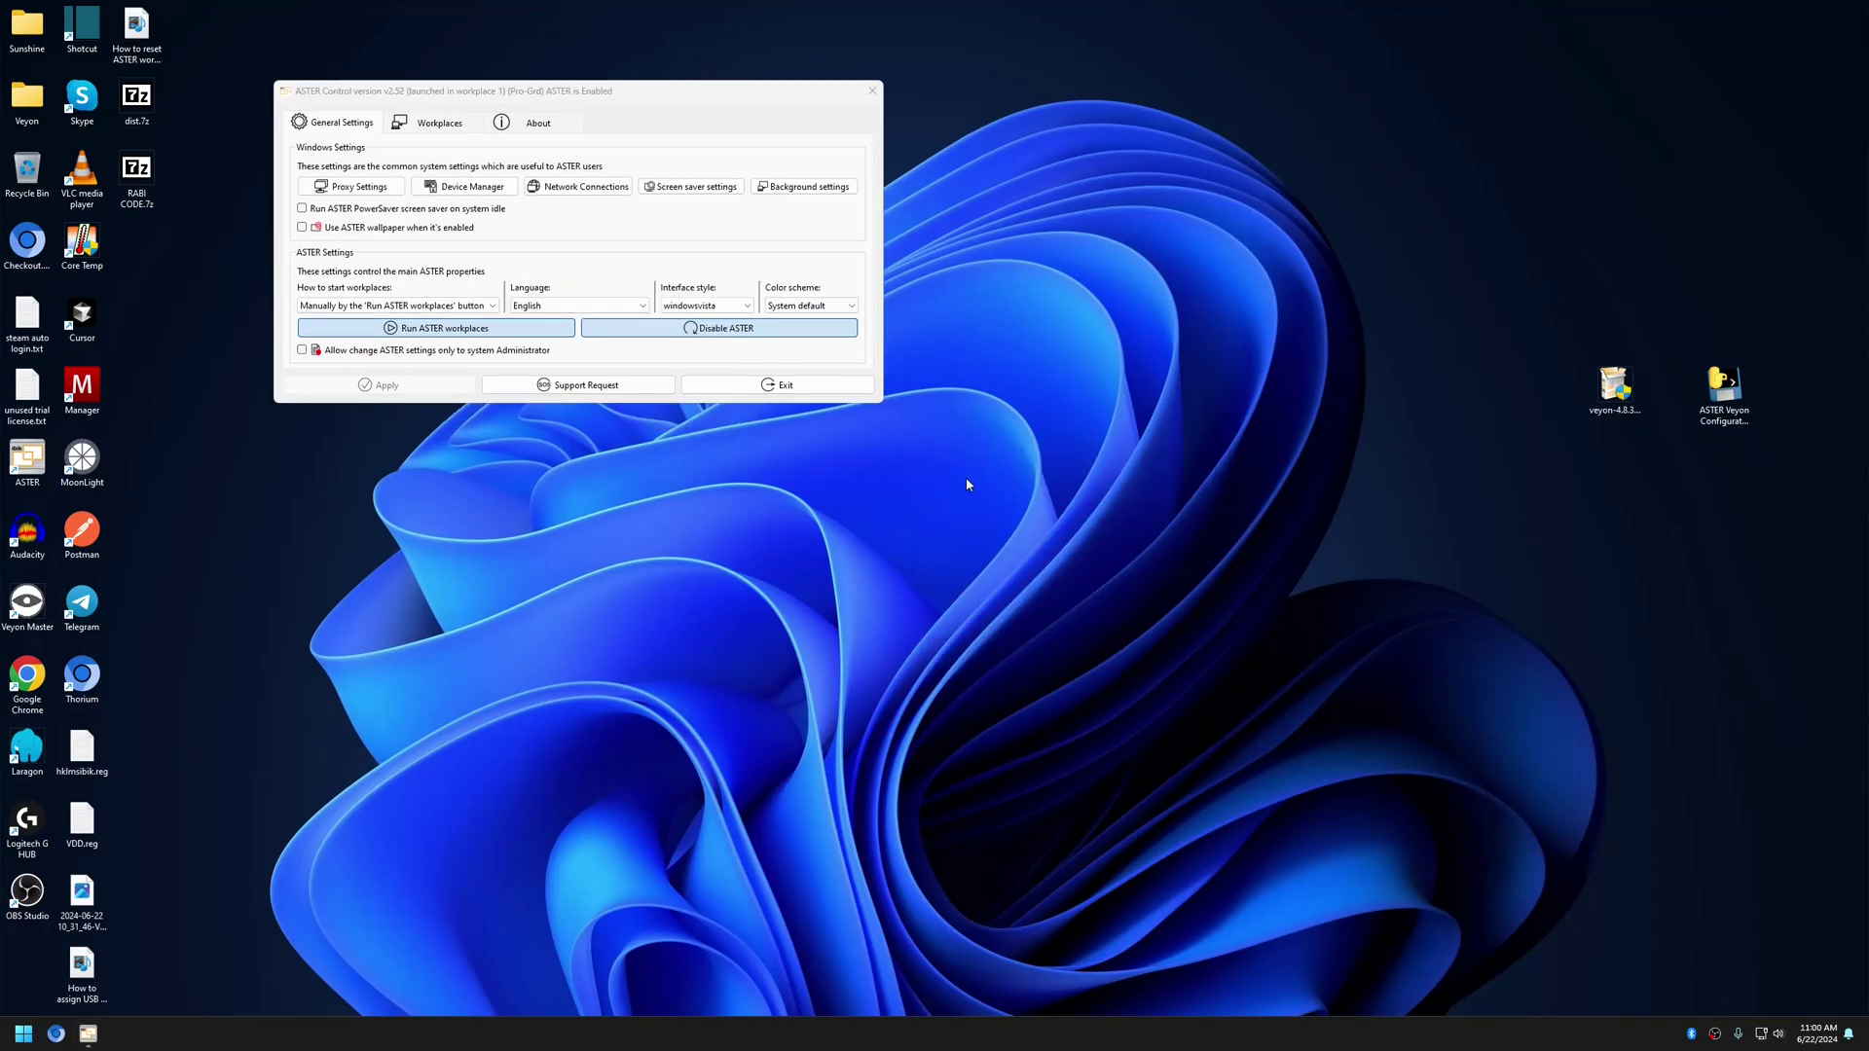
right_click(960, 460)
click(993, 512)
right_click(884, 451)
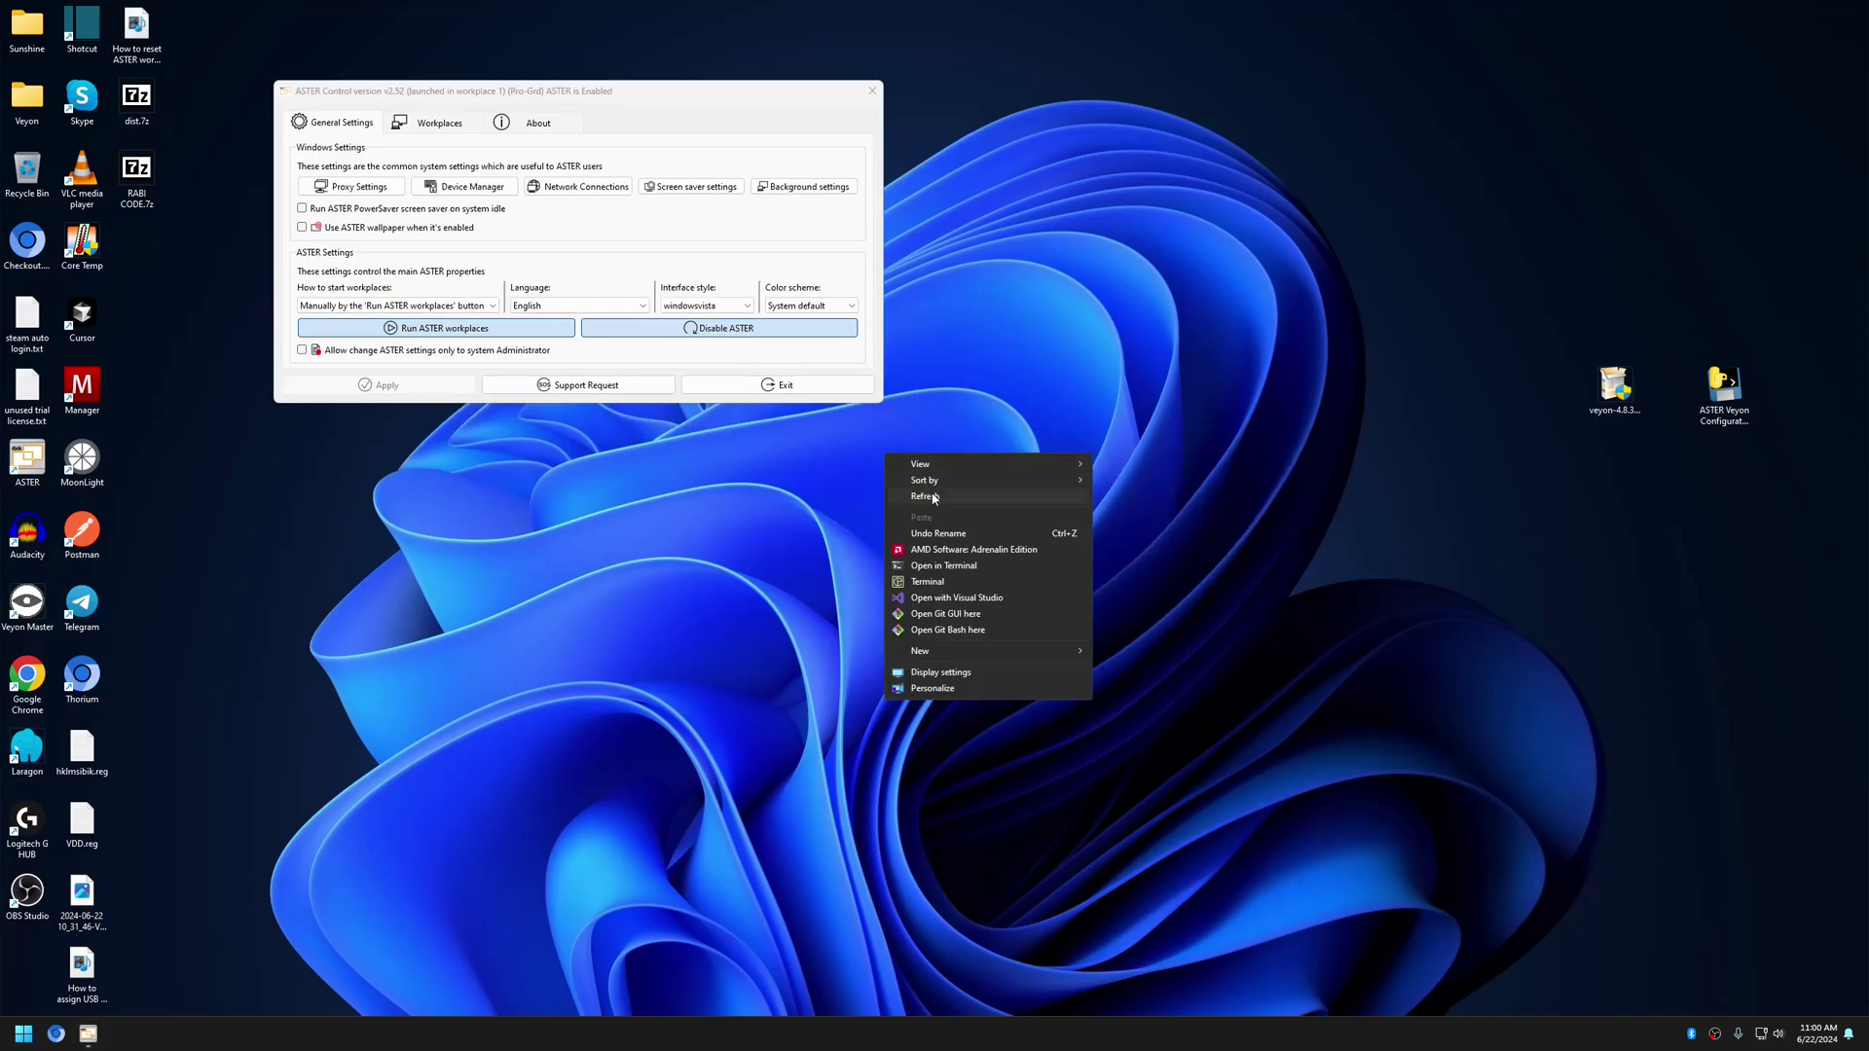
click(932, 498)
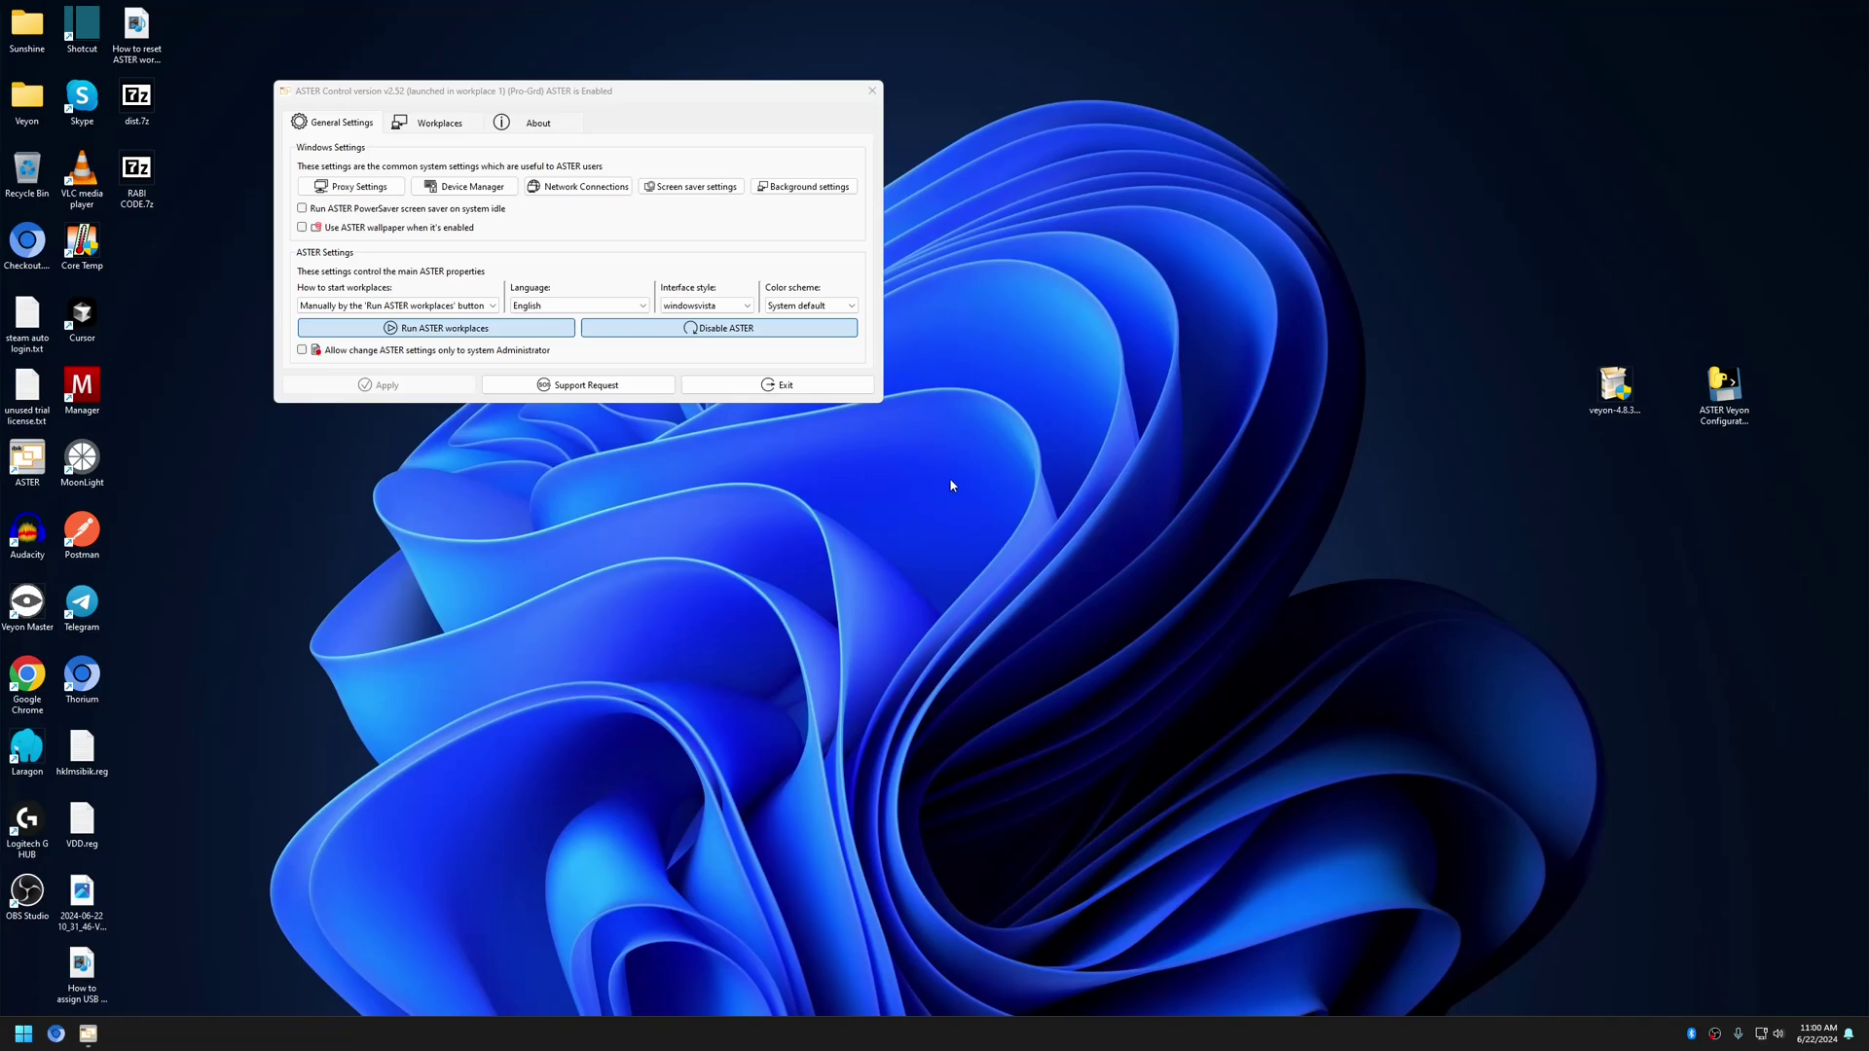
right_click(951, 484)
click(1003, 521)
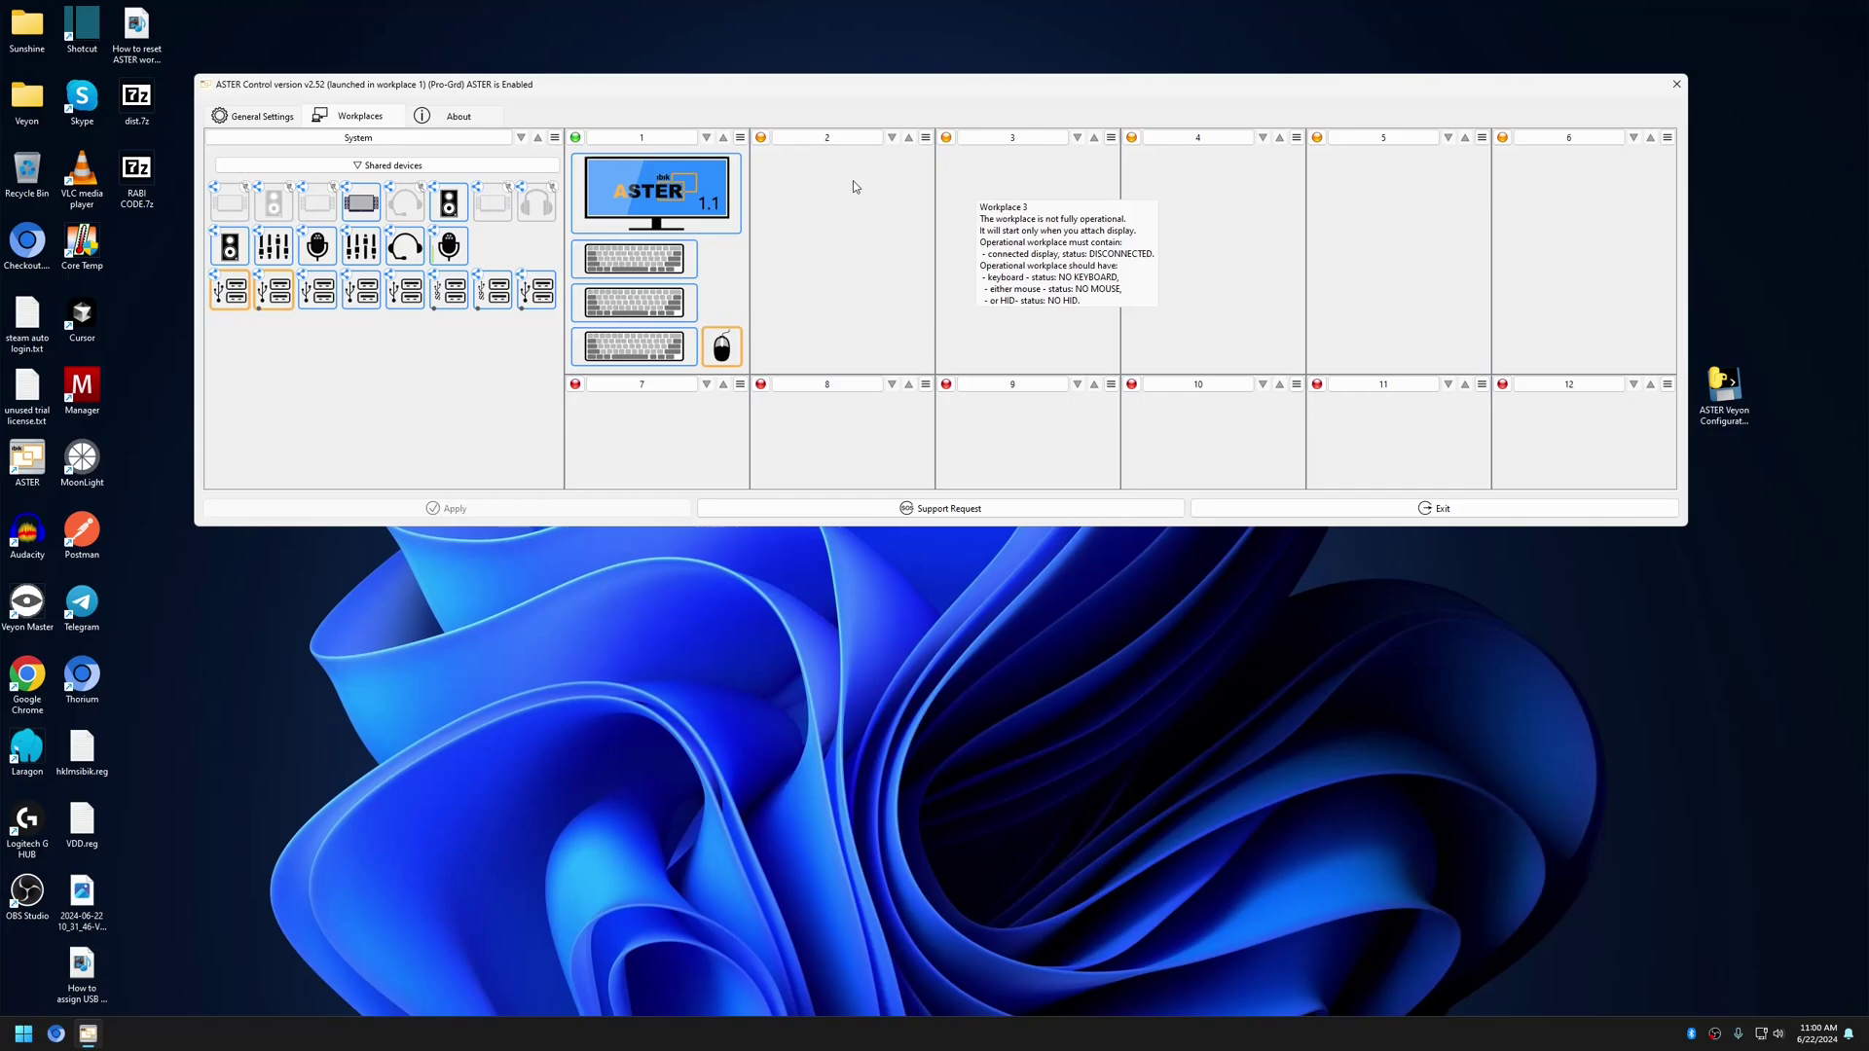
Enable Displays without Monitors in the Workplaces Tab Settings, confirm, and close ASTER Control
right_click(577, 163)
click(581, 156)
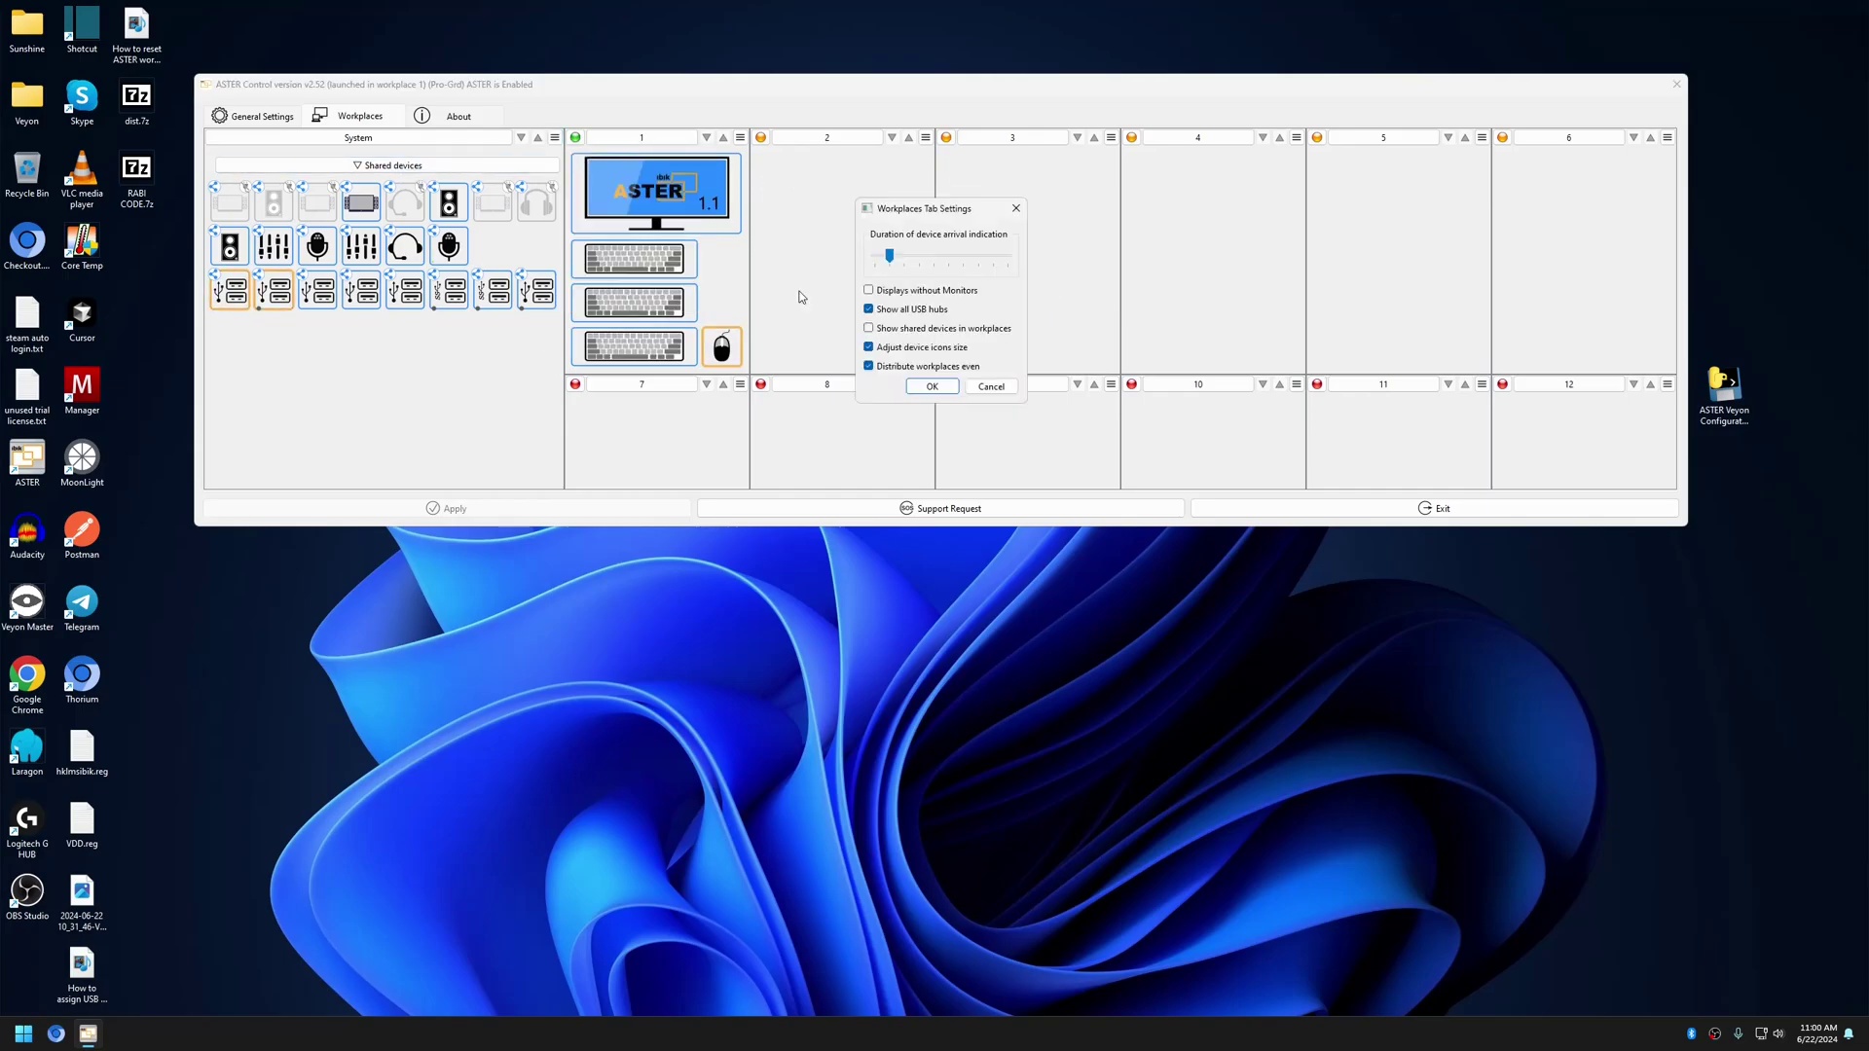
click(893, 292)
click(931, 387)
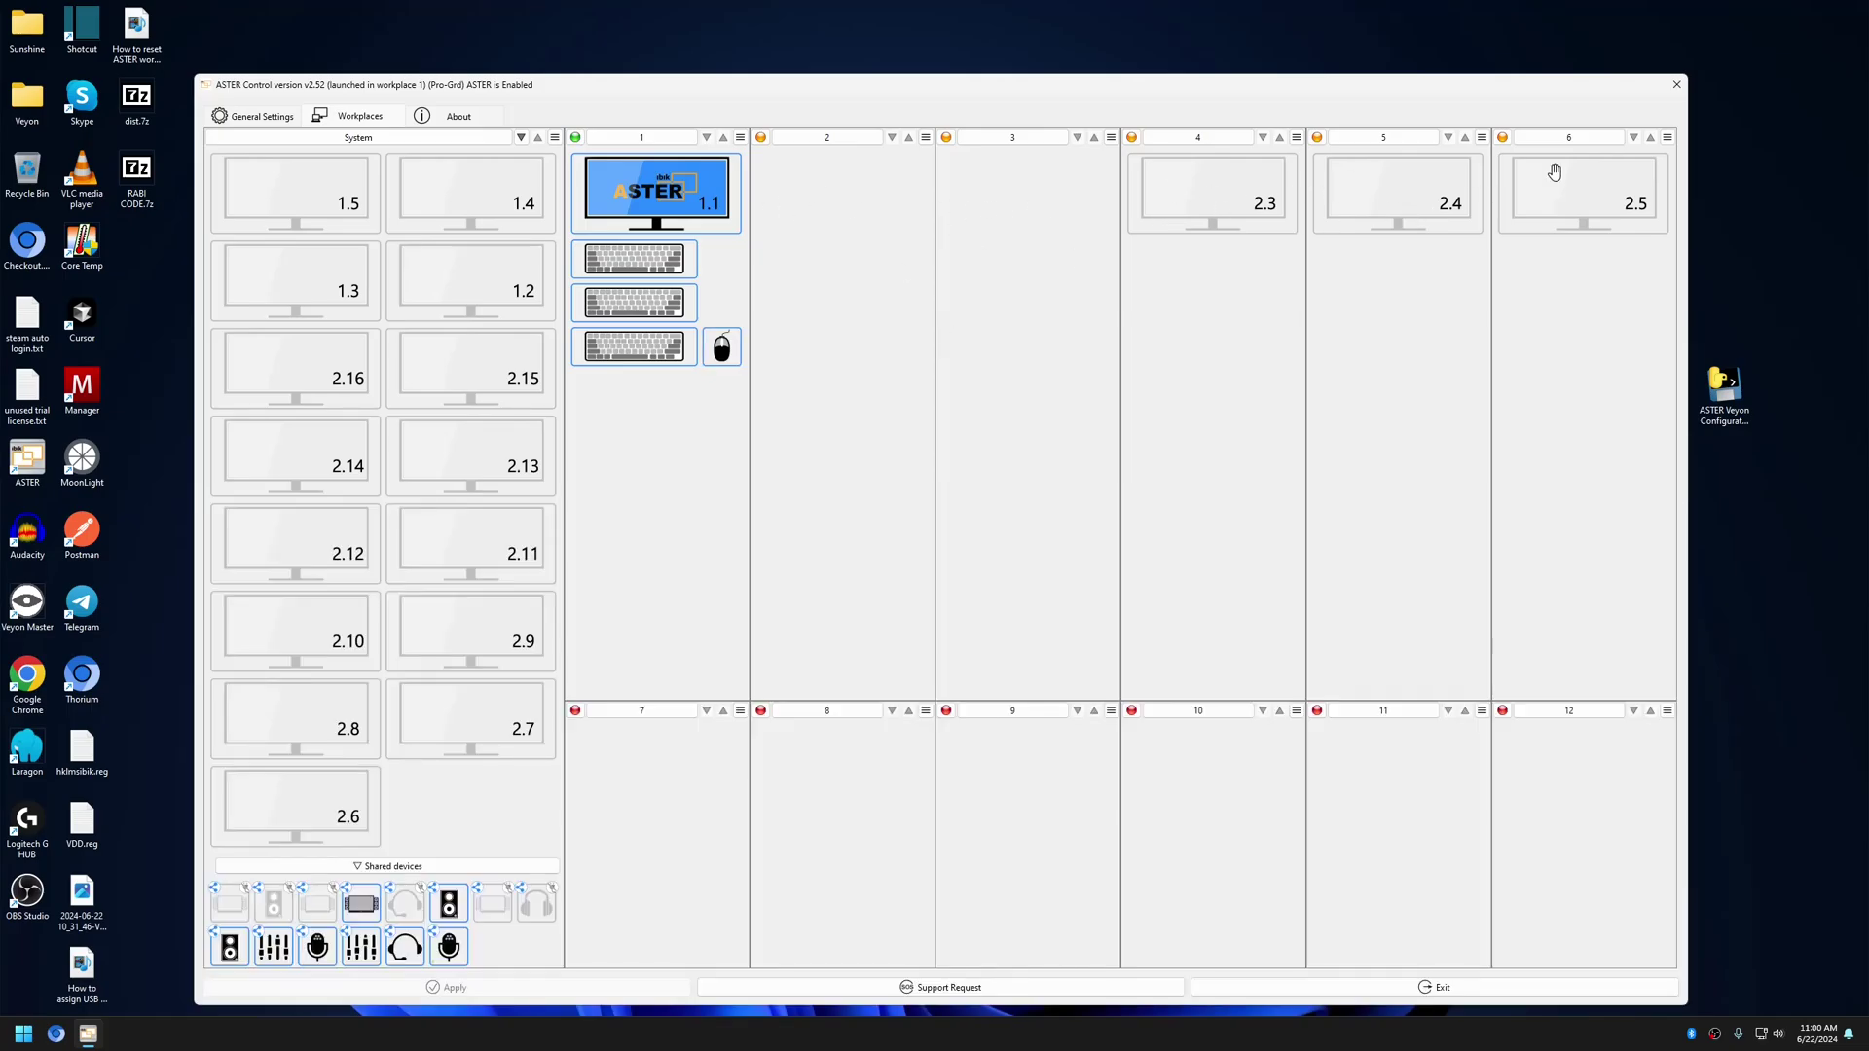
click(1677, 84)
Relaunch ASTER Control on the Workplaces tab and check workplace 2's user login settings
right_click(912, 347)
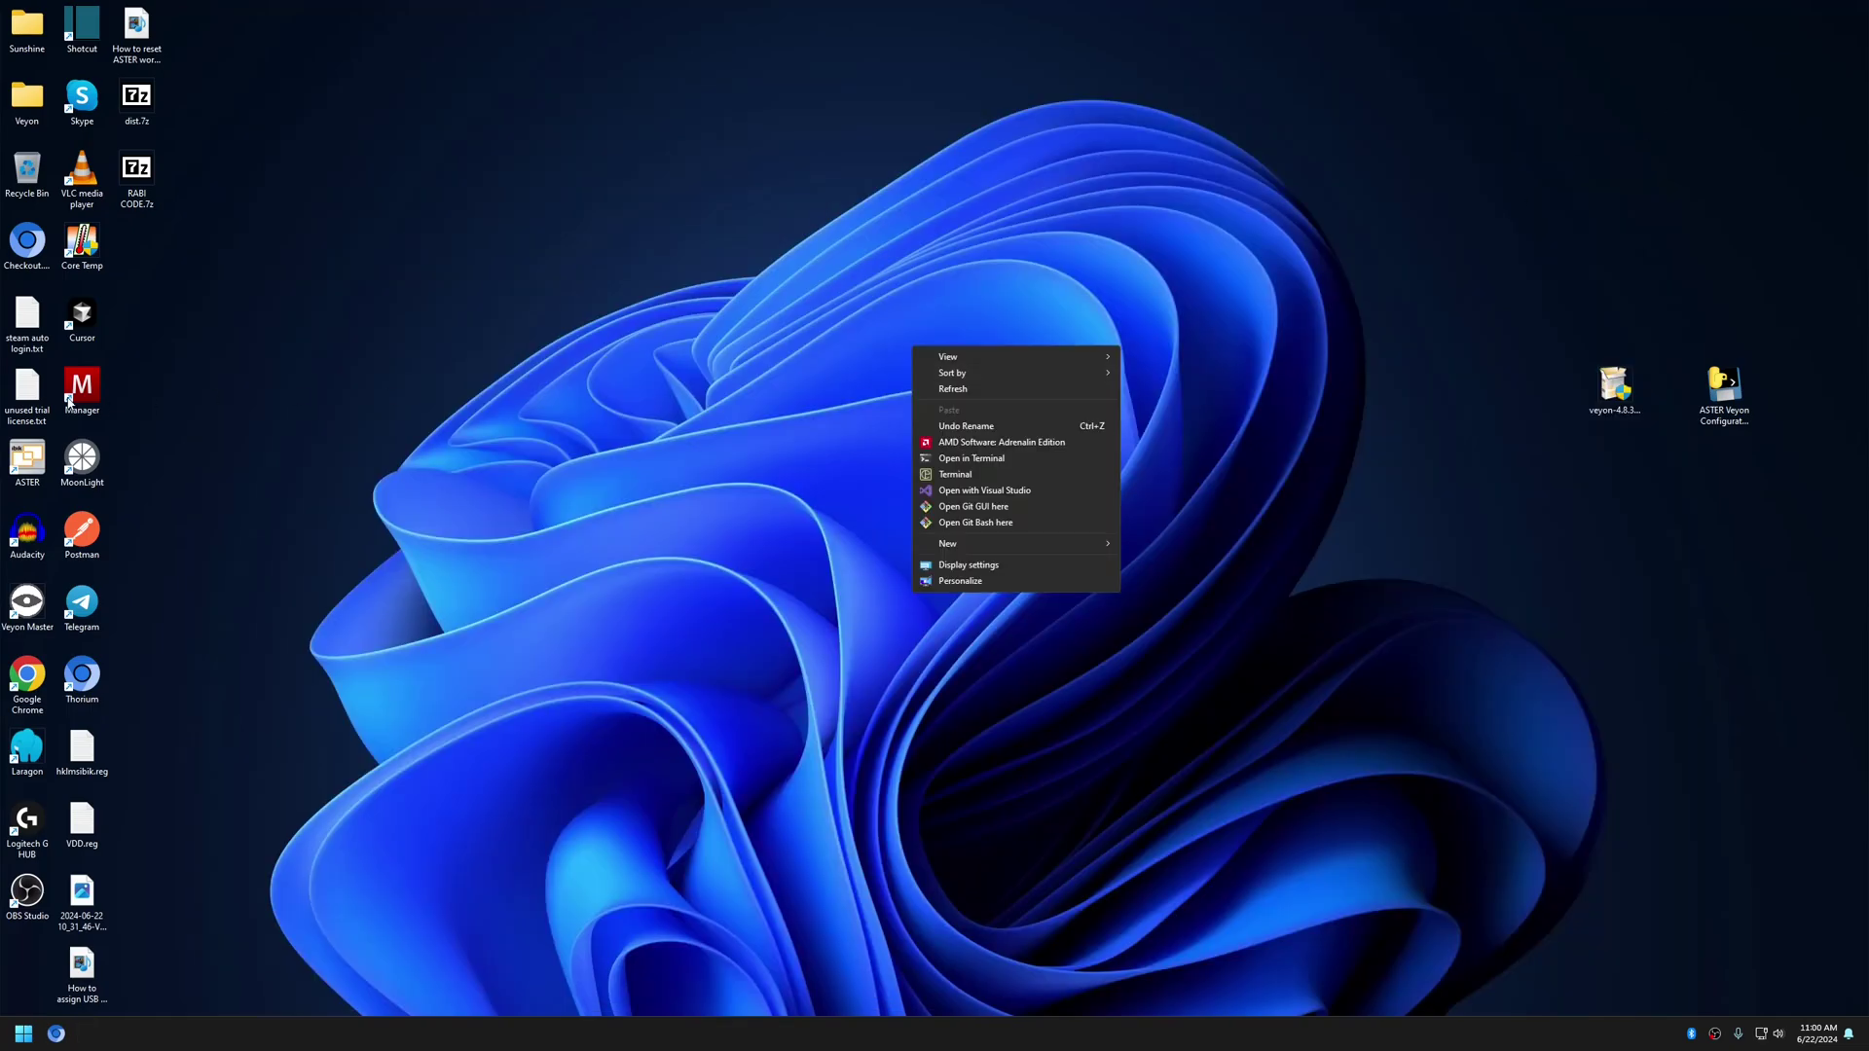
double_click(34, 450)
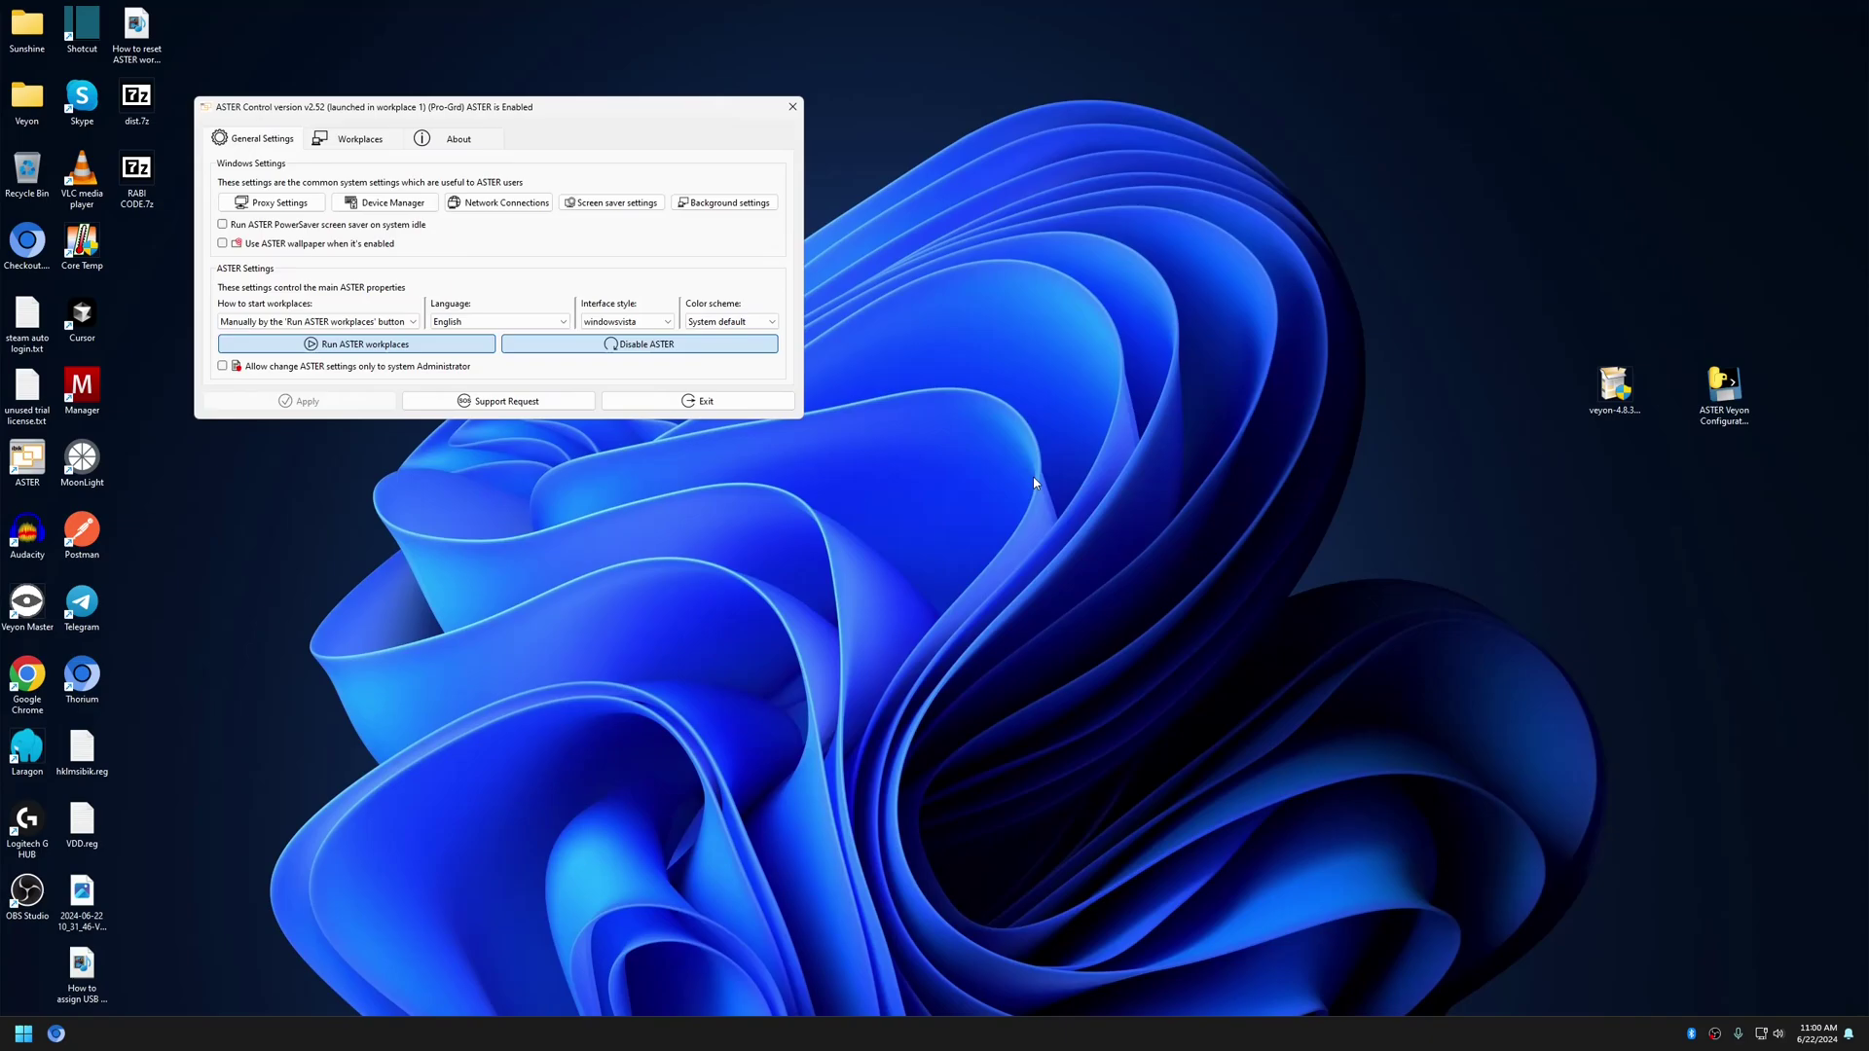
click(341, 141)
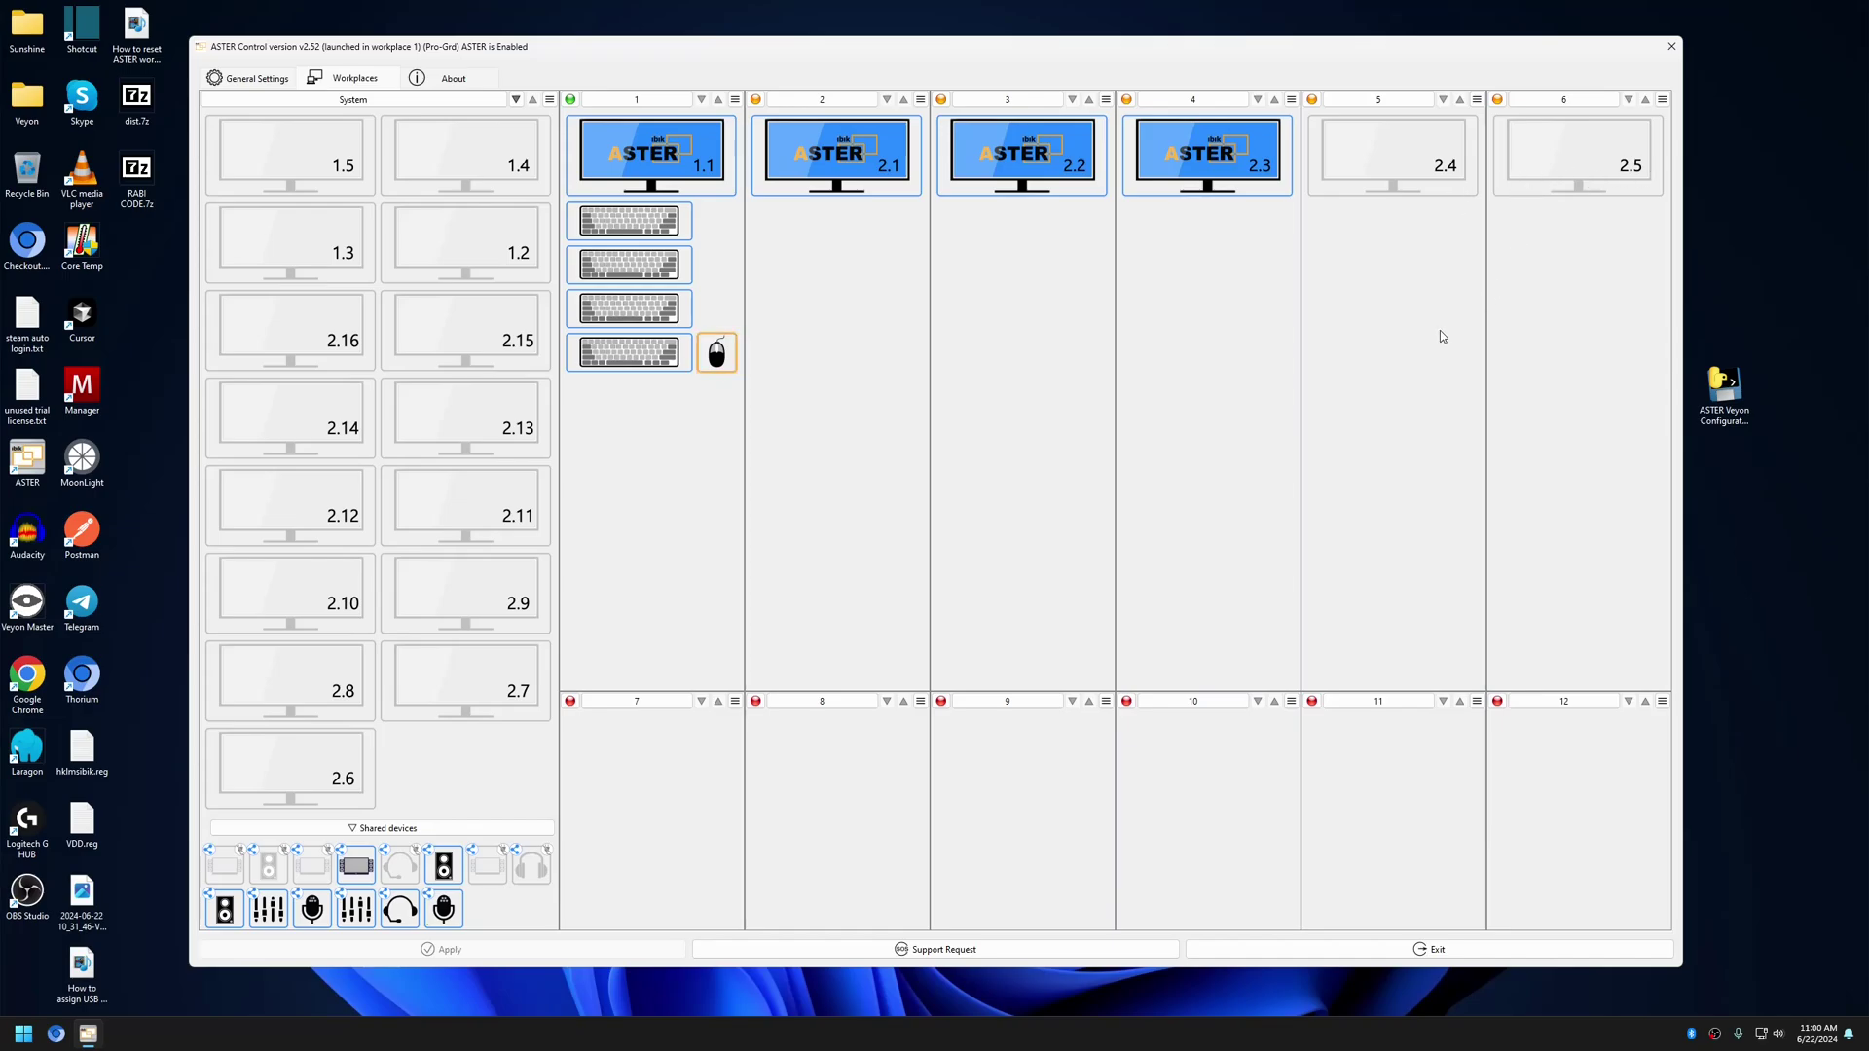
click(920, 99)
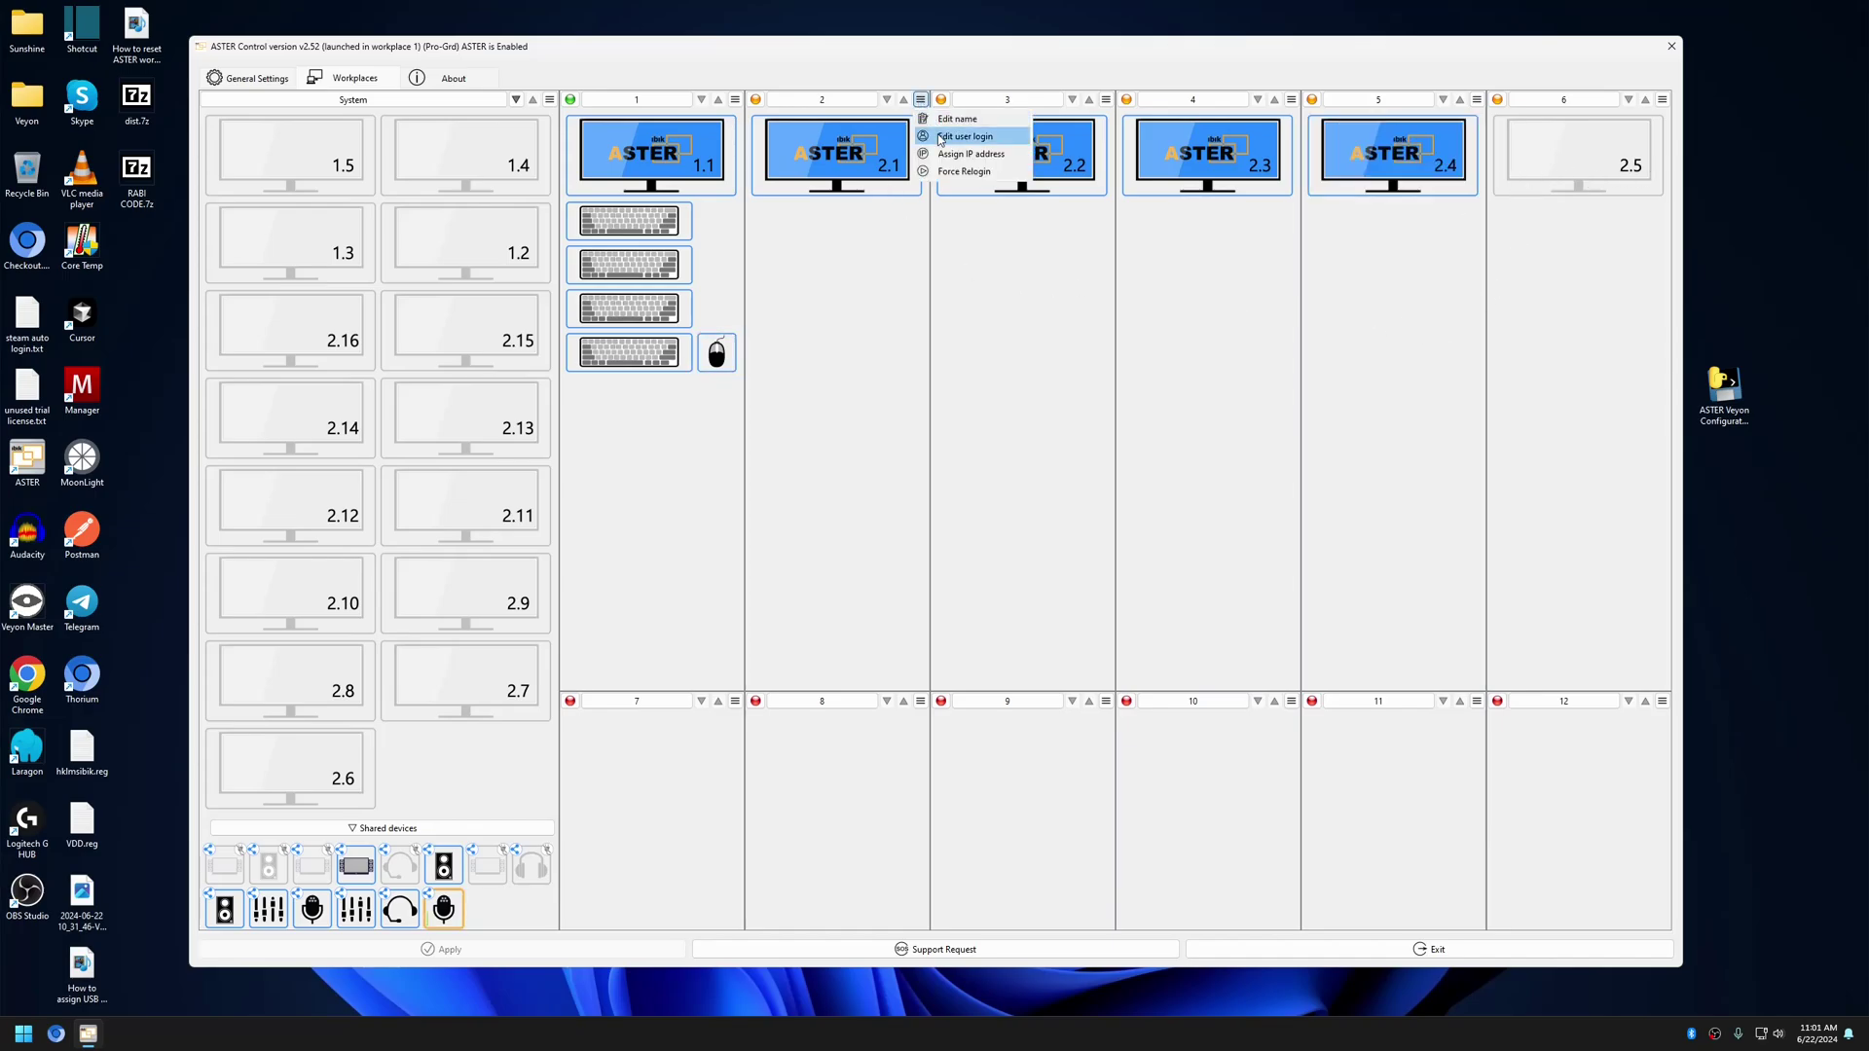
click(941, 139)
click(1100, 376)
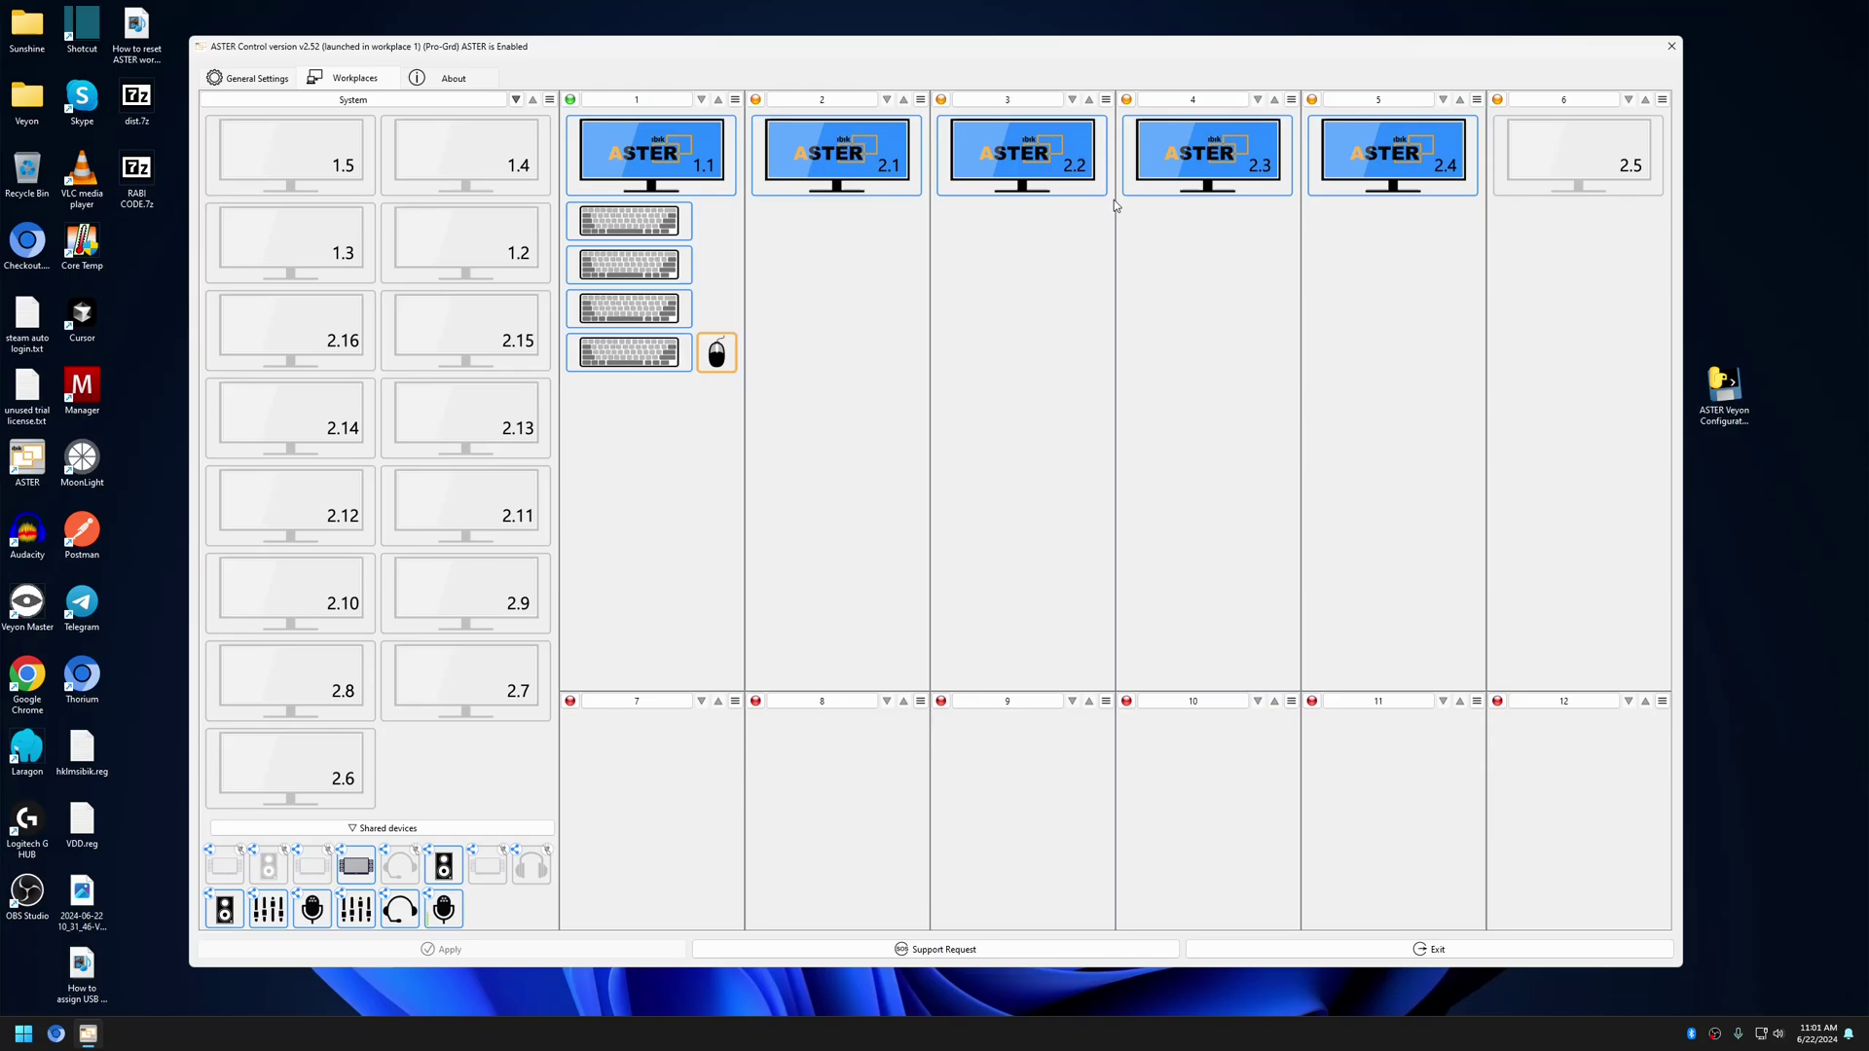
Review the automatic-login accounts of workplaces 3, 4 and 6, confirming workplace 6's
click(1106, 99)
click(1127, 139)
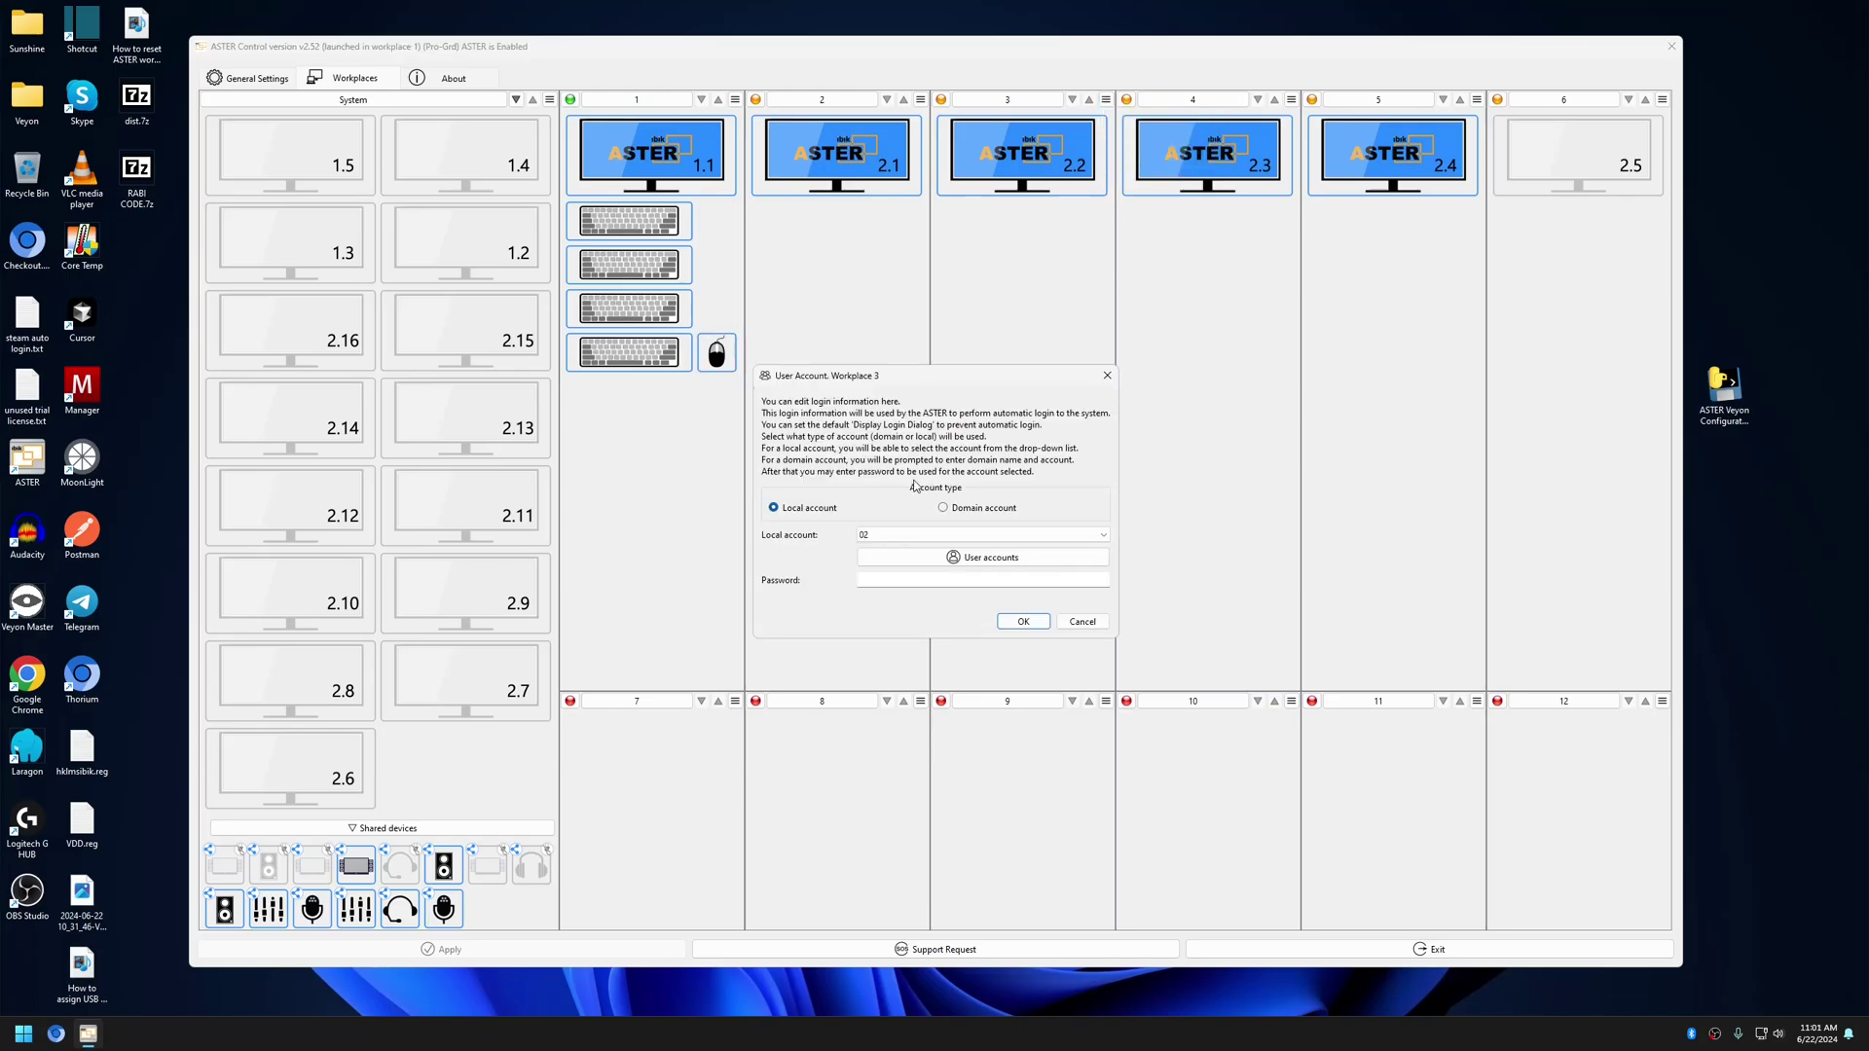
click(1111, 378)
click(1291, 99)
click(1312, 142)
click(1107, 375)
click(1663, 99)
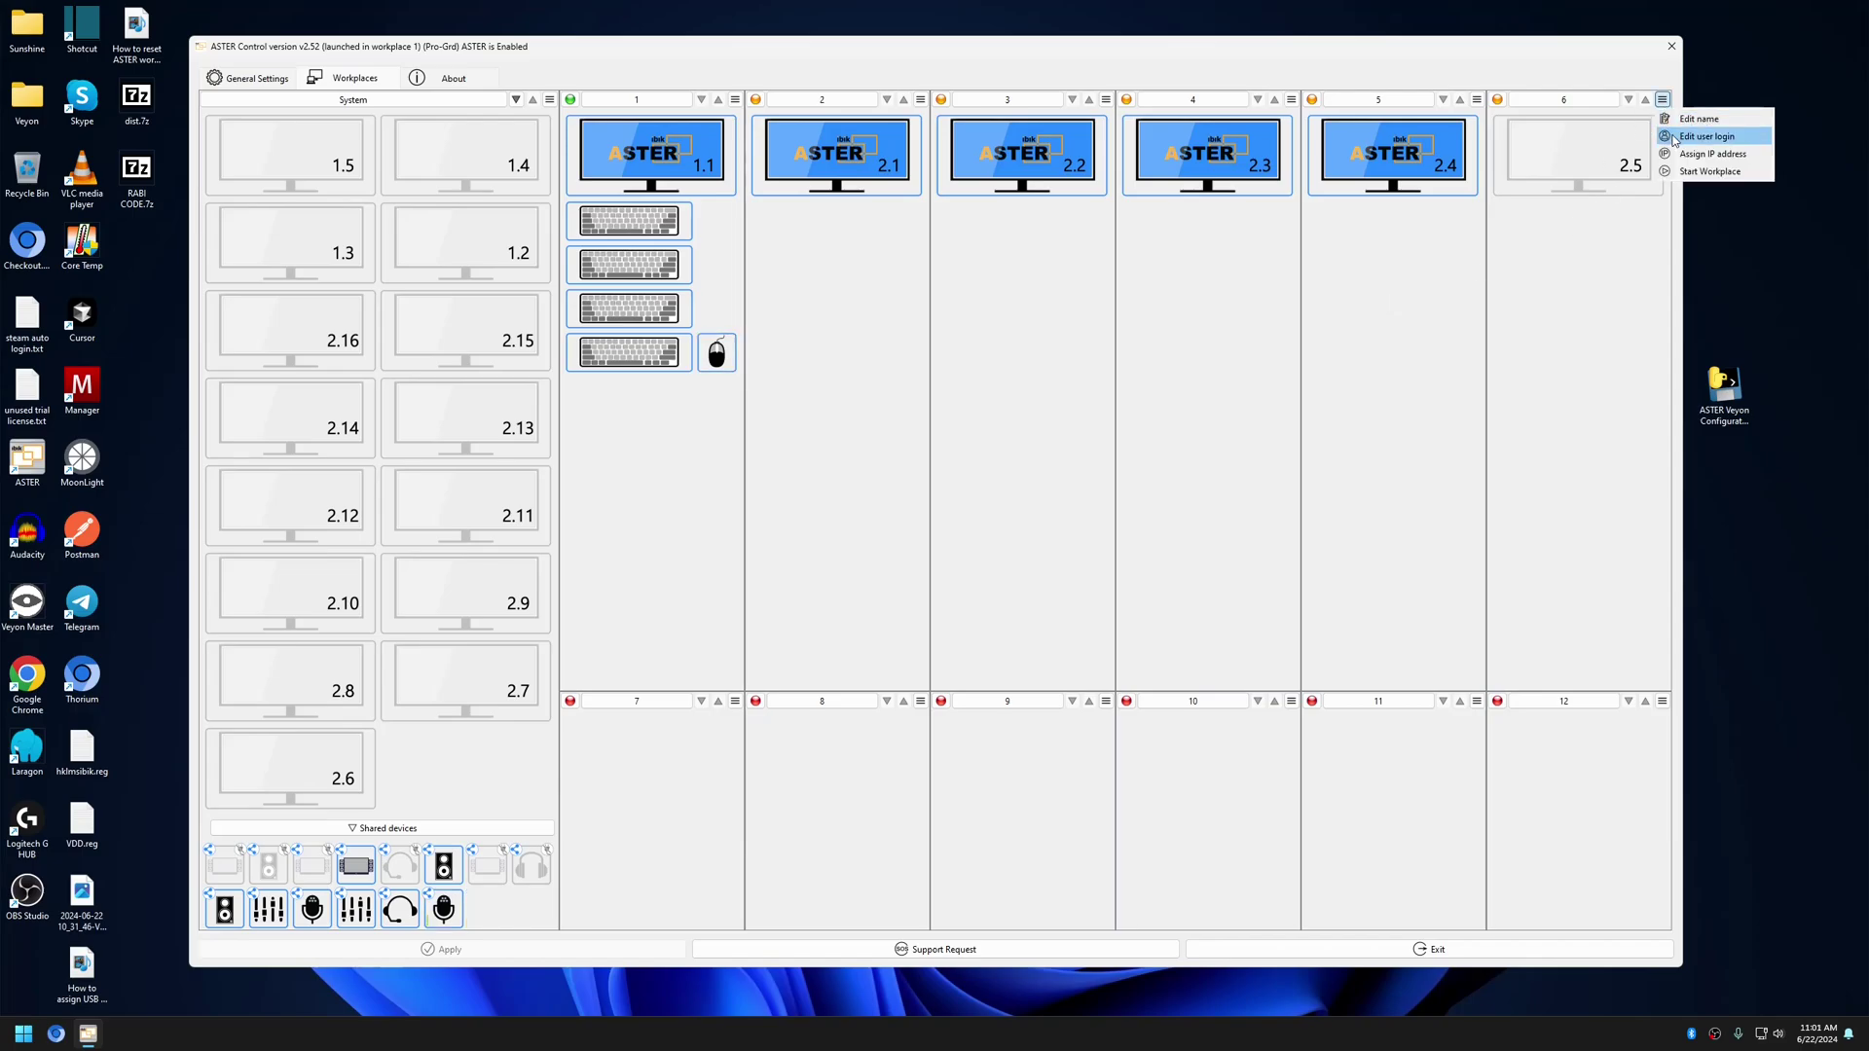
click(1673, 137)
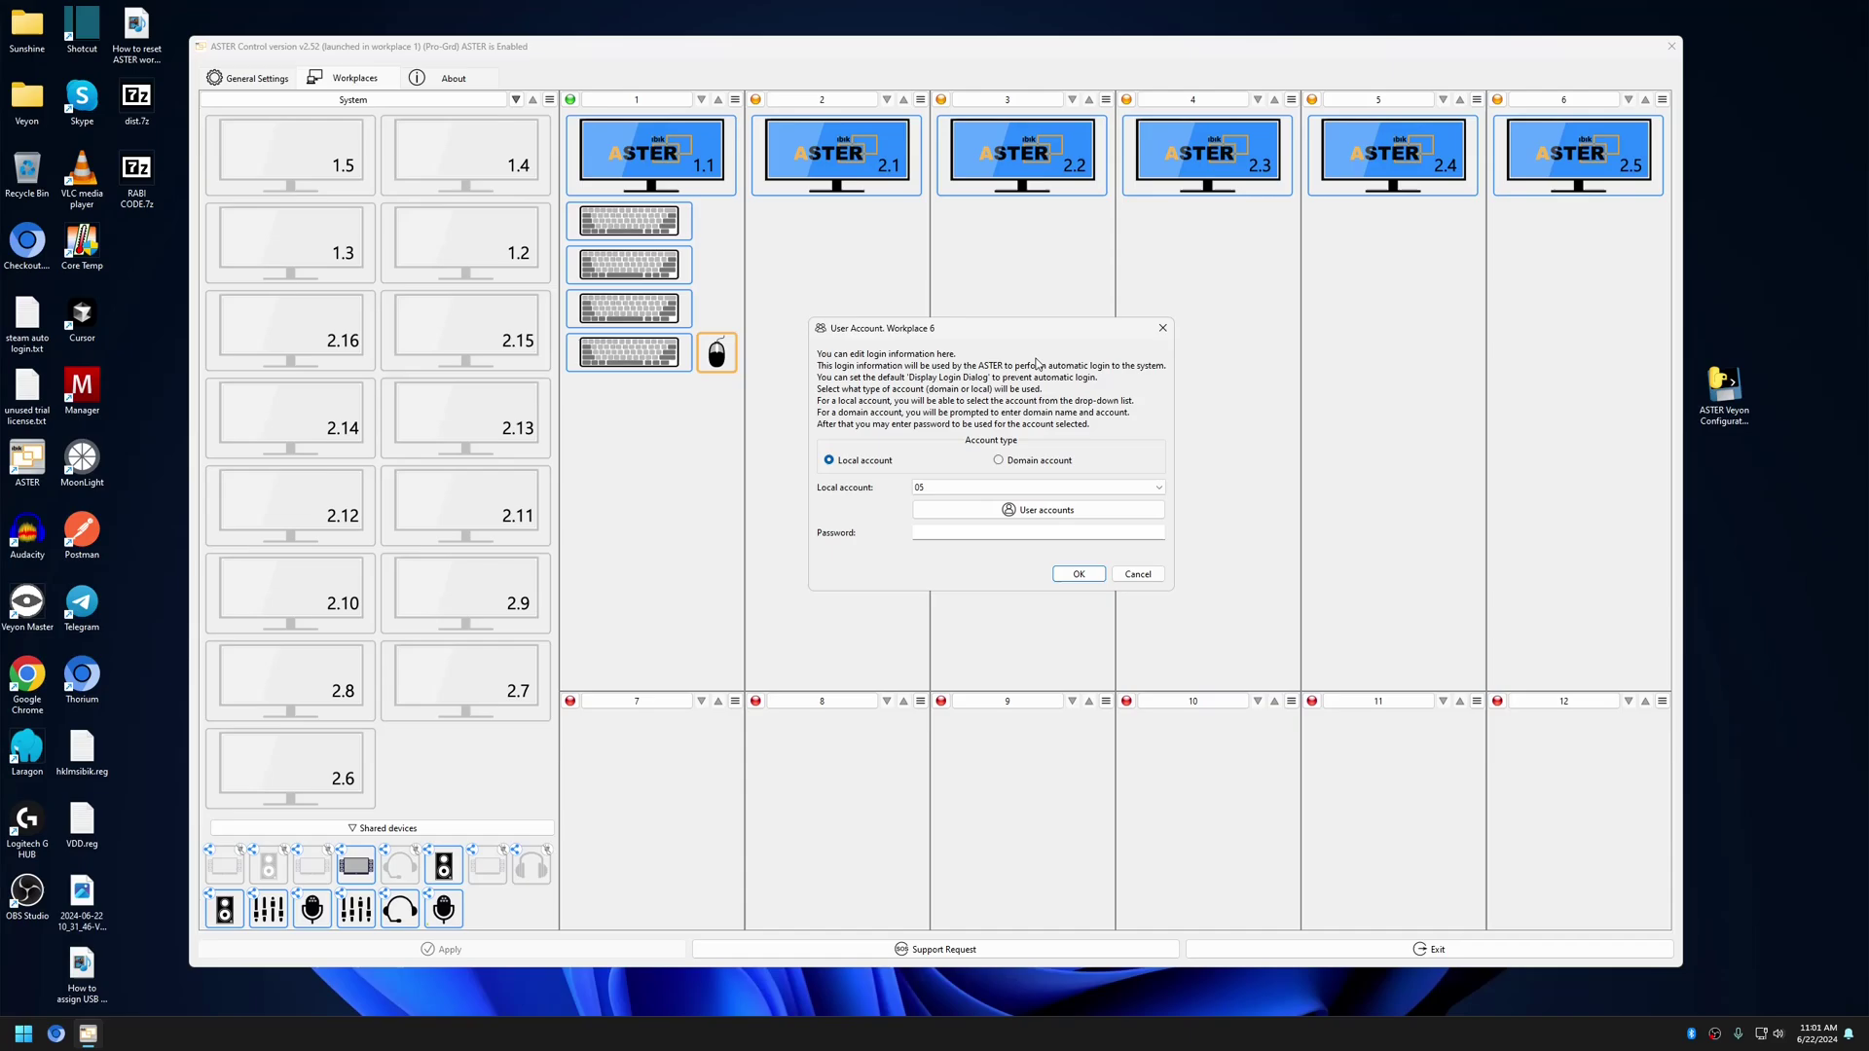
click(1079, 574)
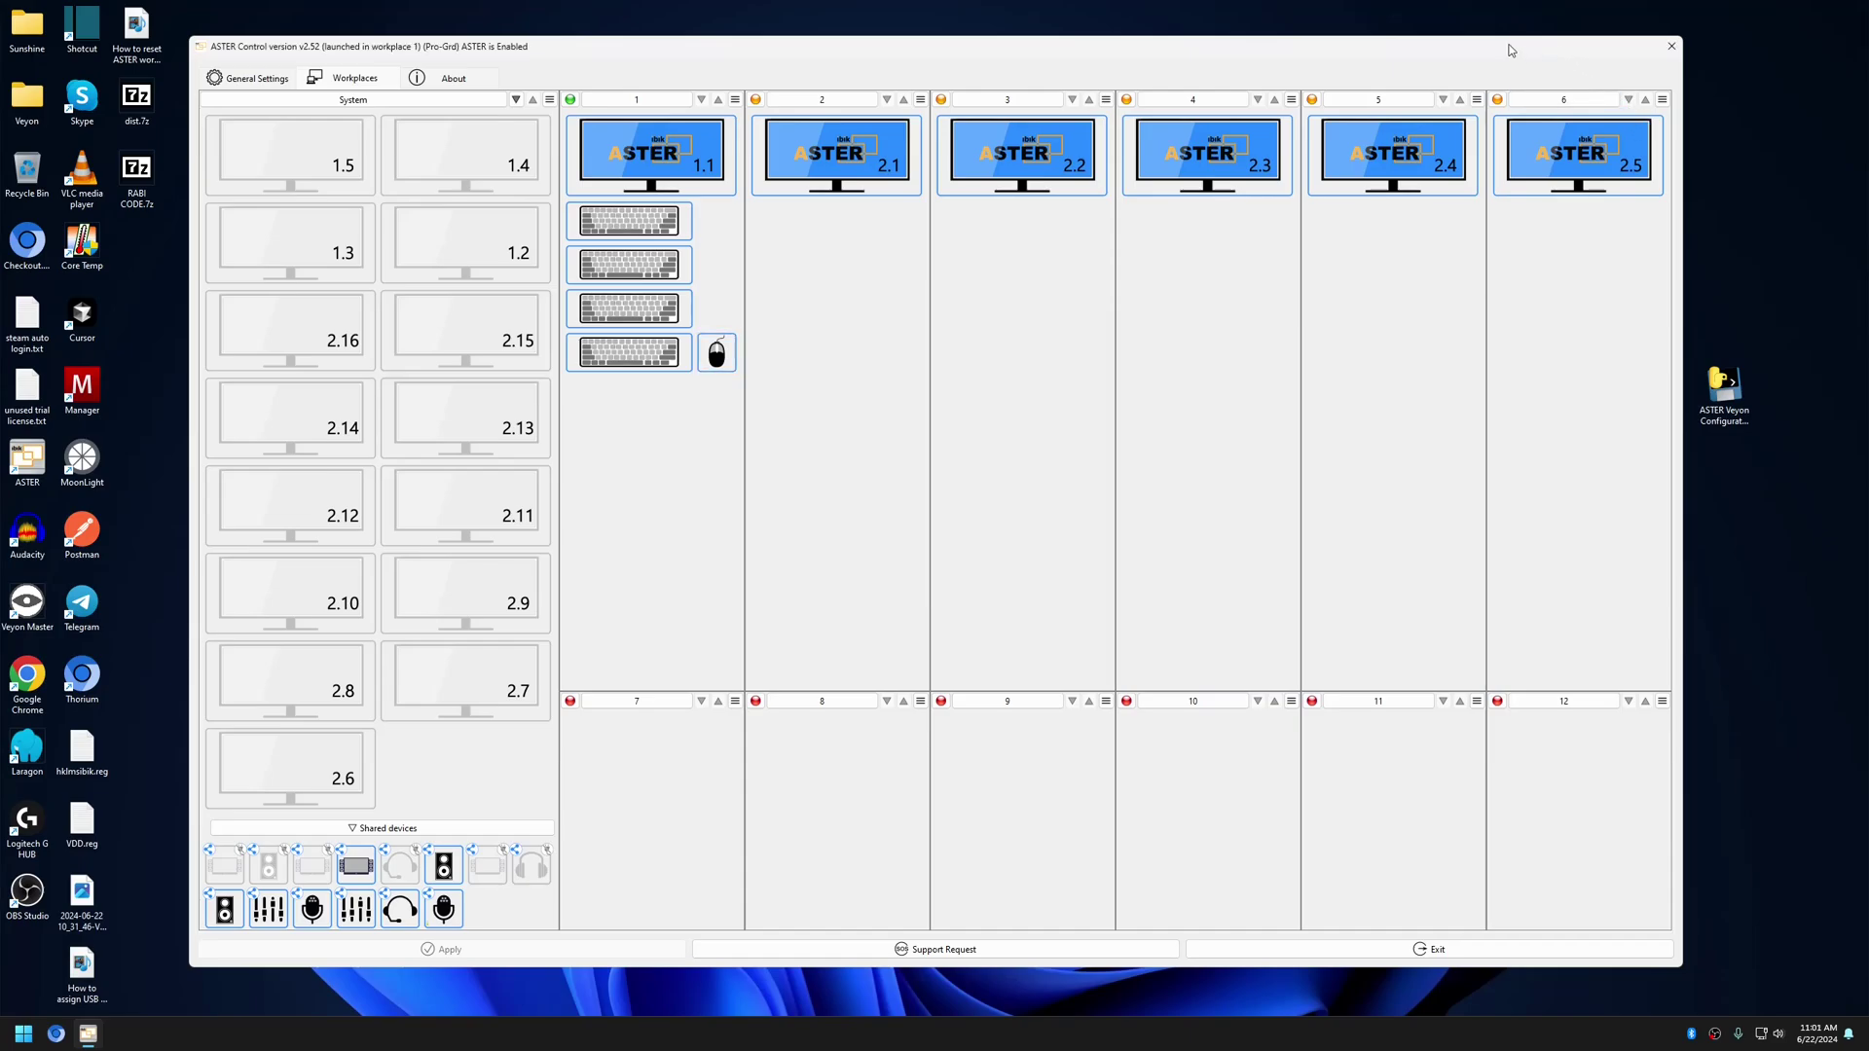
Refresh the desktop
click(148, 360)
right_click(148, 361)
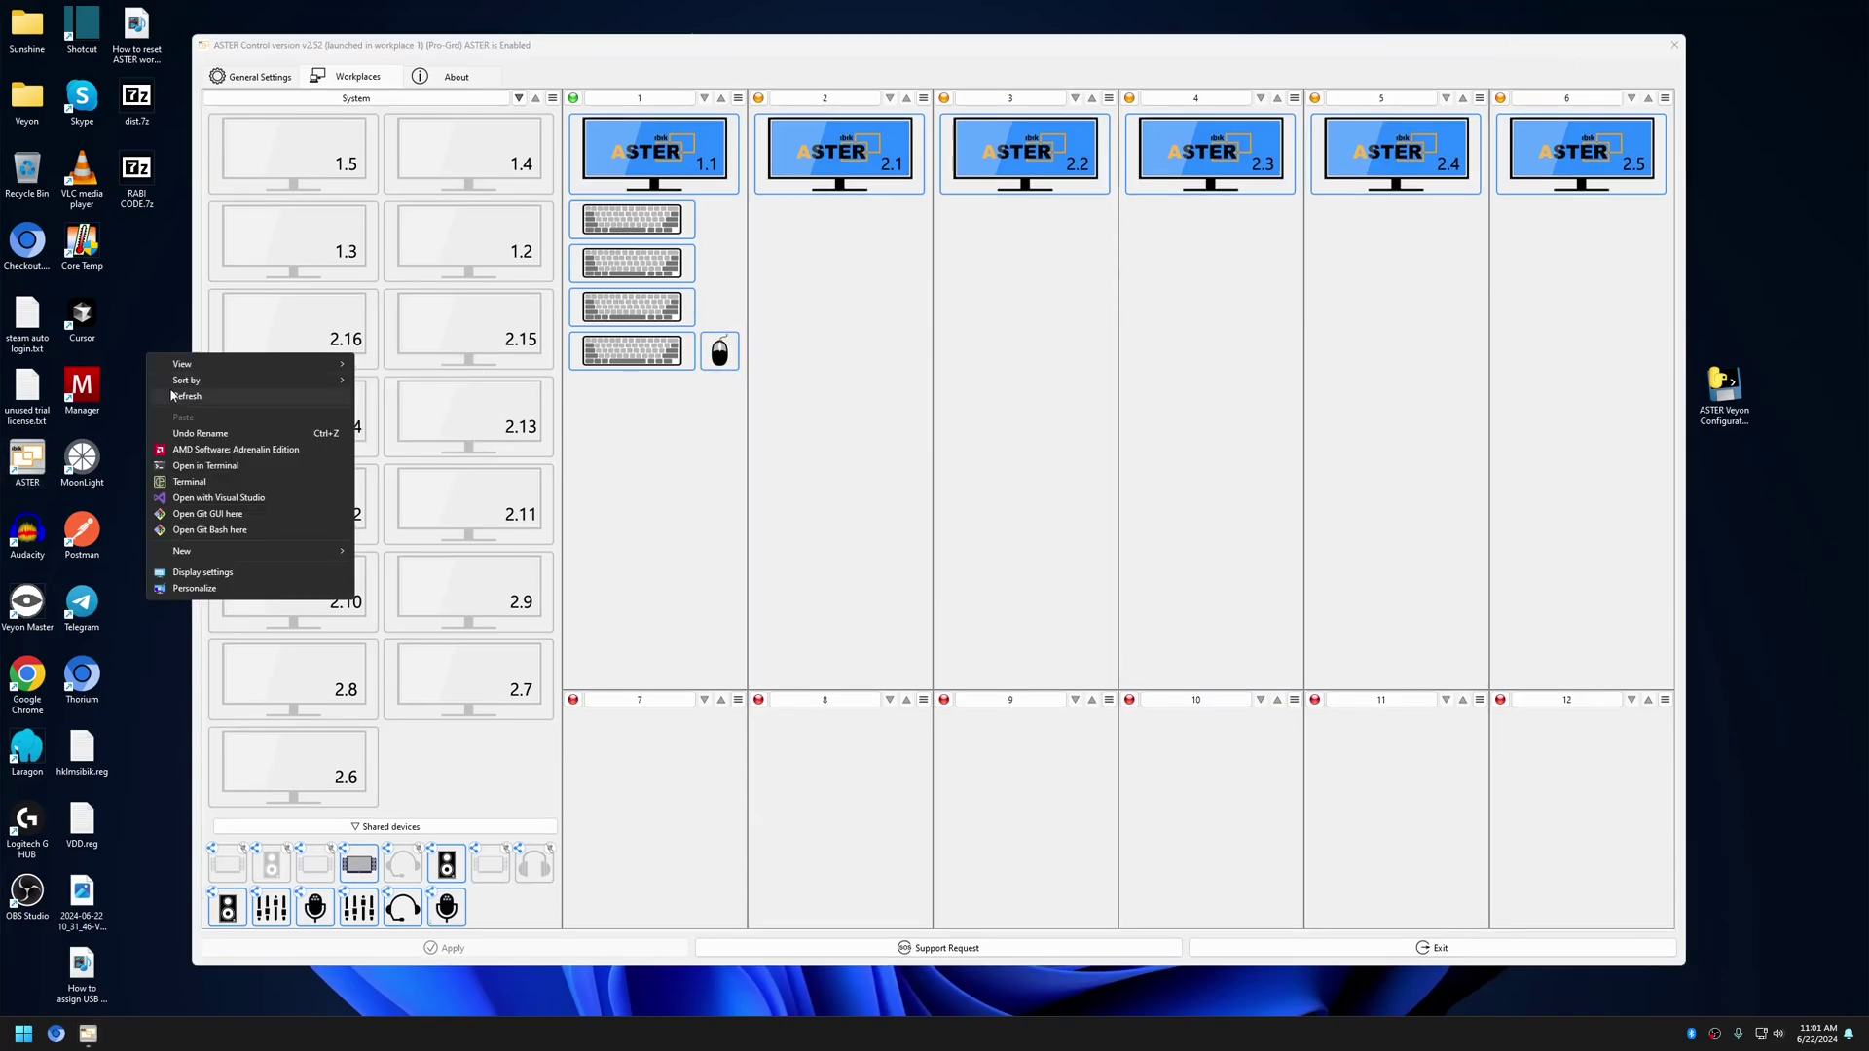
click(721, 353)
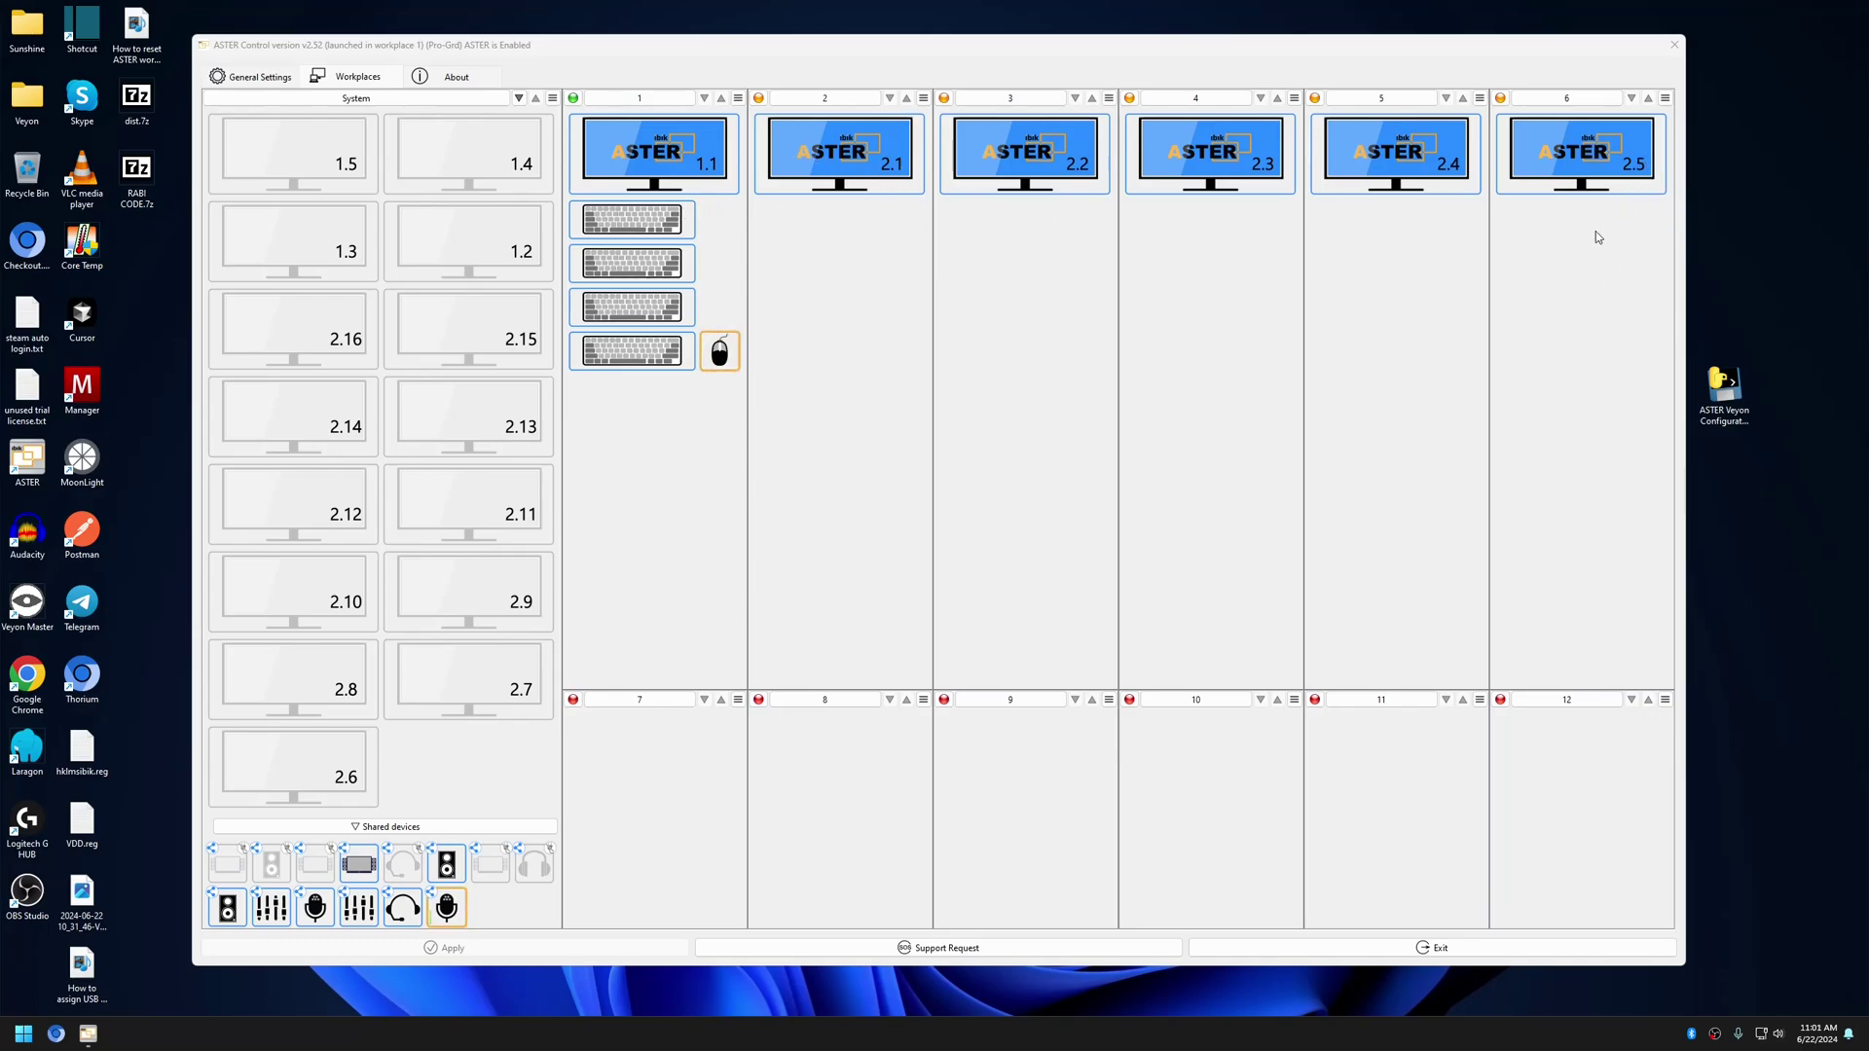
Close ASTER Control and run ASTER Veyon Configurator as administrator, approving UAC
click(1675, 45)
drag(1724, 389, 1395, 195)
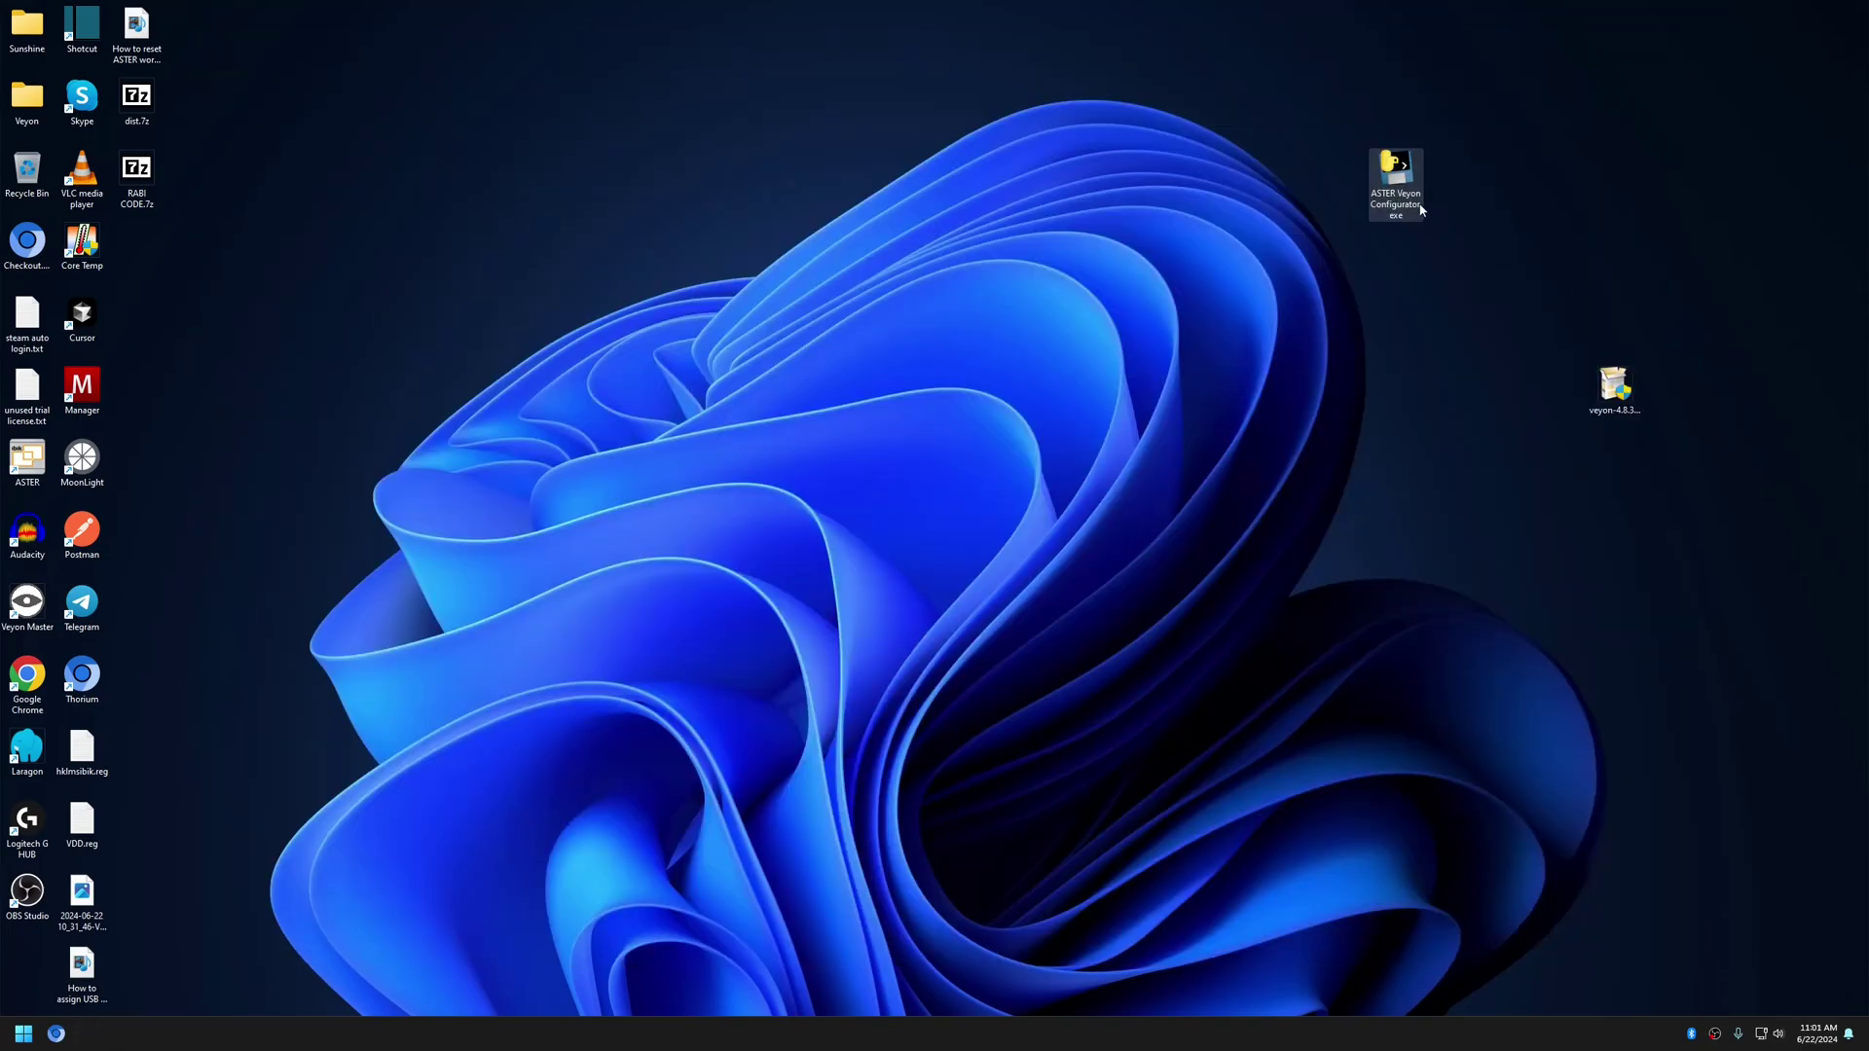
right_click(1398, 195)
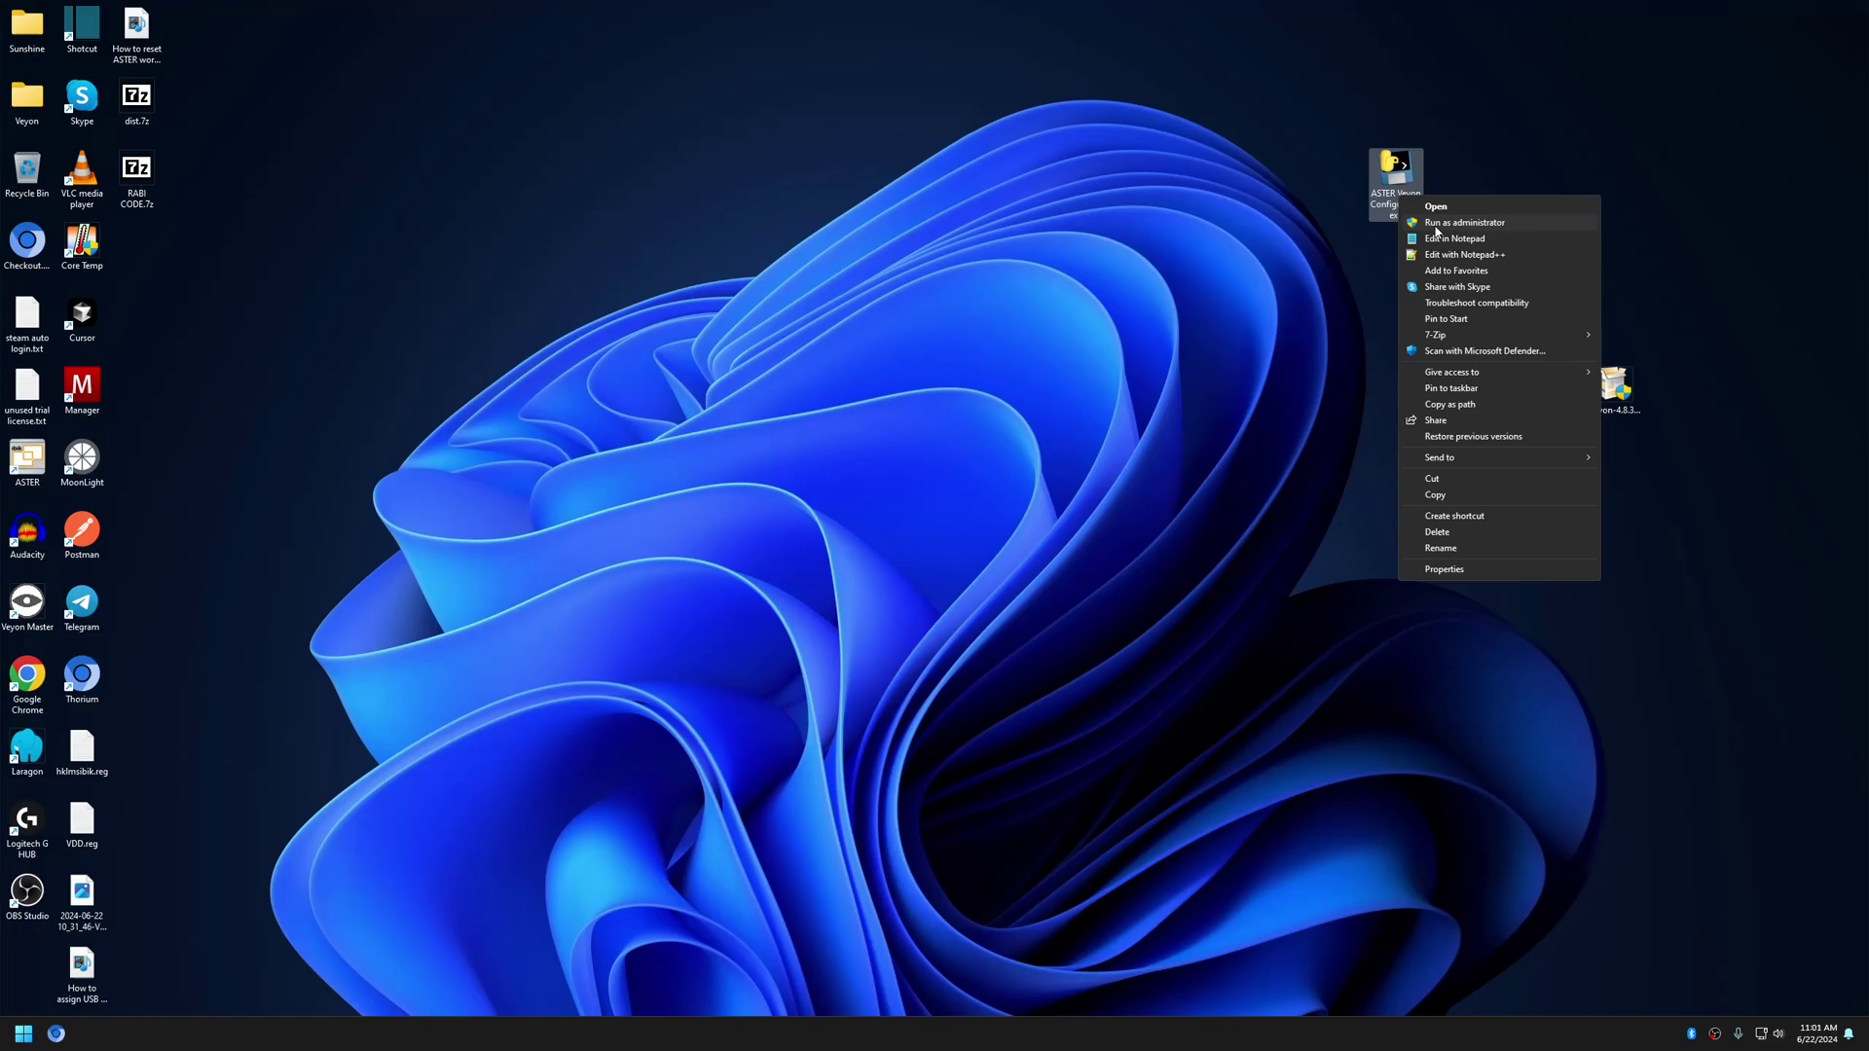
click(1436, 228)
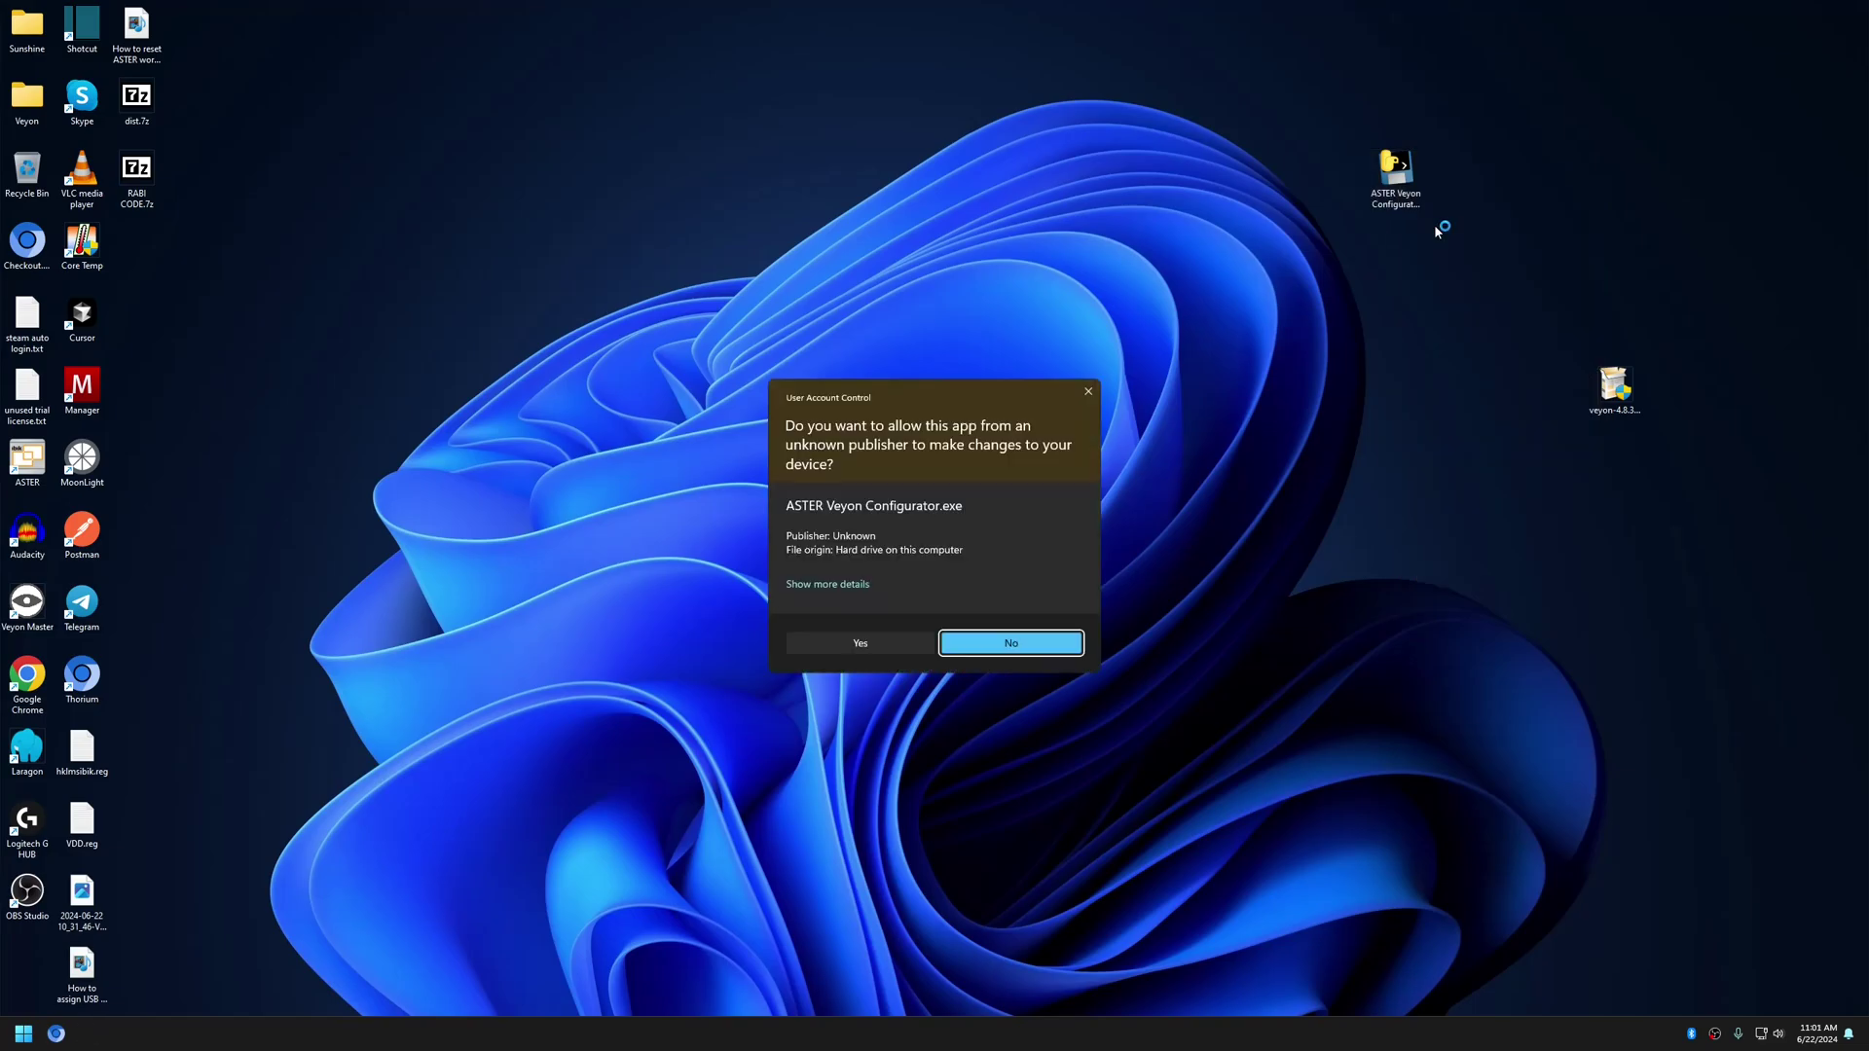
click(843, 644)
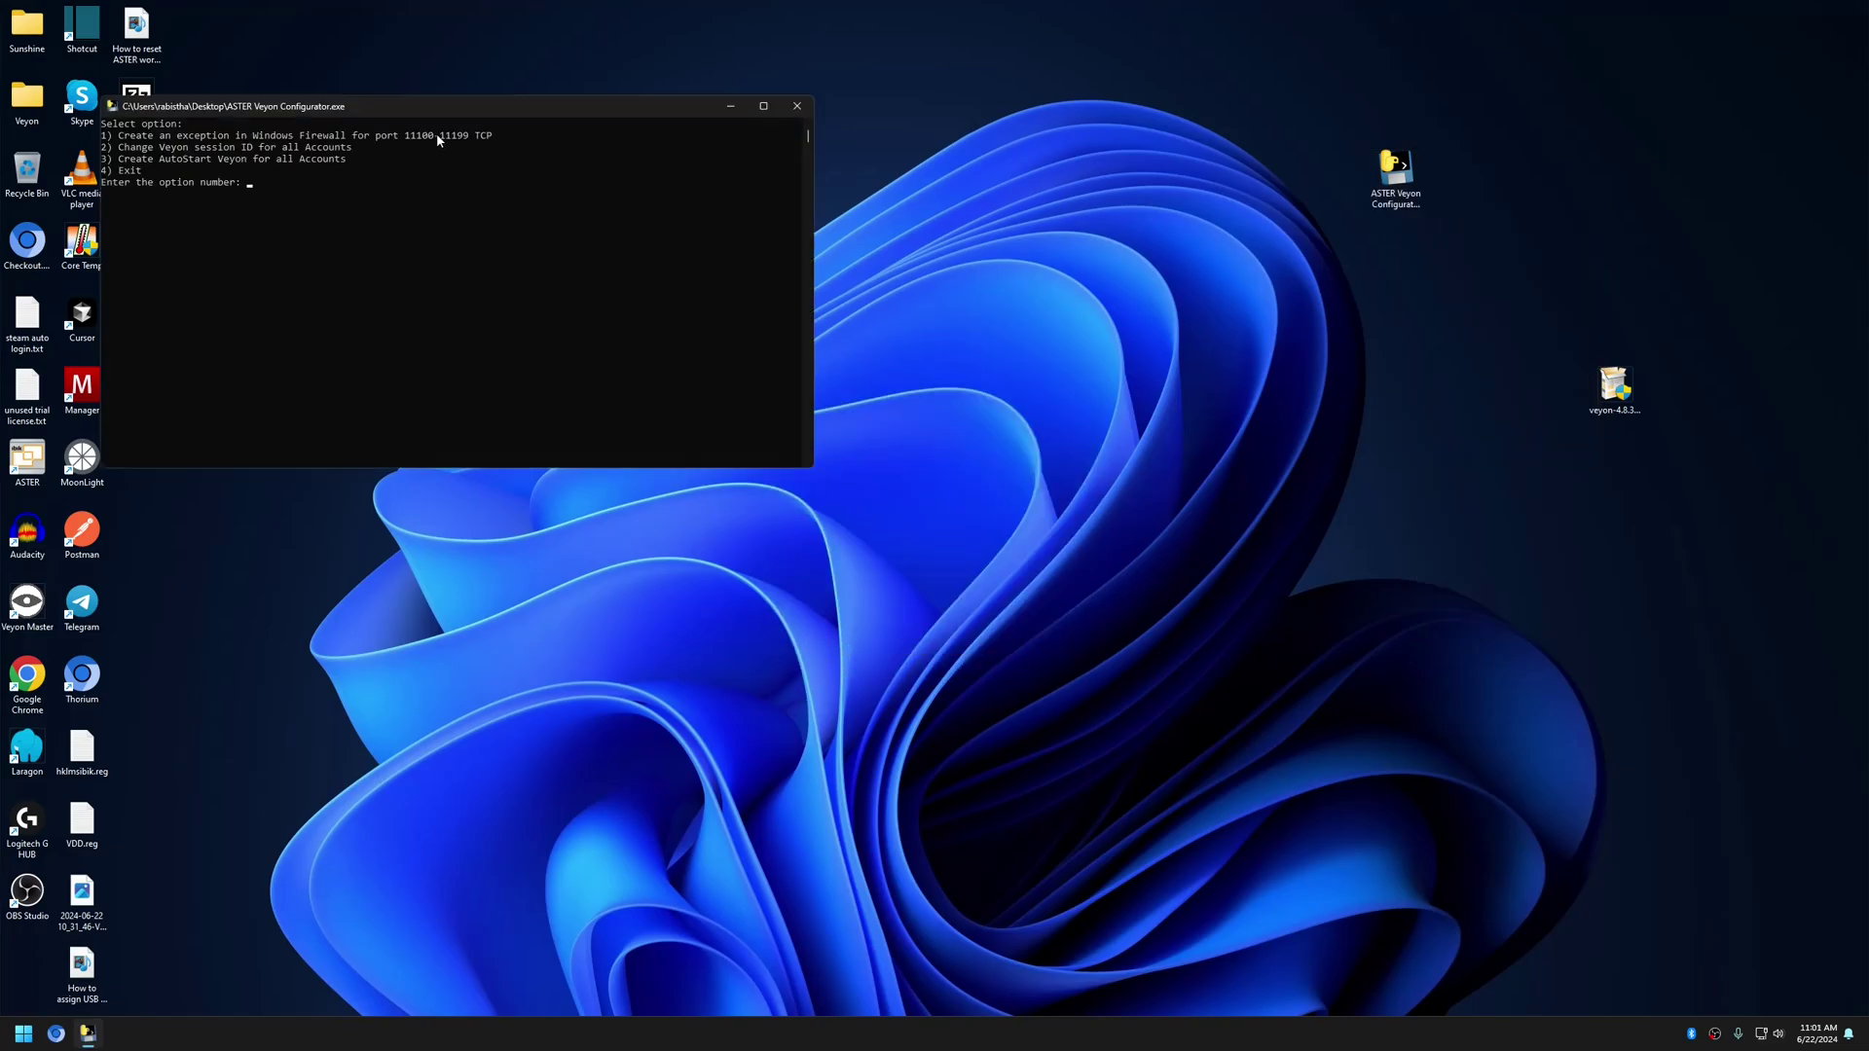
drag(419, 105, 686, 251)
click(637, 338)
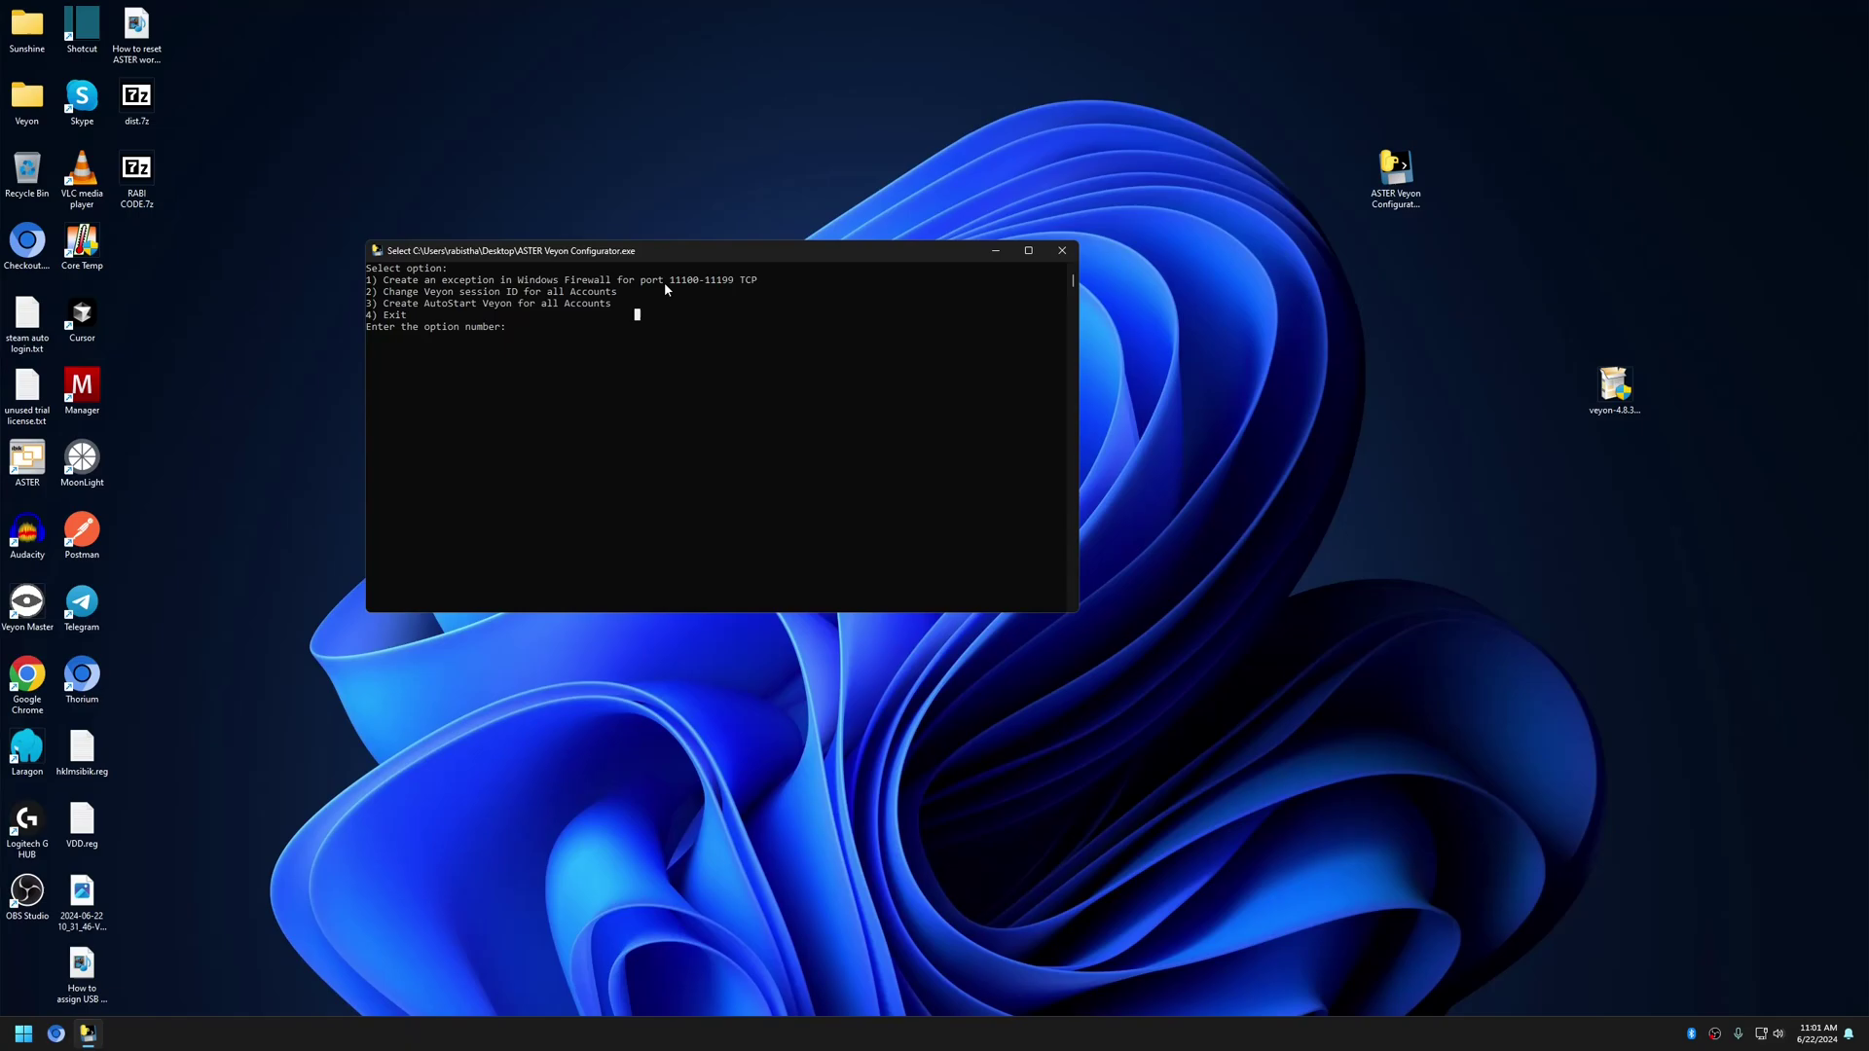
text(1)
key(Return)
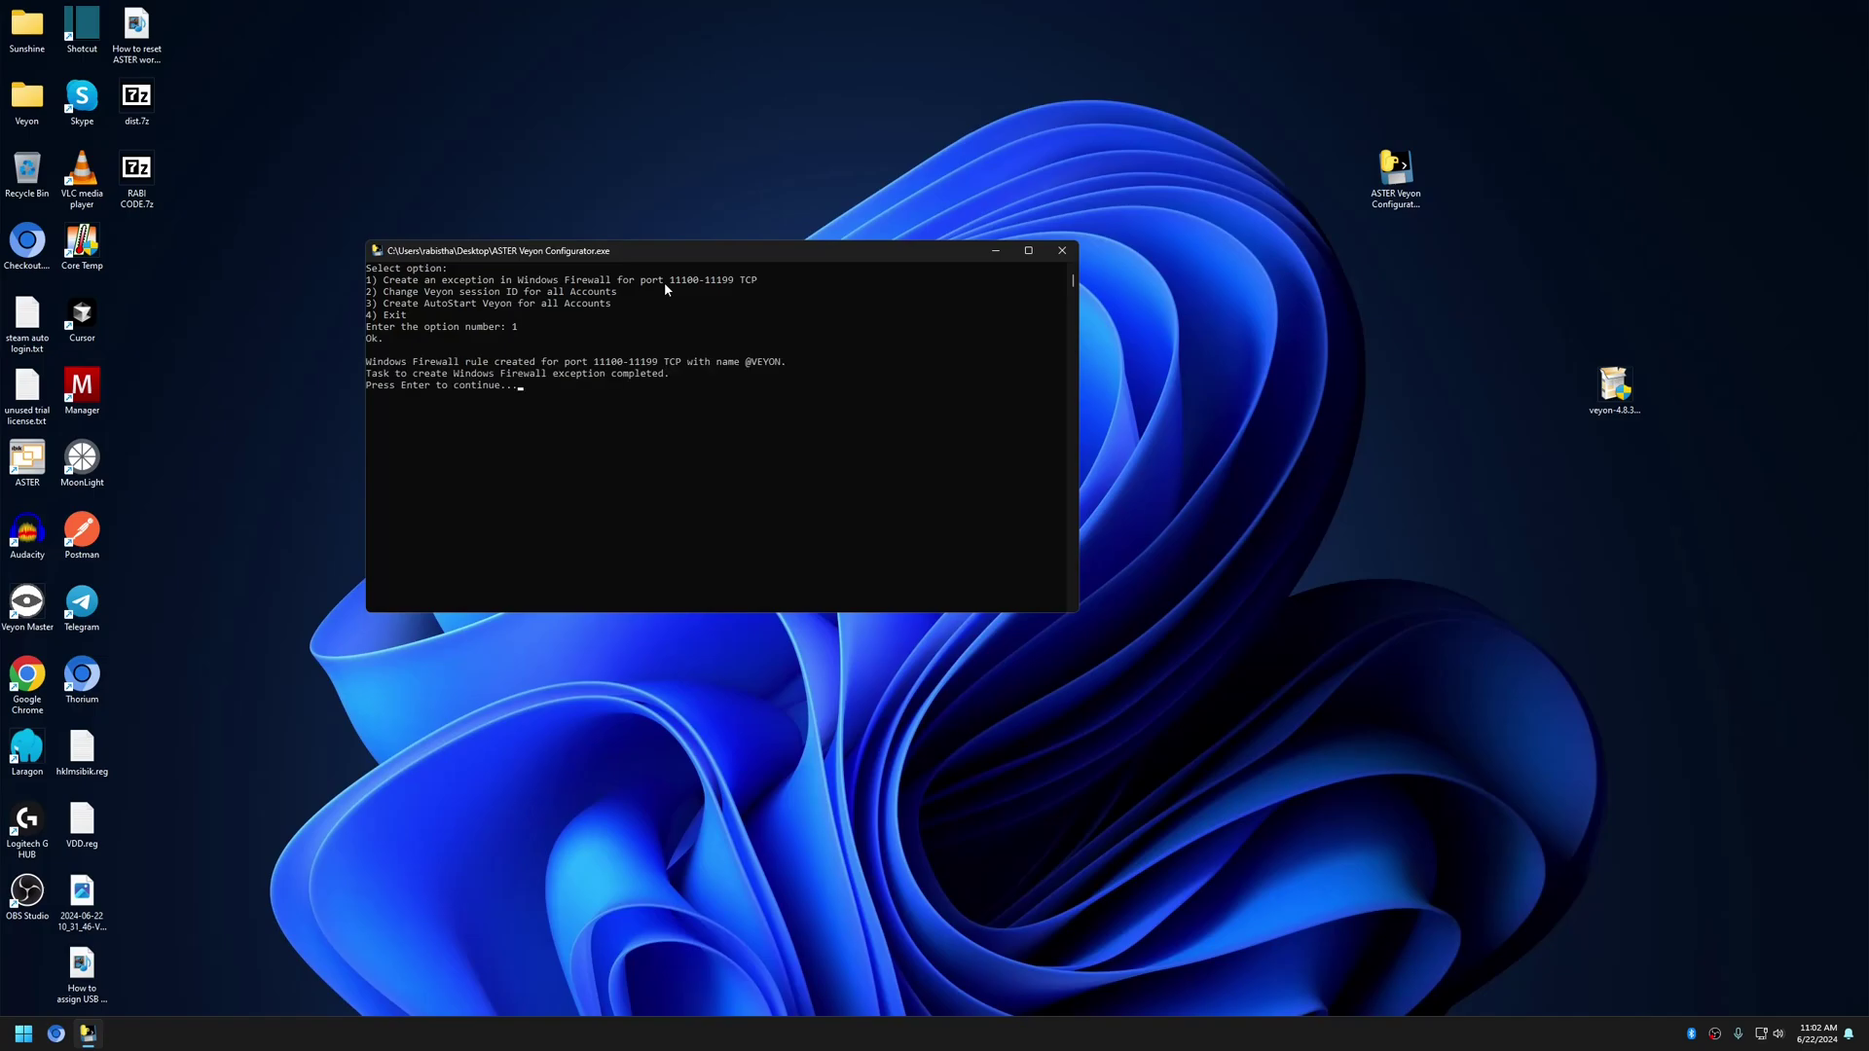
key(Return)
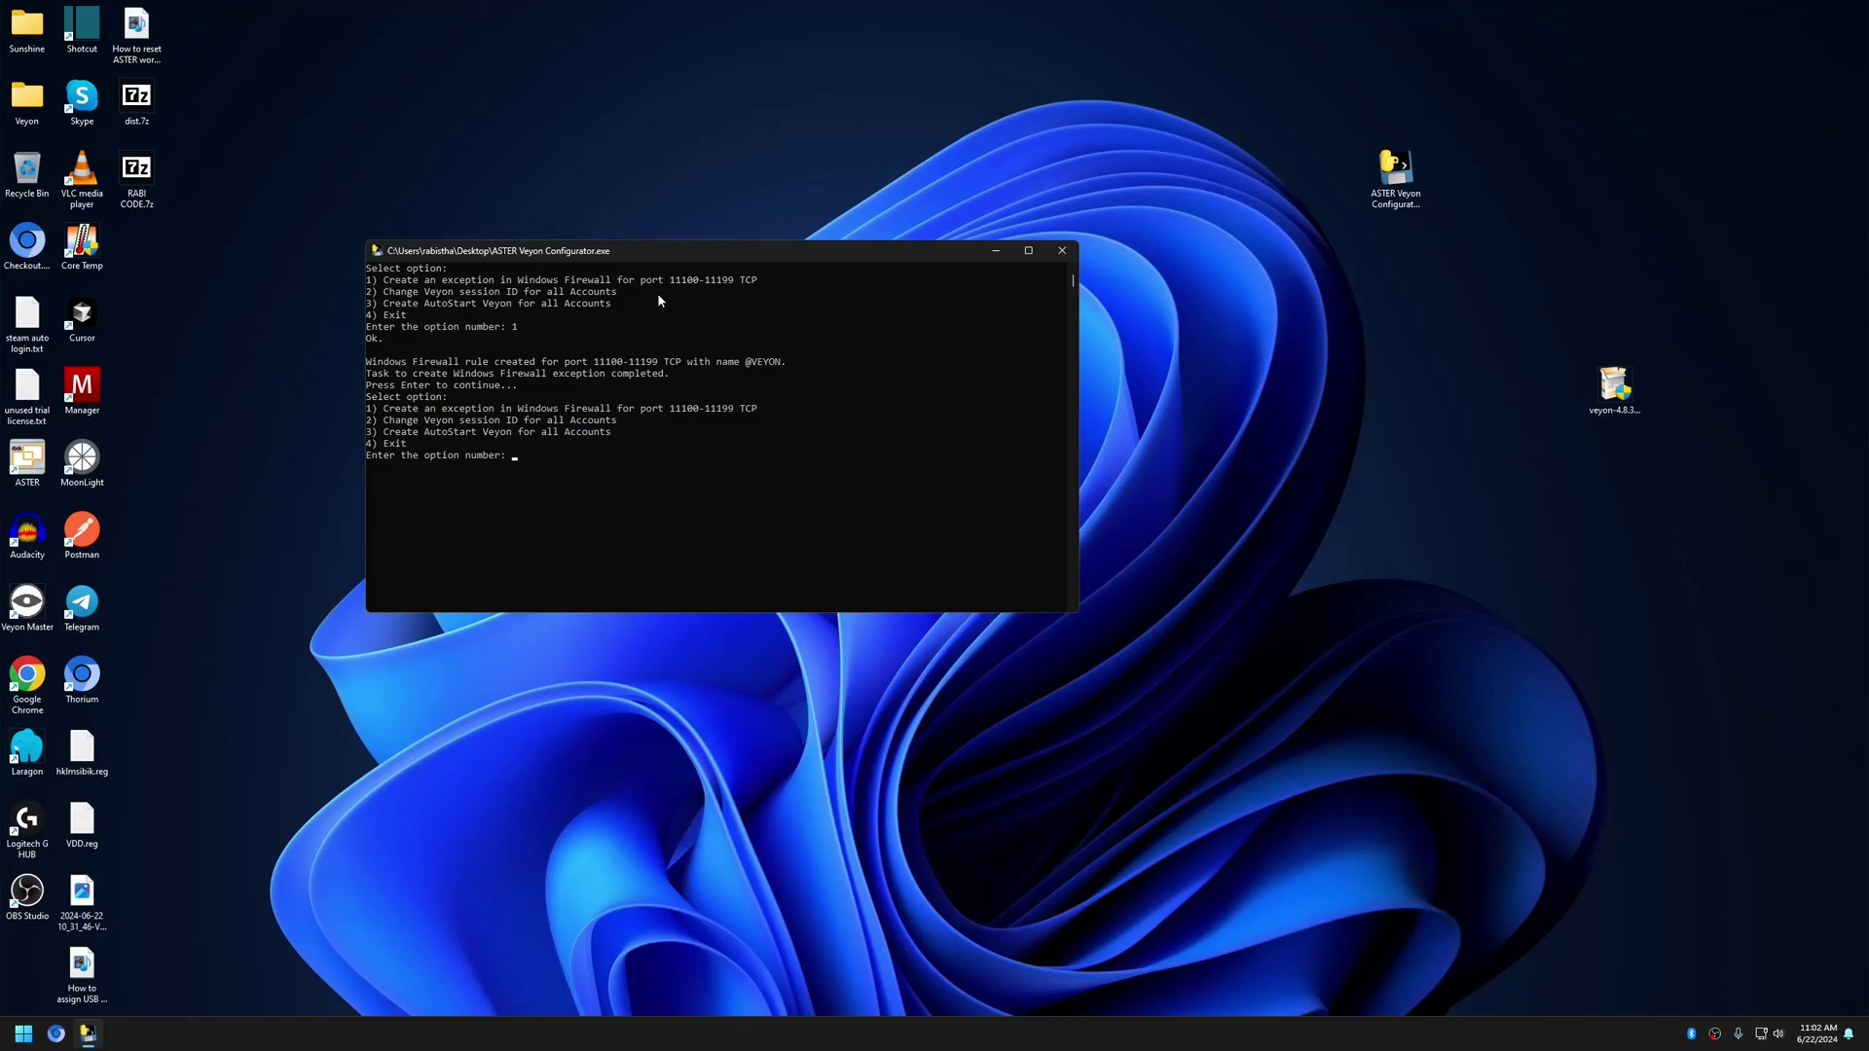
Start option 2 and give the first account Veyon session ID 1
text(2)
key(Return)
drag(553, 469, 602, 473)
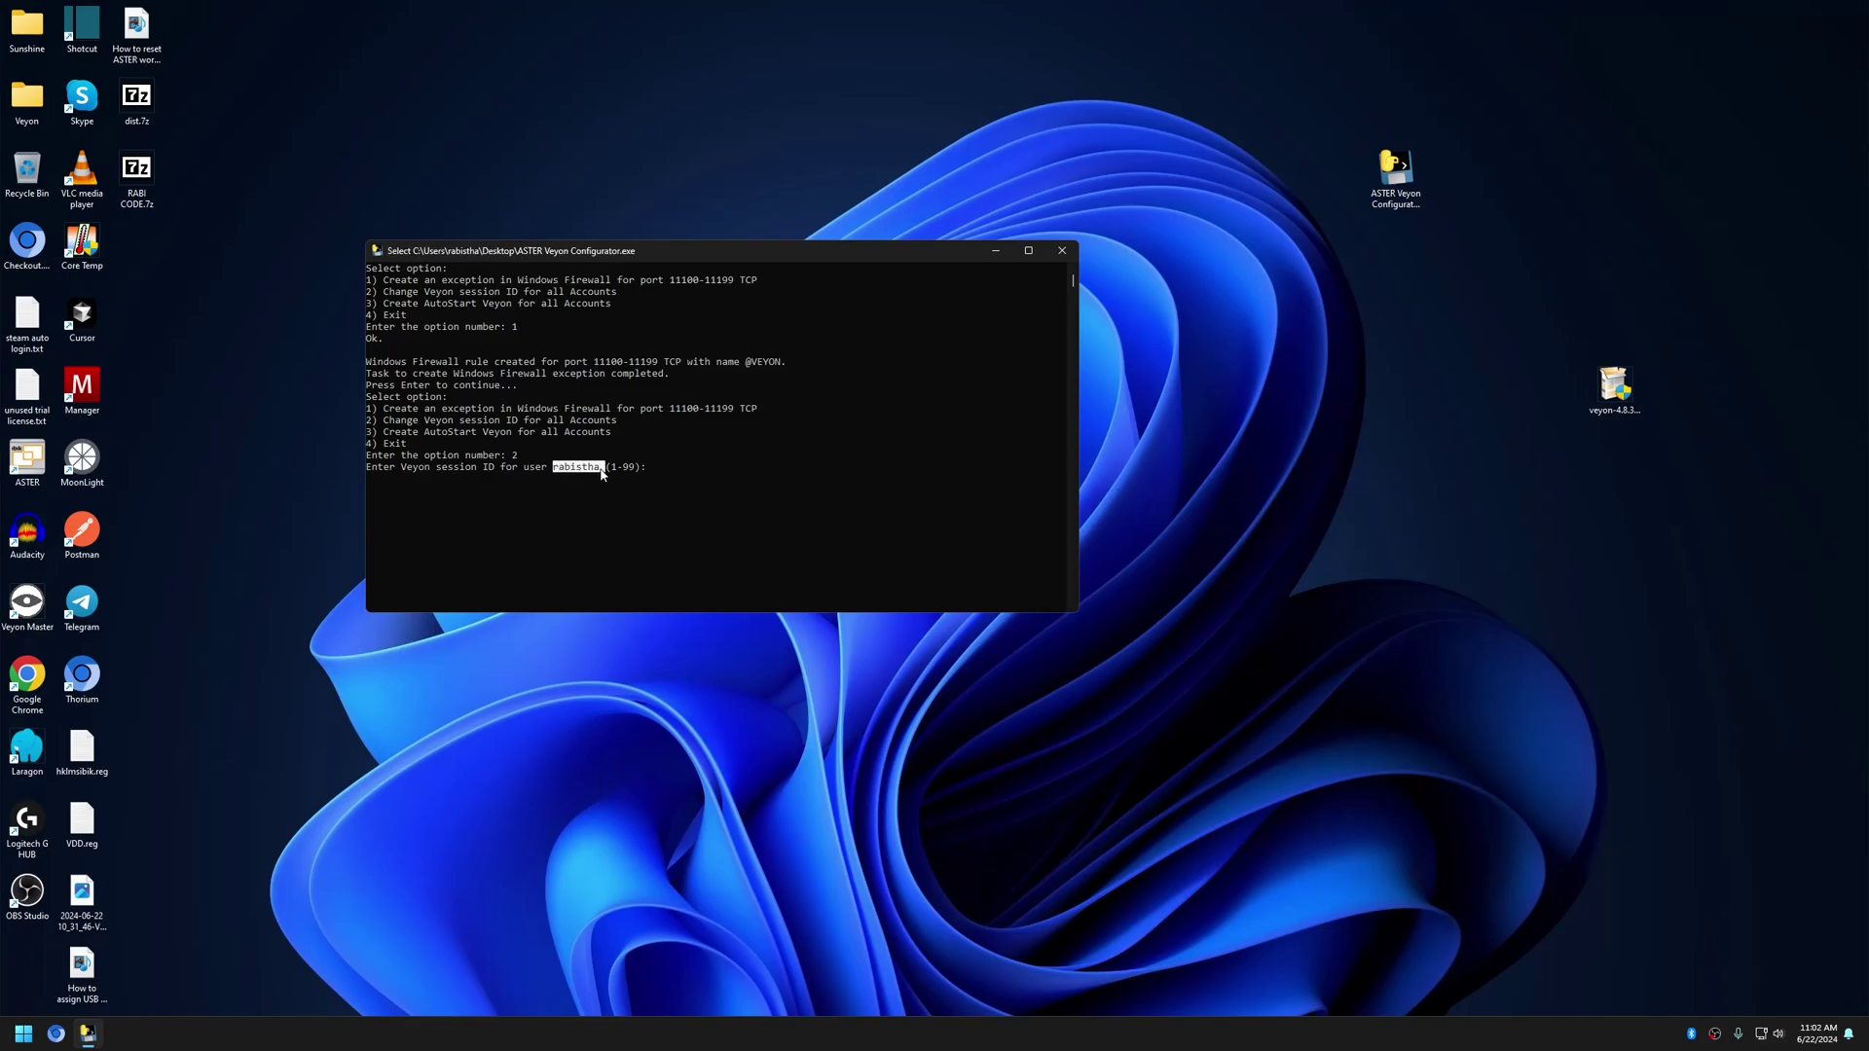
click(668, 469)
text(1)
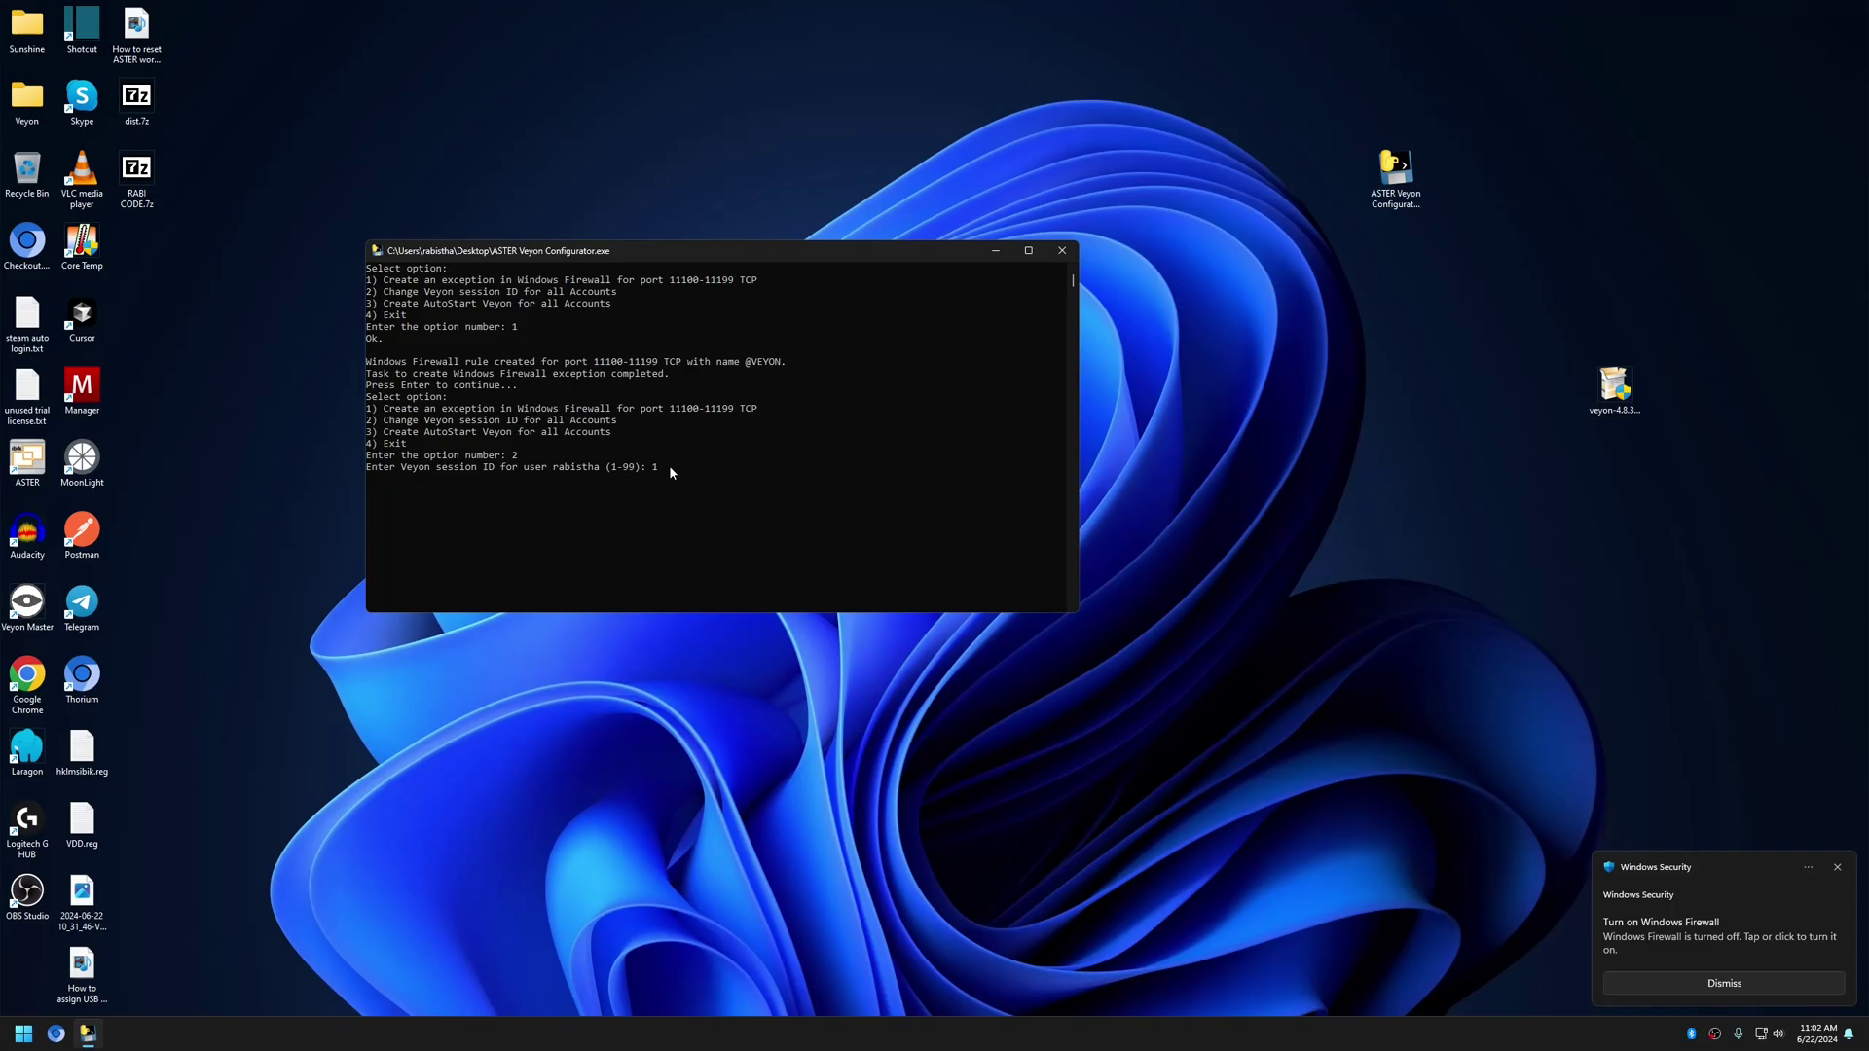
key(Return)
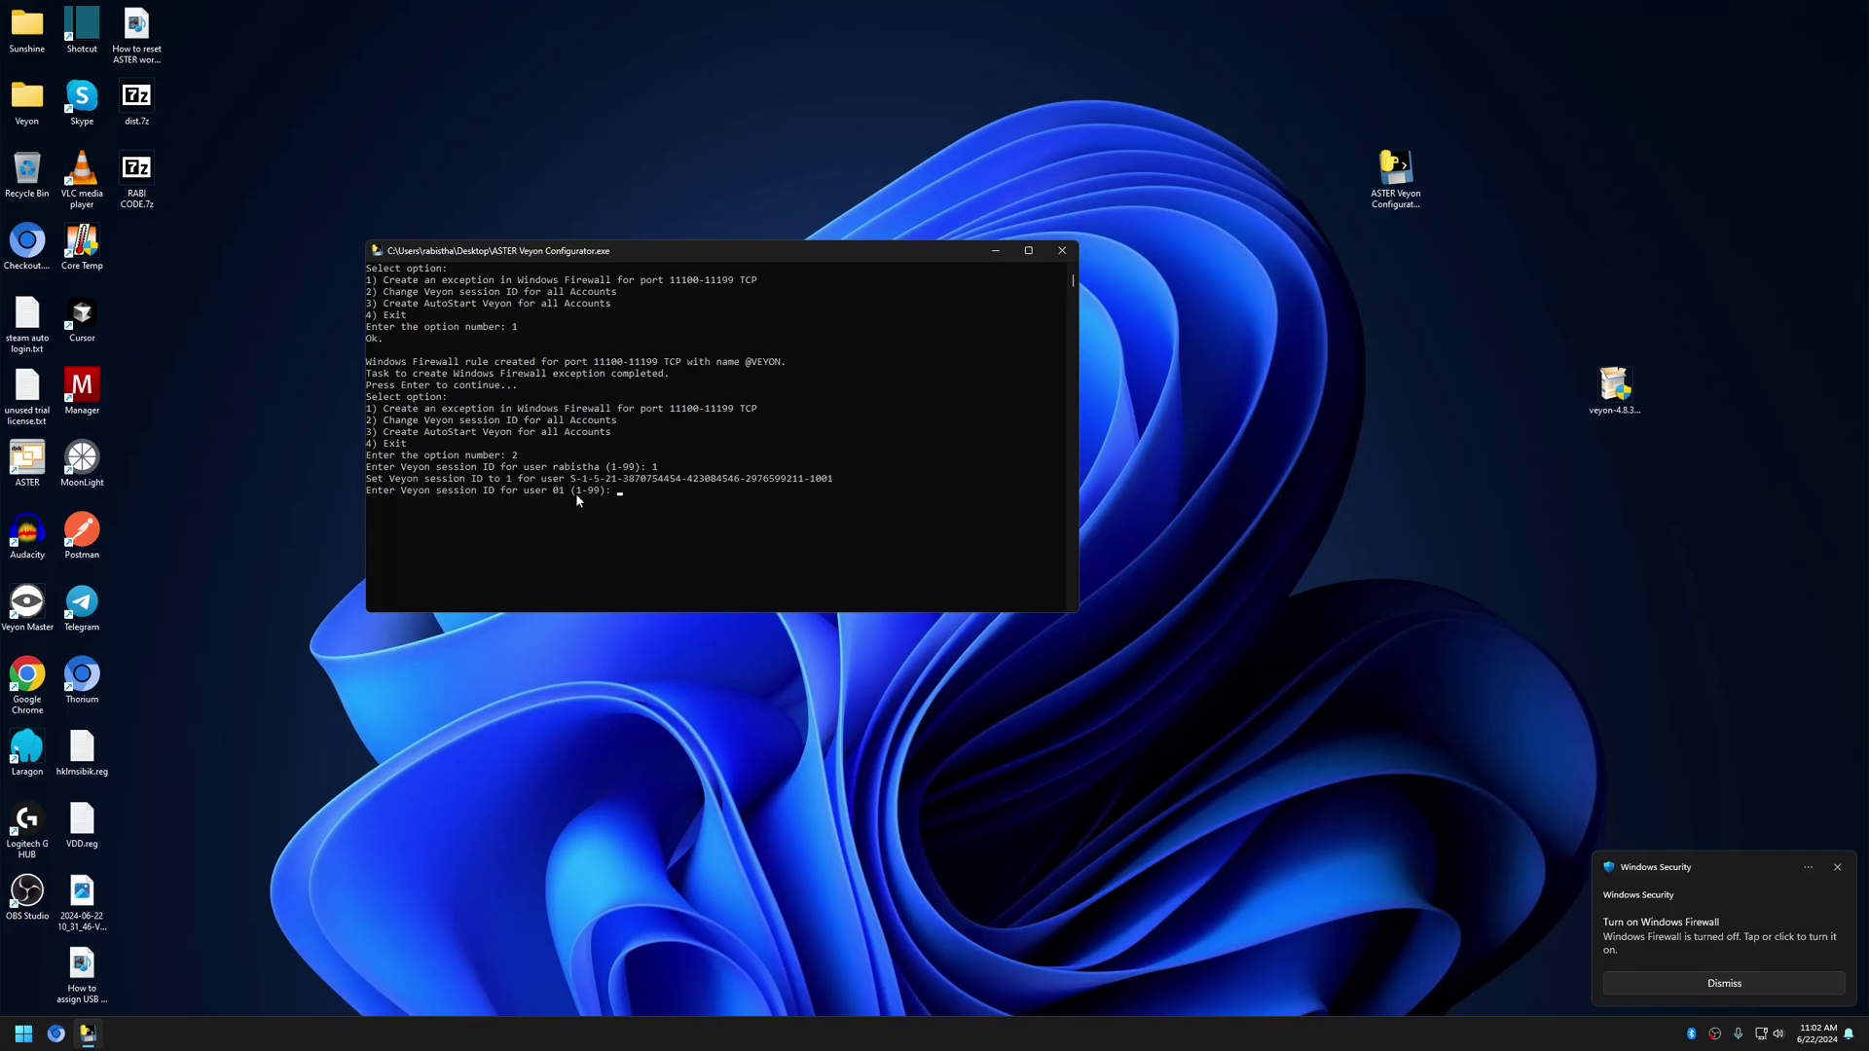
Assign session IDs 2, 3, 4, 5 and 6 to the remaining five accounts
click(626, 489)
text(2)
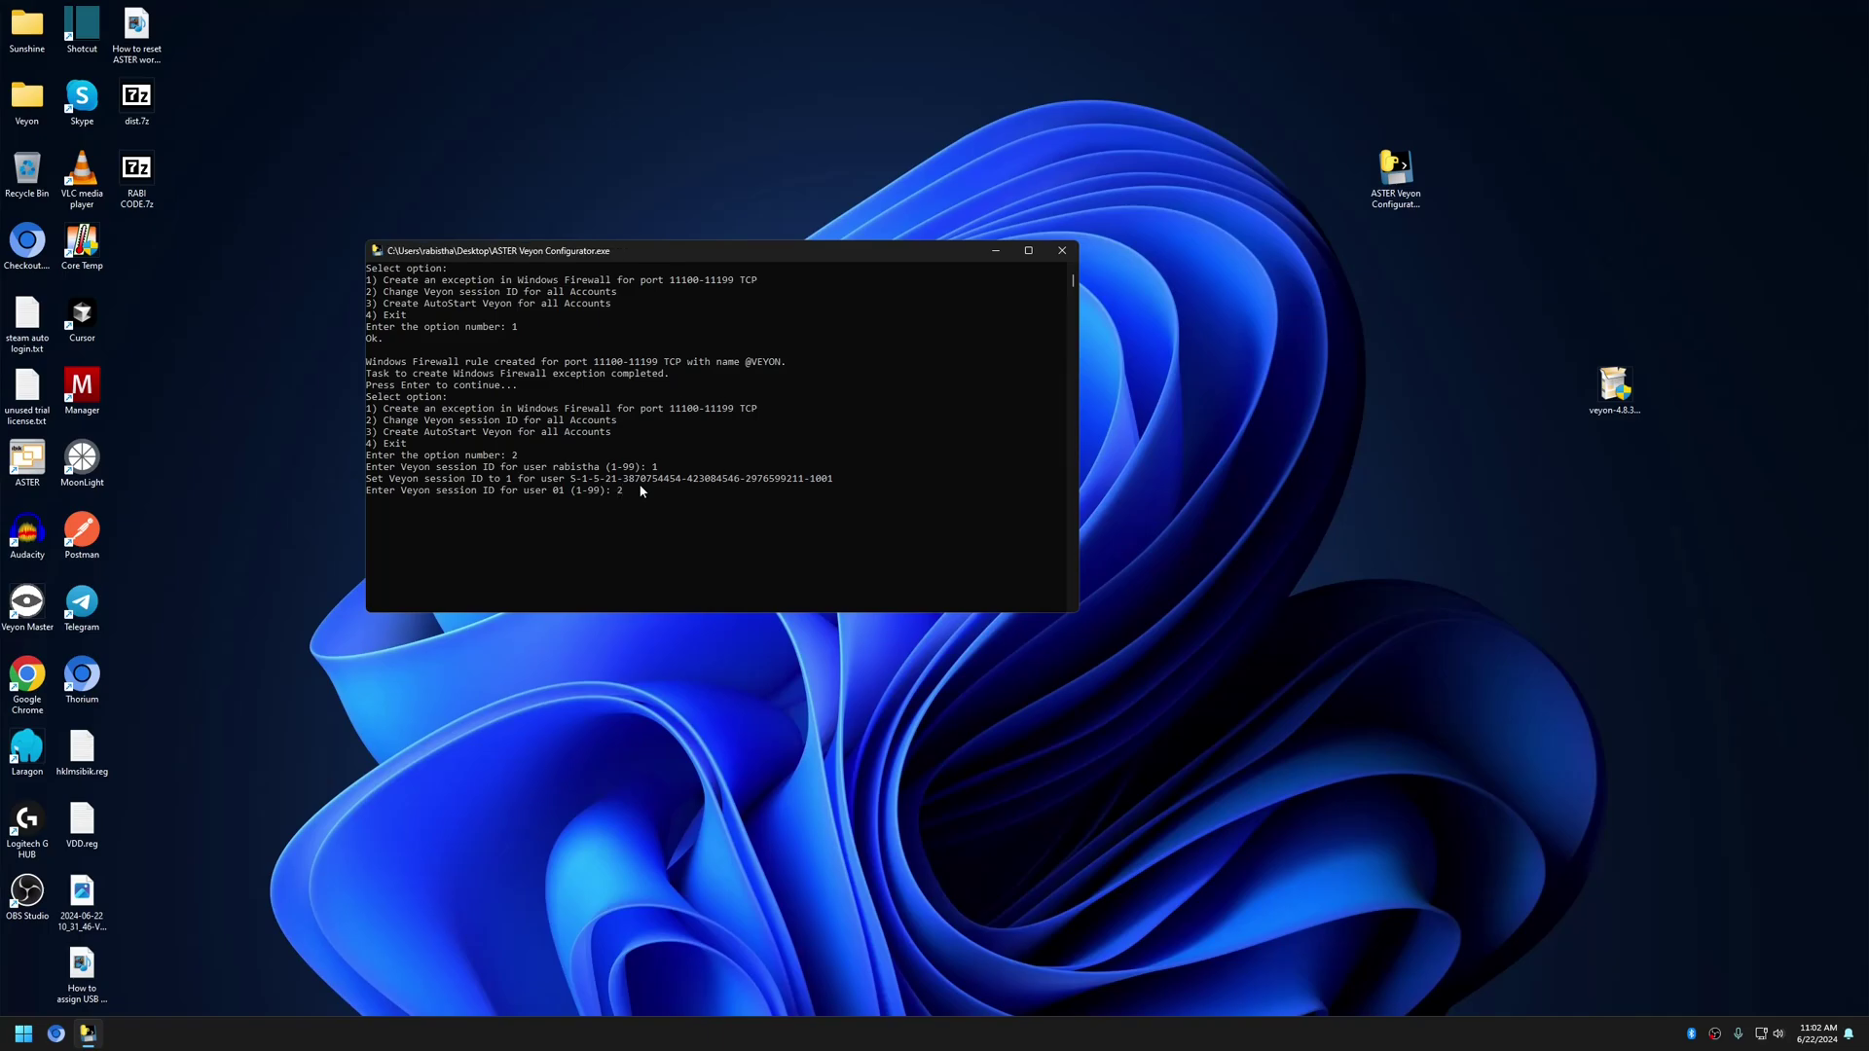
key(Return)
text(3)
key(Return)
text(4)
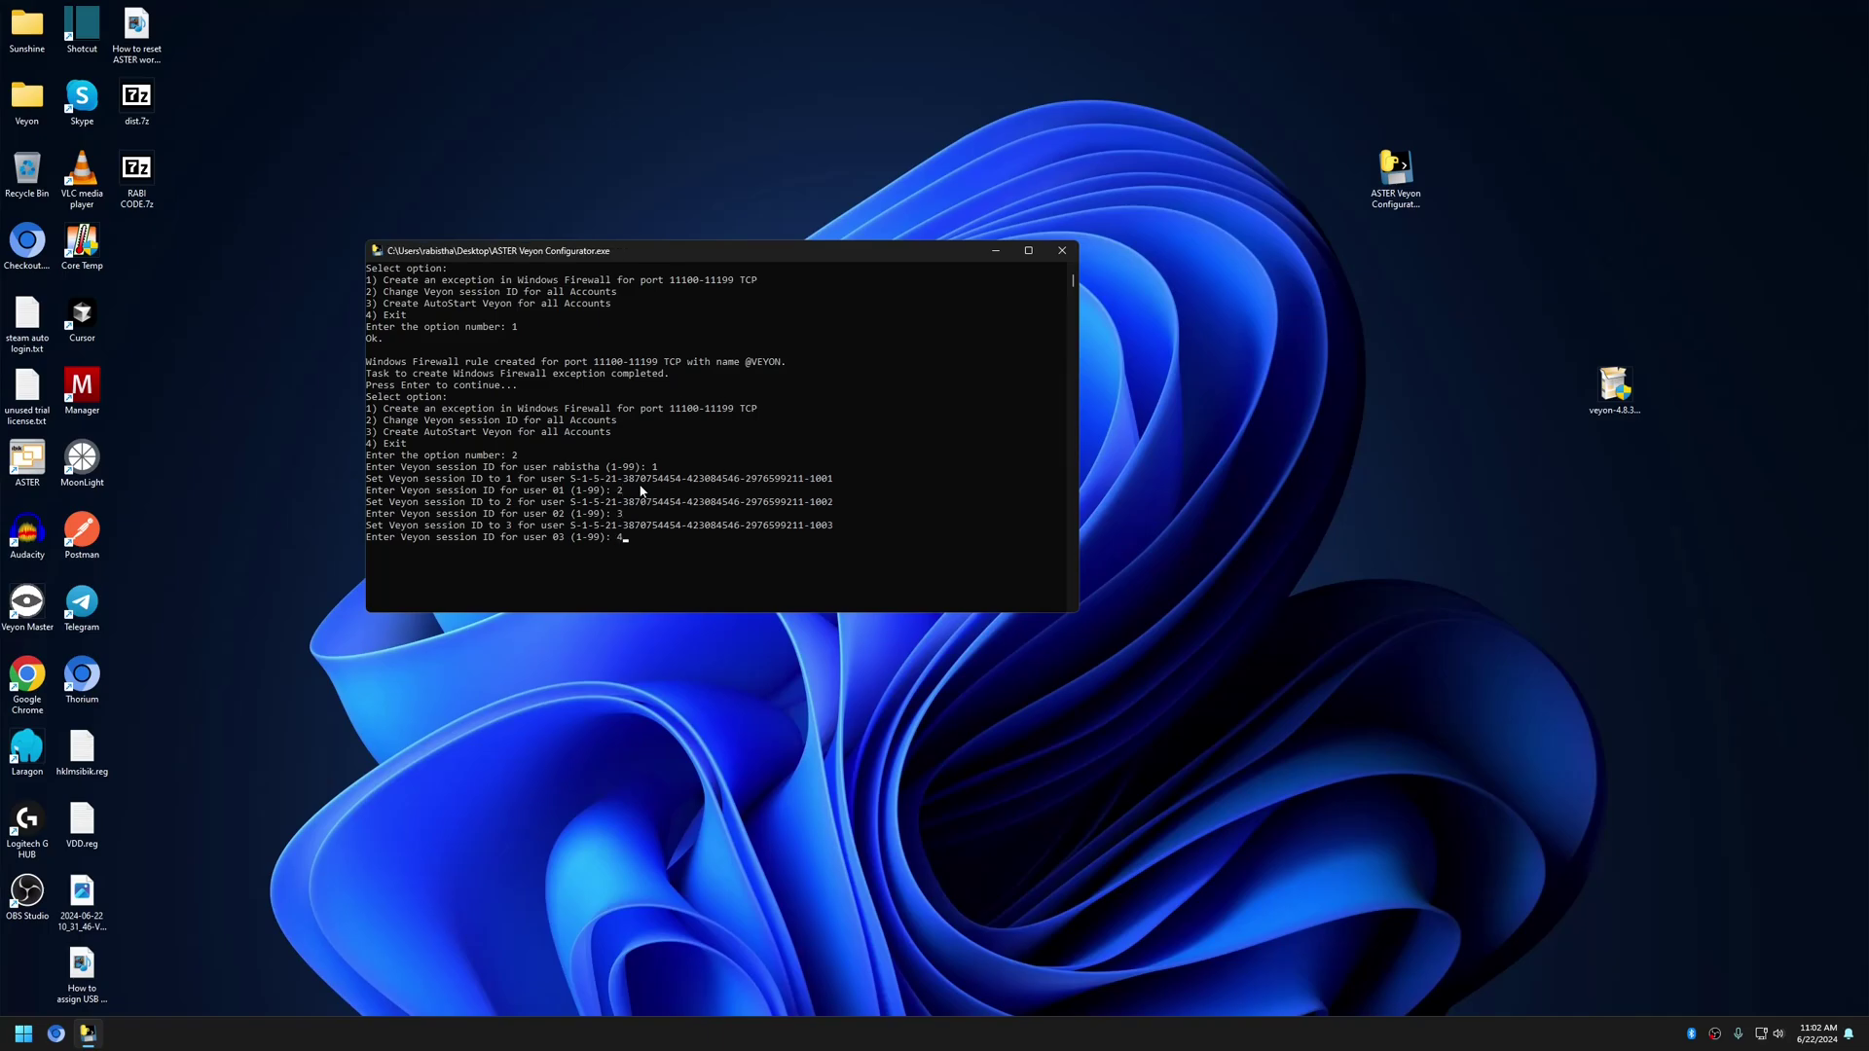
key(Return)
text(5)
key(Return)
text(6)
key(Return)
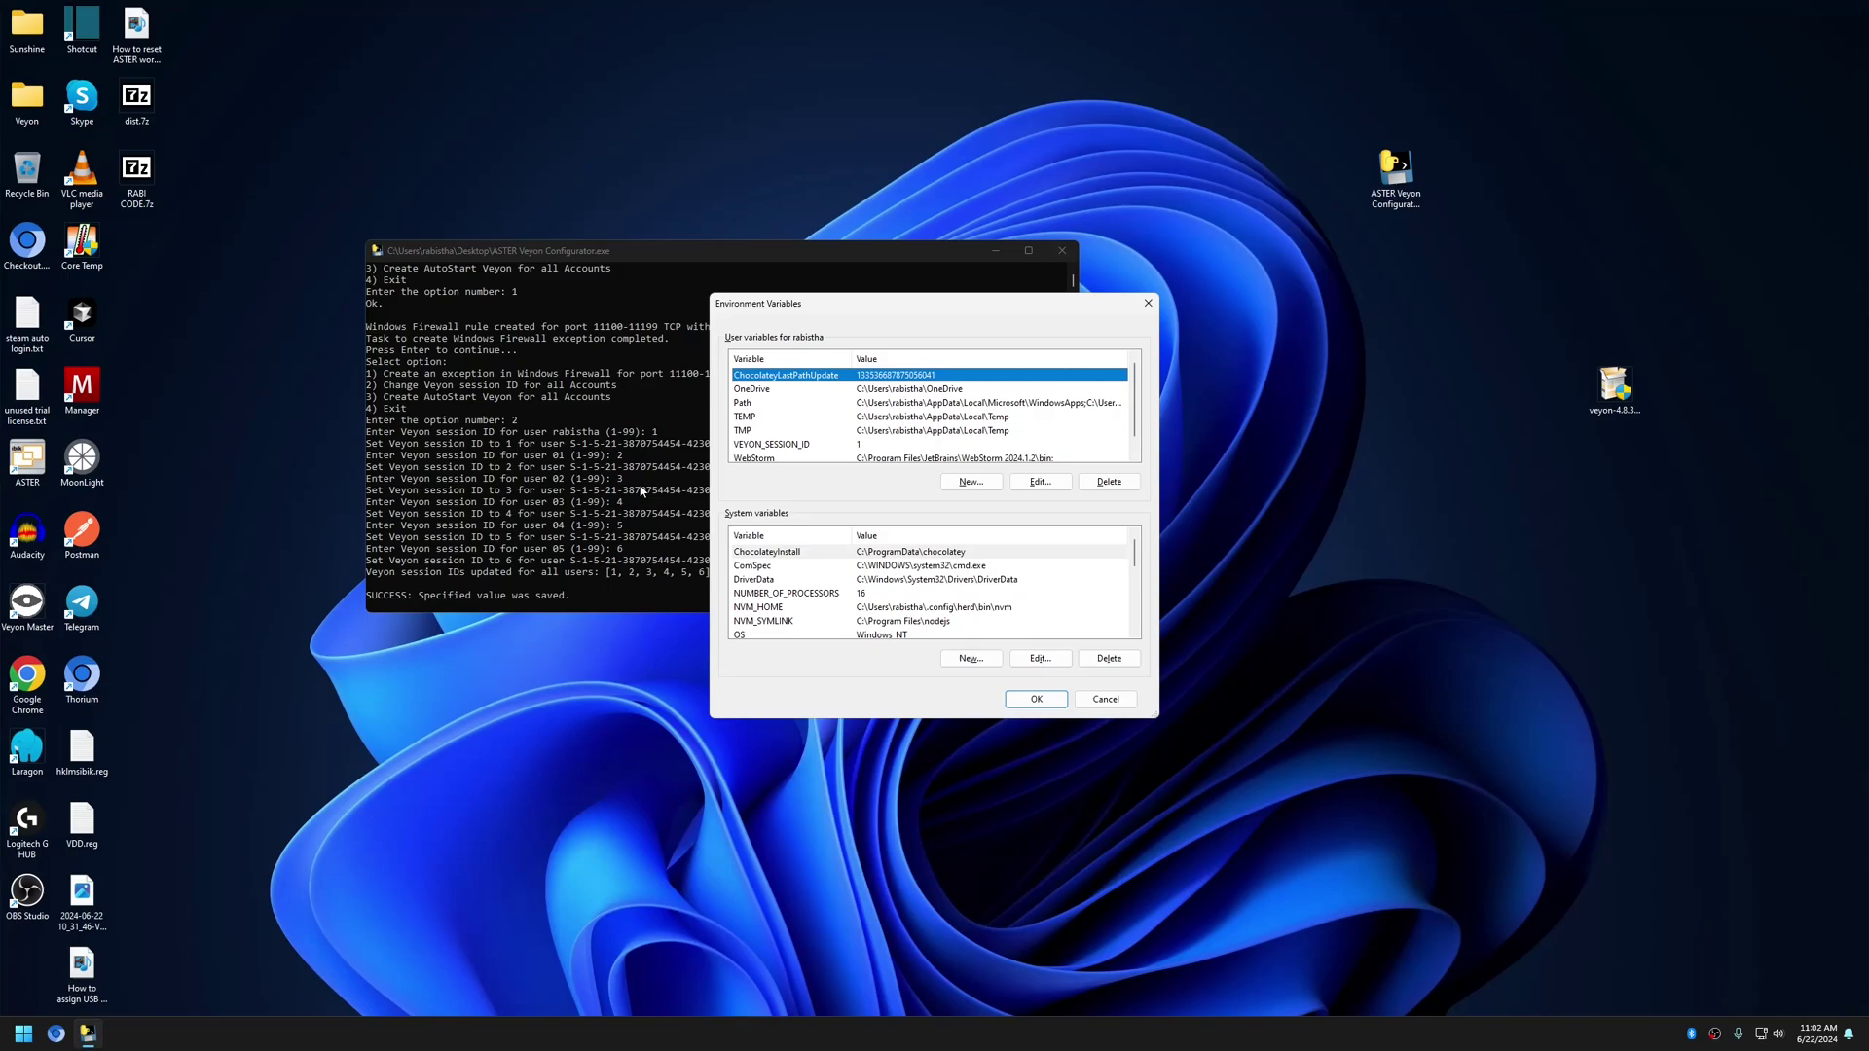
Verify the VEYON_SESSION_ID user variable in Environment Variables, then return to the configurator menu
click(451, 575)
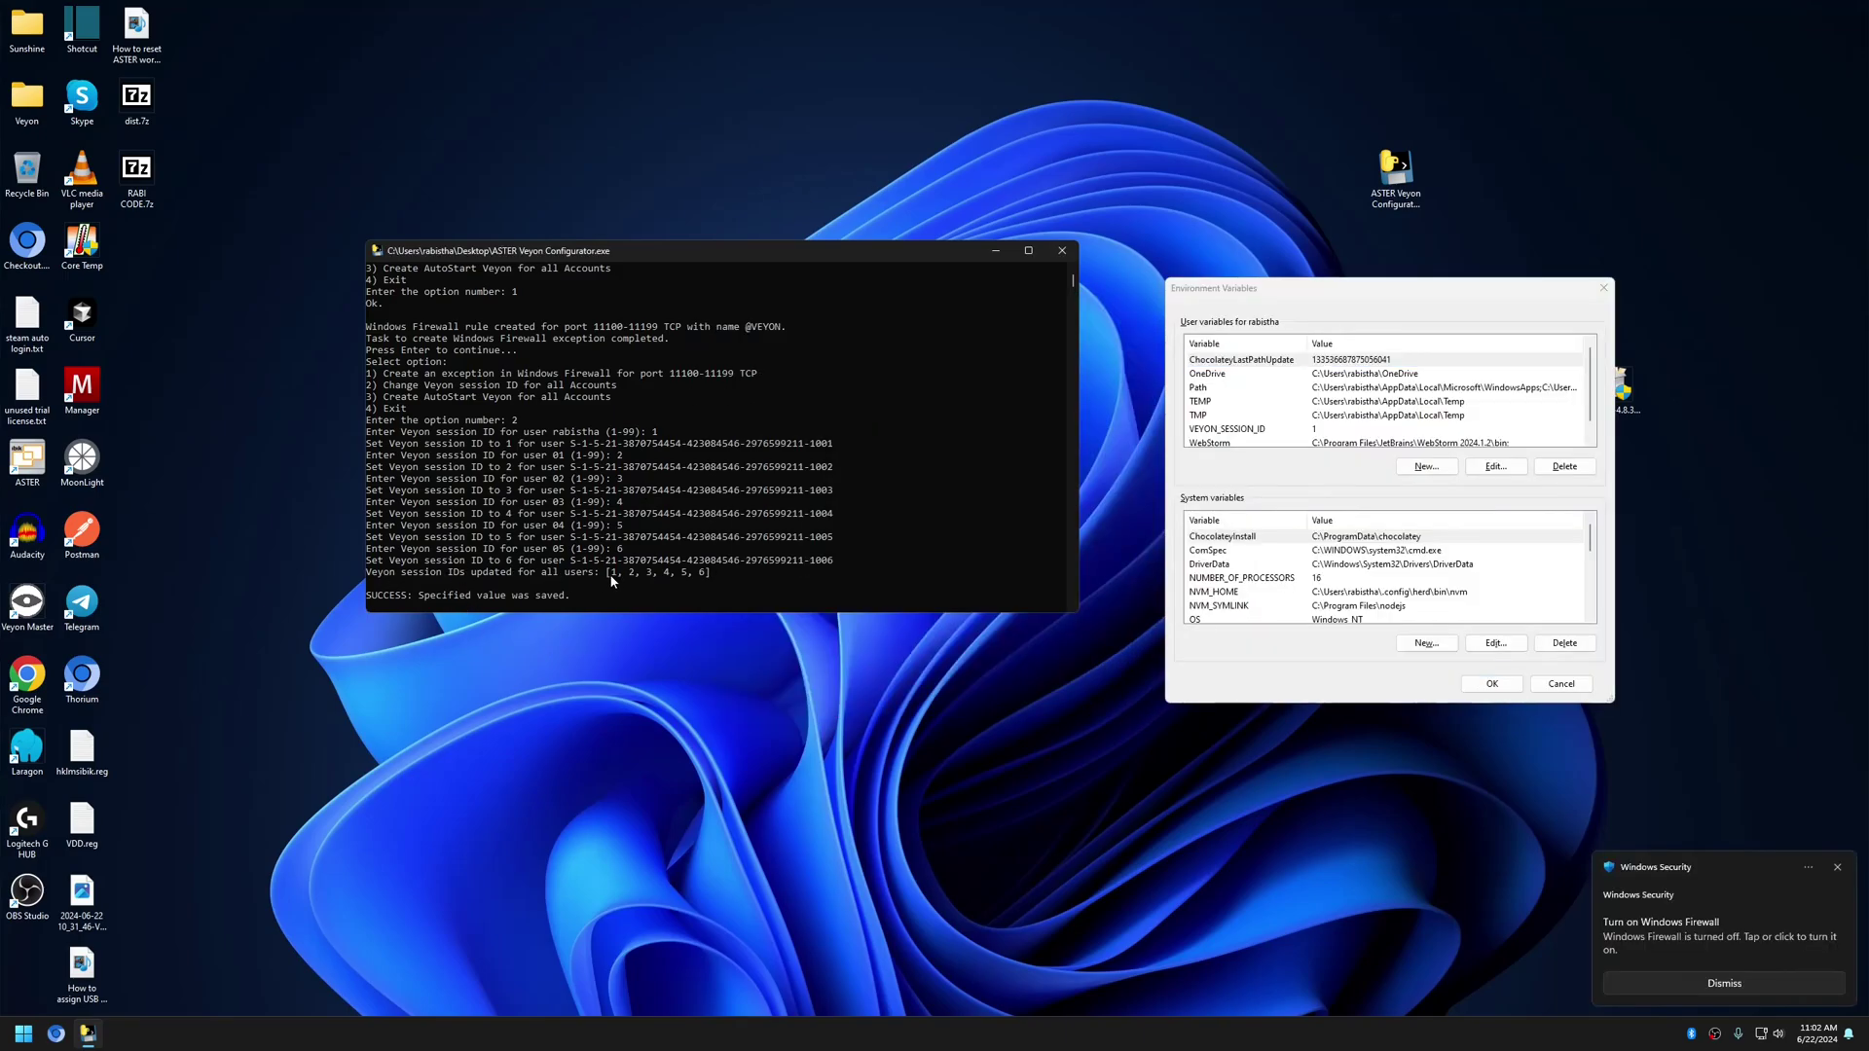
click(1318, 429)
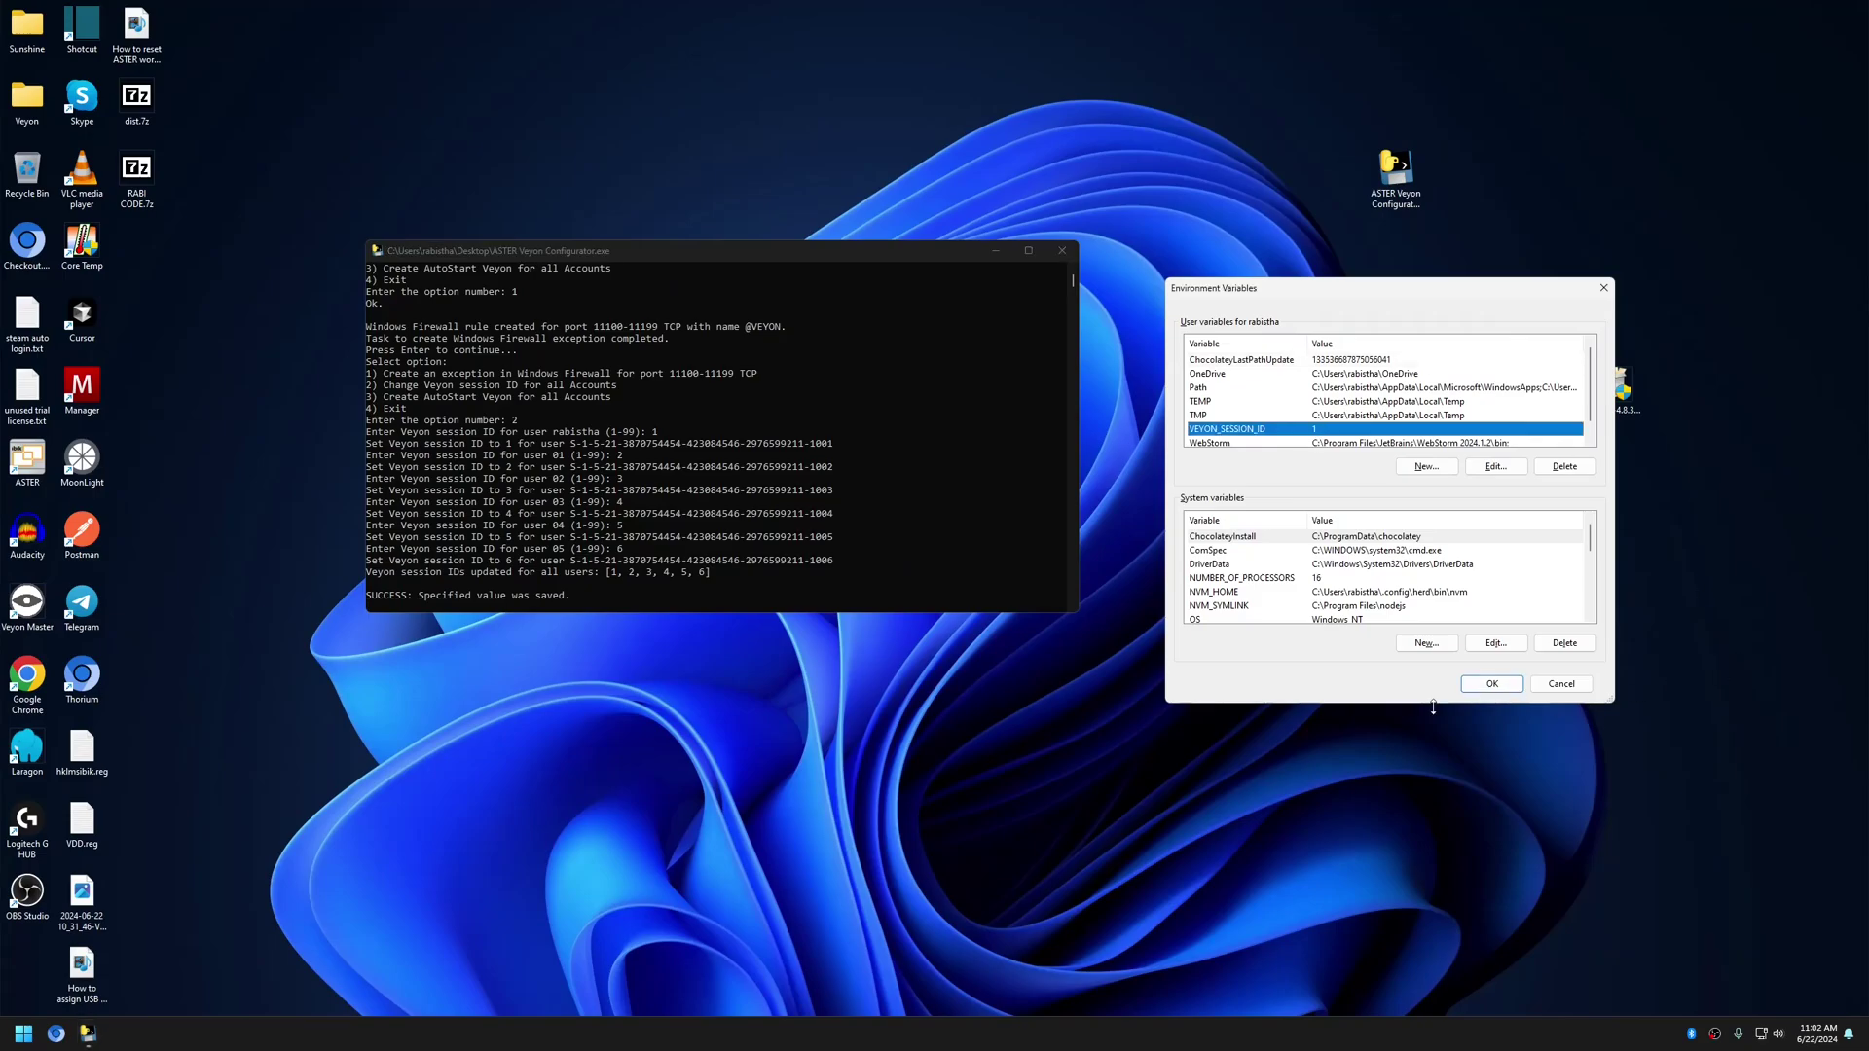
click(1492, 684)
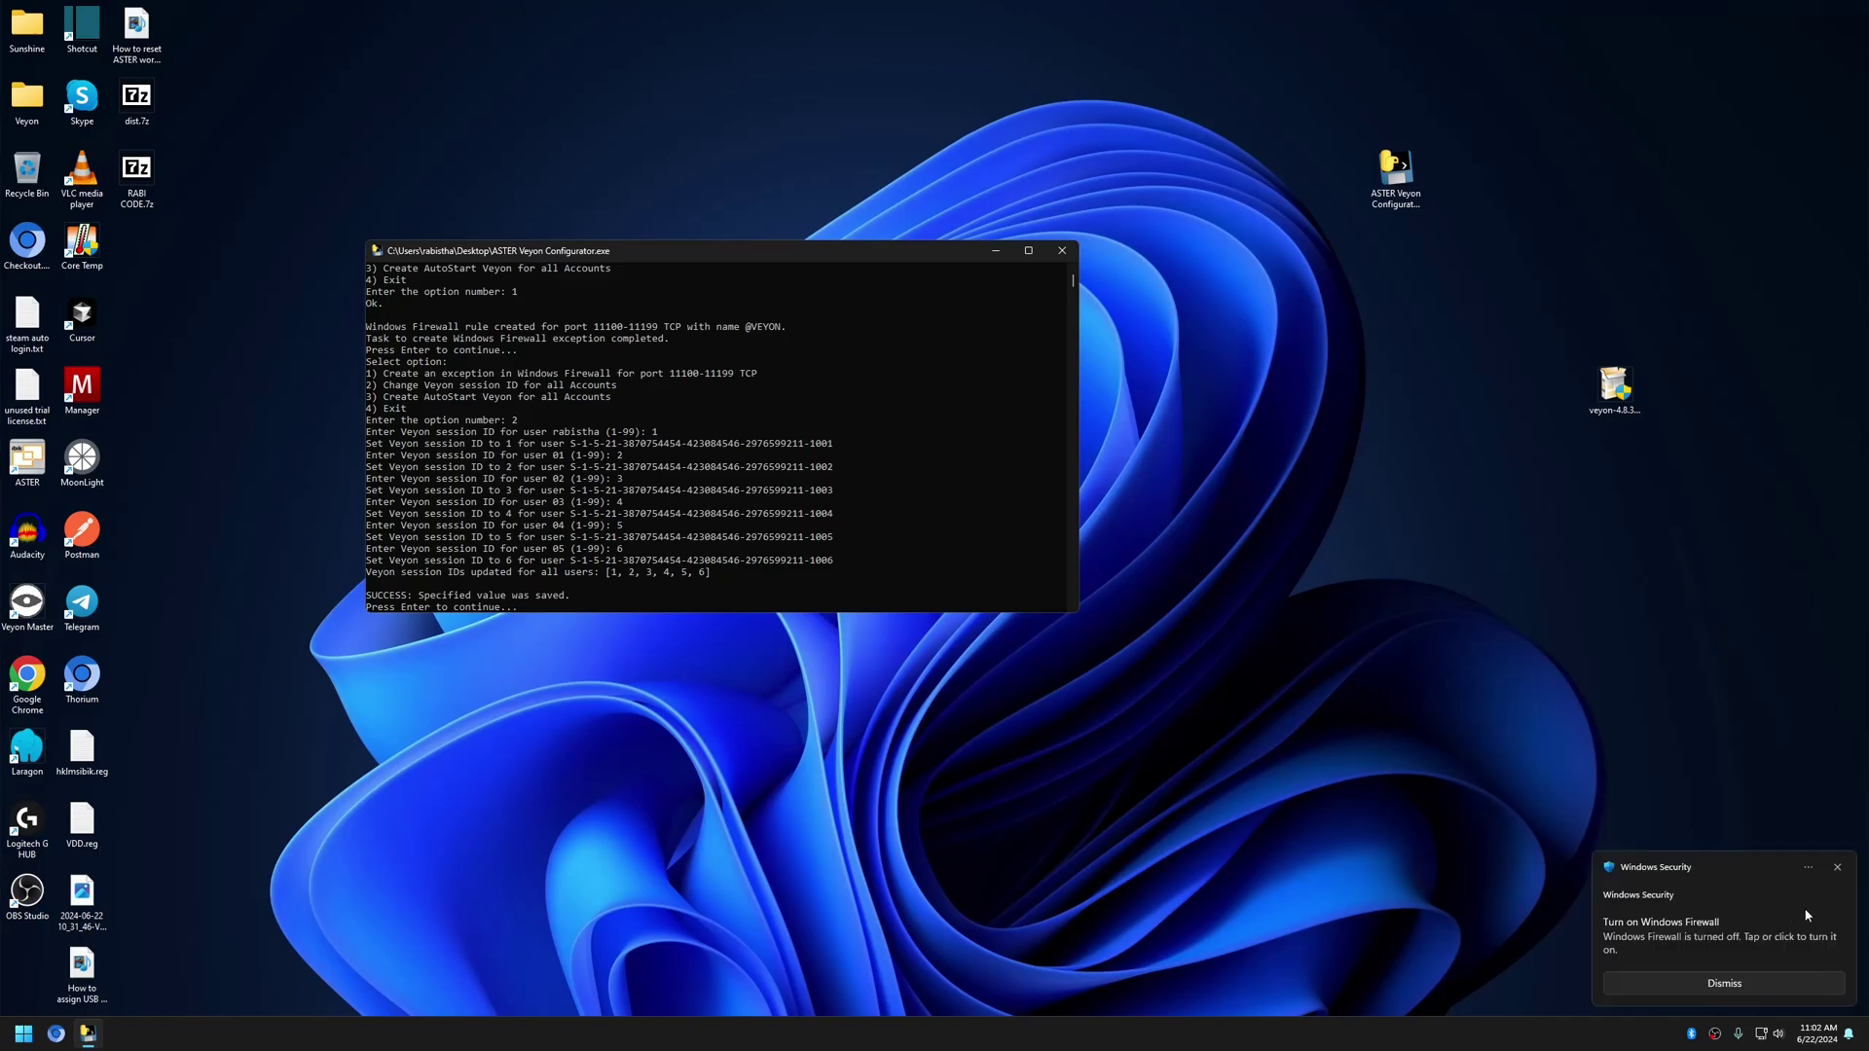
click(1846, 870)
click(824, 596)
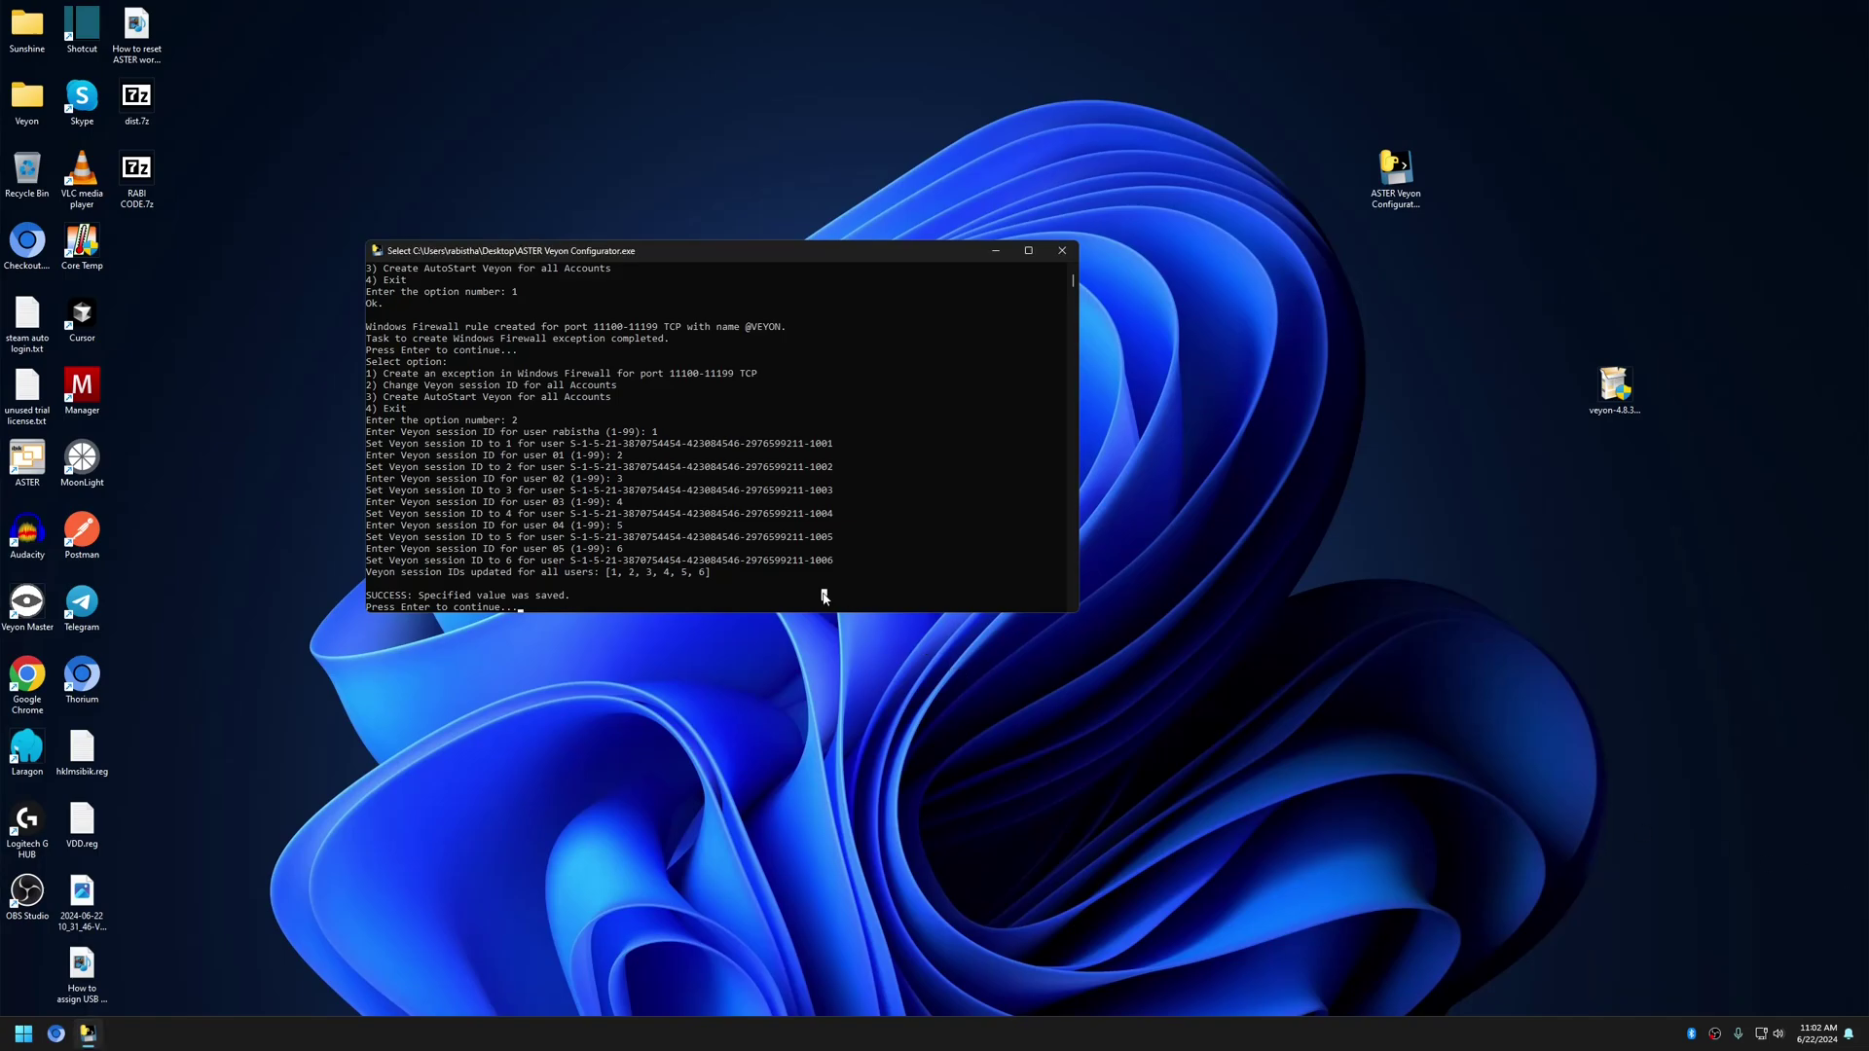
click(889, 595)
click(767, 596)
key(Return)
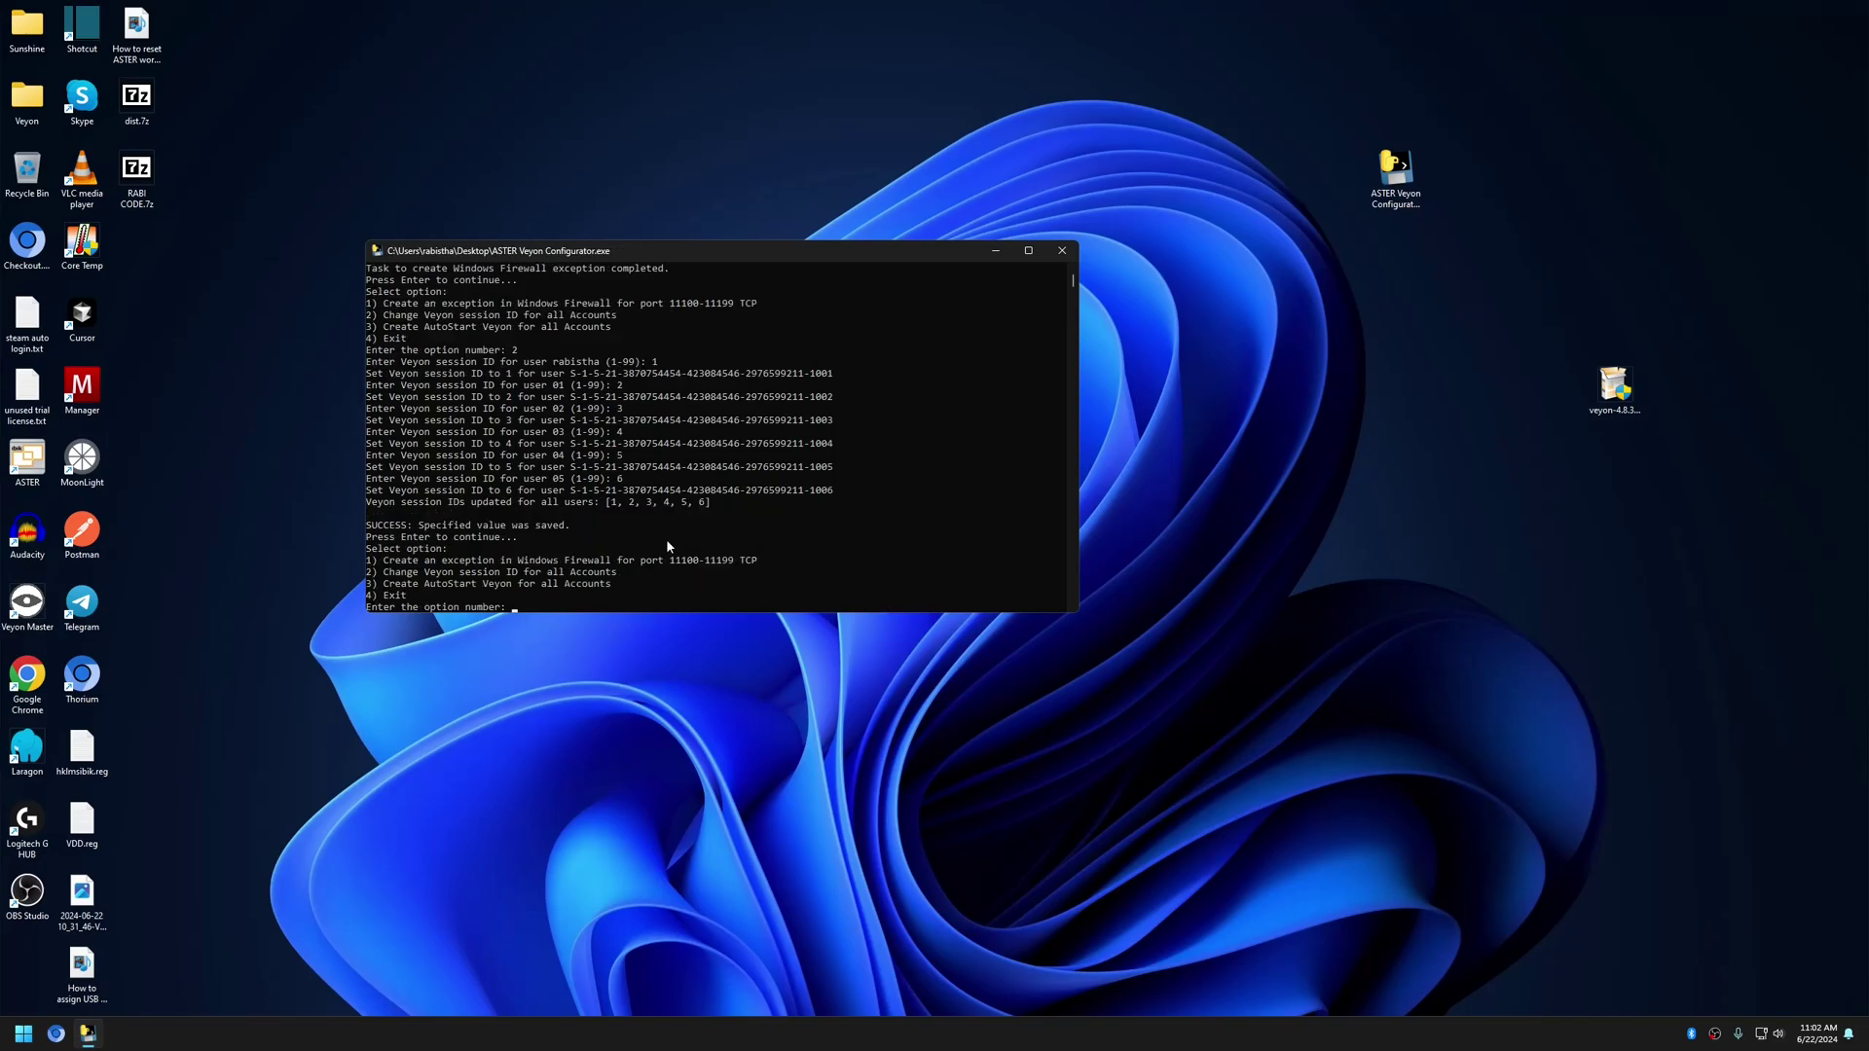
click(630, 606)
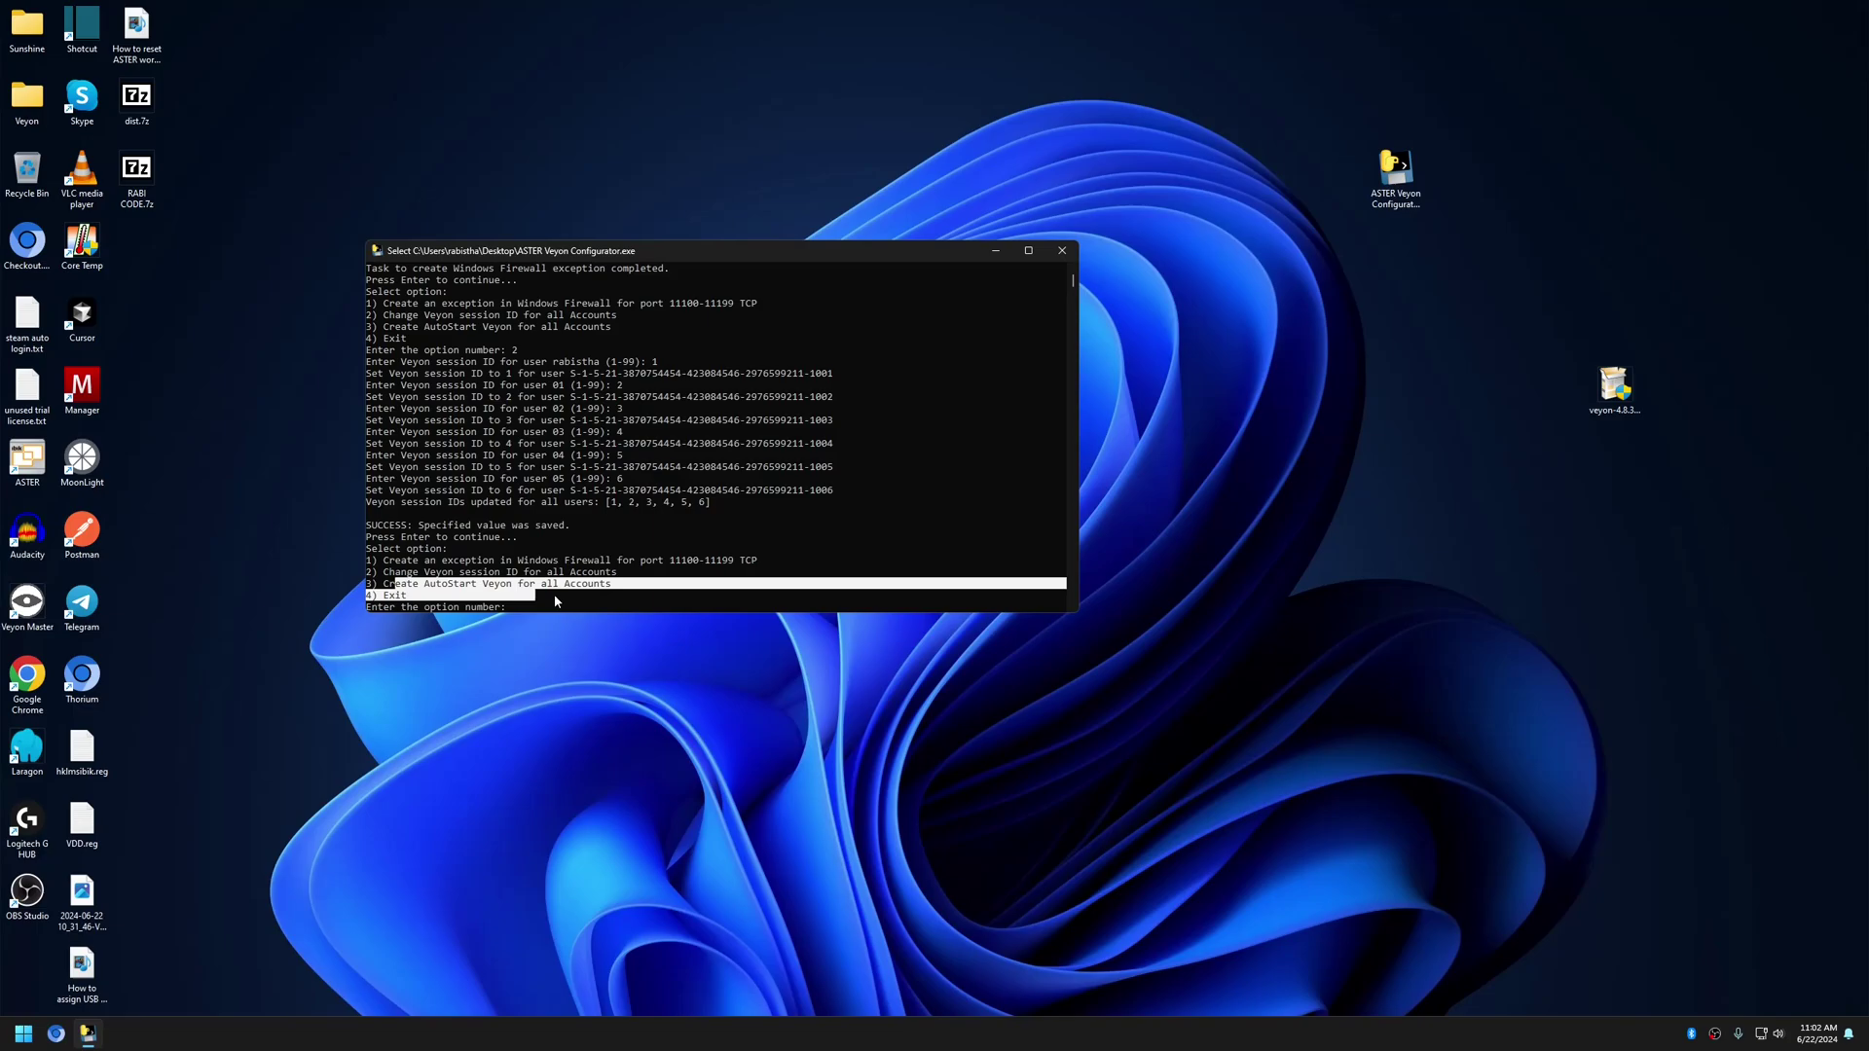
Run option 3 to make Veyon autostart for all accounts
drag(556, 601, 597, 609)
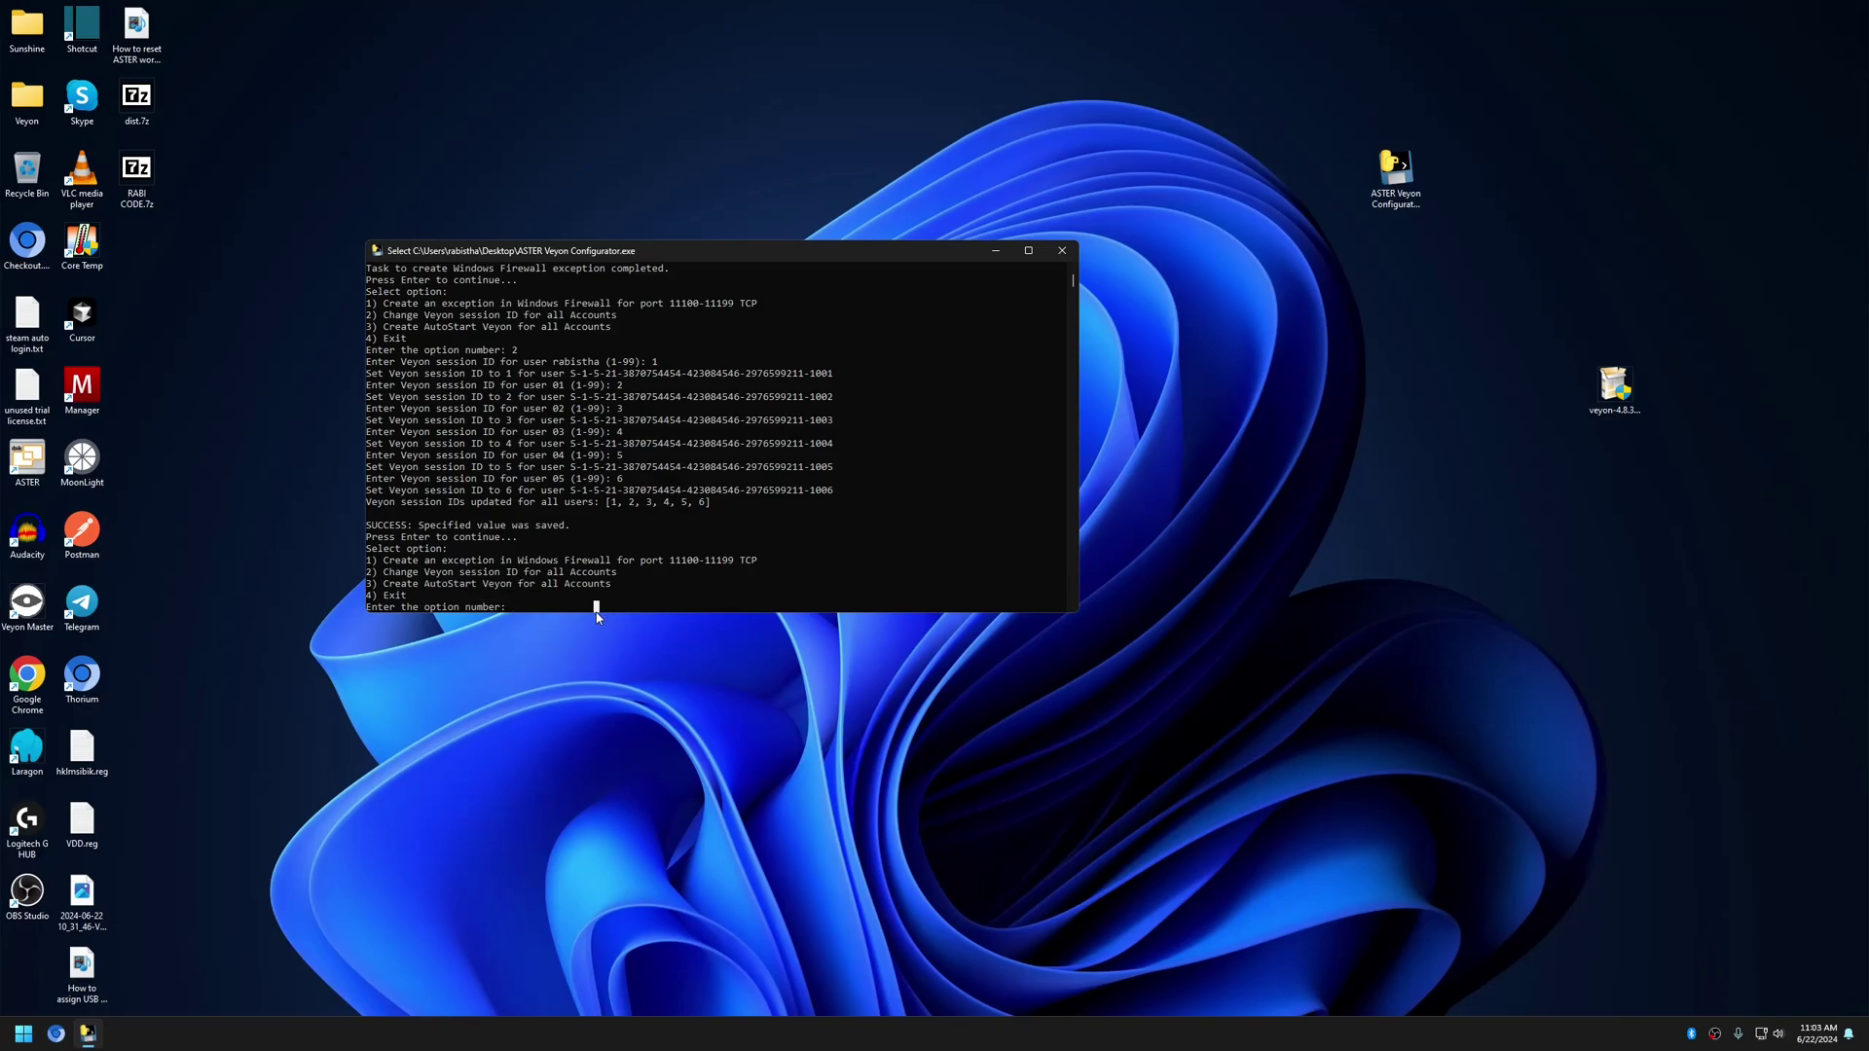
key(Escape)
text(3)
key(Return)
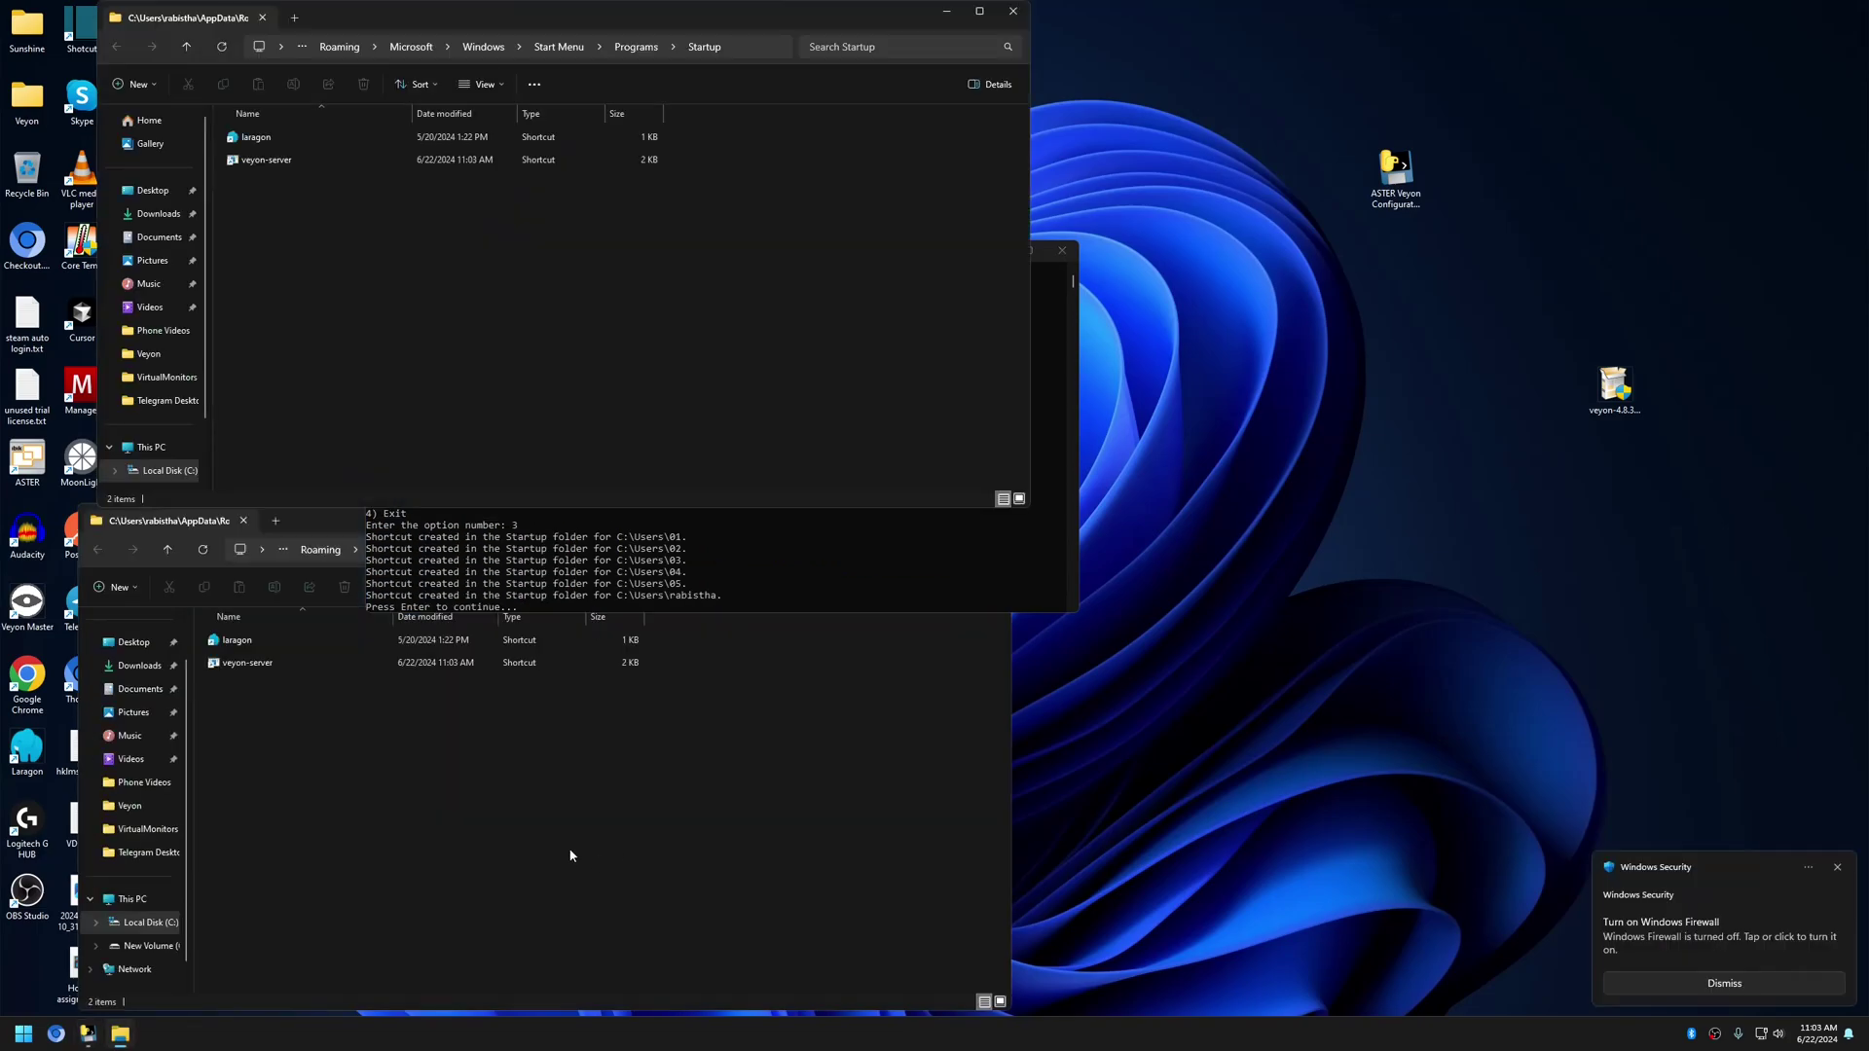
Check the full paths of the two opened Startup folder windows and close the upper one
click(565, 862)
click(704, 550)
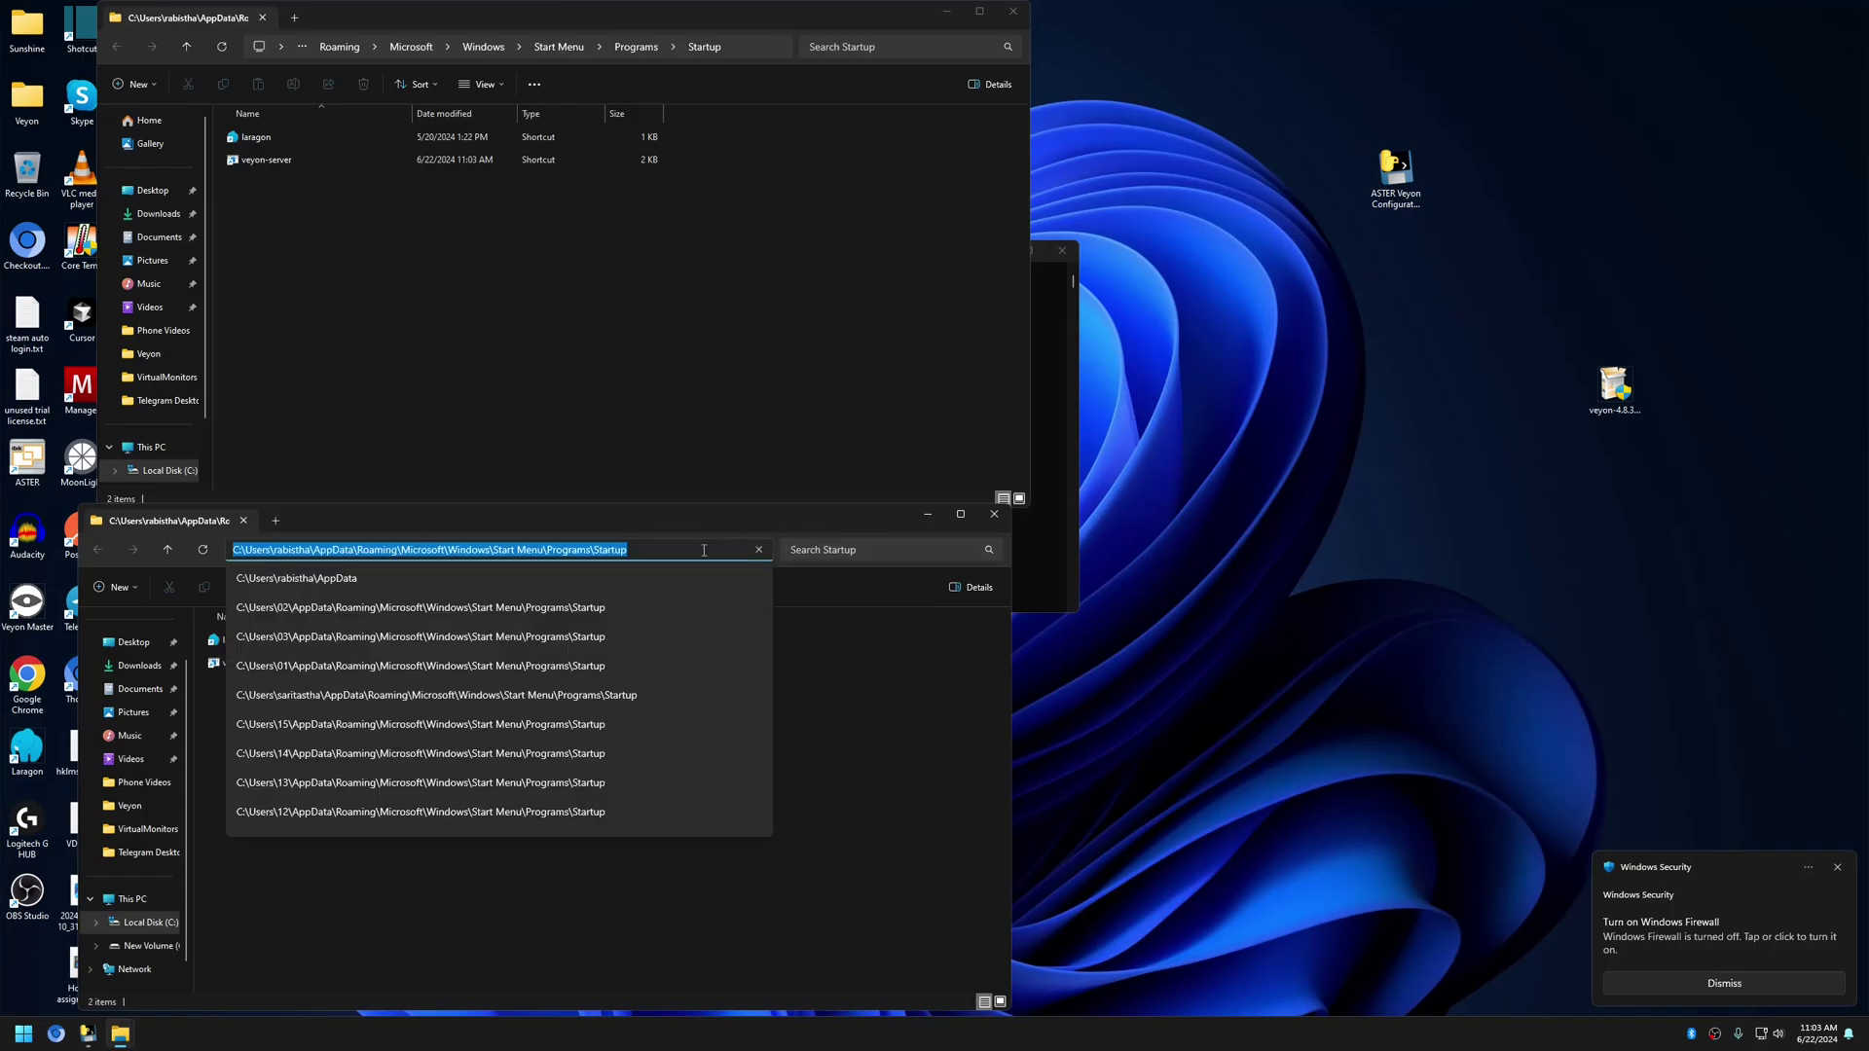
click(793, 119)
click(764, 47)
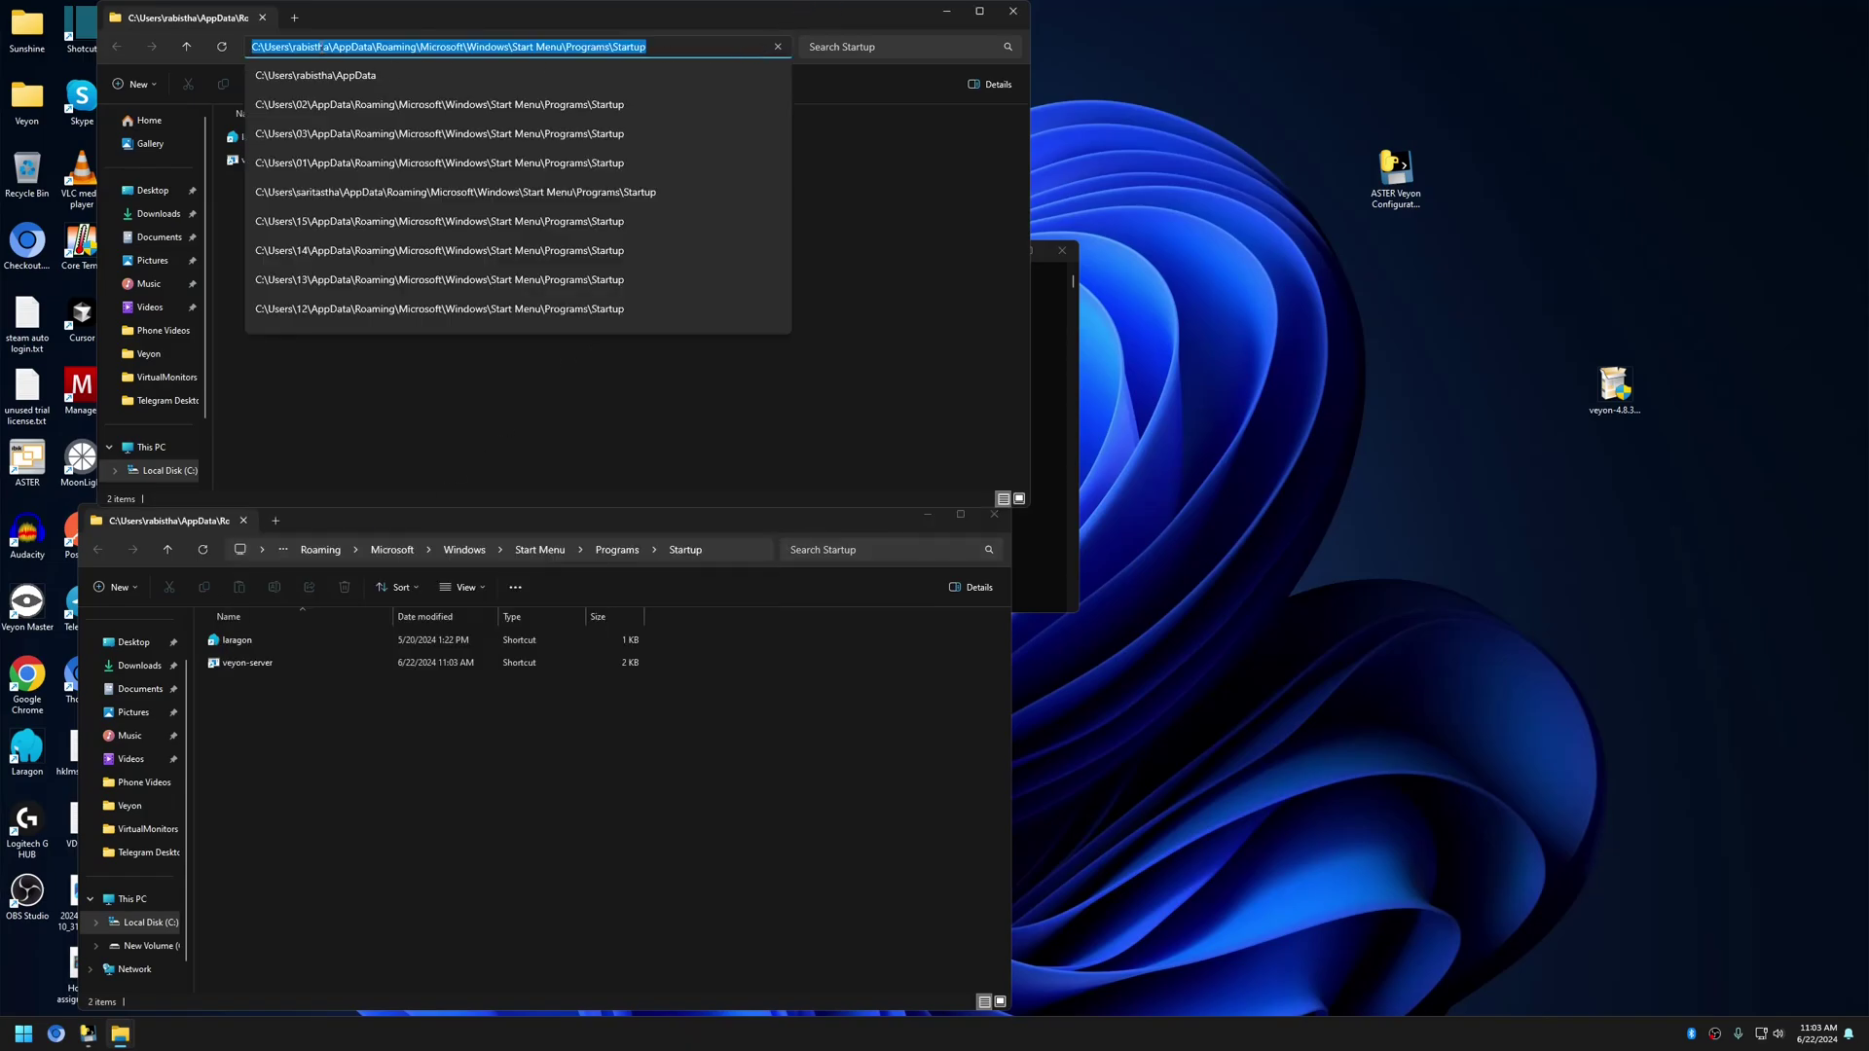
click(1012, 11)
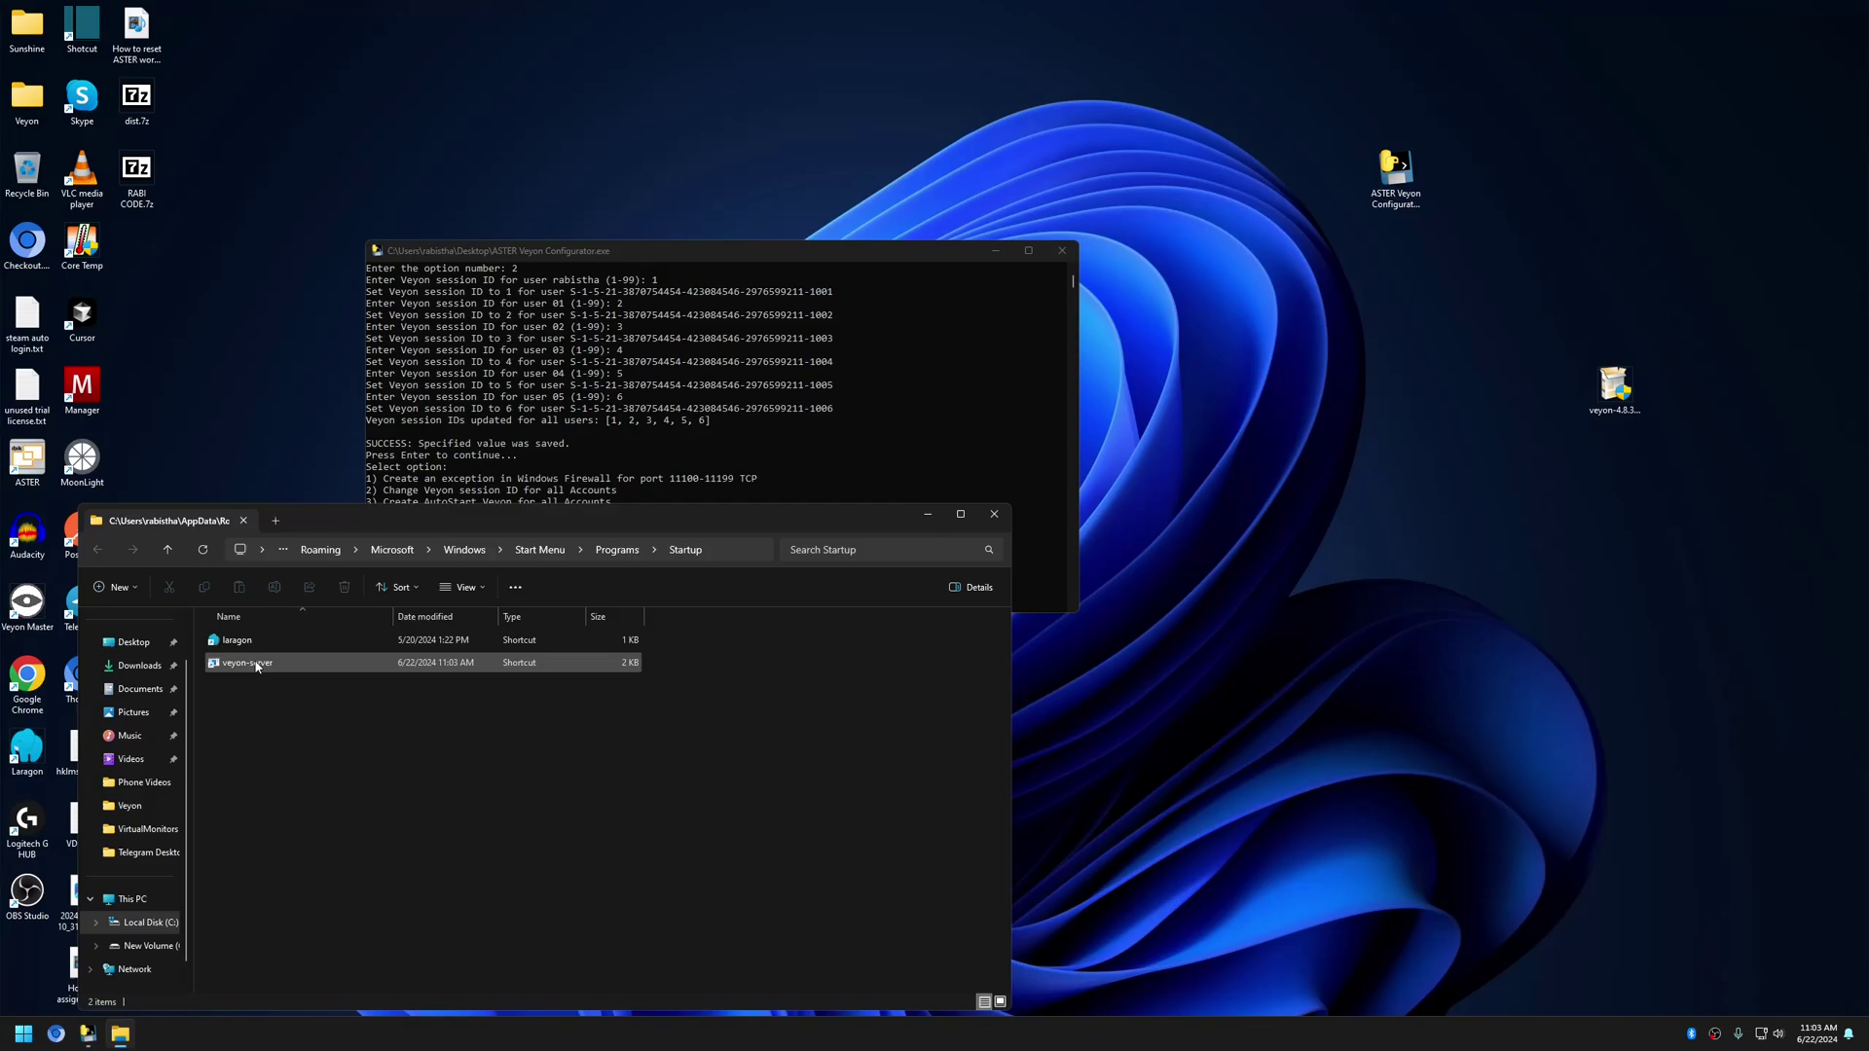
Change the Startup folder path to account 04 and select its veyon-server shortcut
click(740, 550)
key(Home)
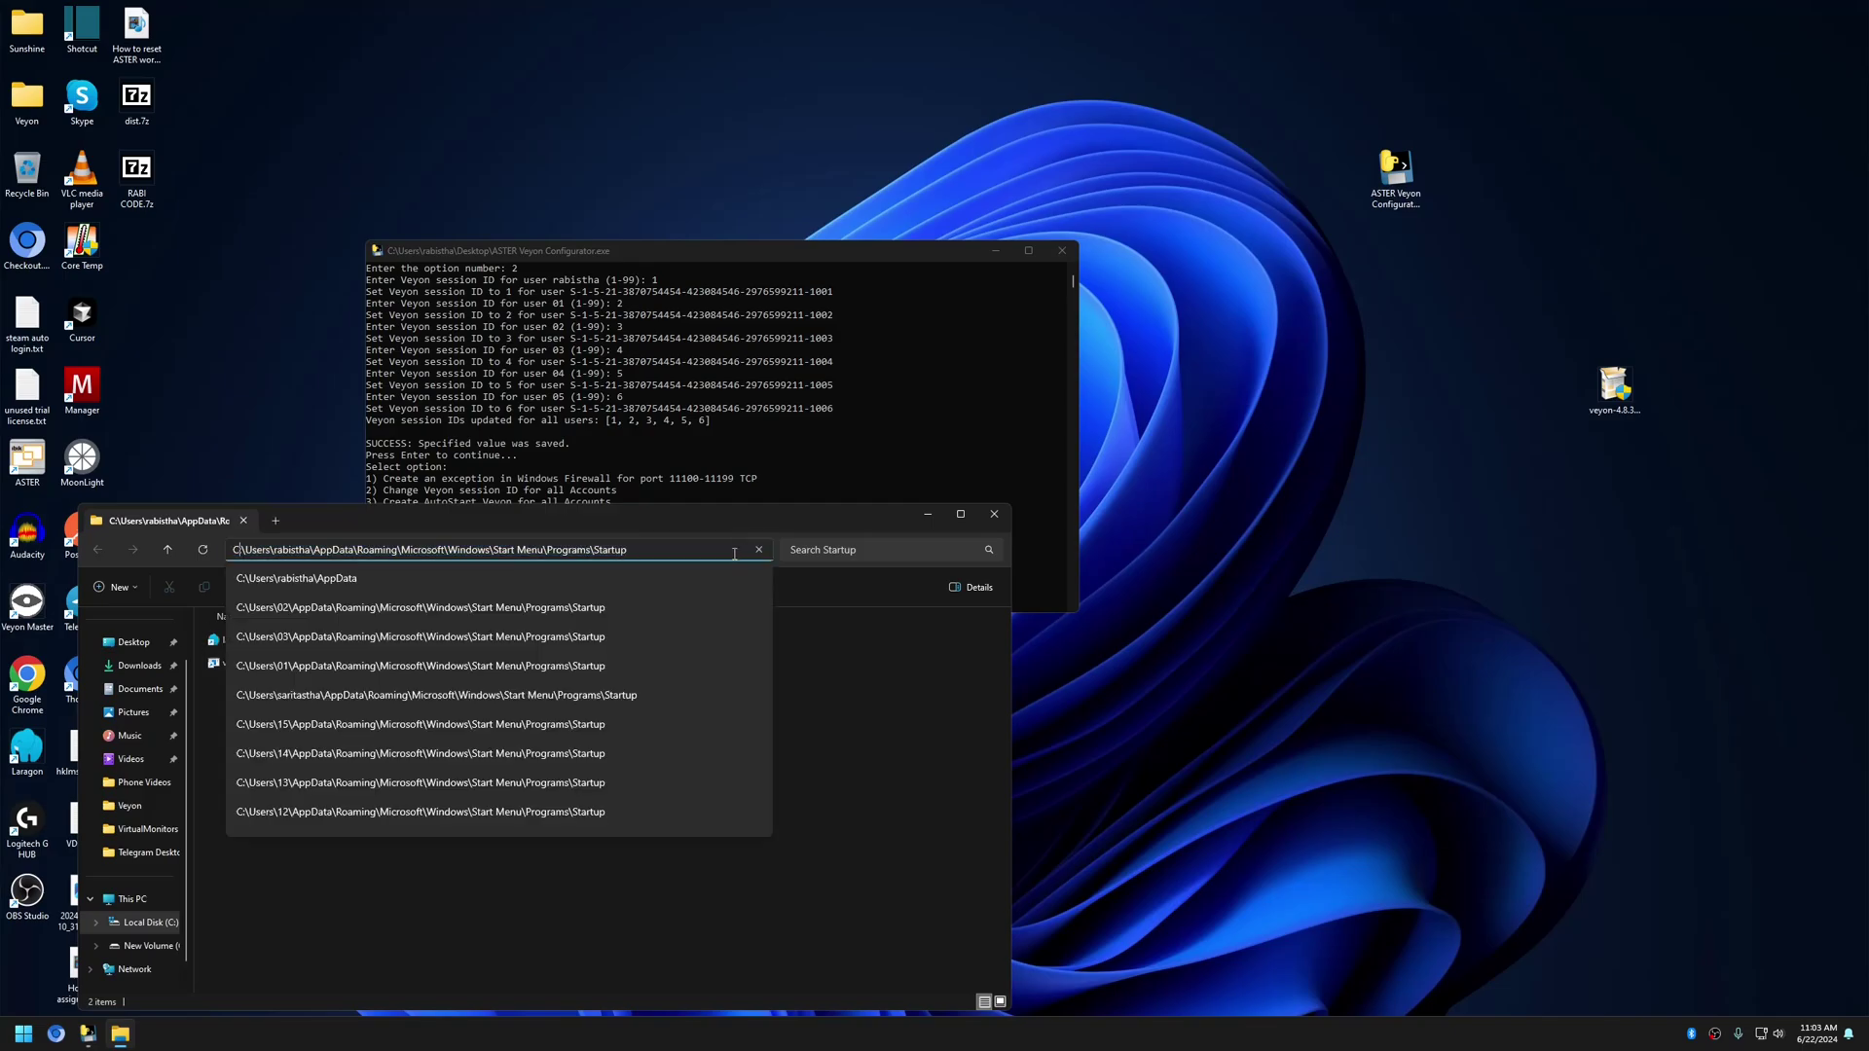
key(Right)
key(Right)
key(Right)
key(Right)
key(Delete)
key(Delete)
key(Delete)
key(Delete)
key(Delete)
key(Delete)
key(Delete)
key(Delete)
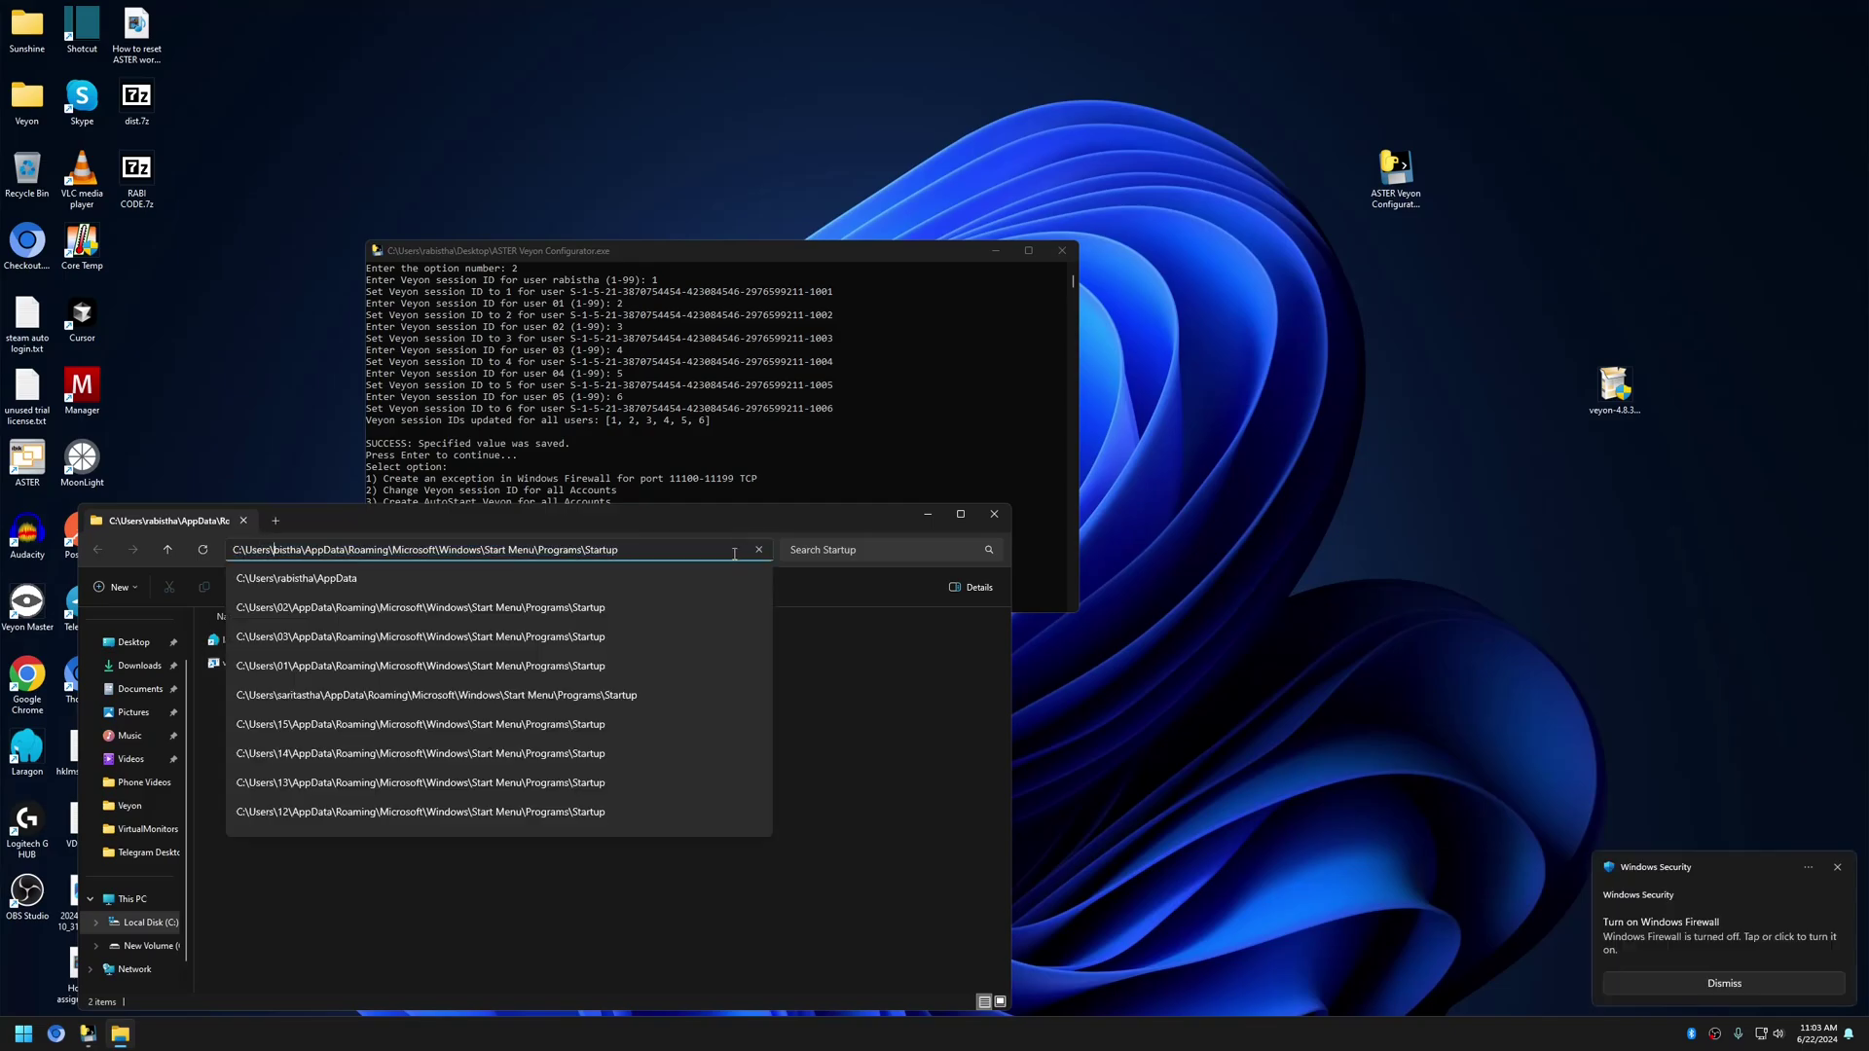
text(04)
key(Return)
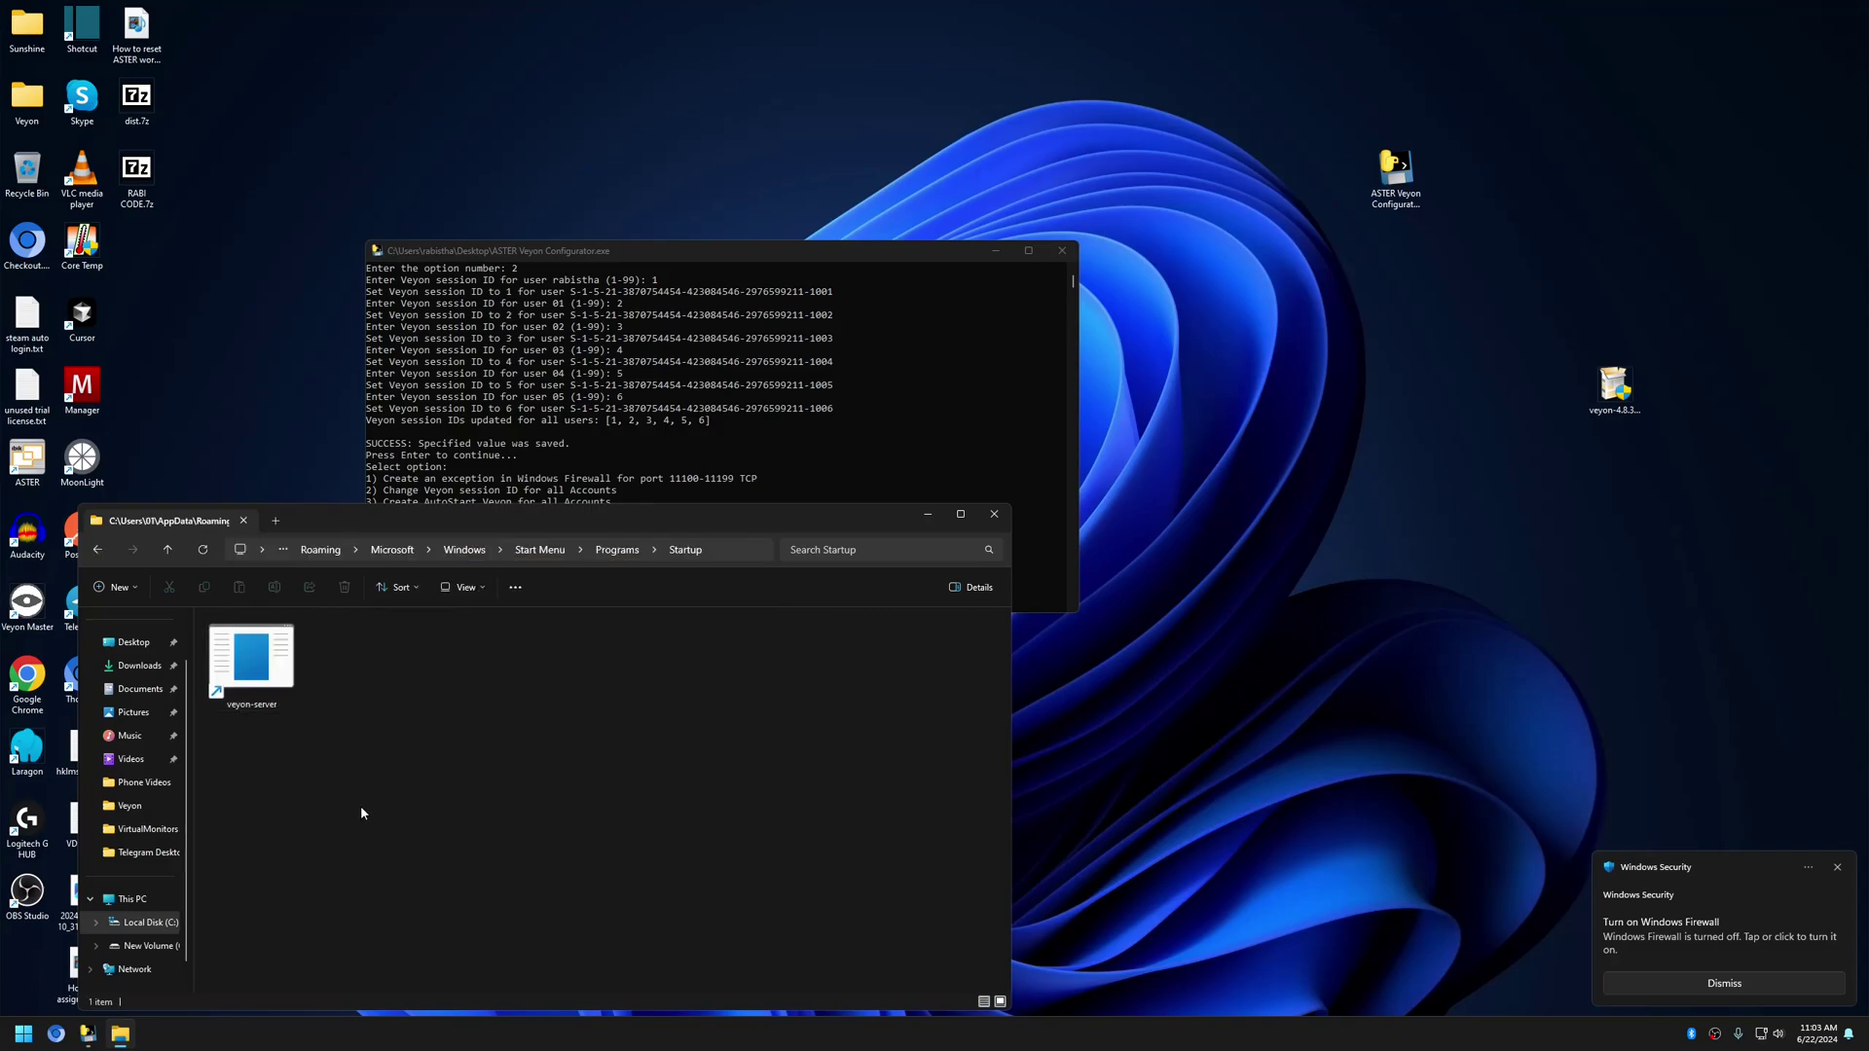
click(261, 694)
Close File Explorer and exit the ASTER configurator console with option 4
click(994, 514)
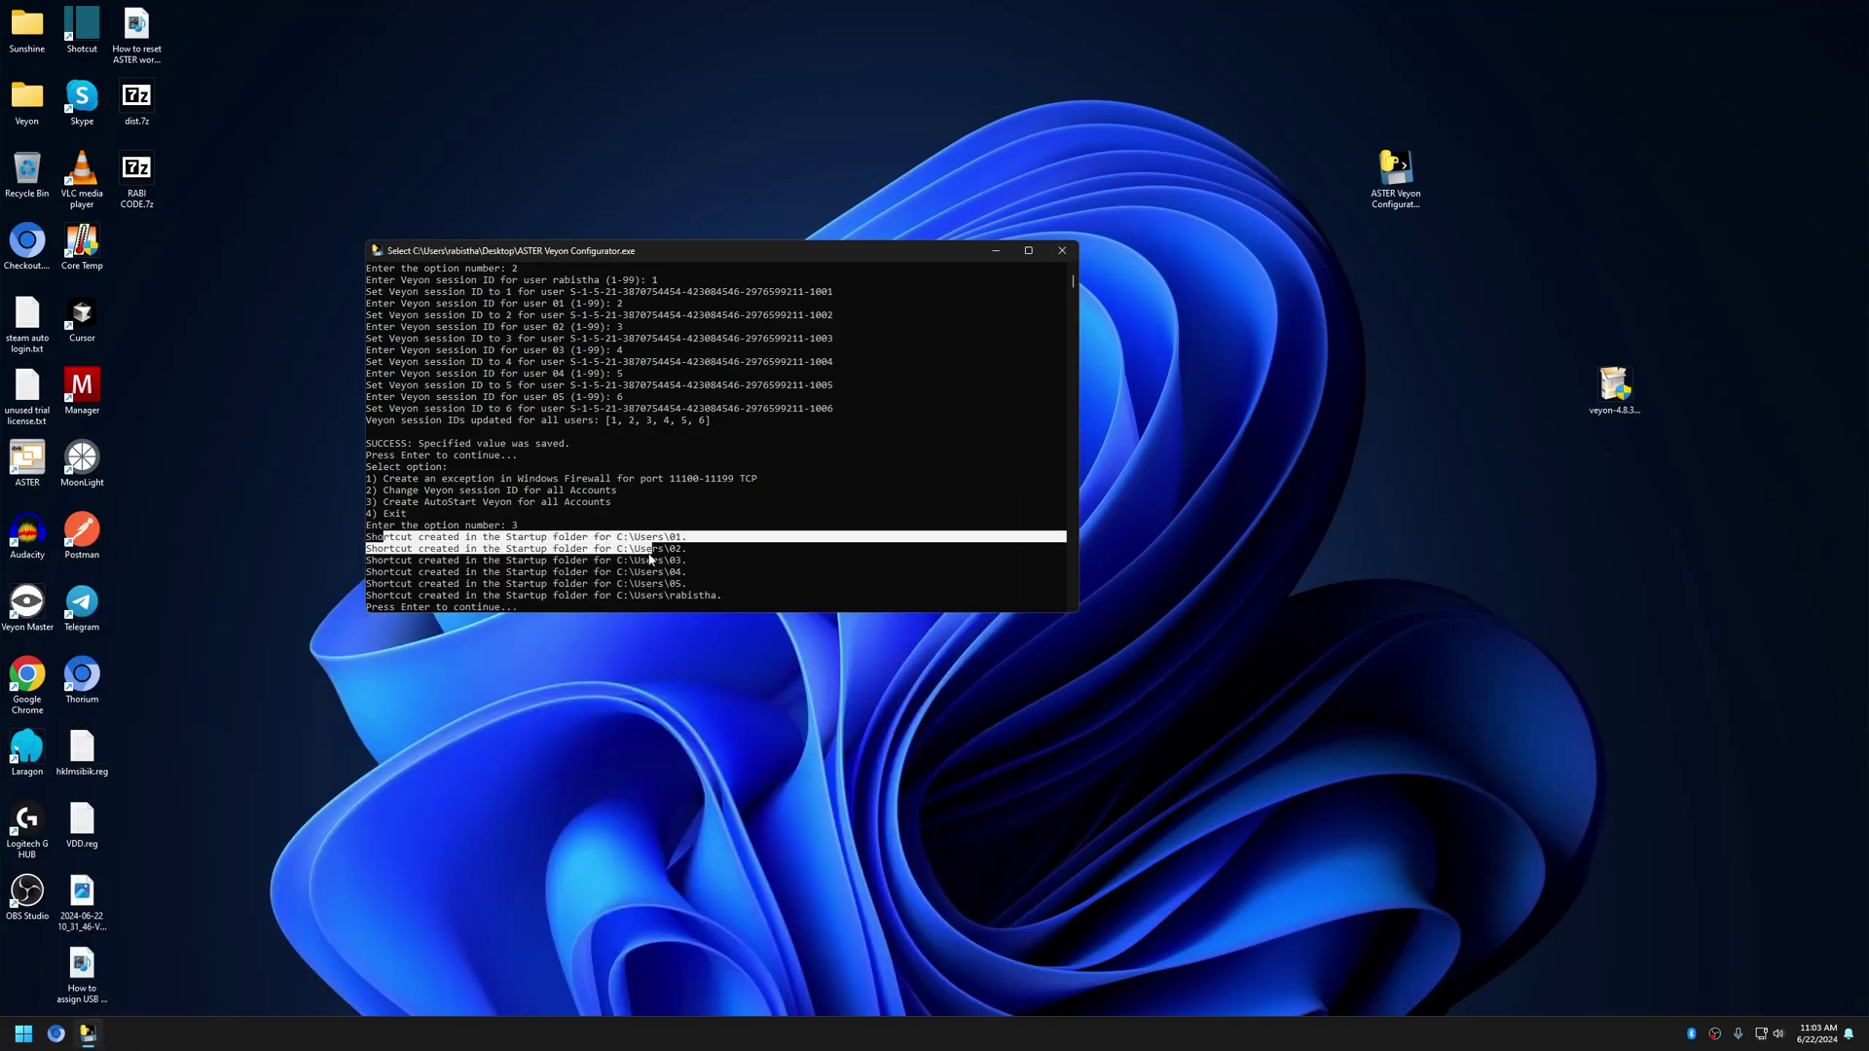
drag(669, 538, 701, 597)
click(609, 606)
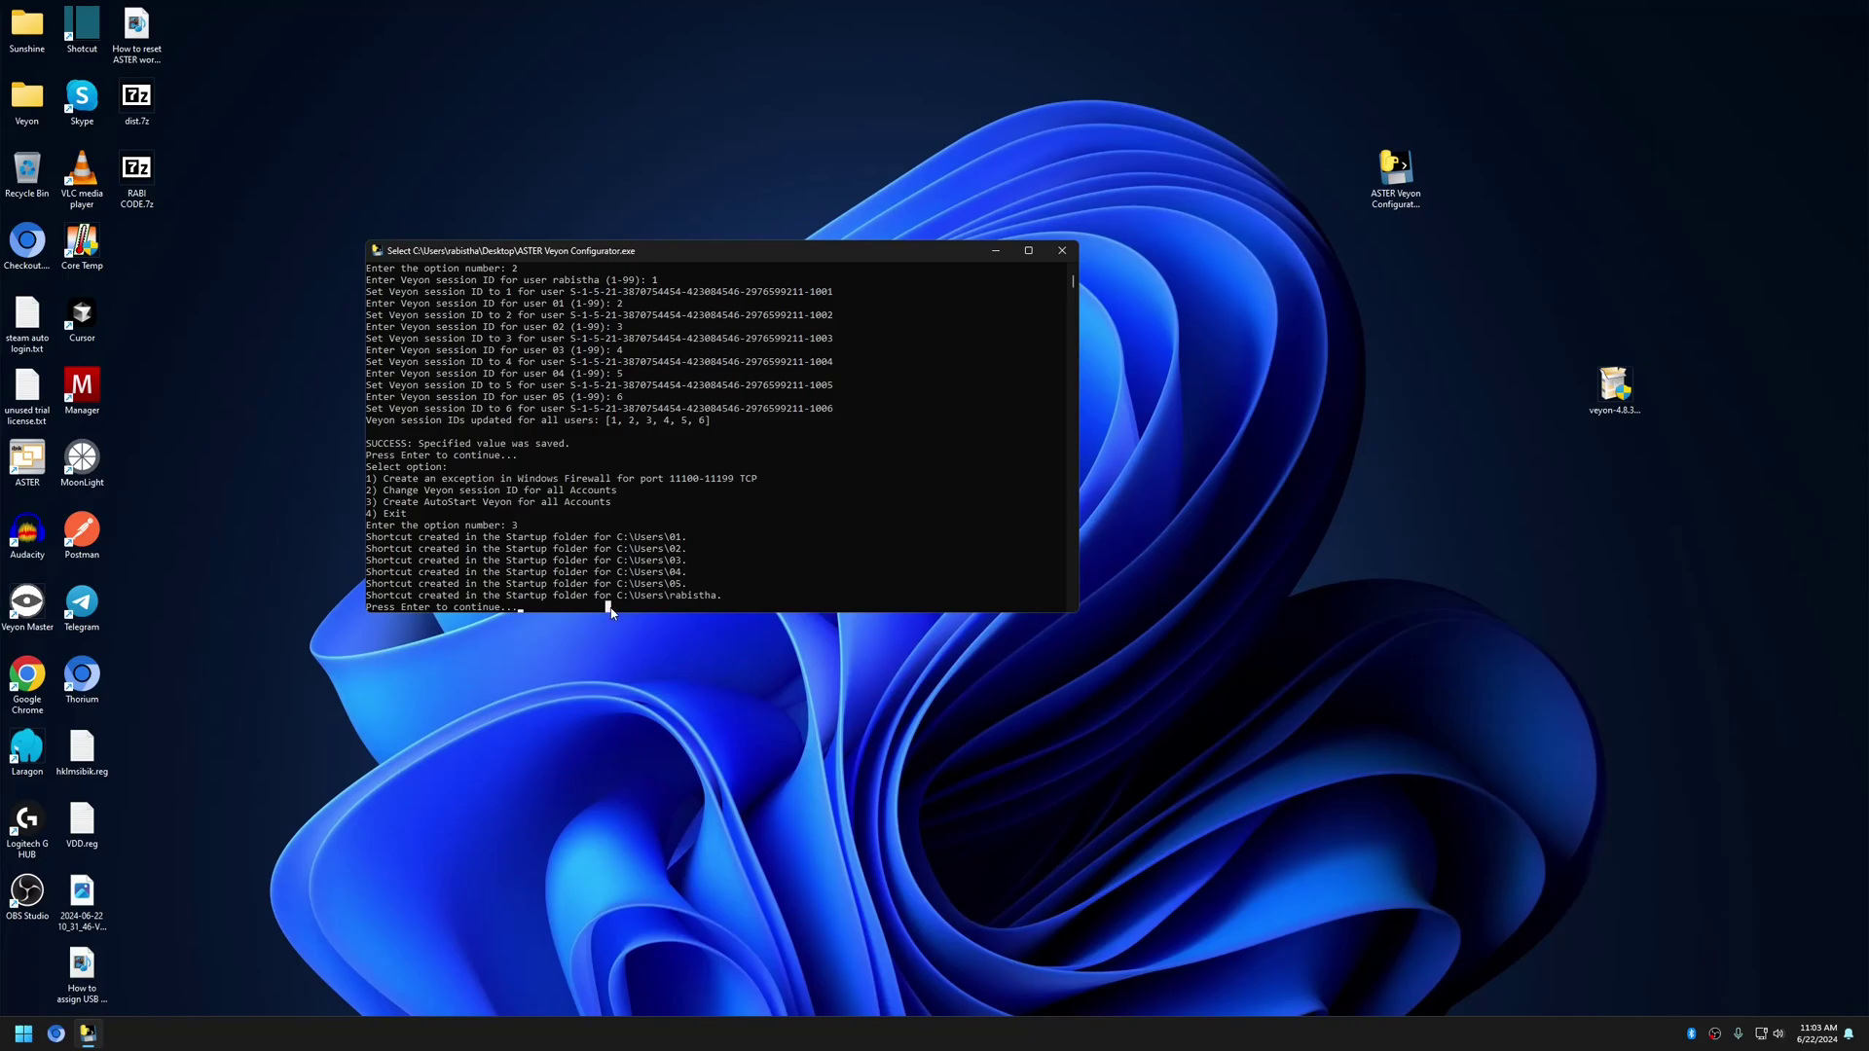
key(Return)
key(Return)
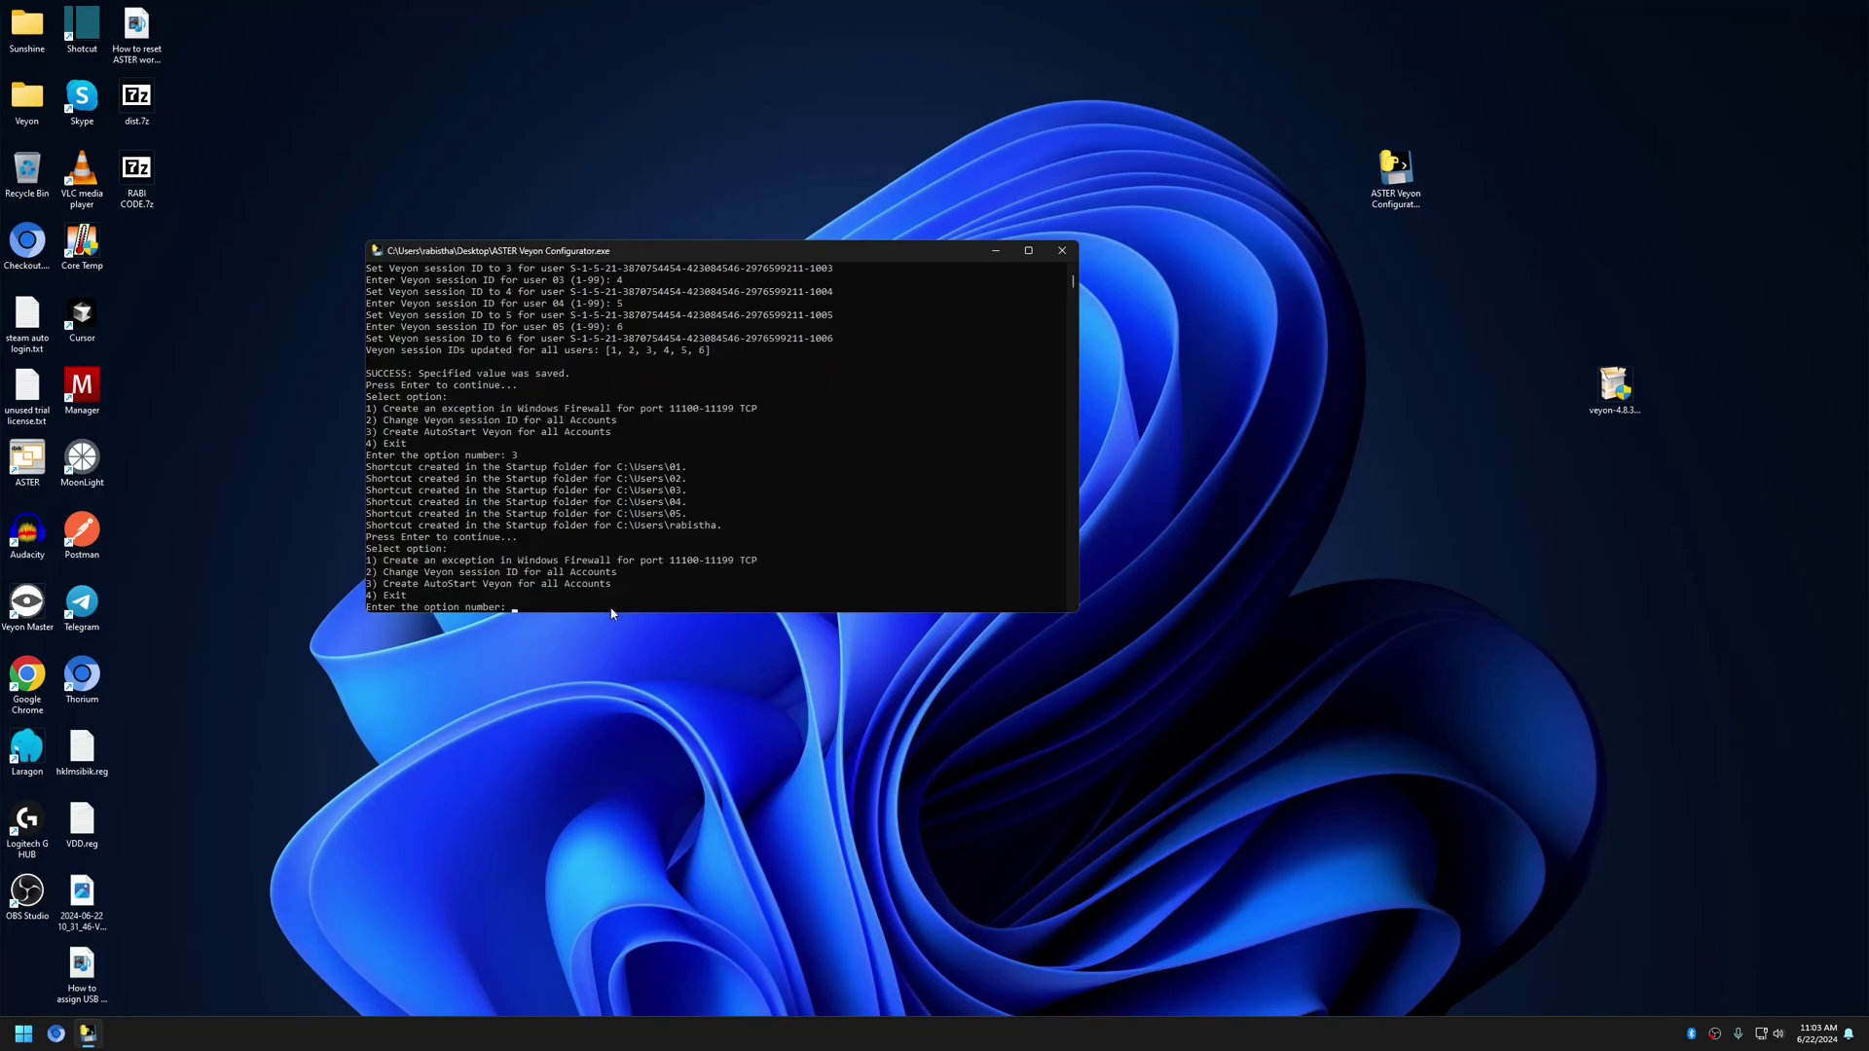
text(4)
key(Return)
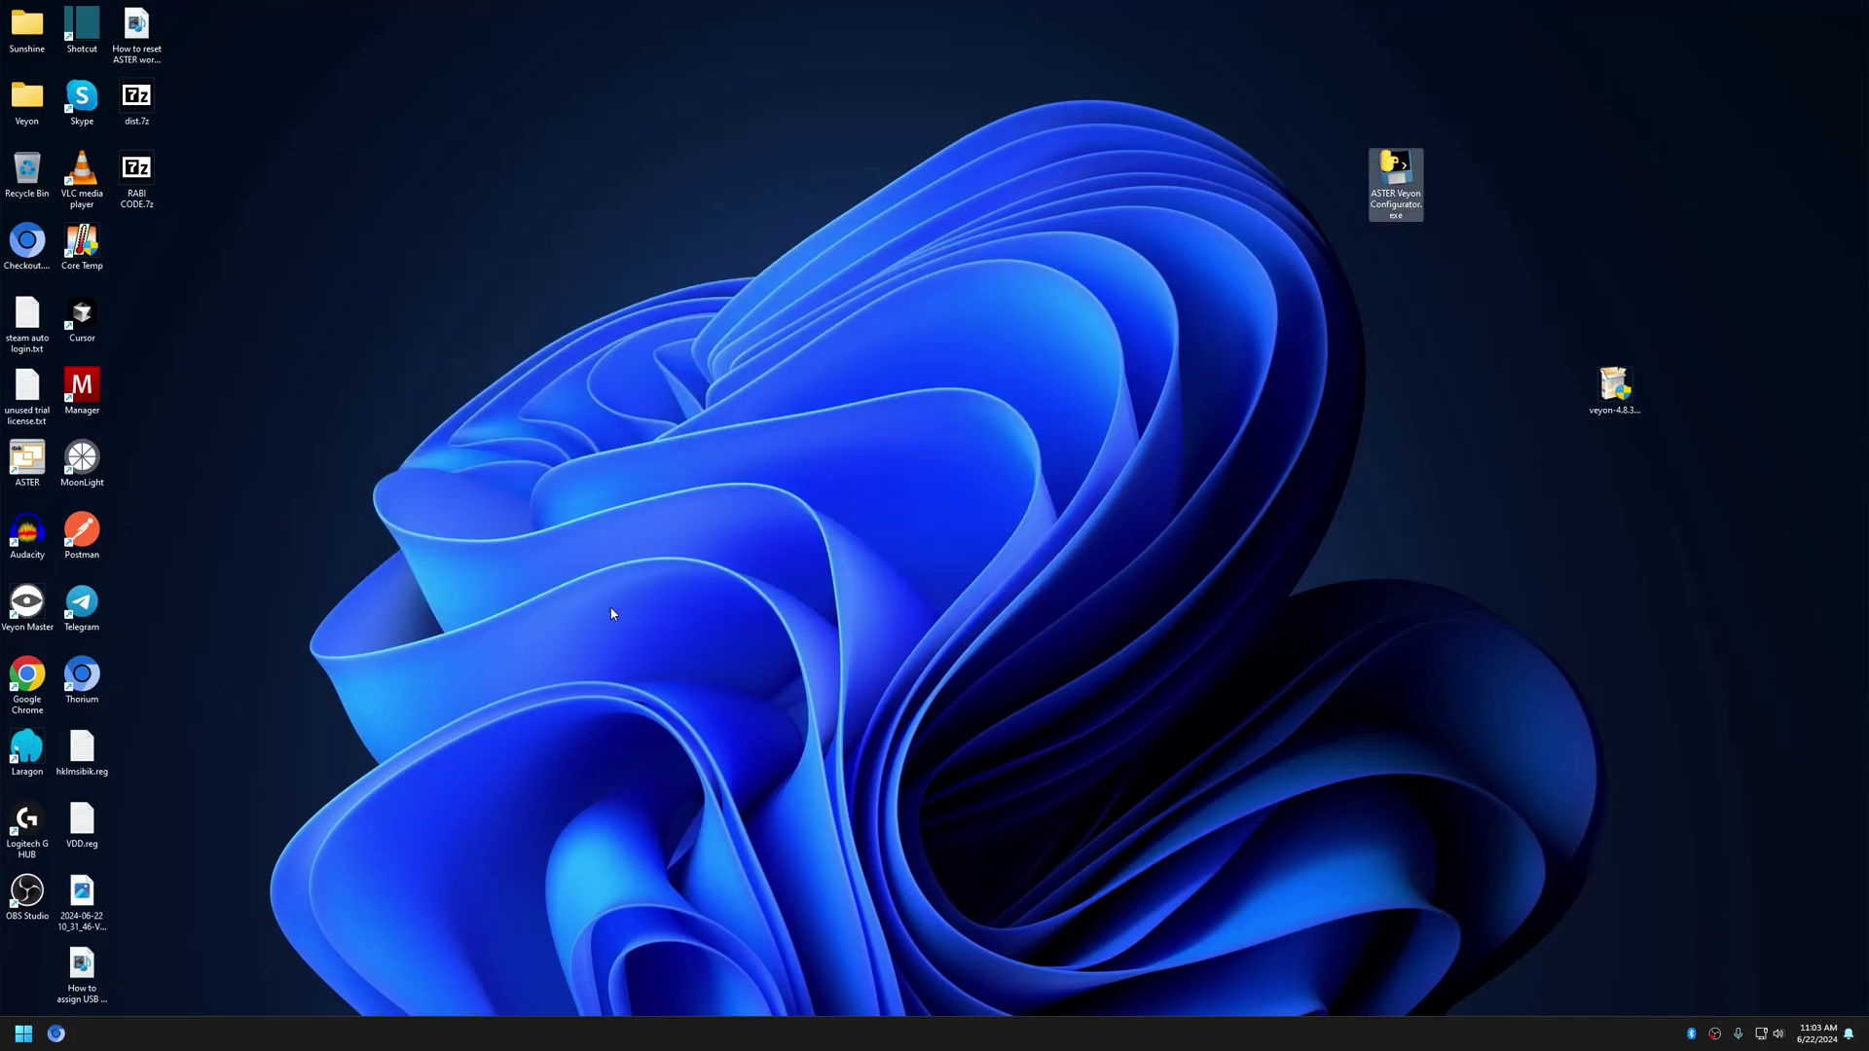
Refresh the desktop and bring up the Start menu search
right_click(929, 373)
click(1019, 414)
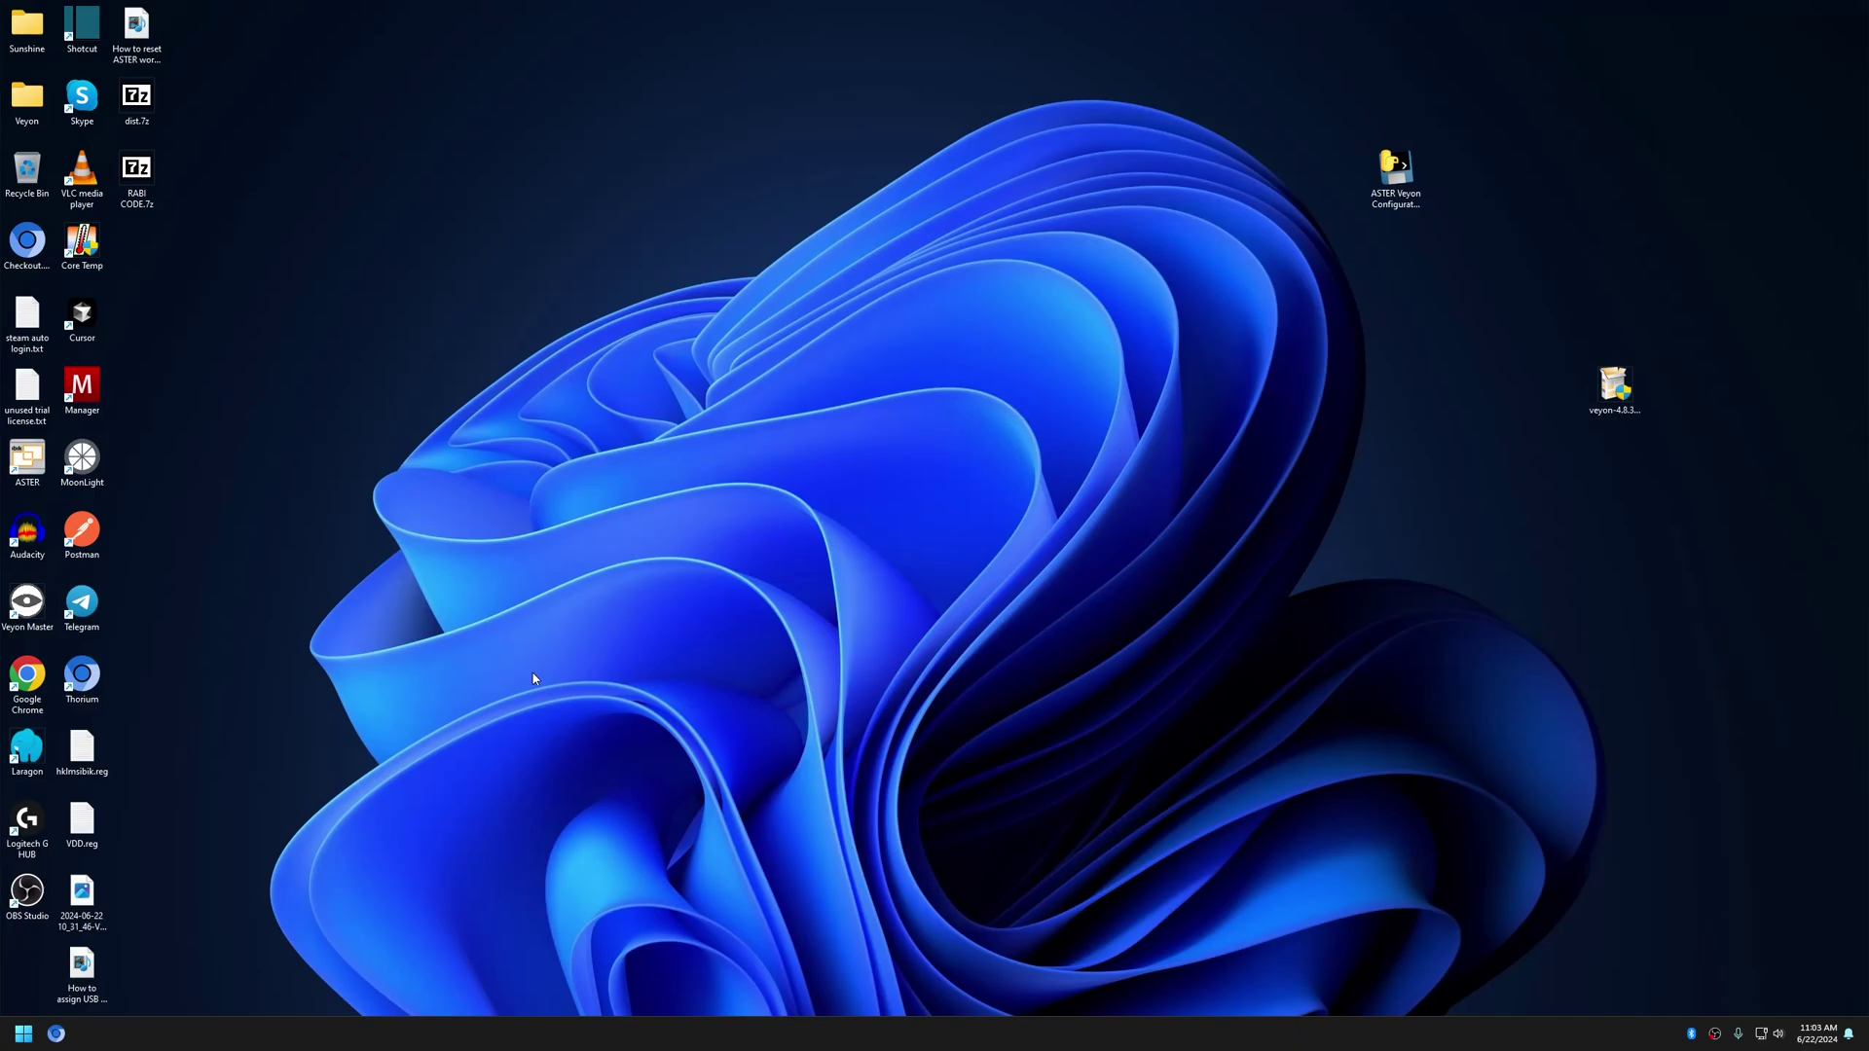
key(super)
Search 'veyo' and launch Veyon Configurator as administrator, viewing the Service page
text(veyon Configurator)
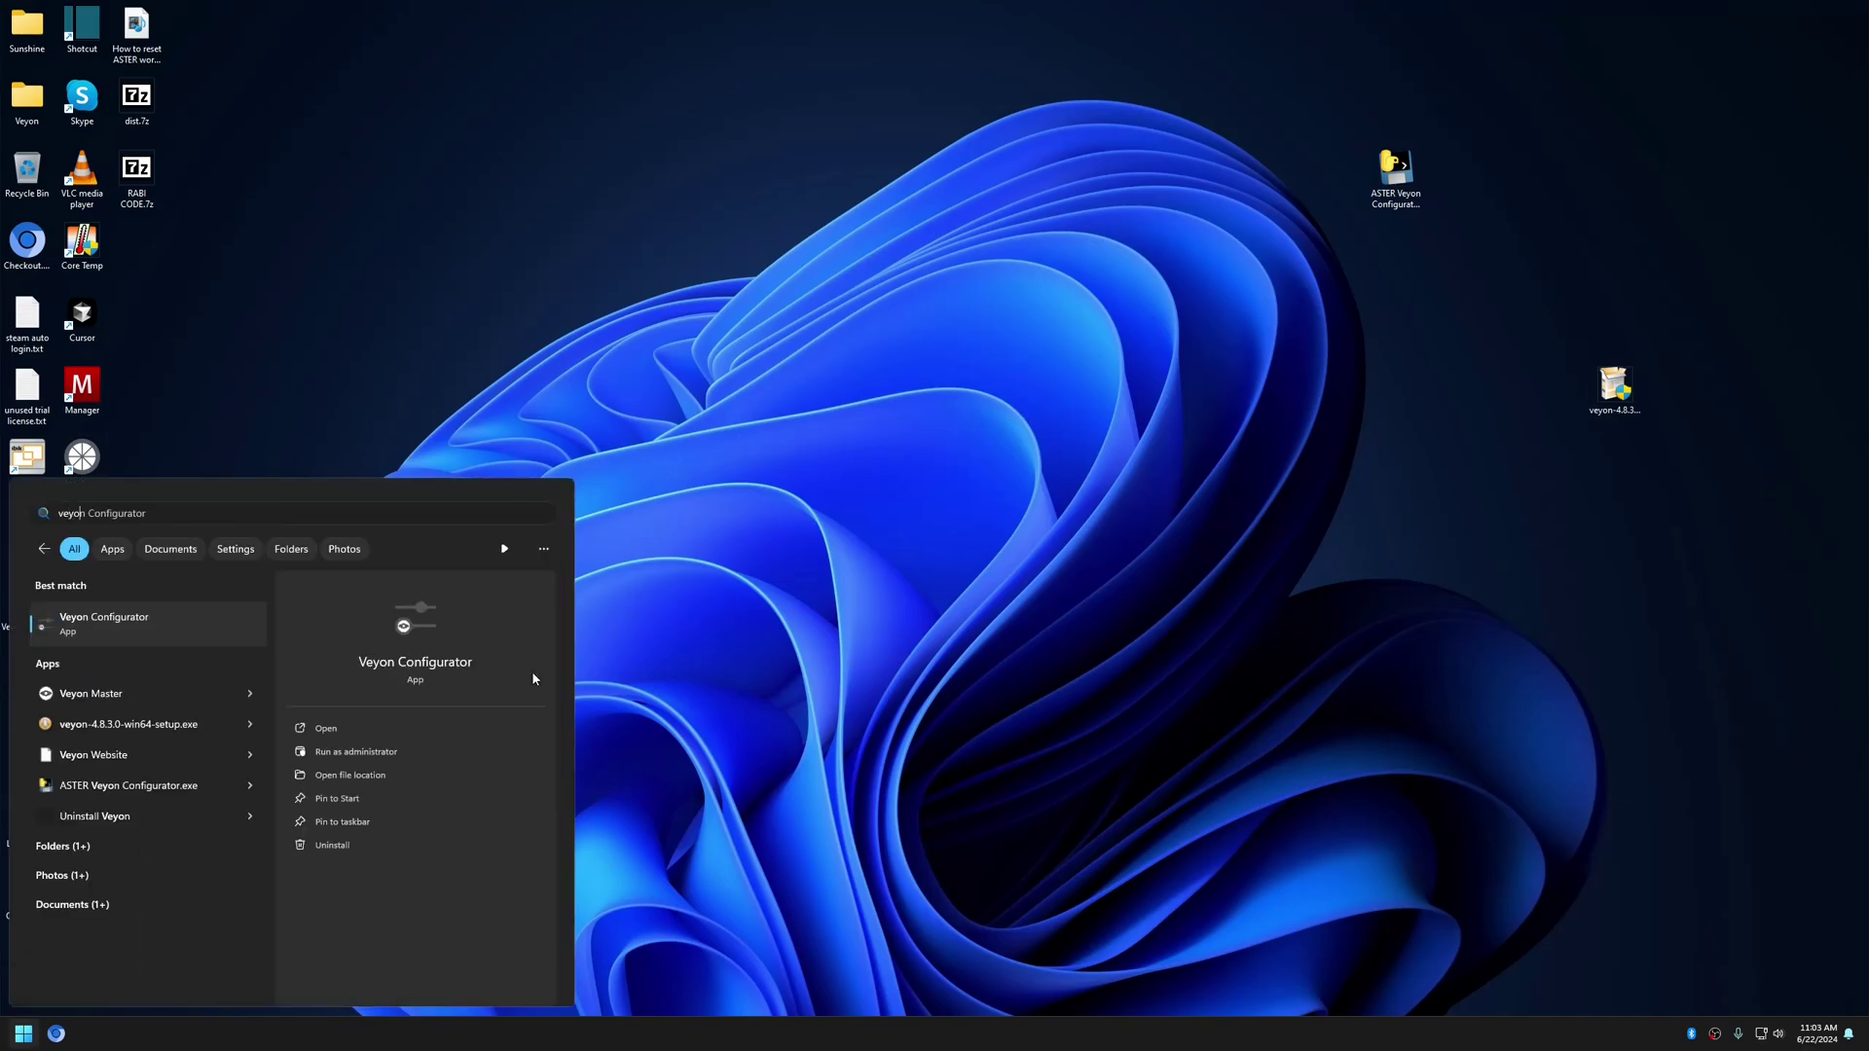
click(117, 618)
click(820, 634)
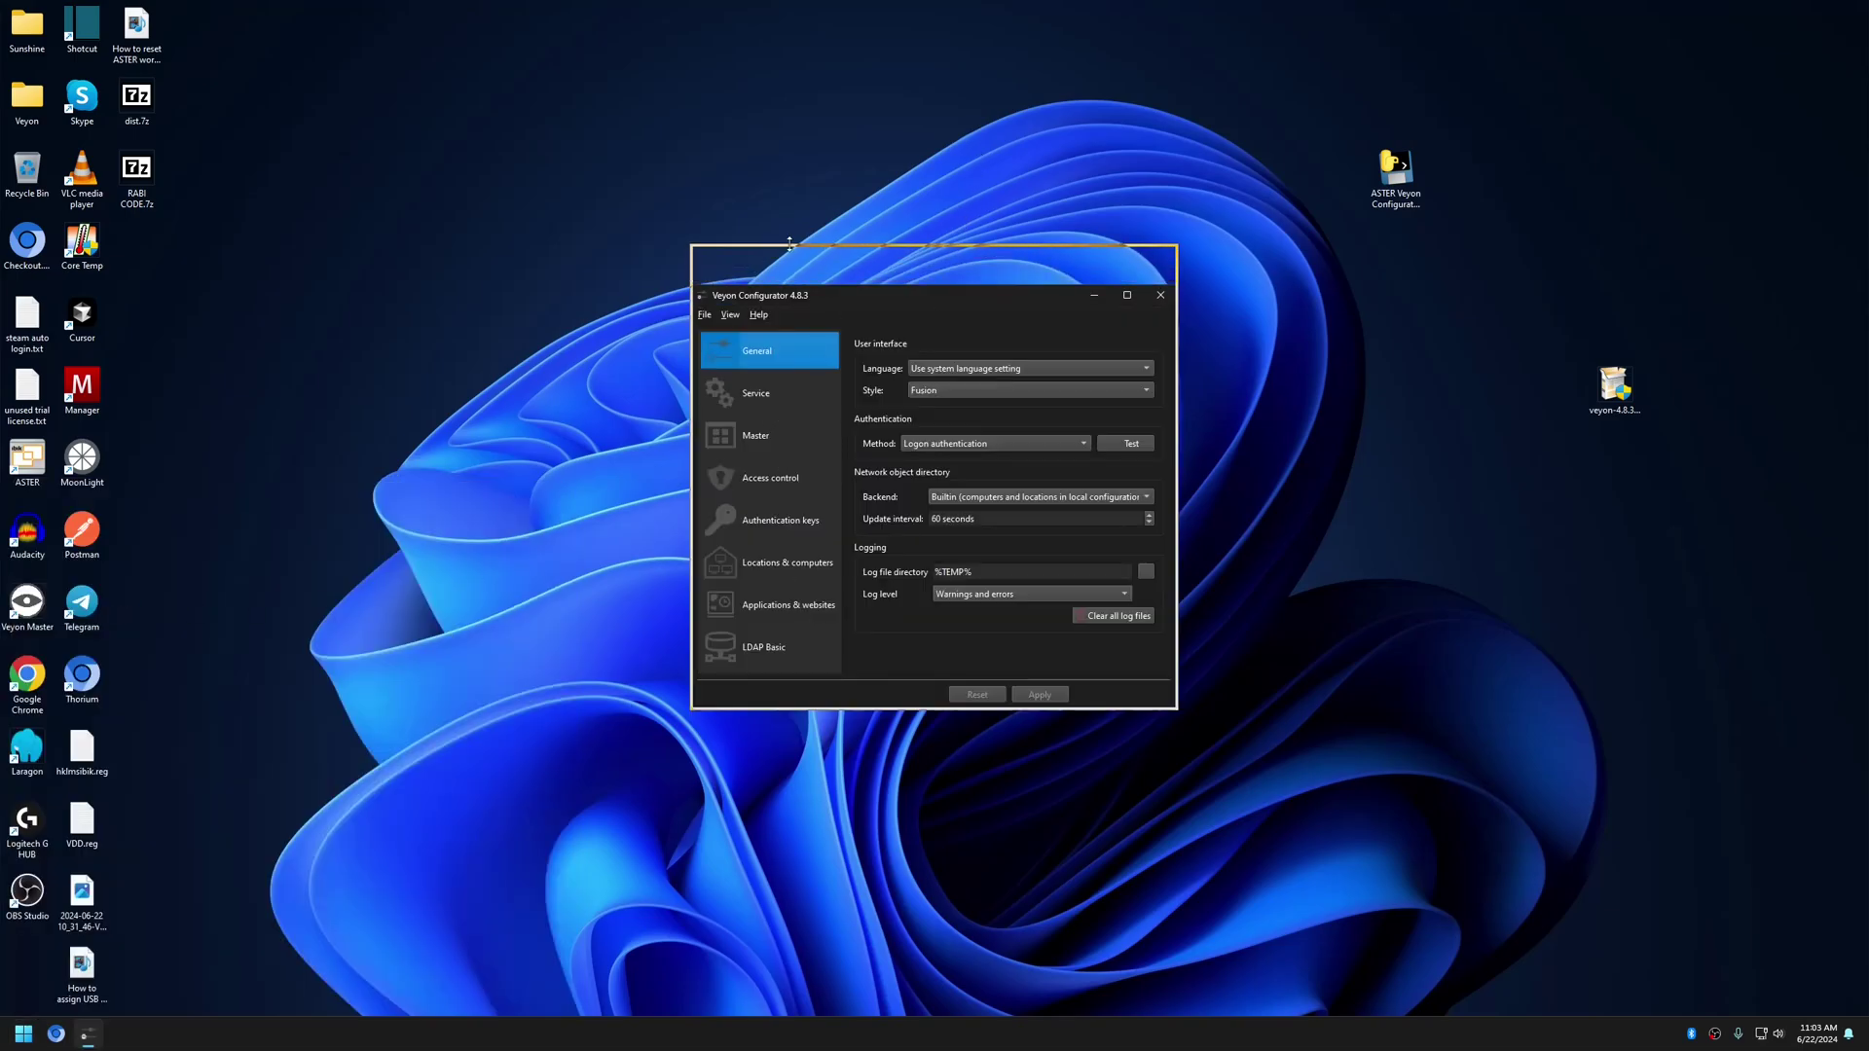
click(744, 353)
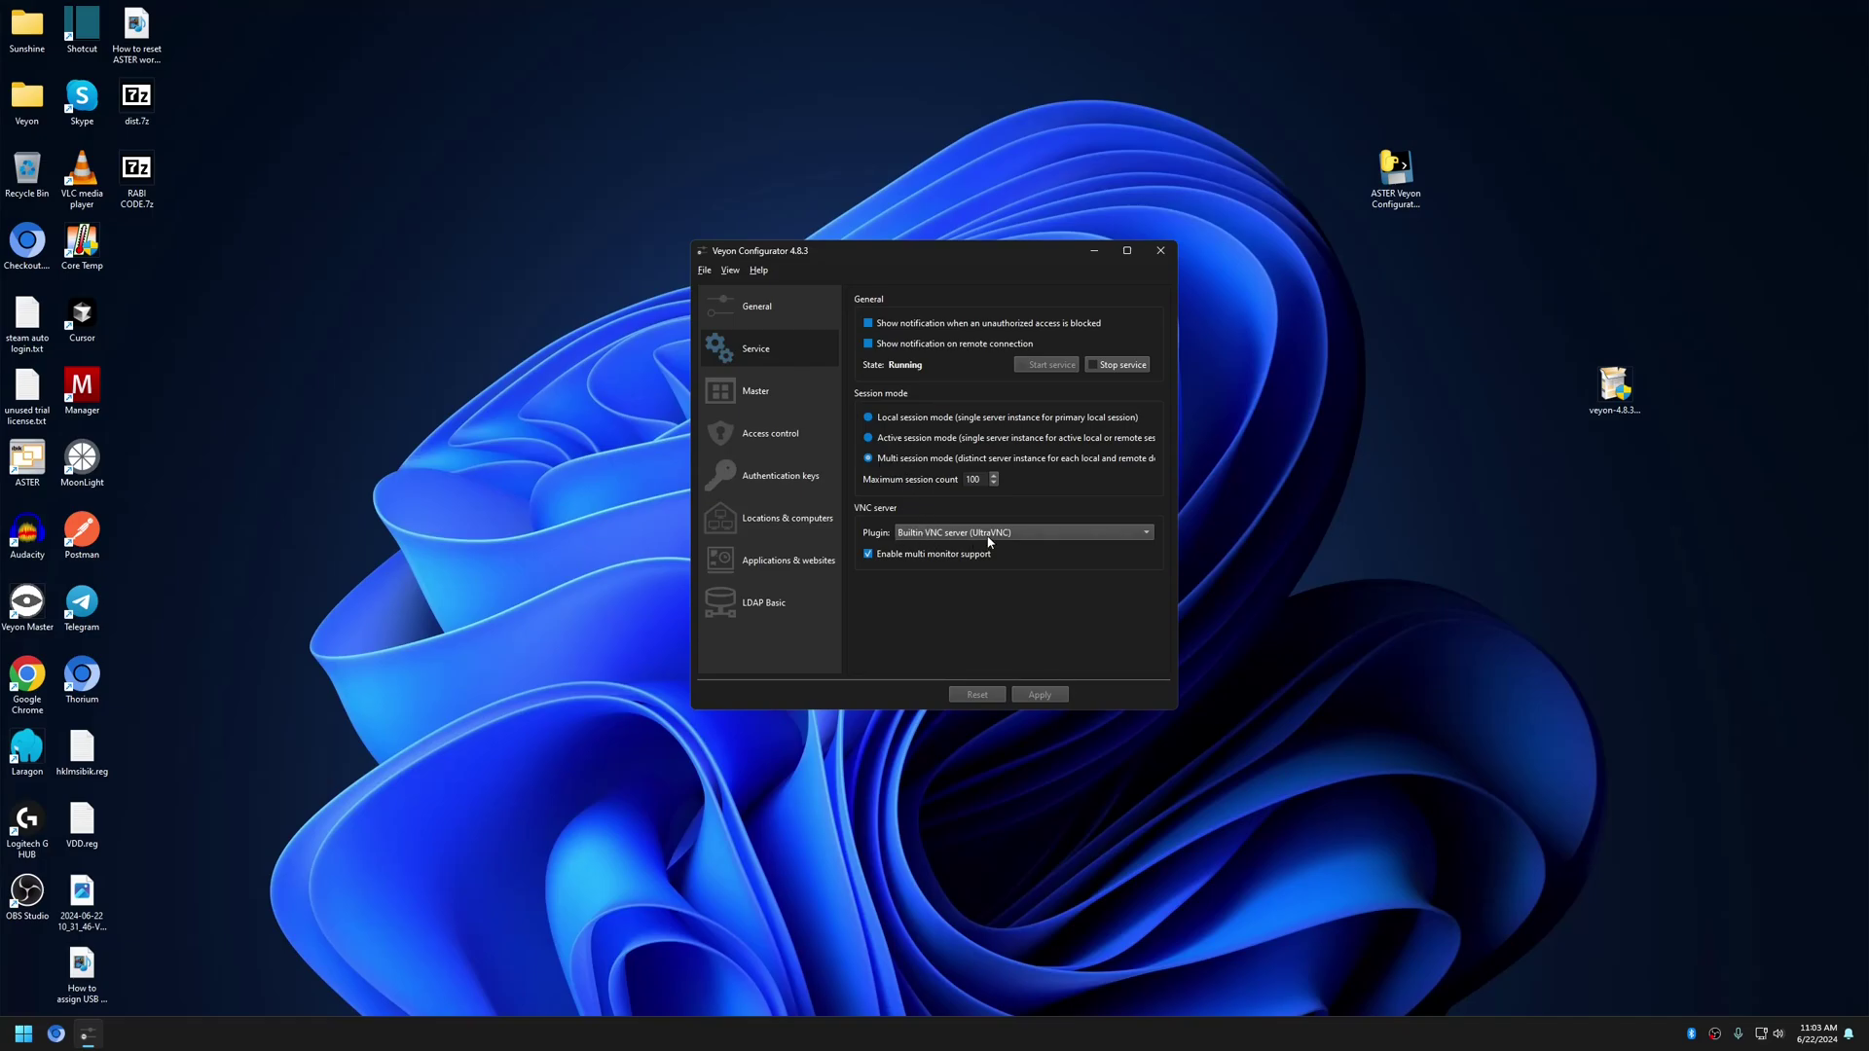
Remove Workplace12 through Workplace07 from the Locations & computers list
click(794, 519)
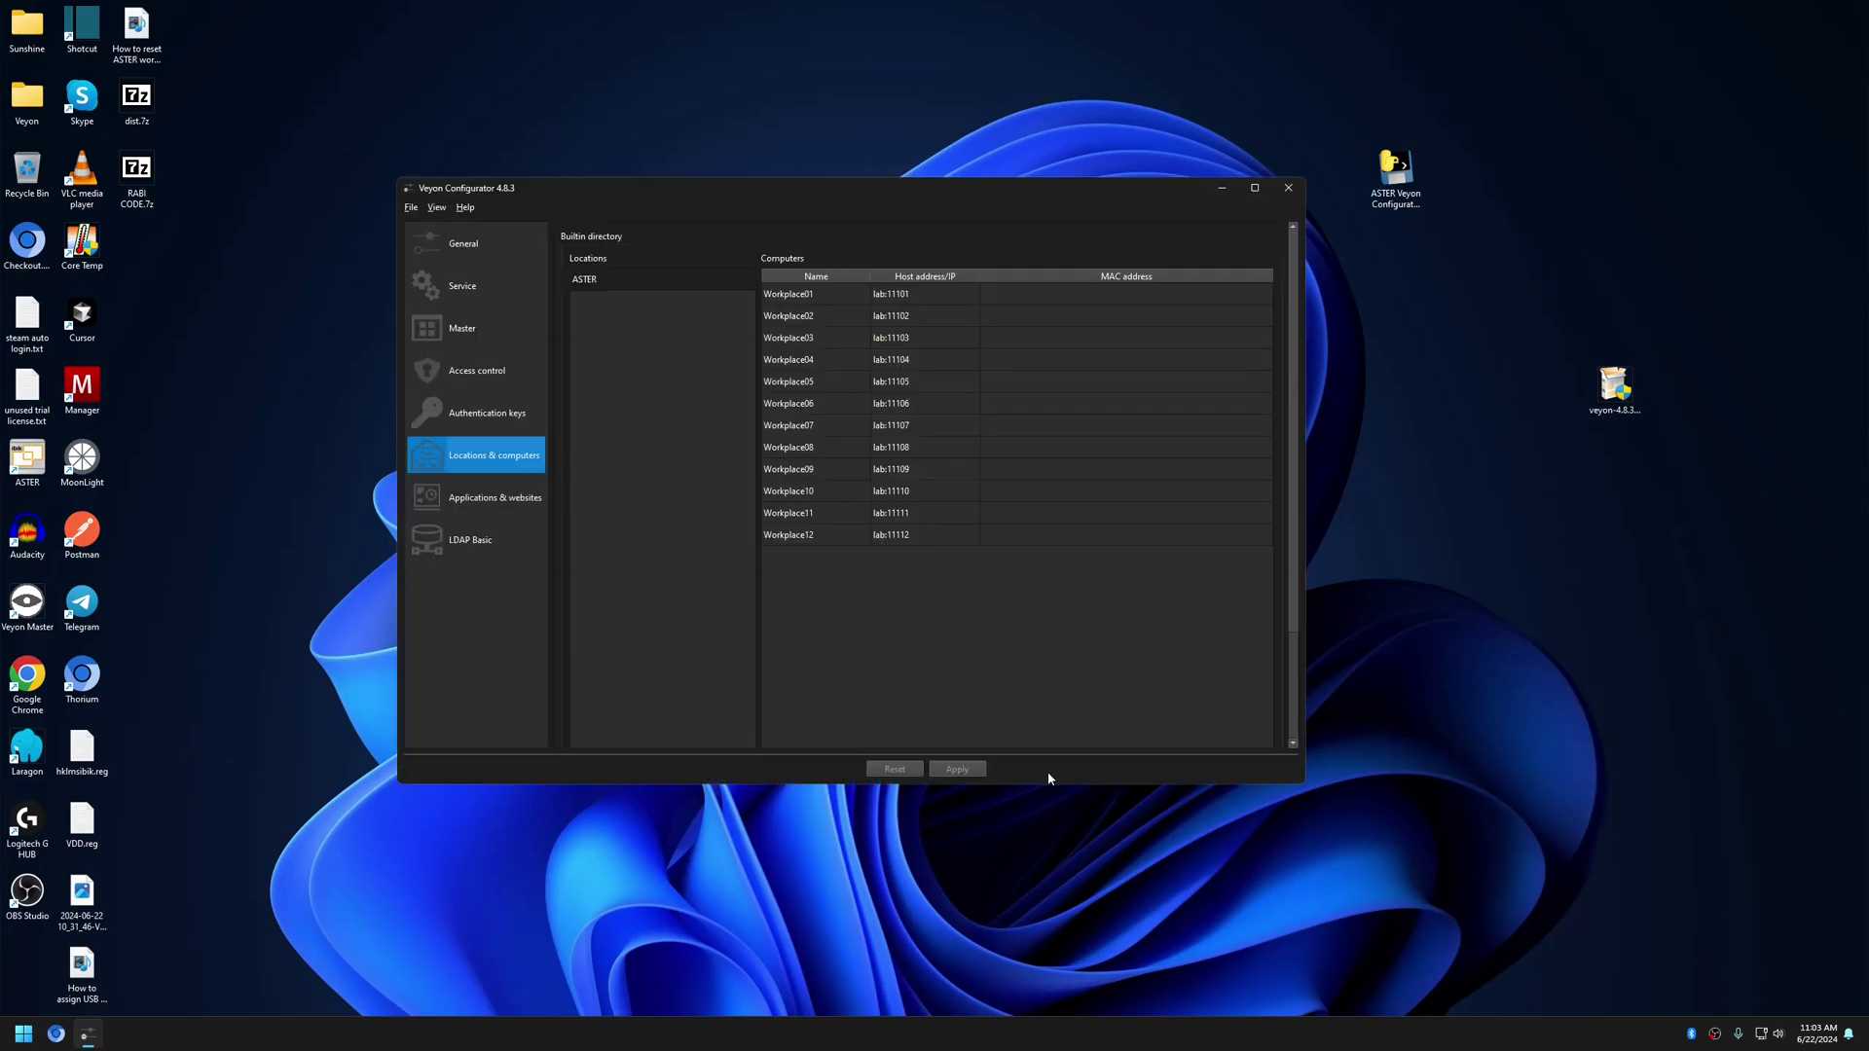
click(794, 535)
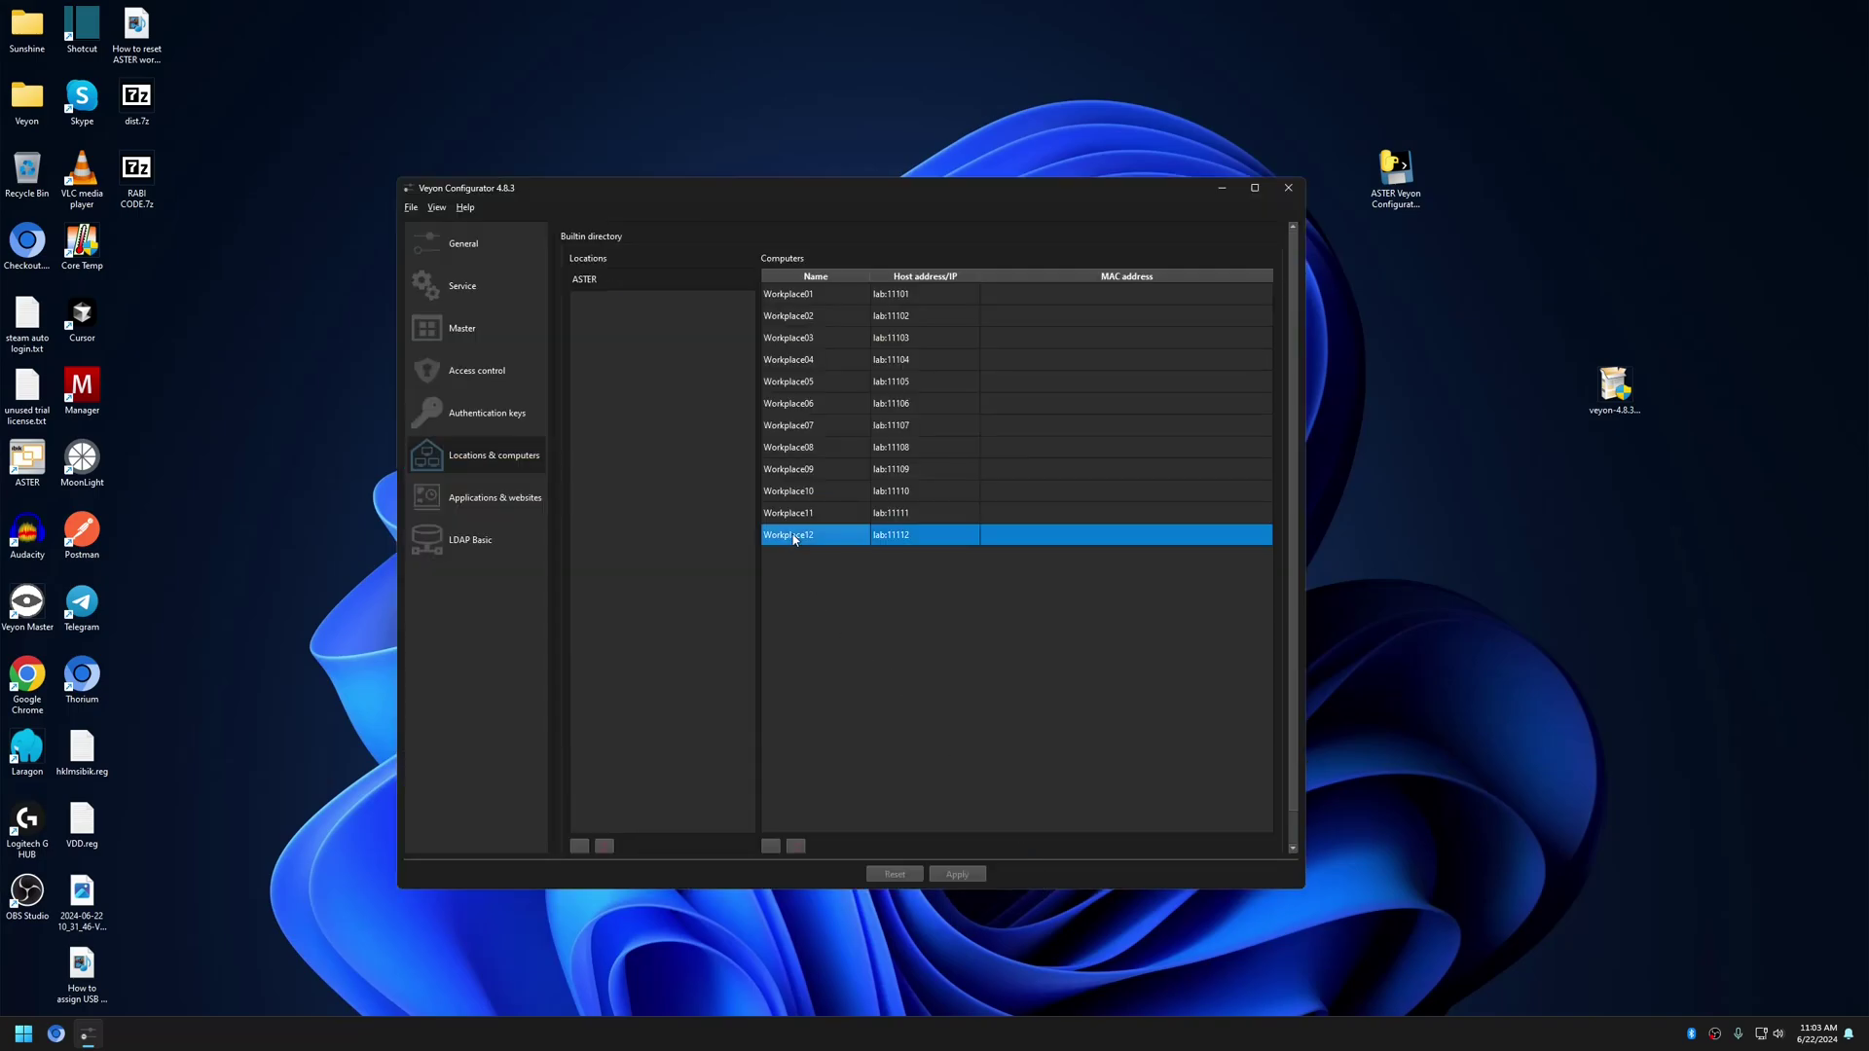
click(796, 847)
click(797, 847)
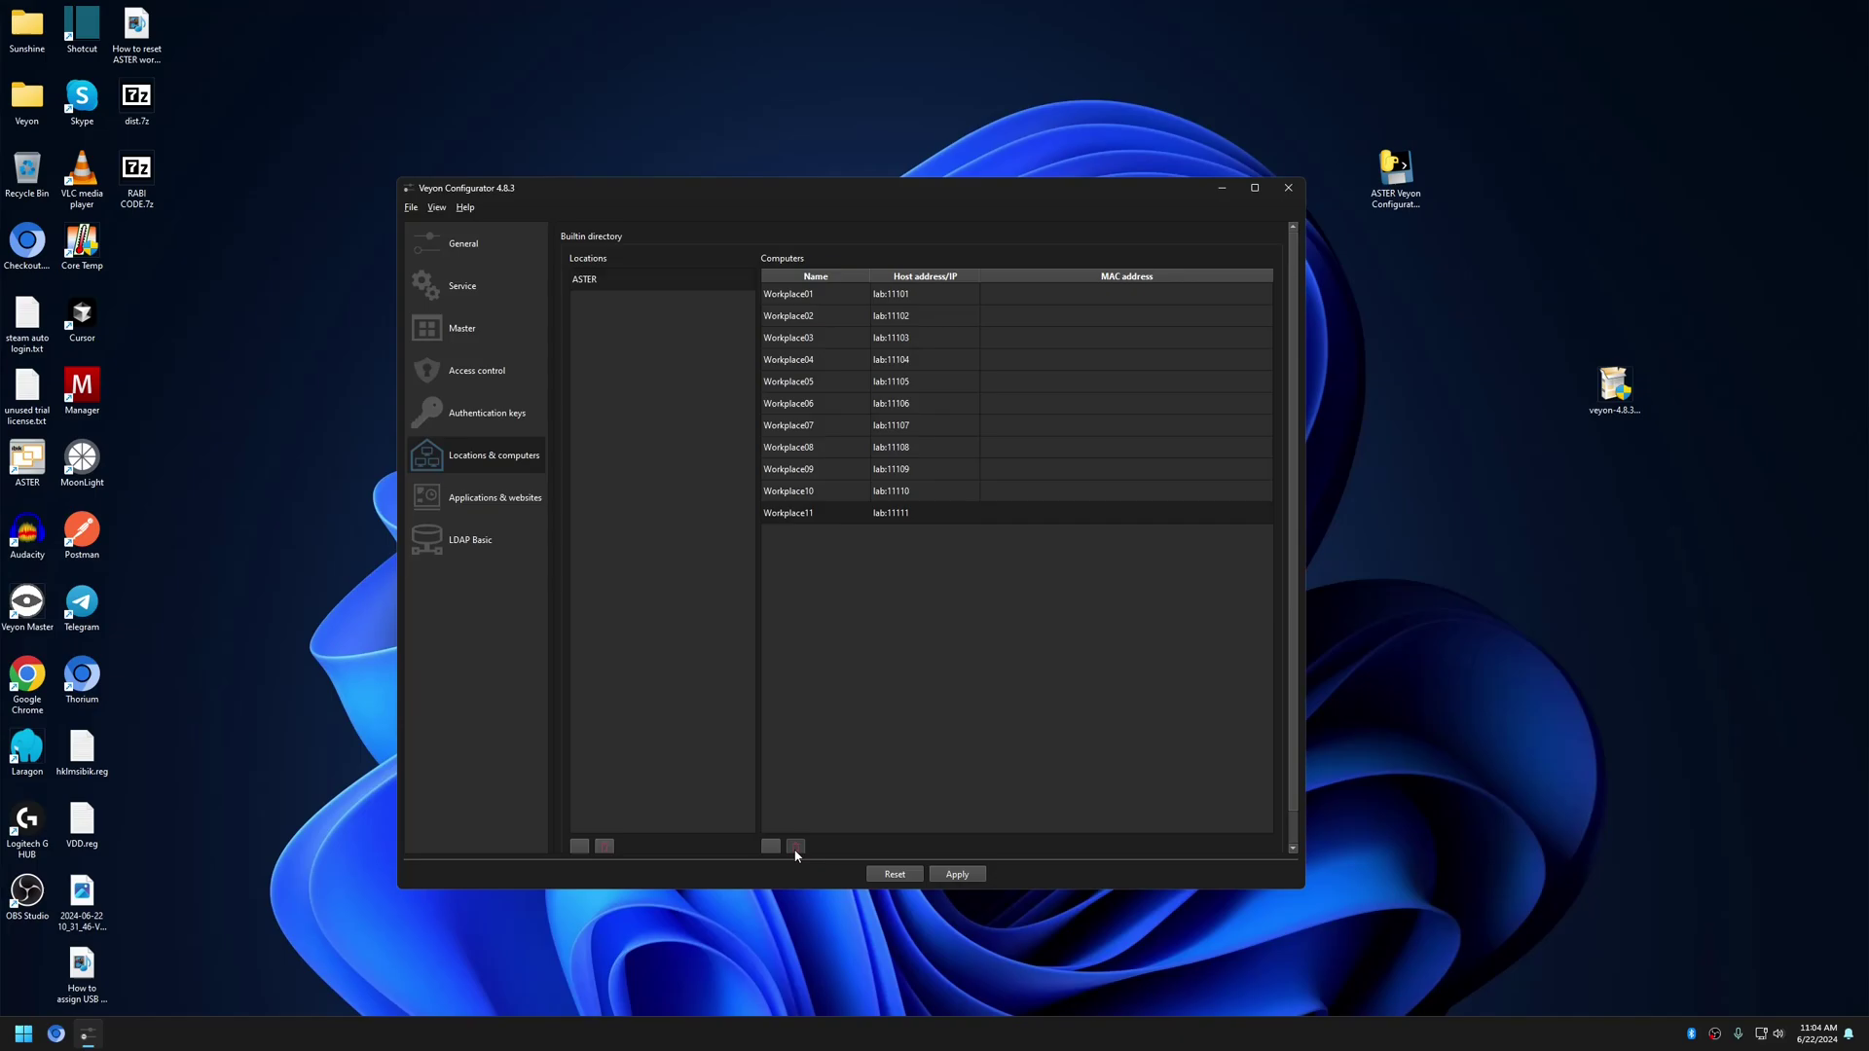
click(803, 491)
click(796, 847)
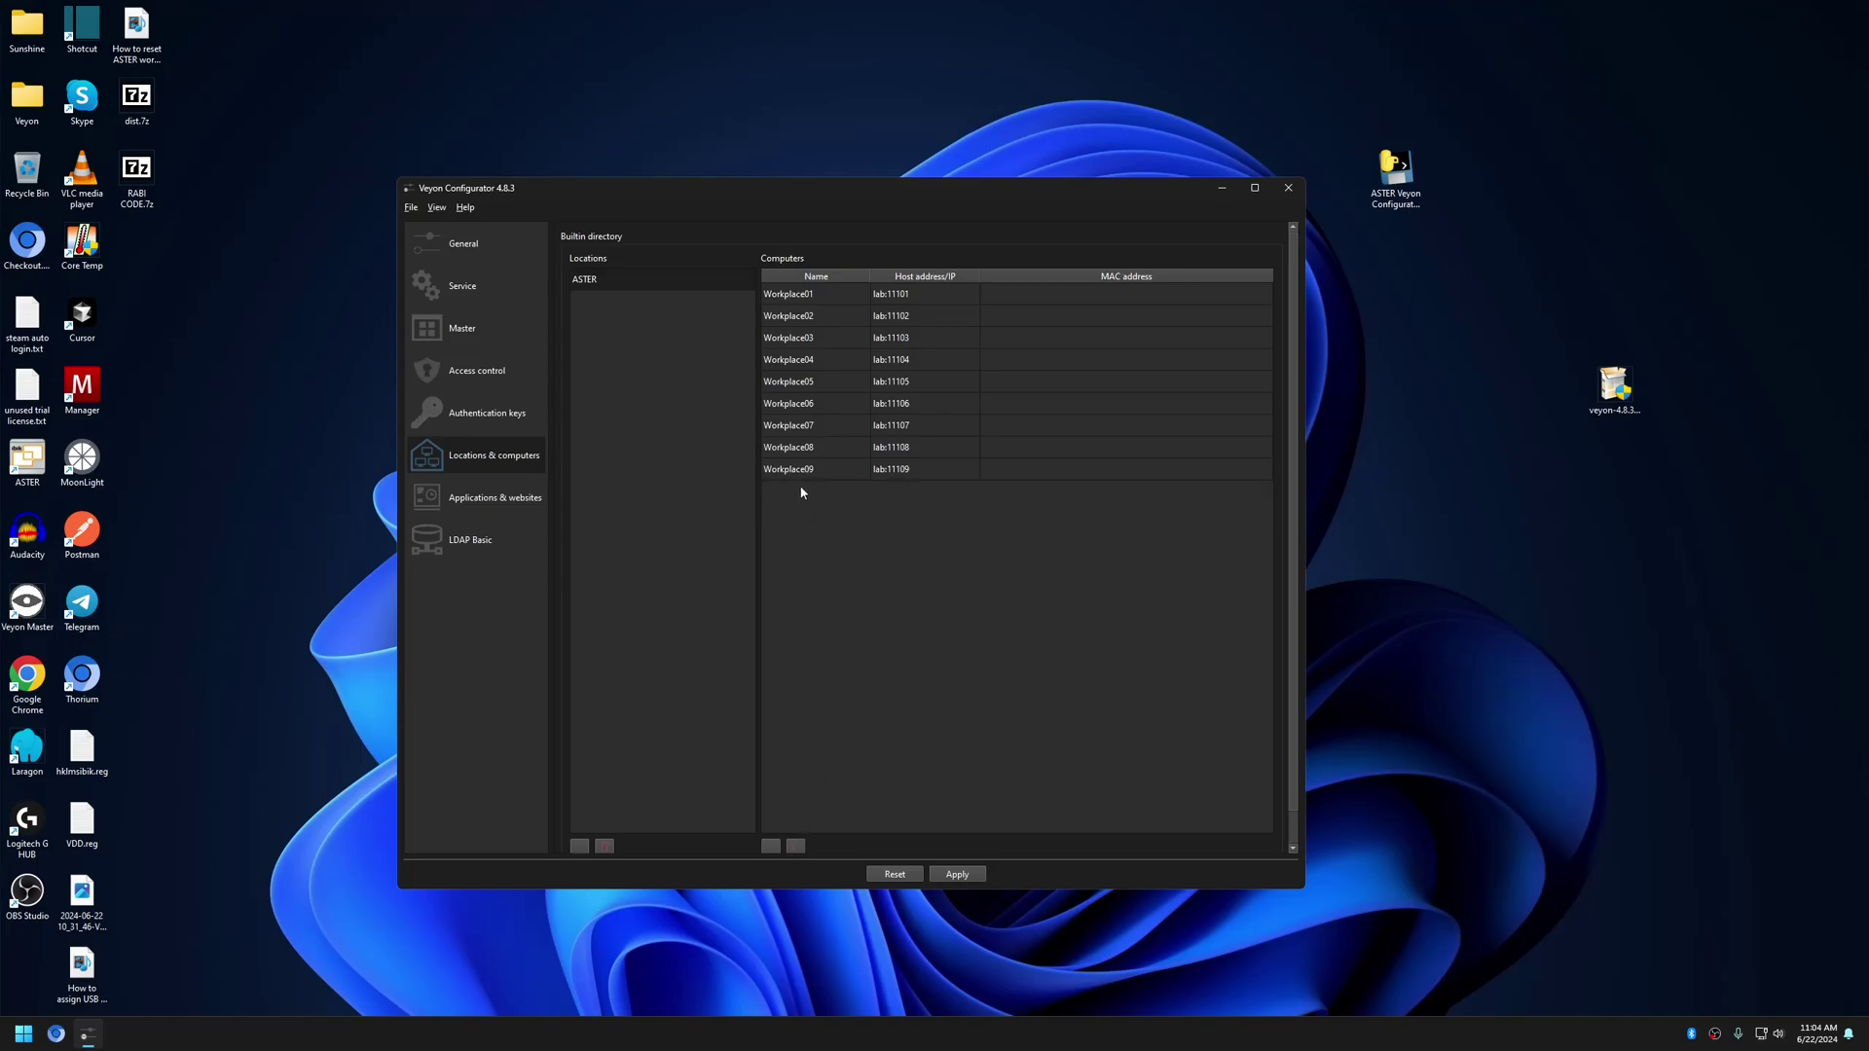
click(804, 470)
click(796, 847)
click(804, 448)
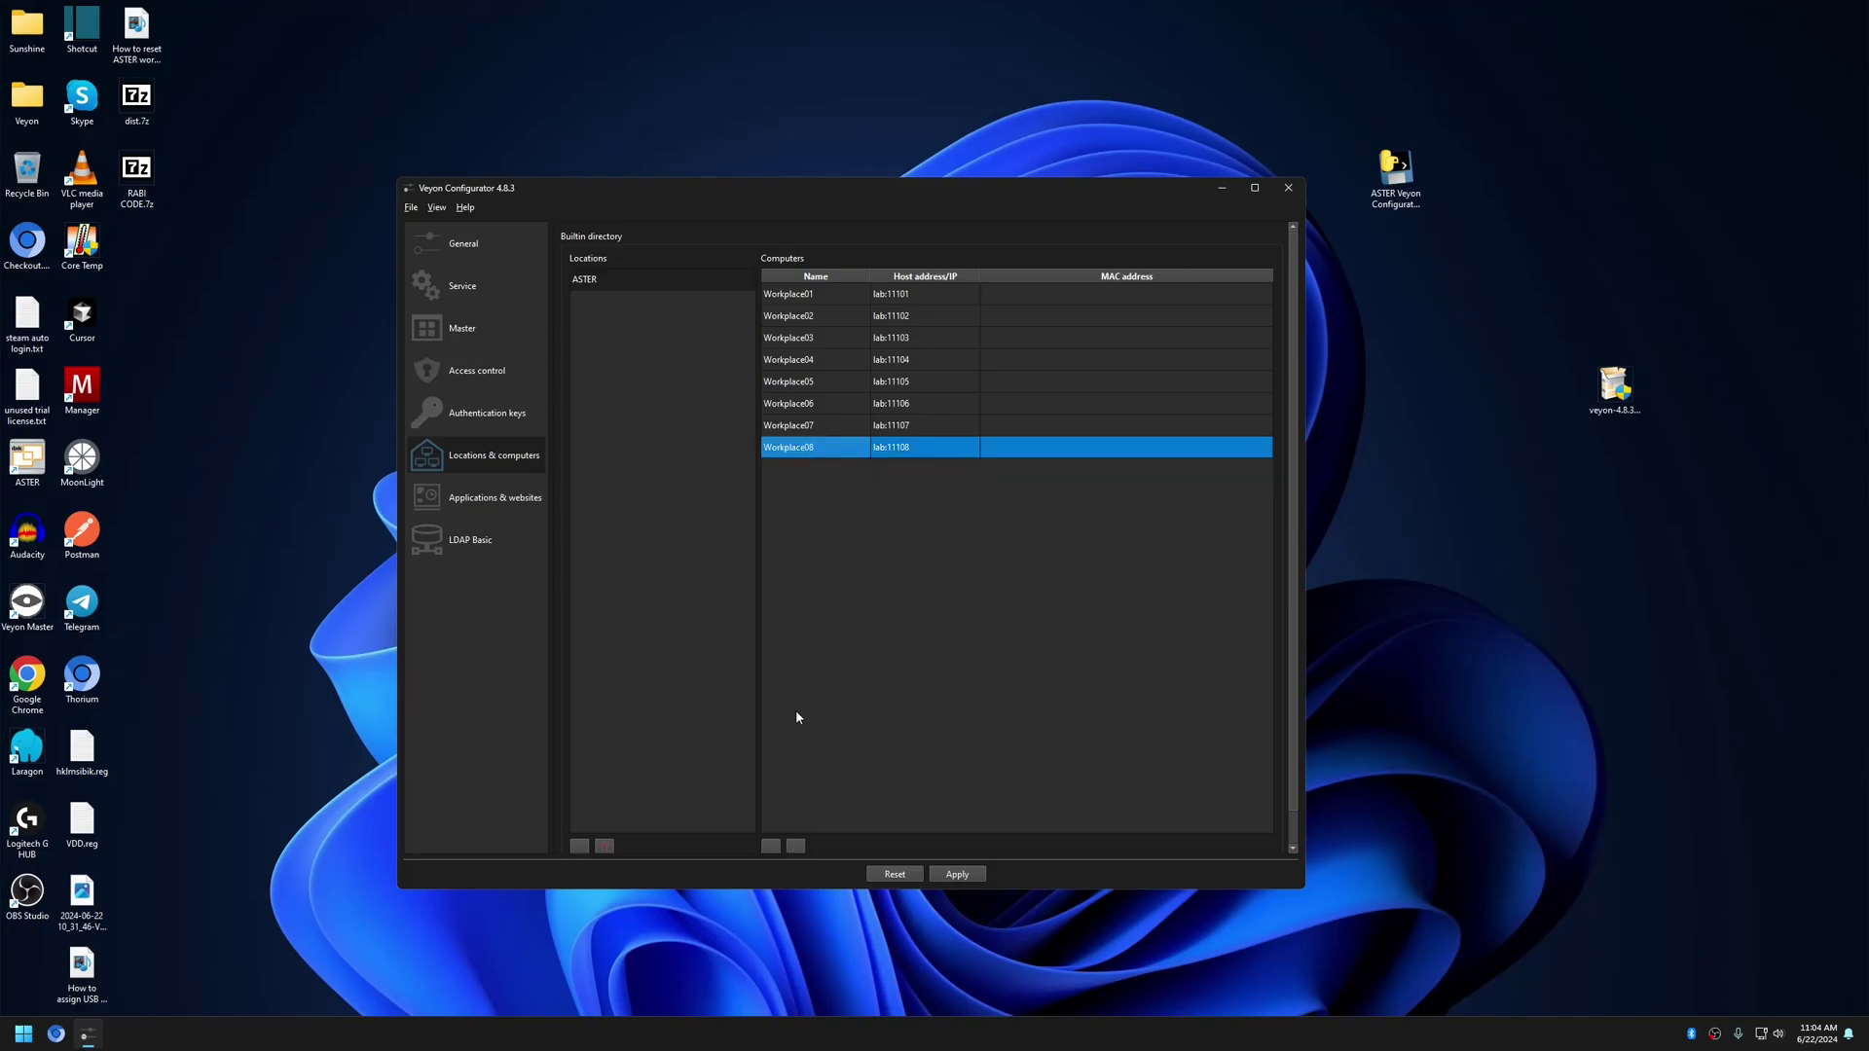
click(796, 847)
click(796, 847)
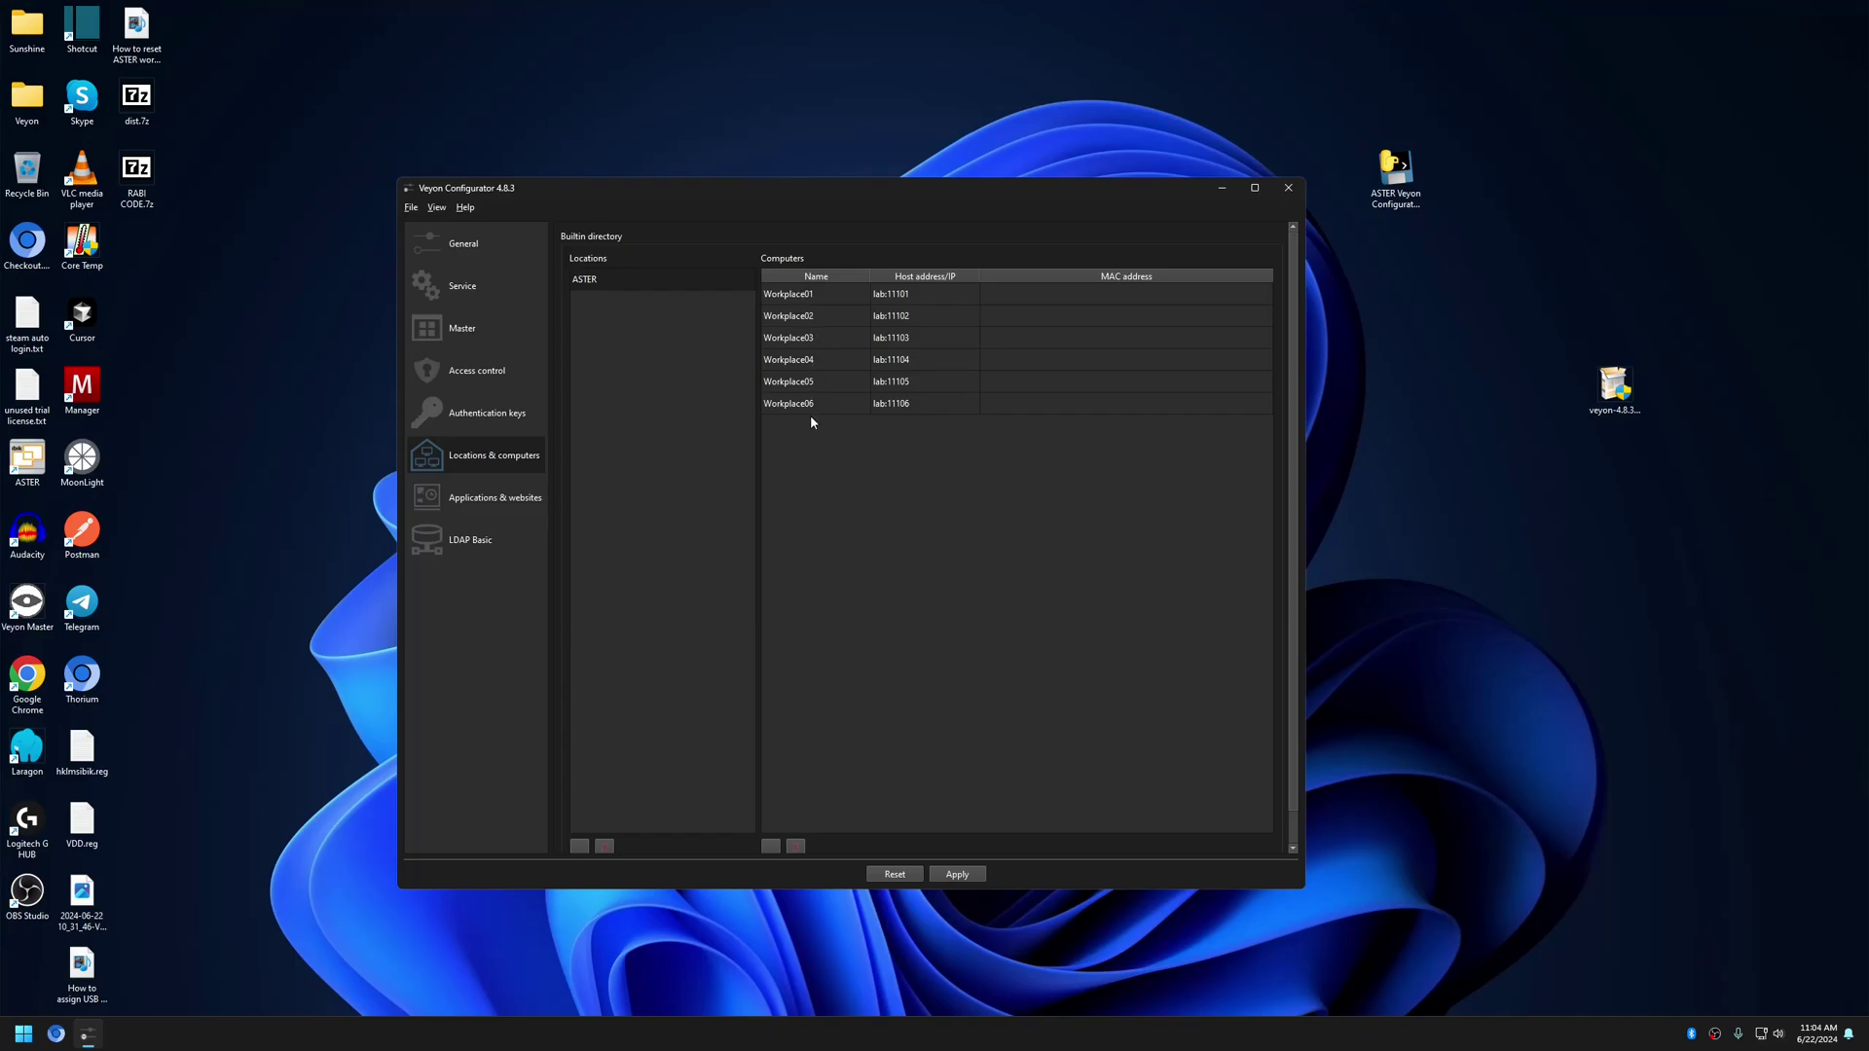
Apply the shortened list, confirm the Veyon service restart, and select Workplace06
click(964, 874)
click(921, 551)
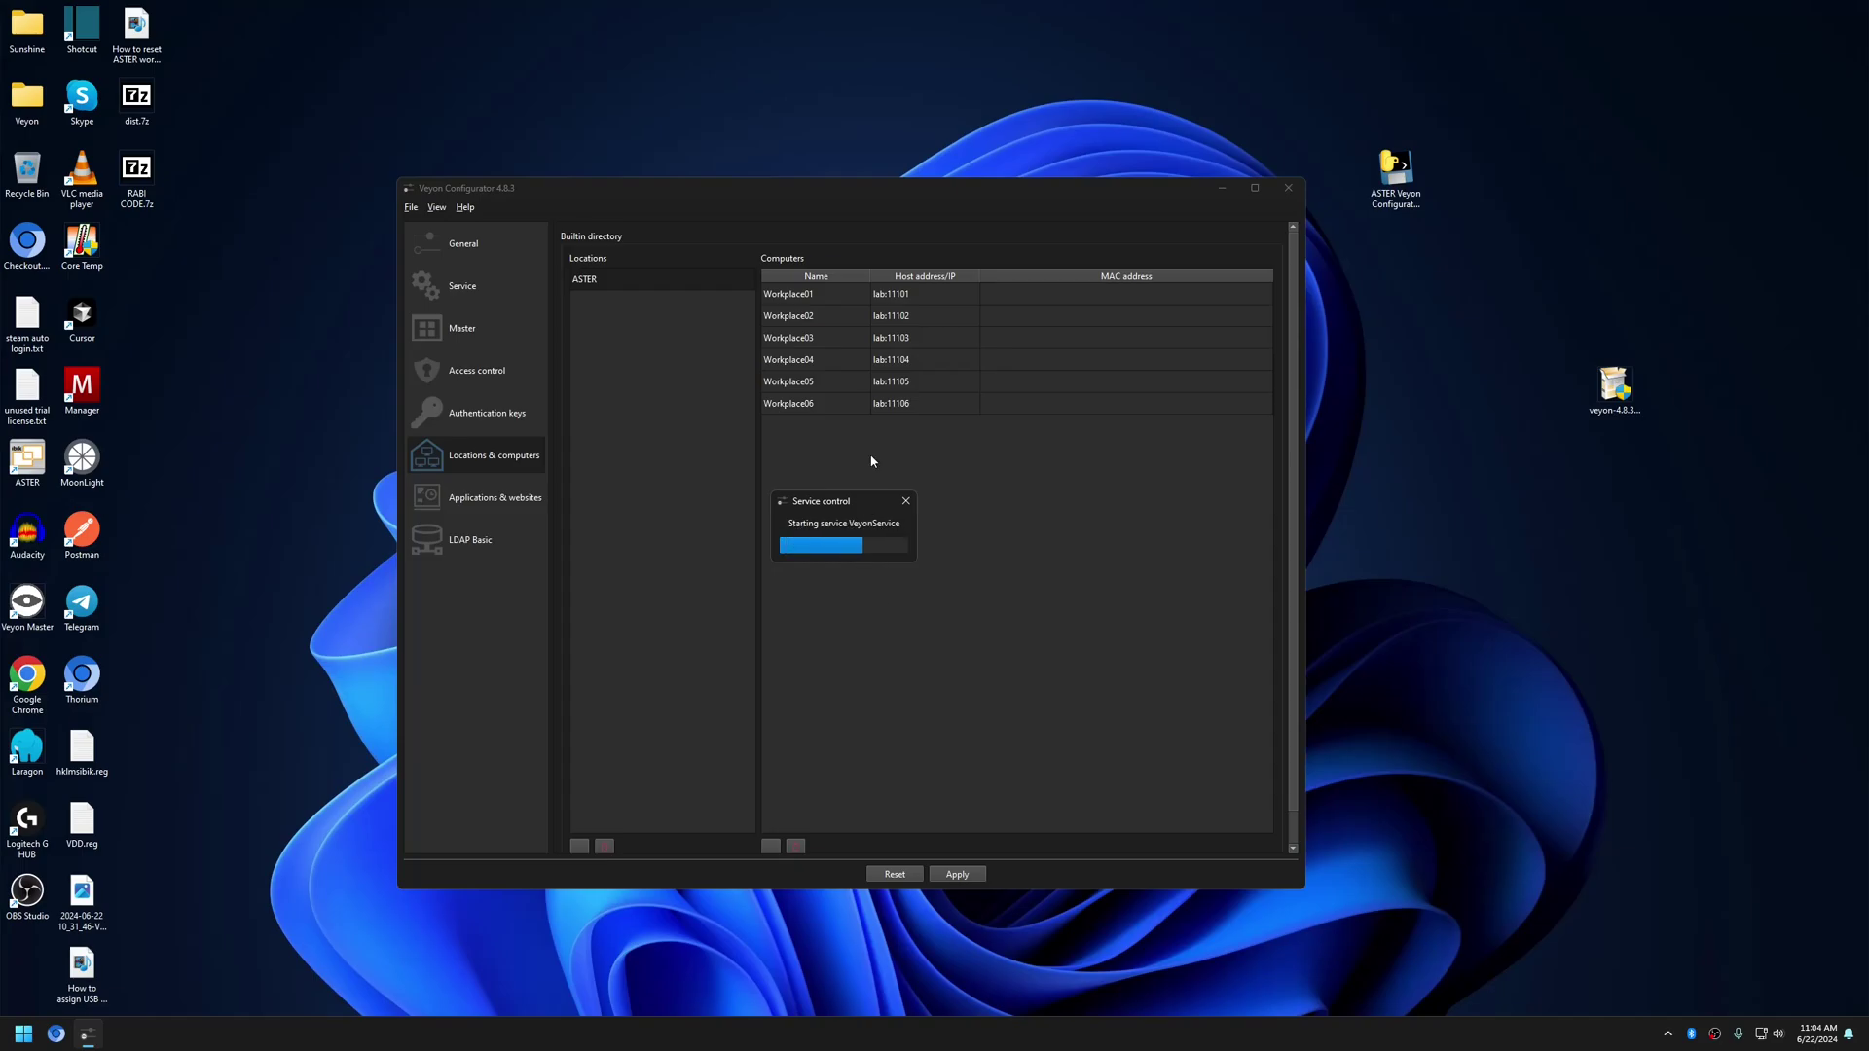
click(882, 405)
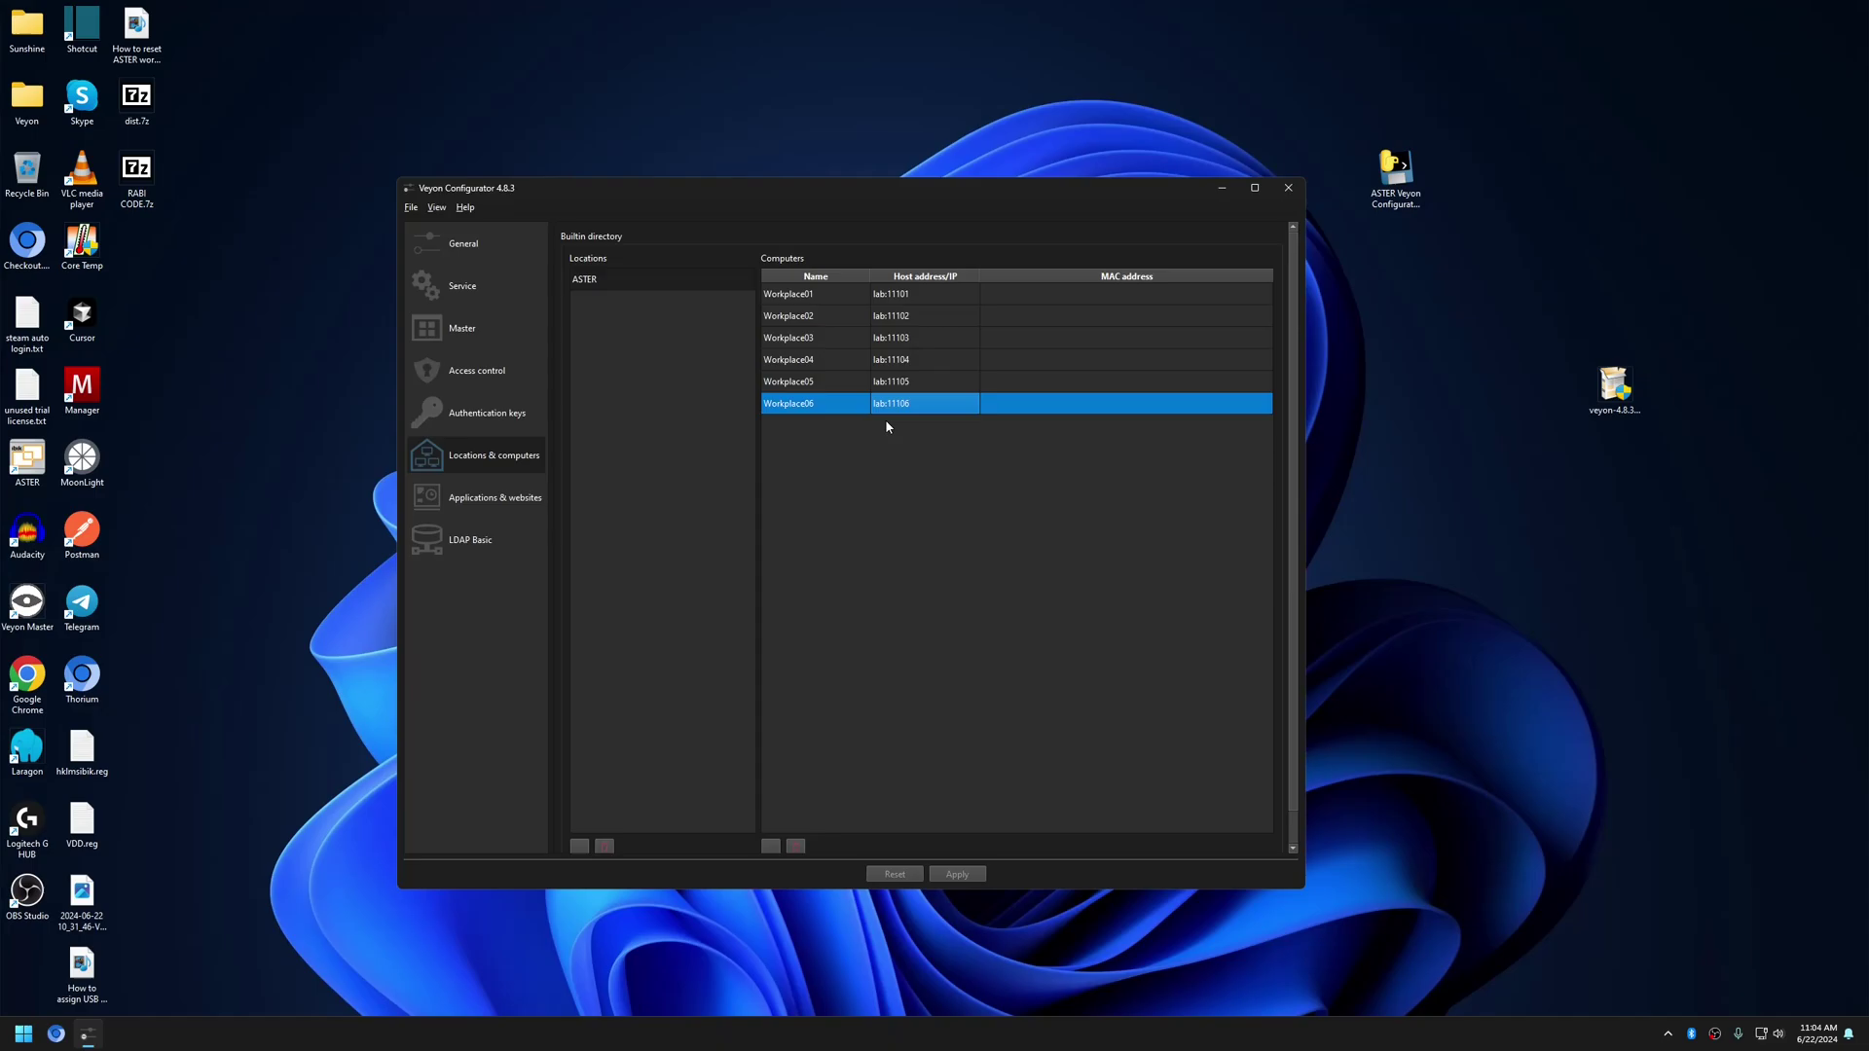
Close Veyon Configurator and relaunch ASTER Control on its workplaces layout
click(1289, 189)
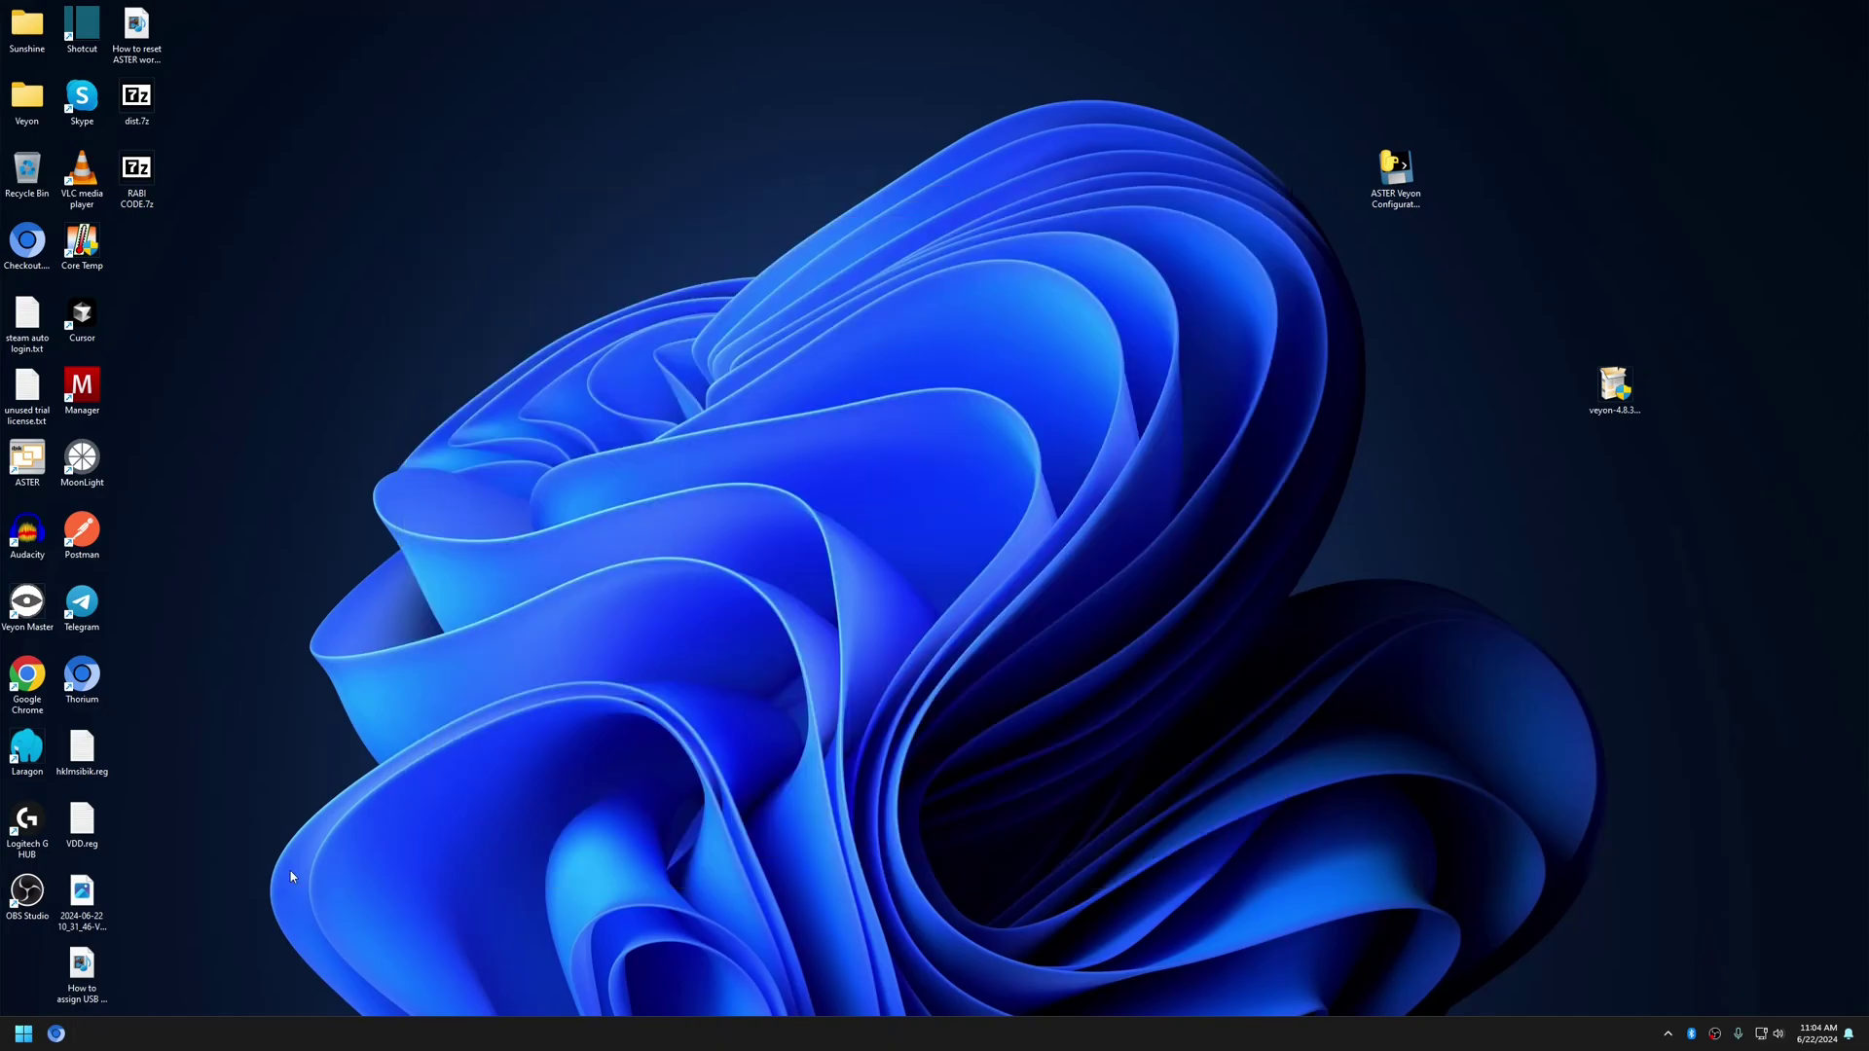
double_click(15, 470)
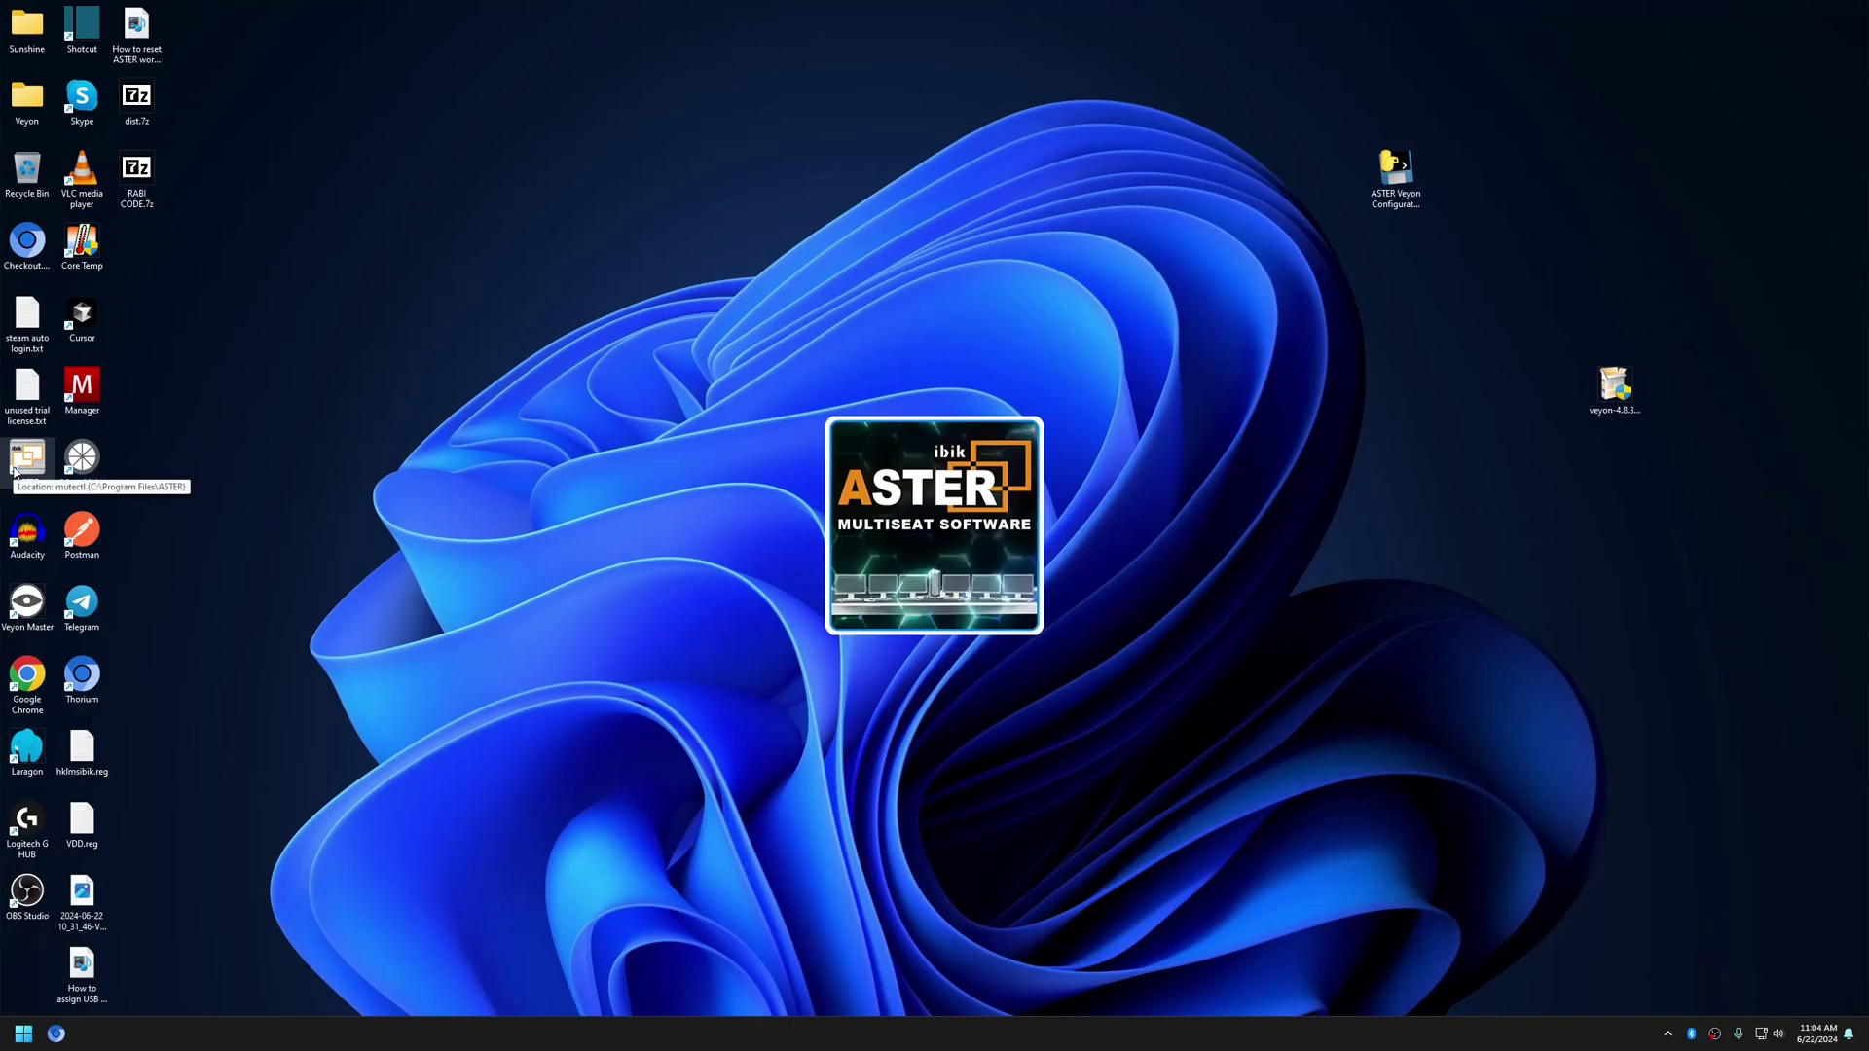
click(358, 99)
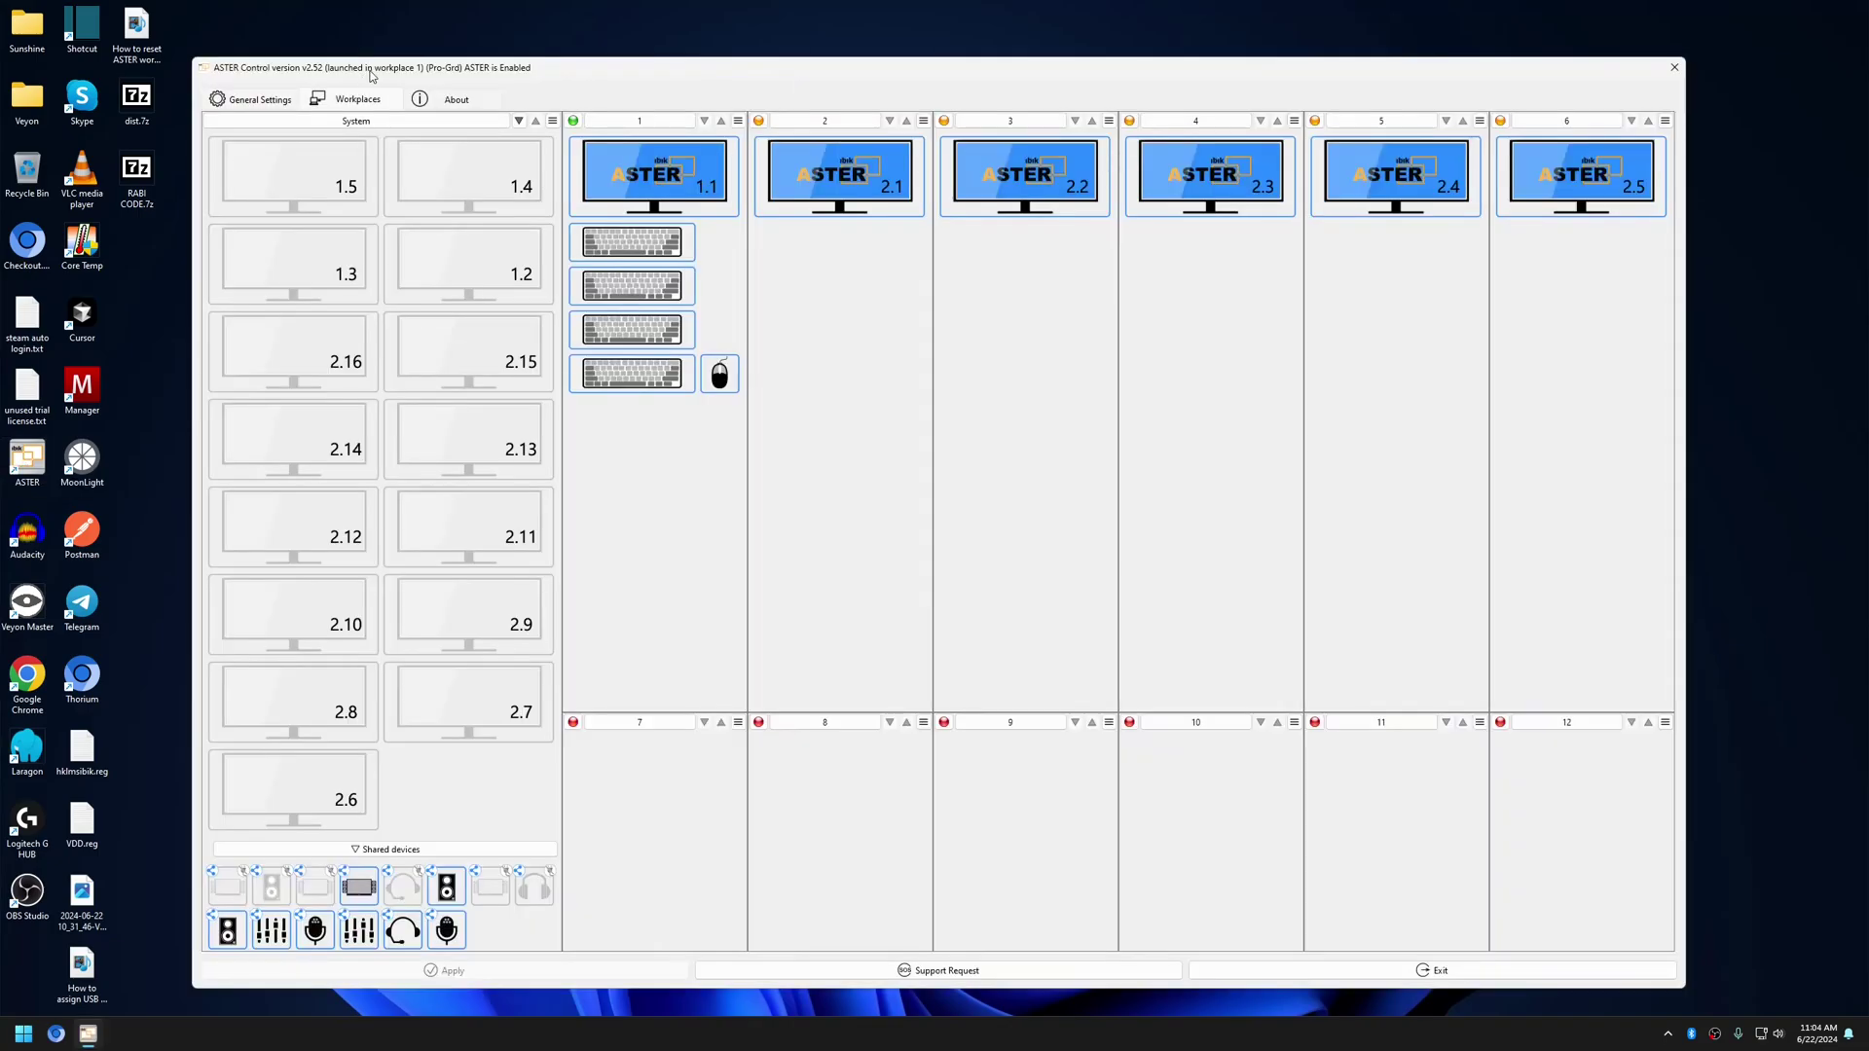
Assign an IP address to workplace 2, approving the administrator prompt
click(877, 121)
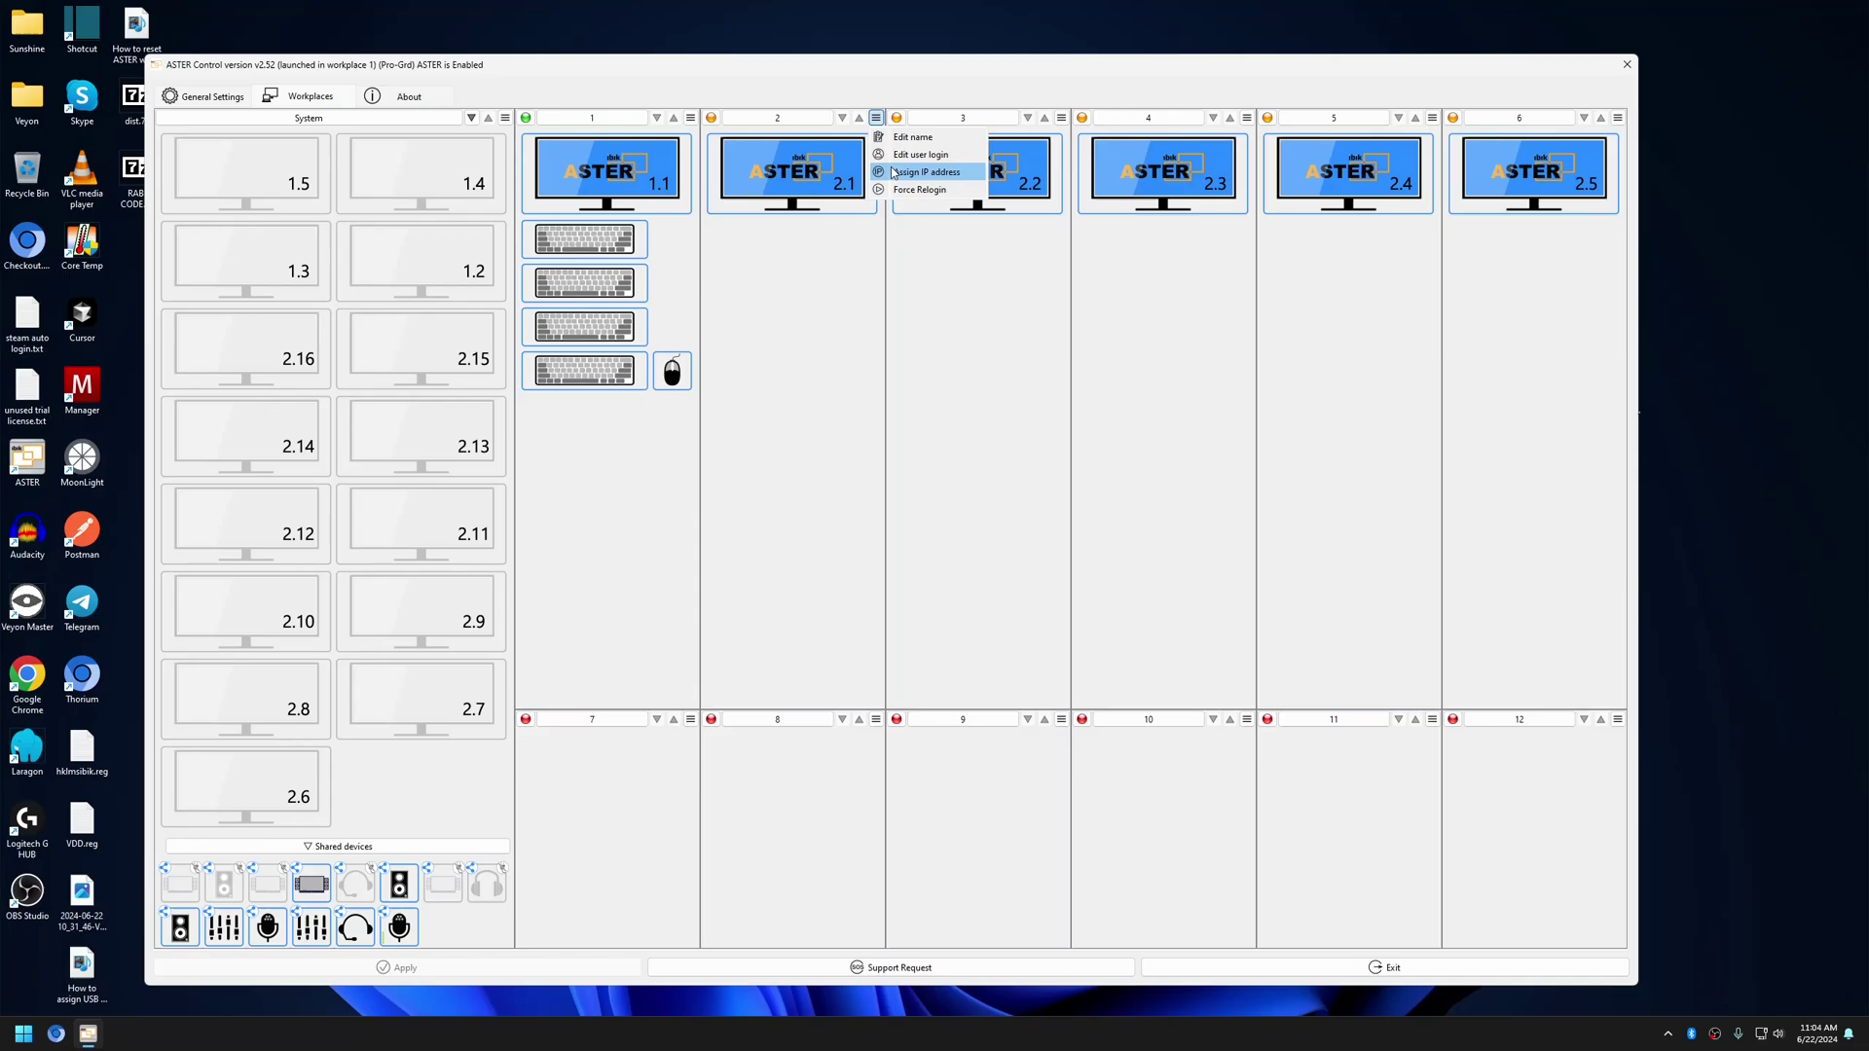
click(925, 176)
click(862, 646)
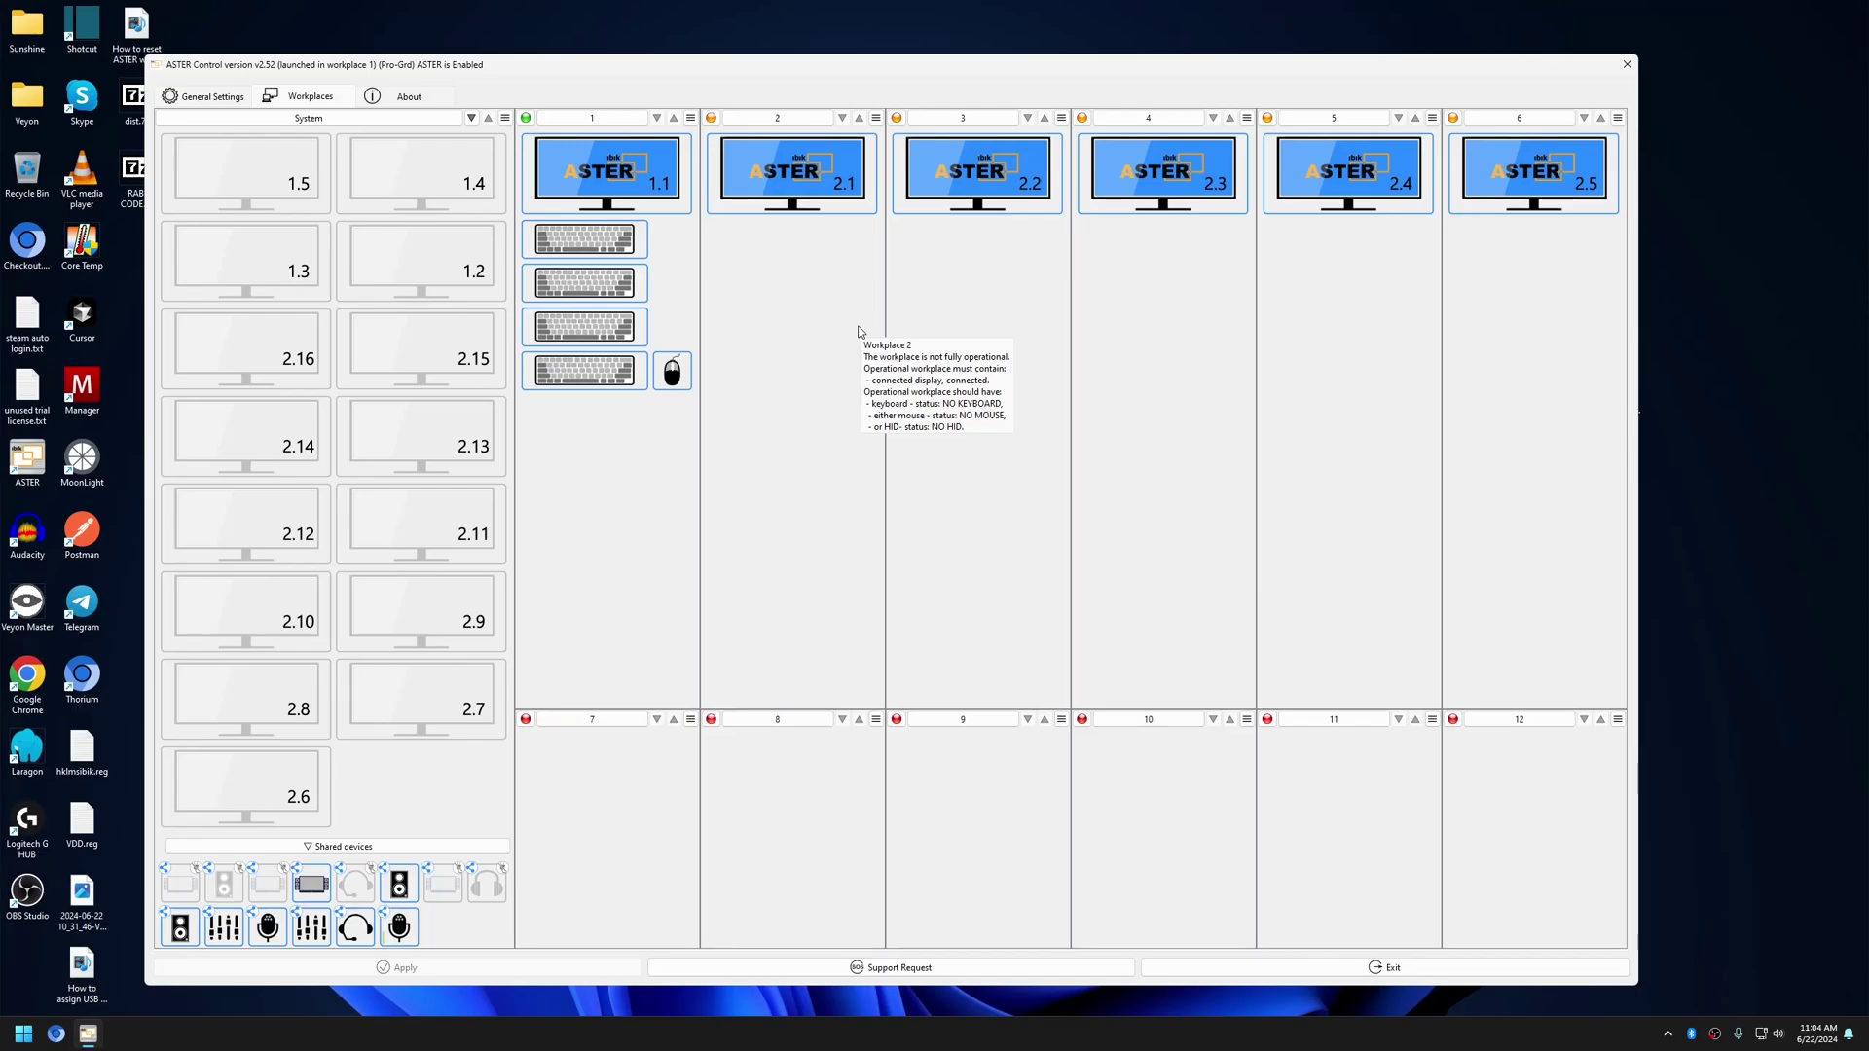
click(1062, 118)
click(1076, 202)
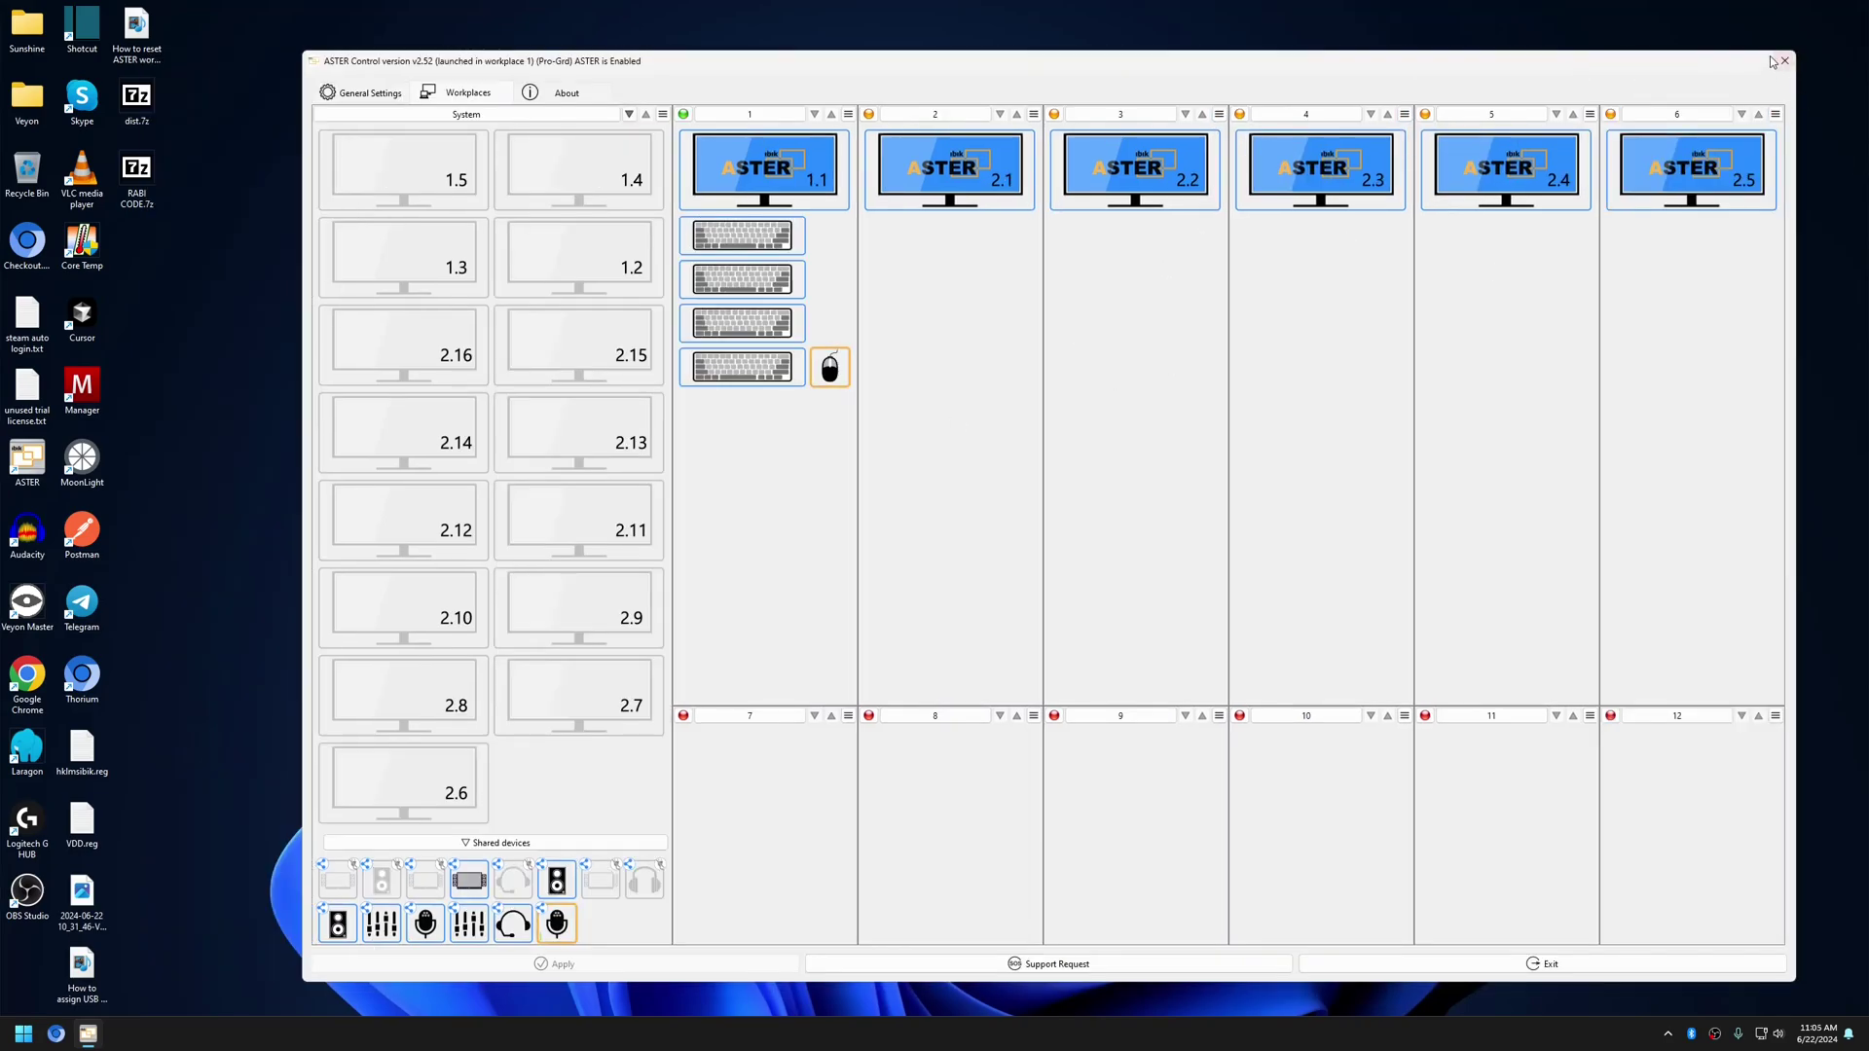
Close ASTER Control and sign in to Veyon Master with the account password
click(1785, 62)
click(633, 446)
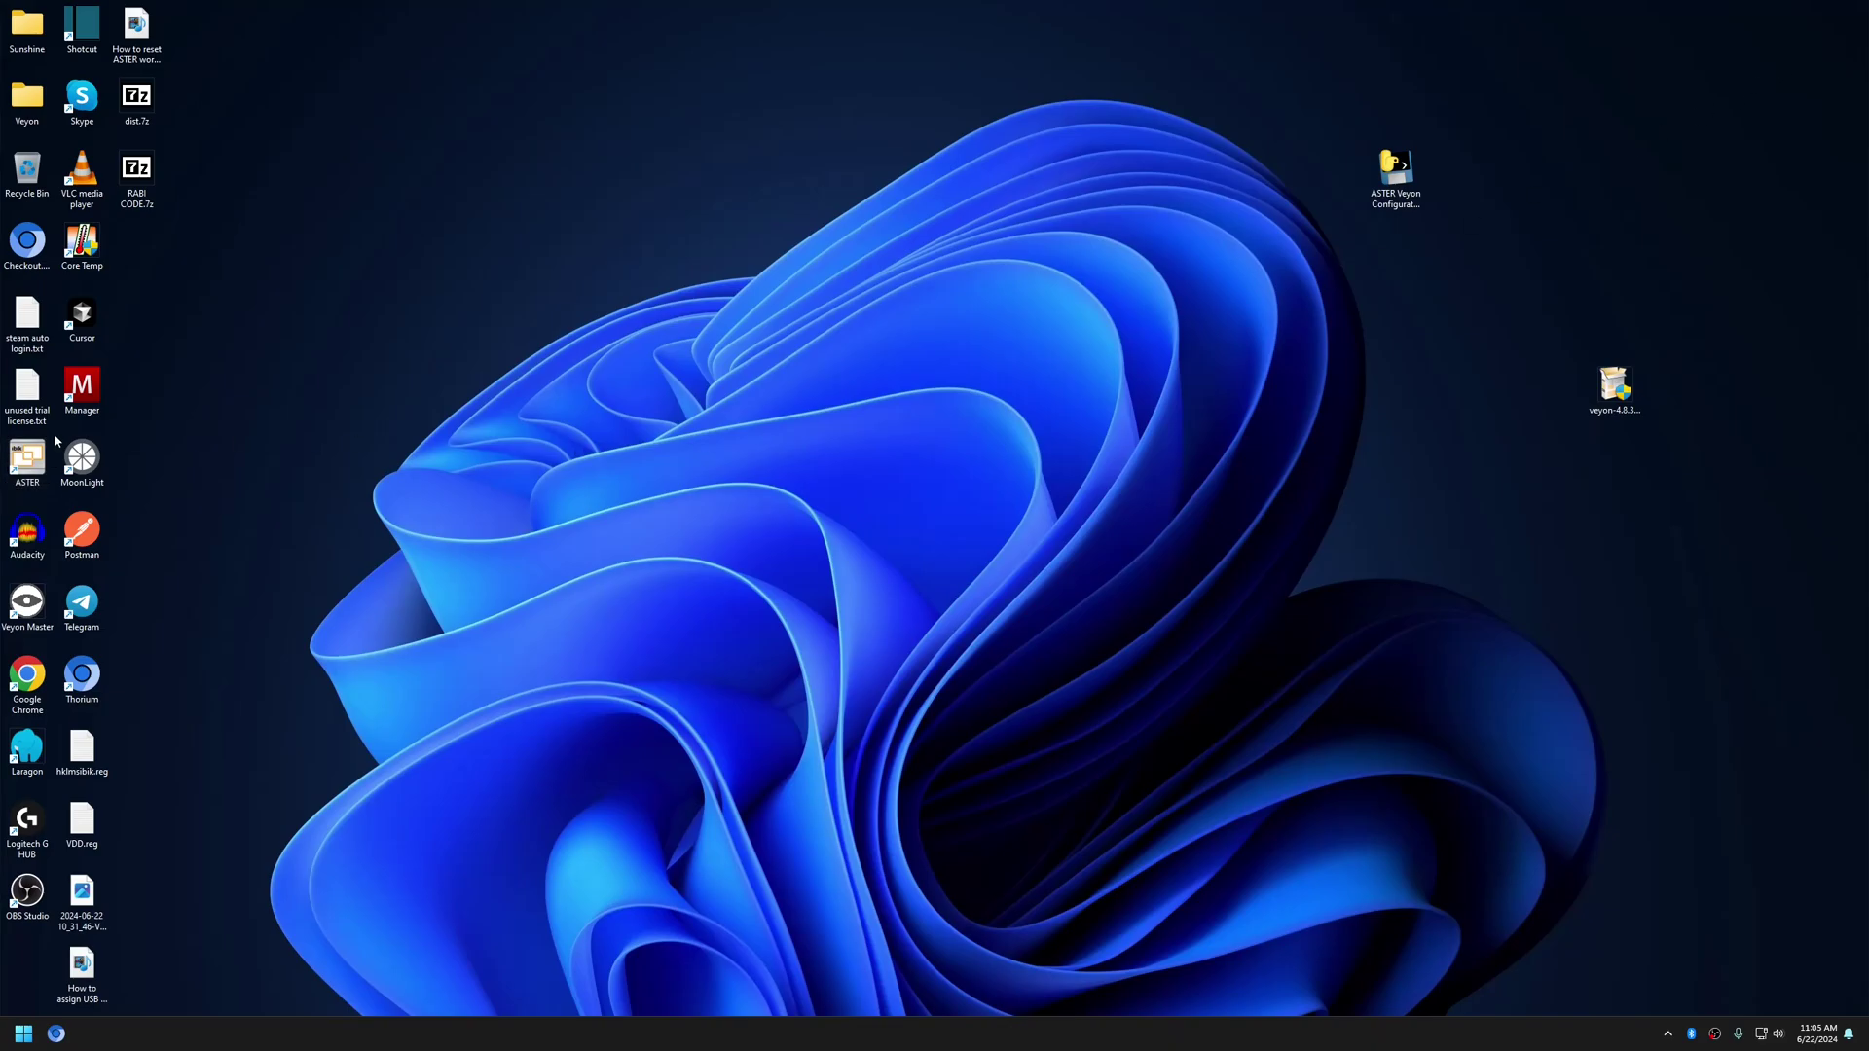
double_click(41, 599)
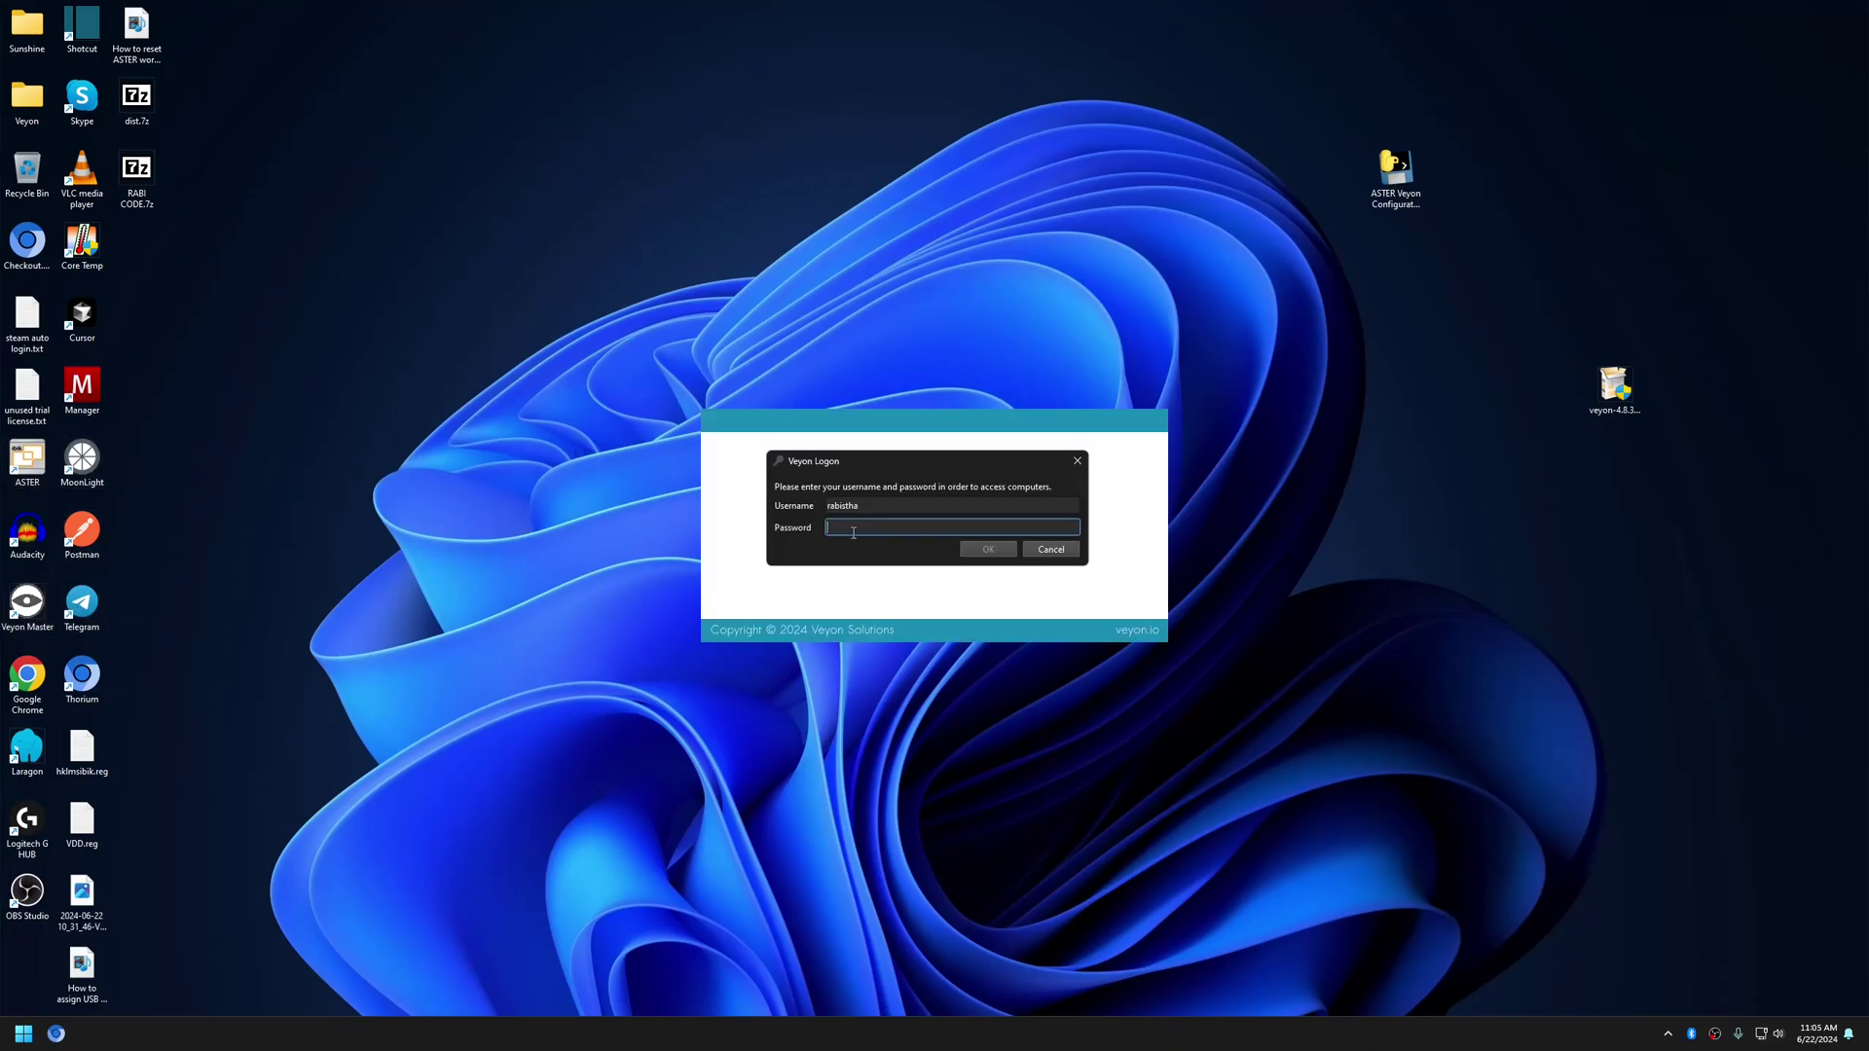
click(853, 533)
text(••)
key(Return)
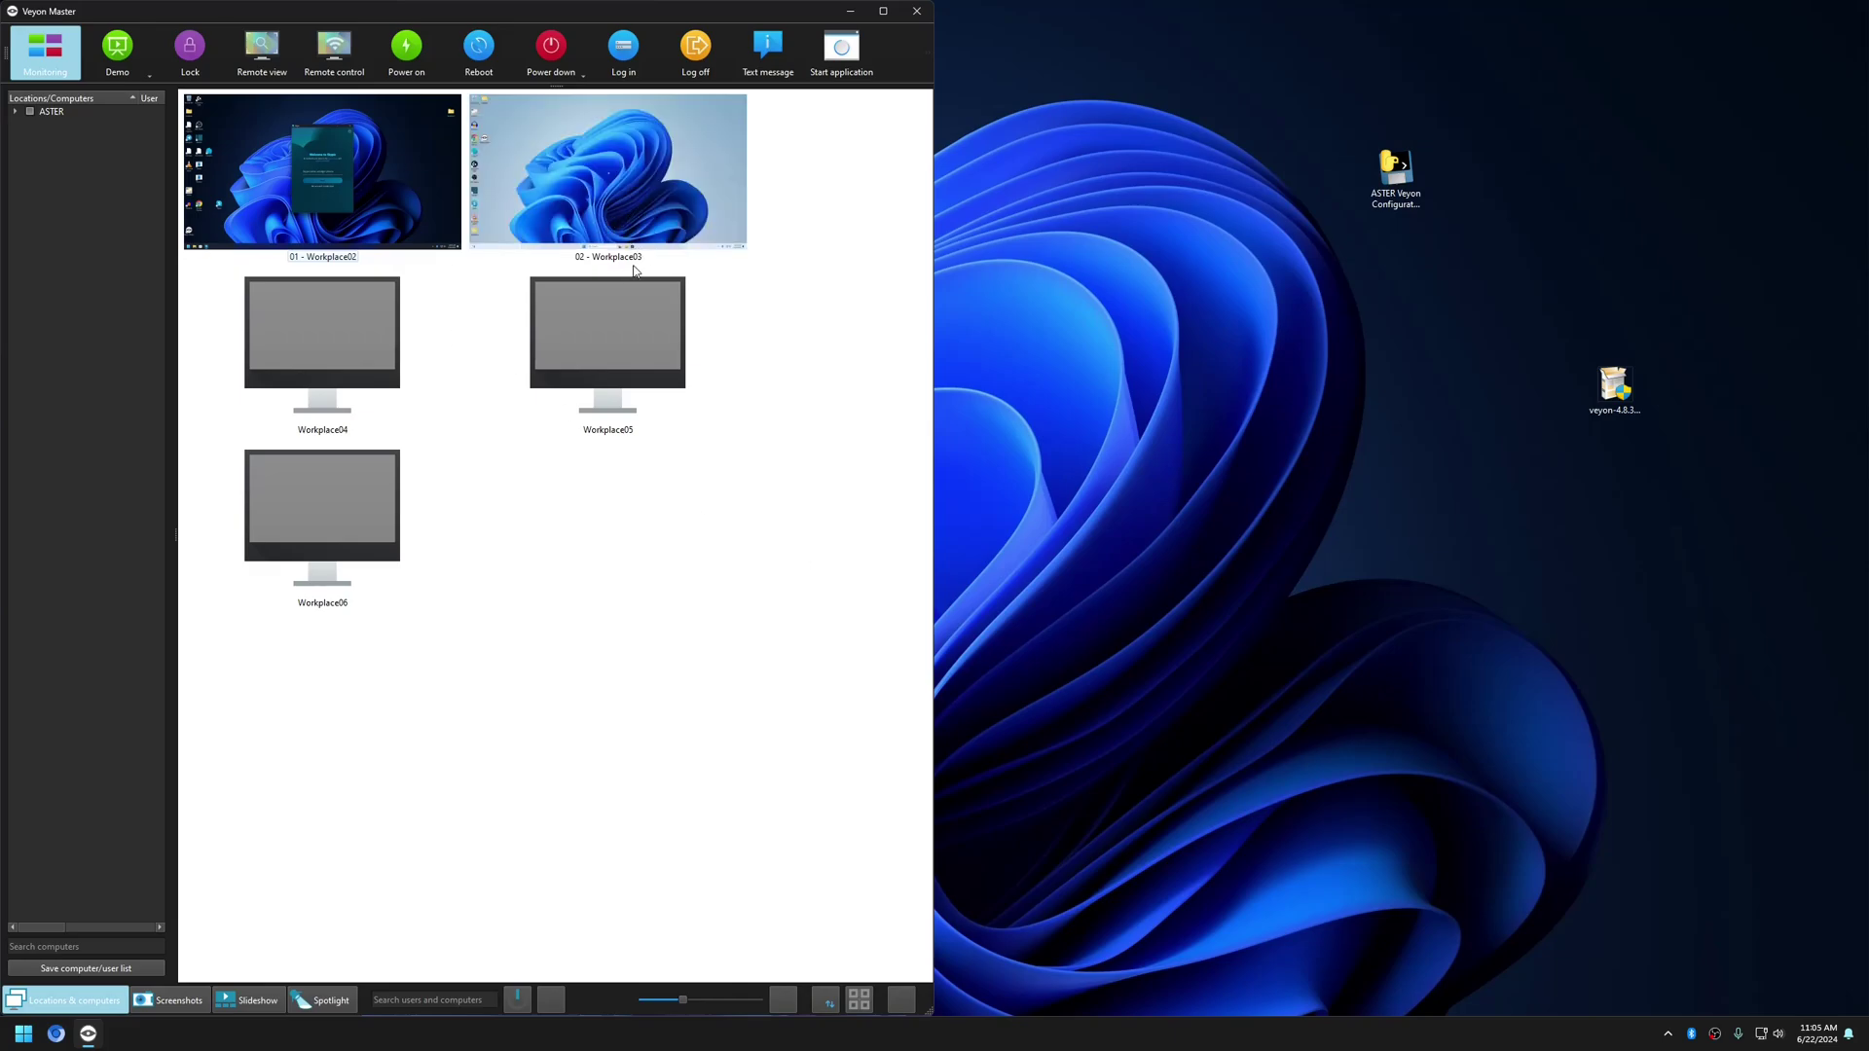
Expand the ASTER location and briefly add Workplace01, then remove it from monitoring
click(576, 216)
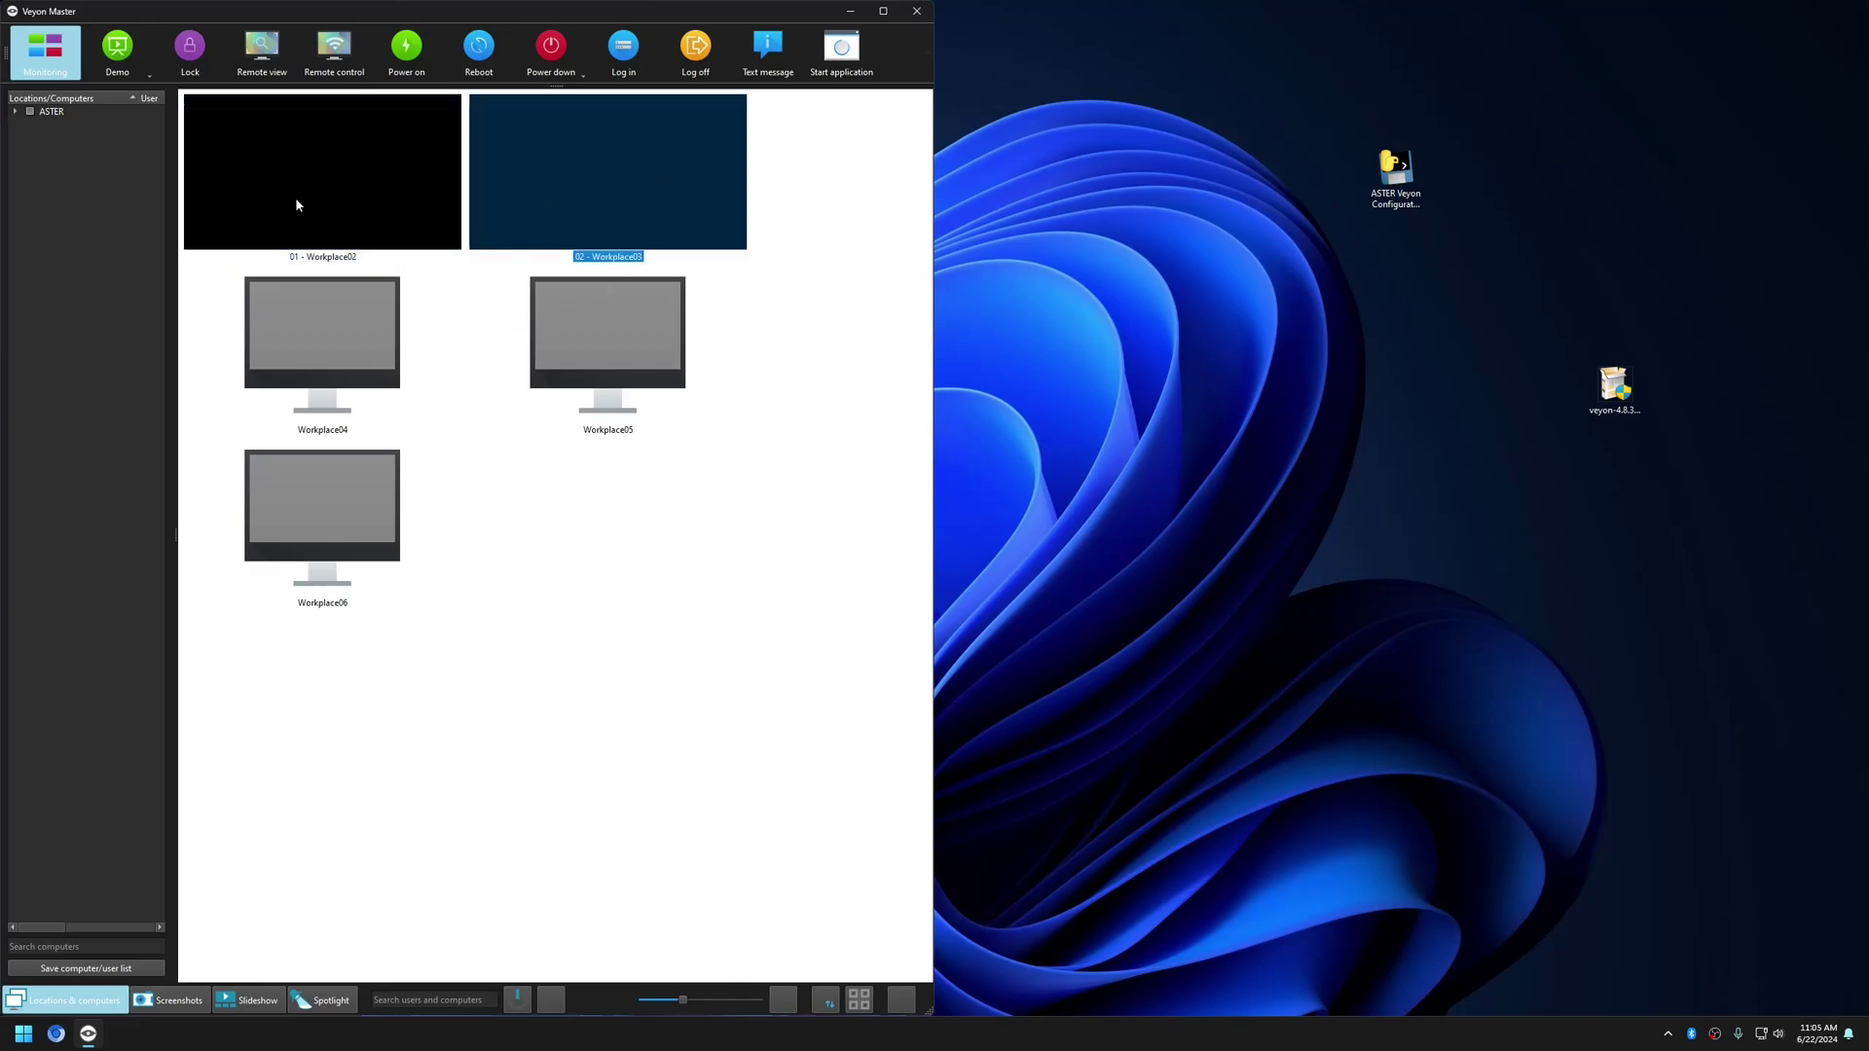
click(15, 111)
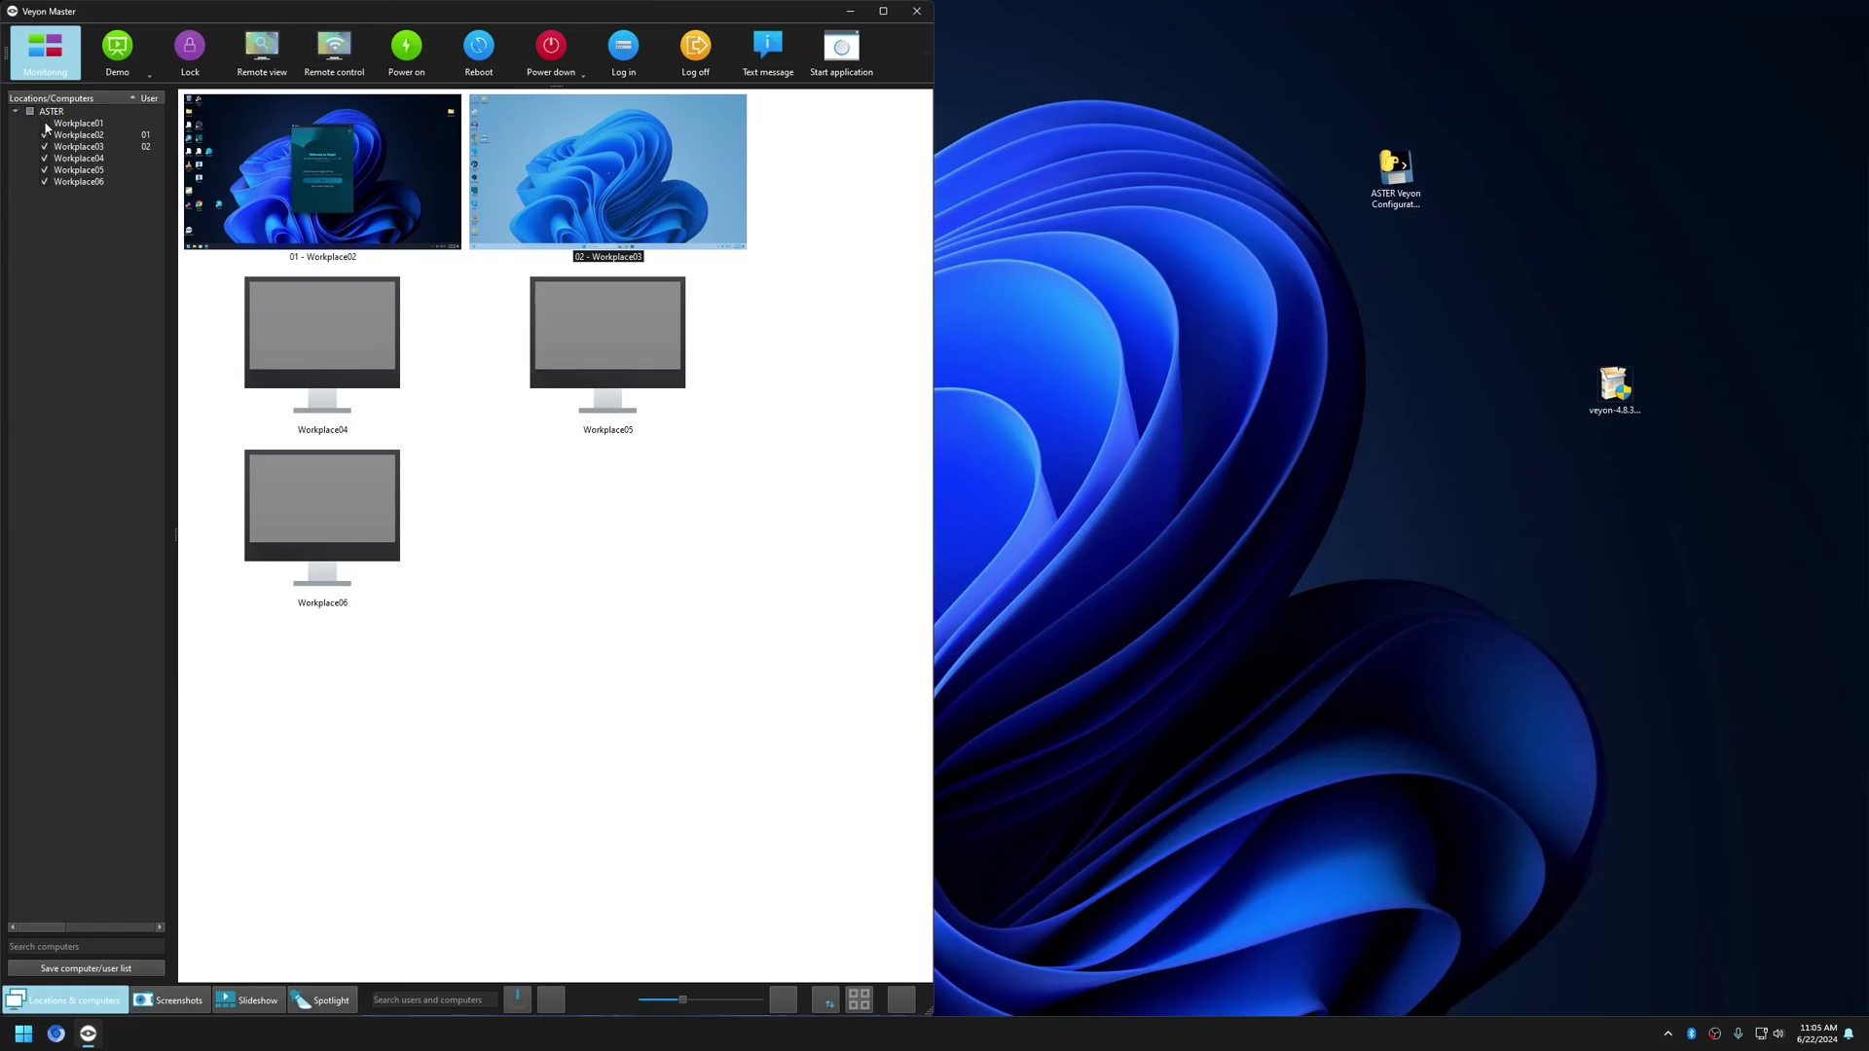
click(30, 111)
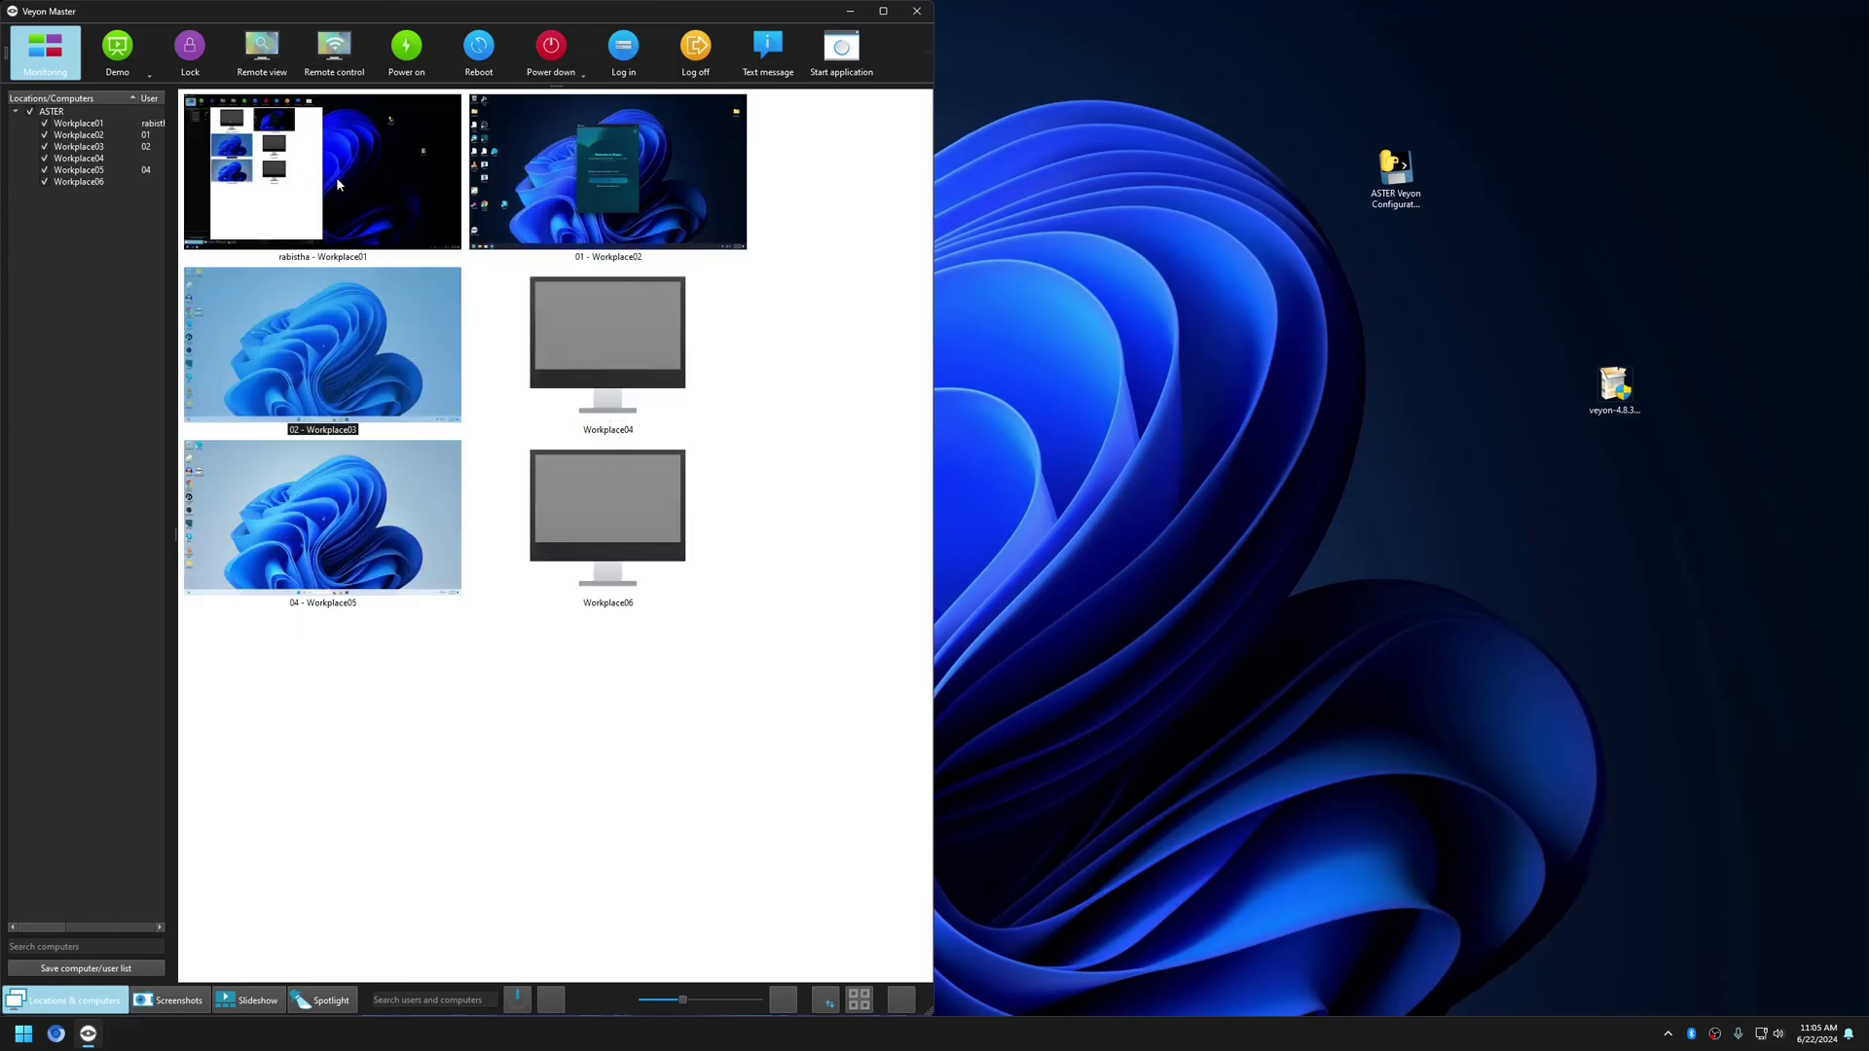
click(341, 199)
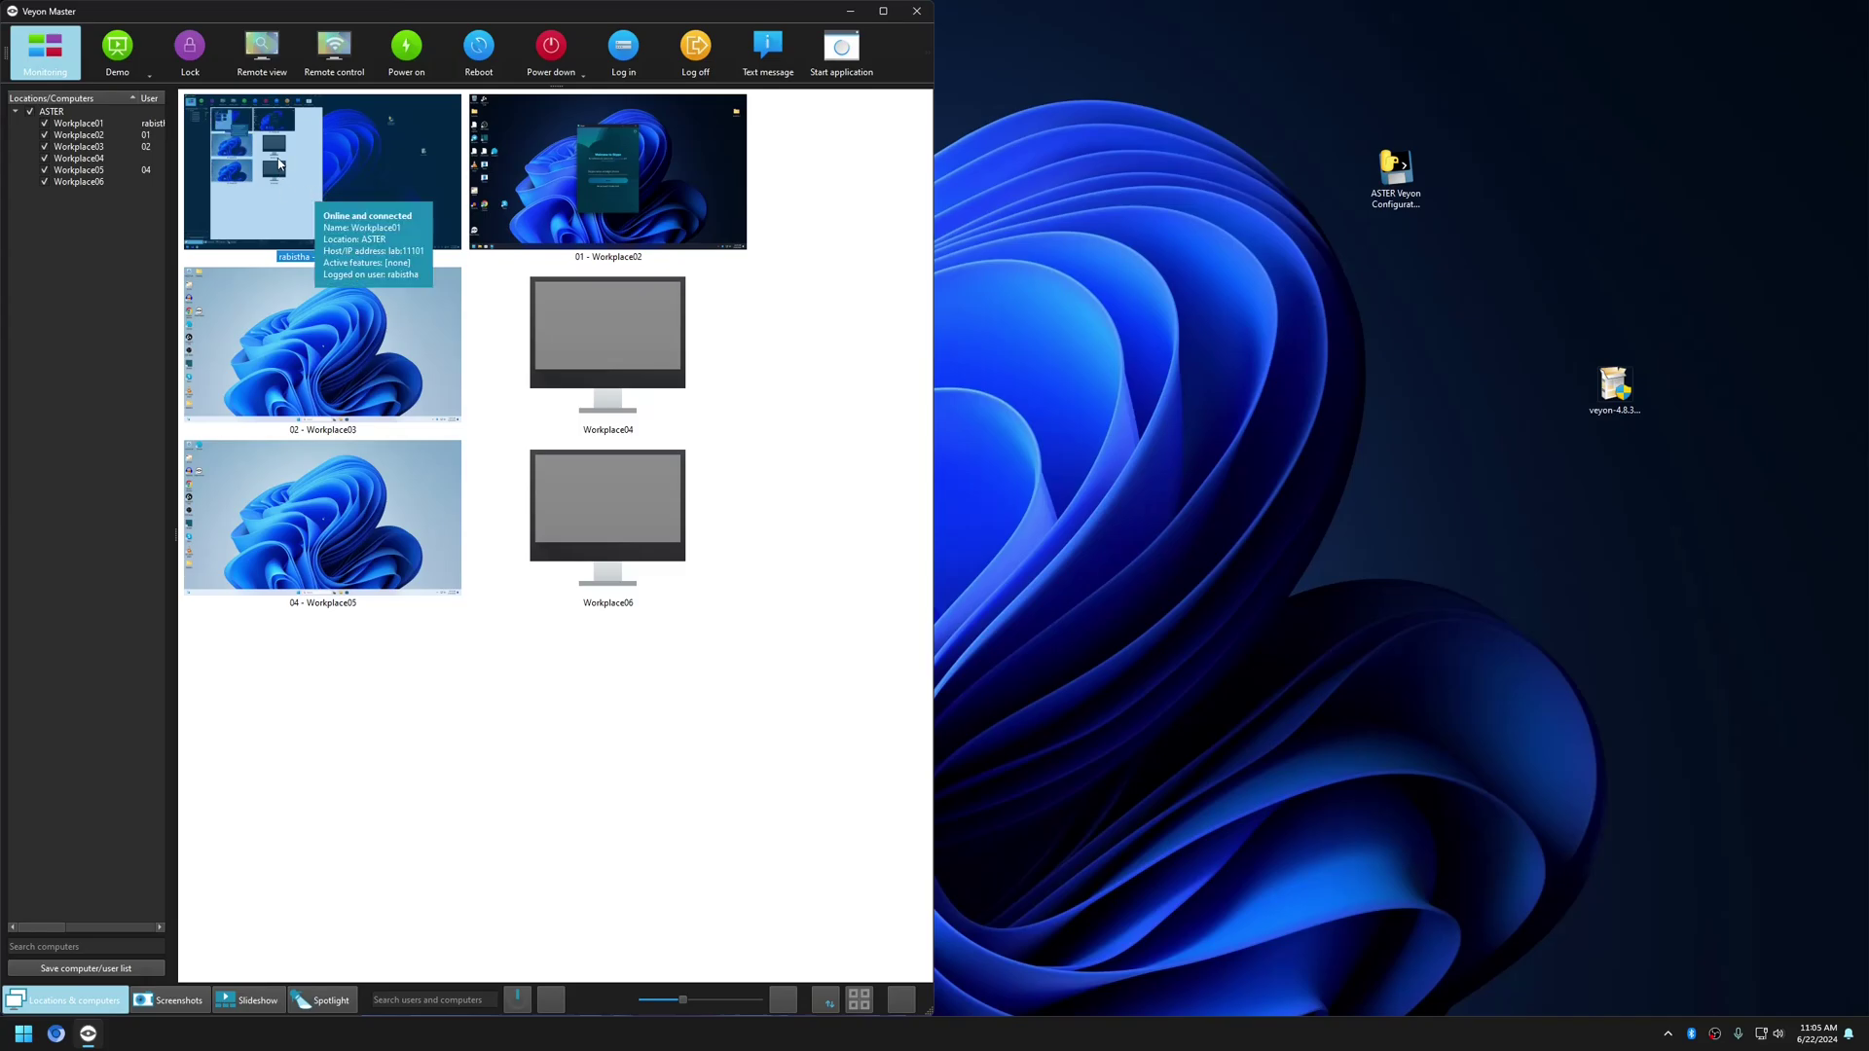
click(45, 124)
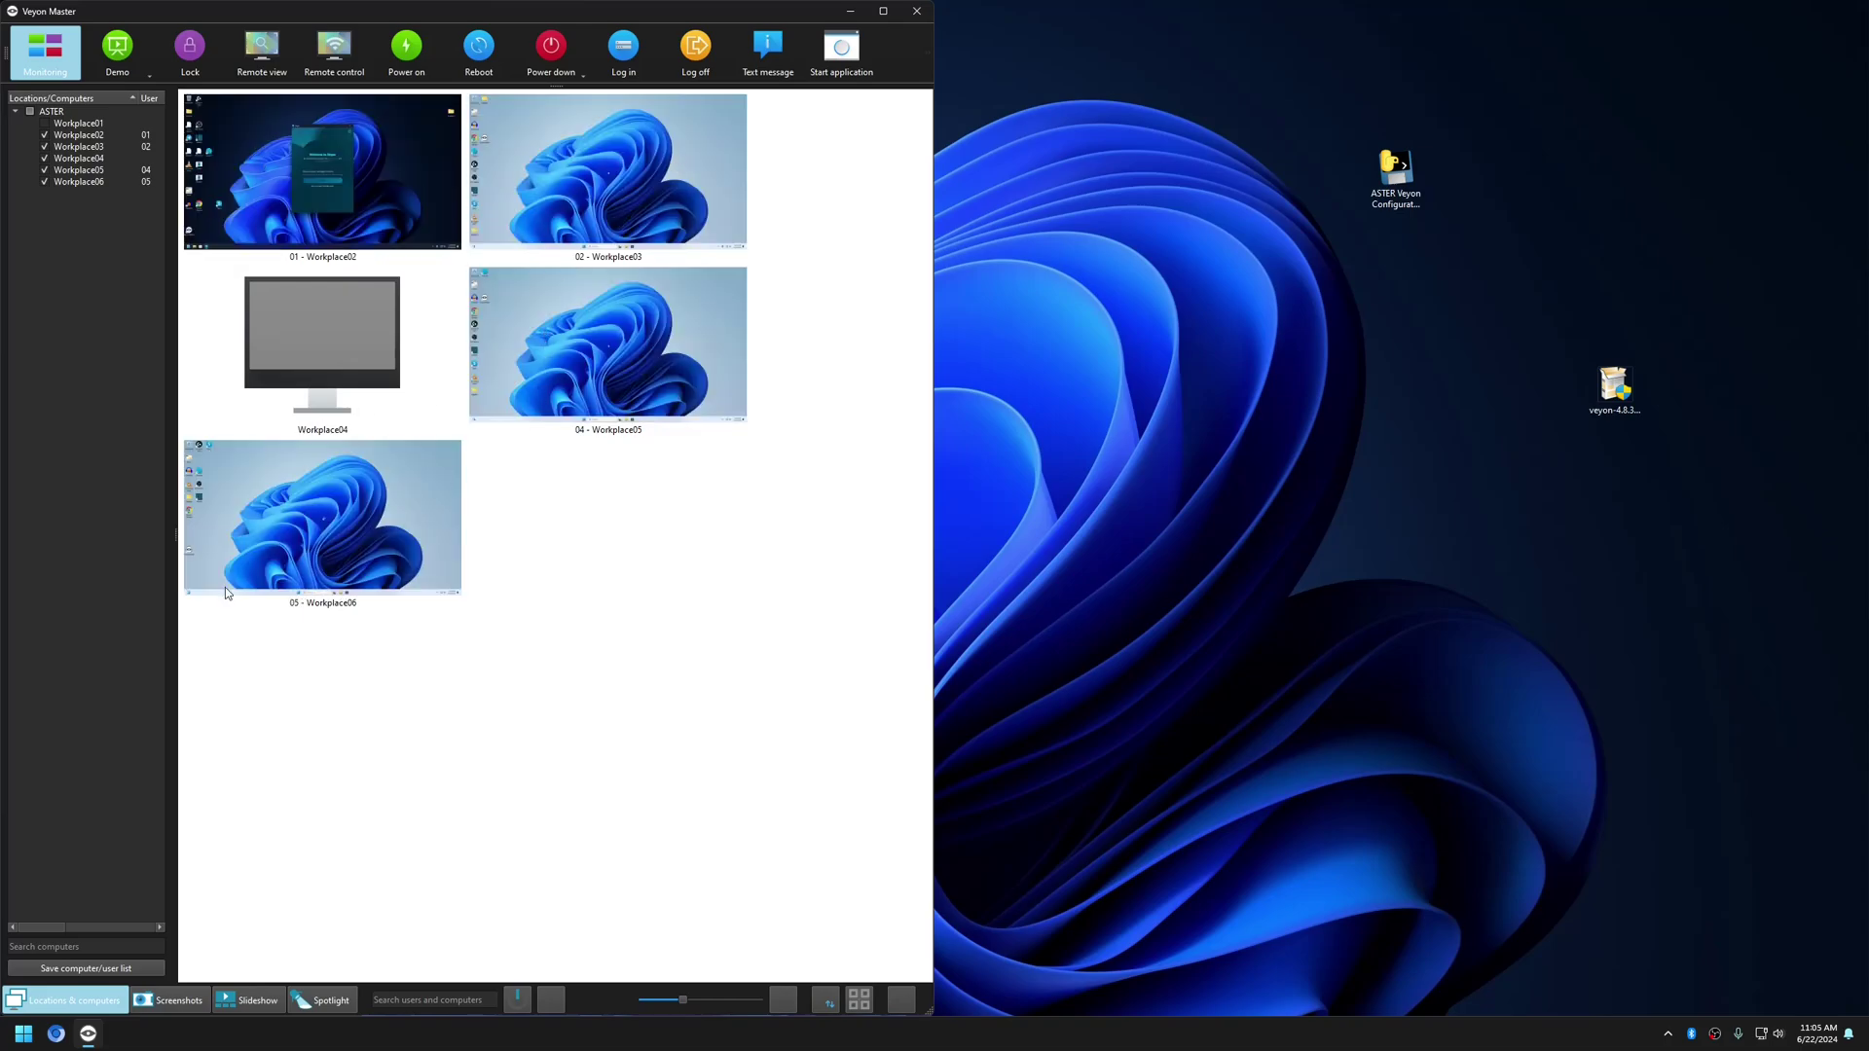
click(328, 343)
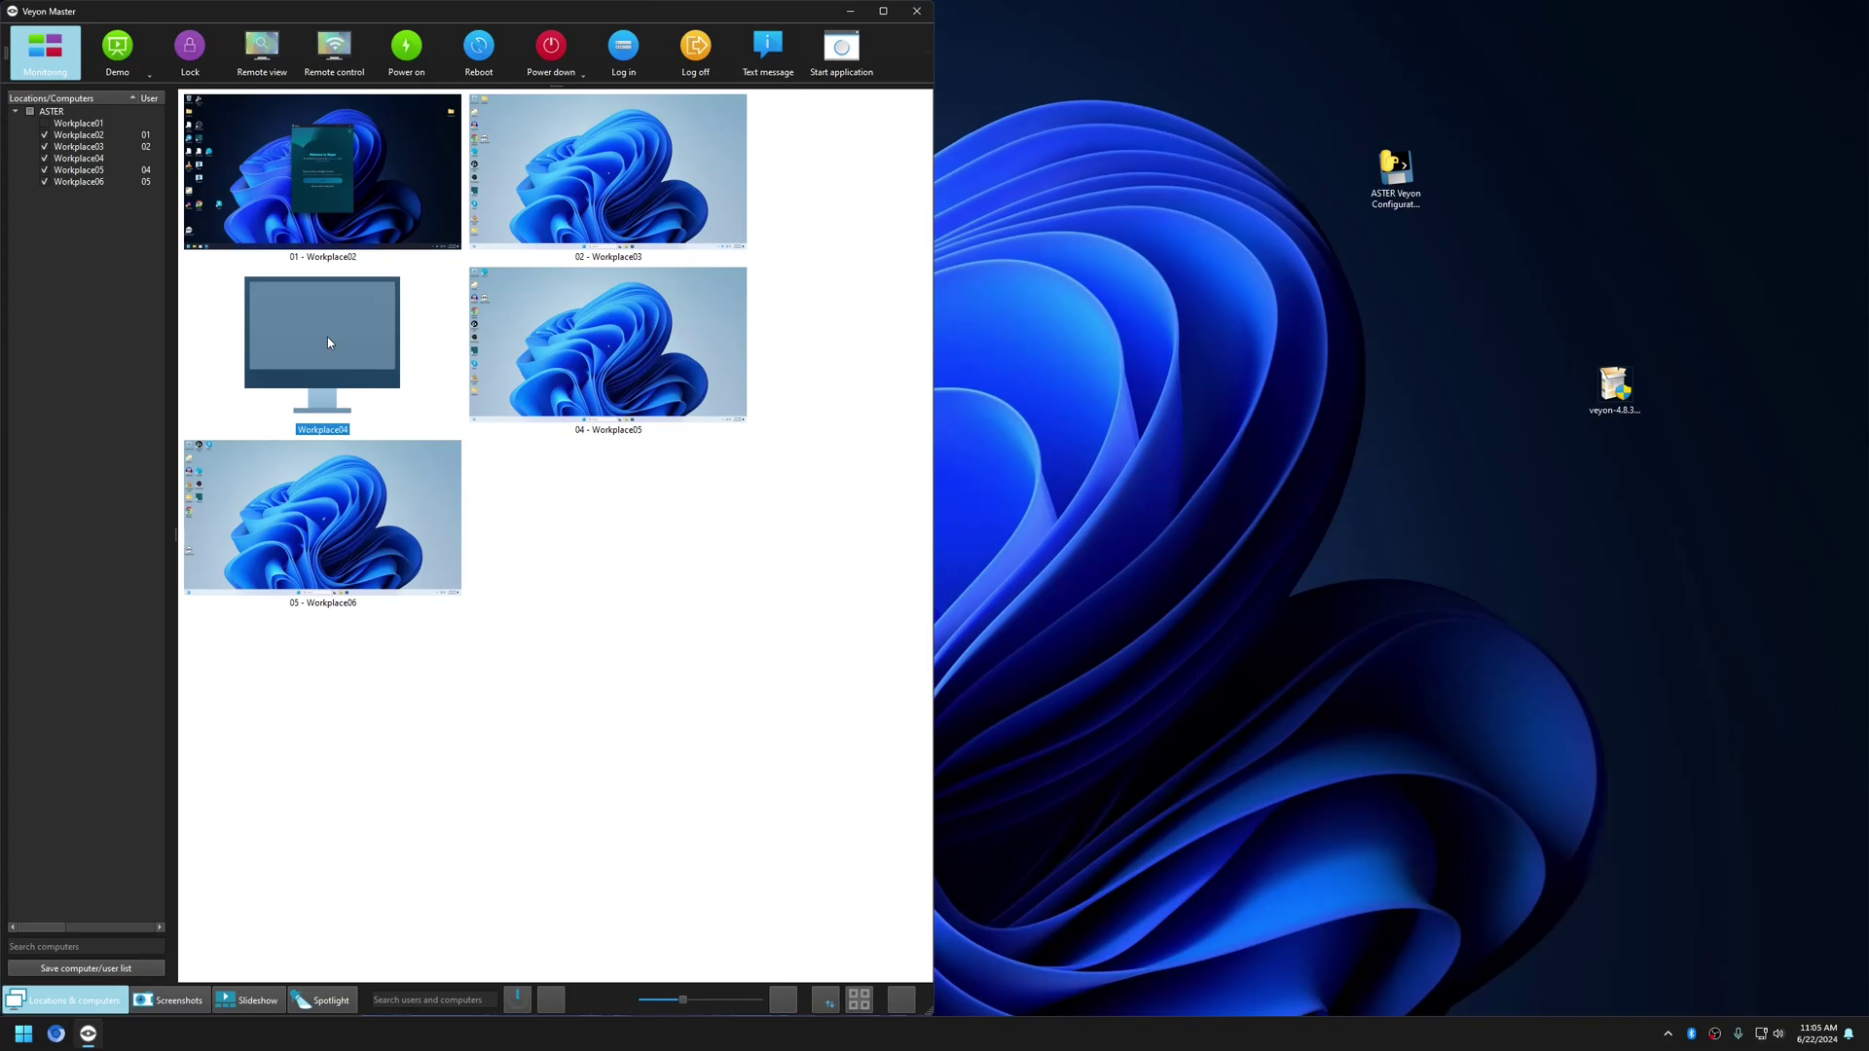
Cancel a search for 'as', then tick and untick Workplace01 to keep it off the grid
click(23, 1034)
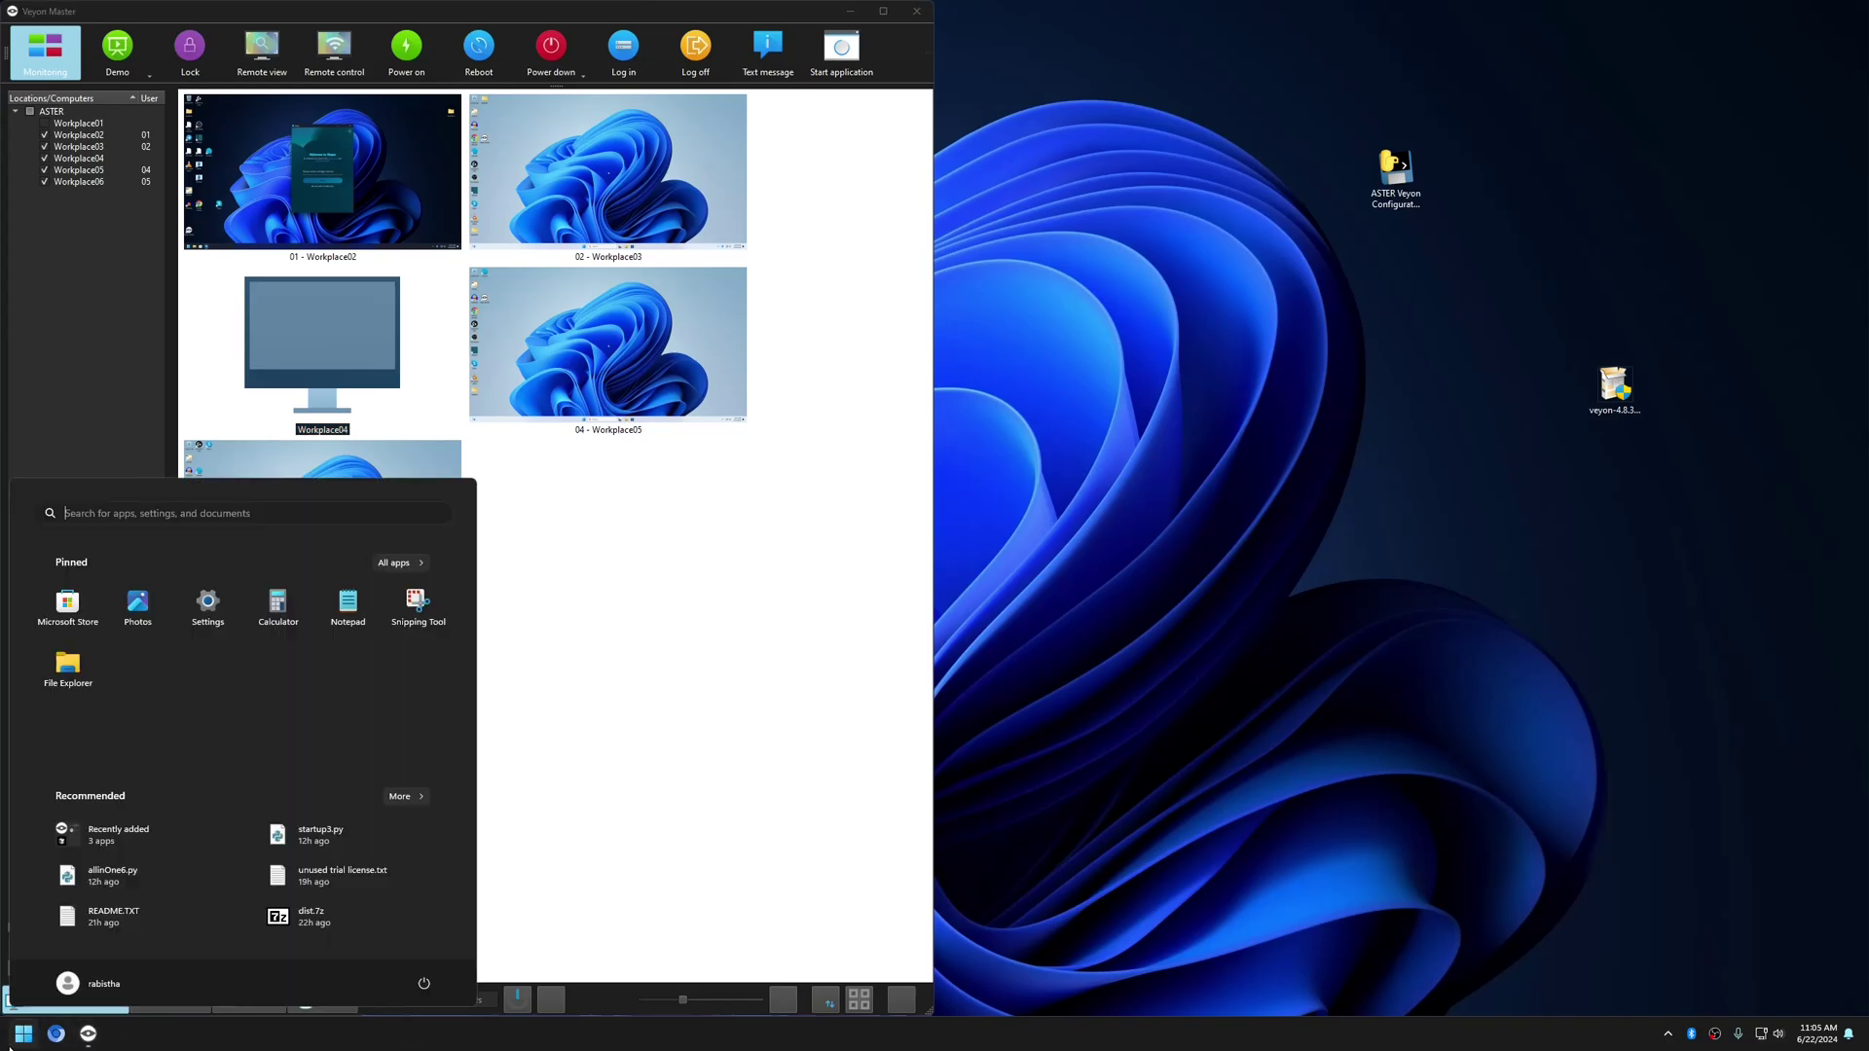
text(aster)
key(Escape)
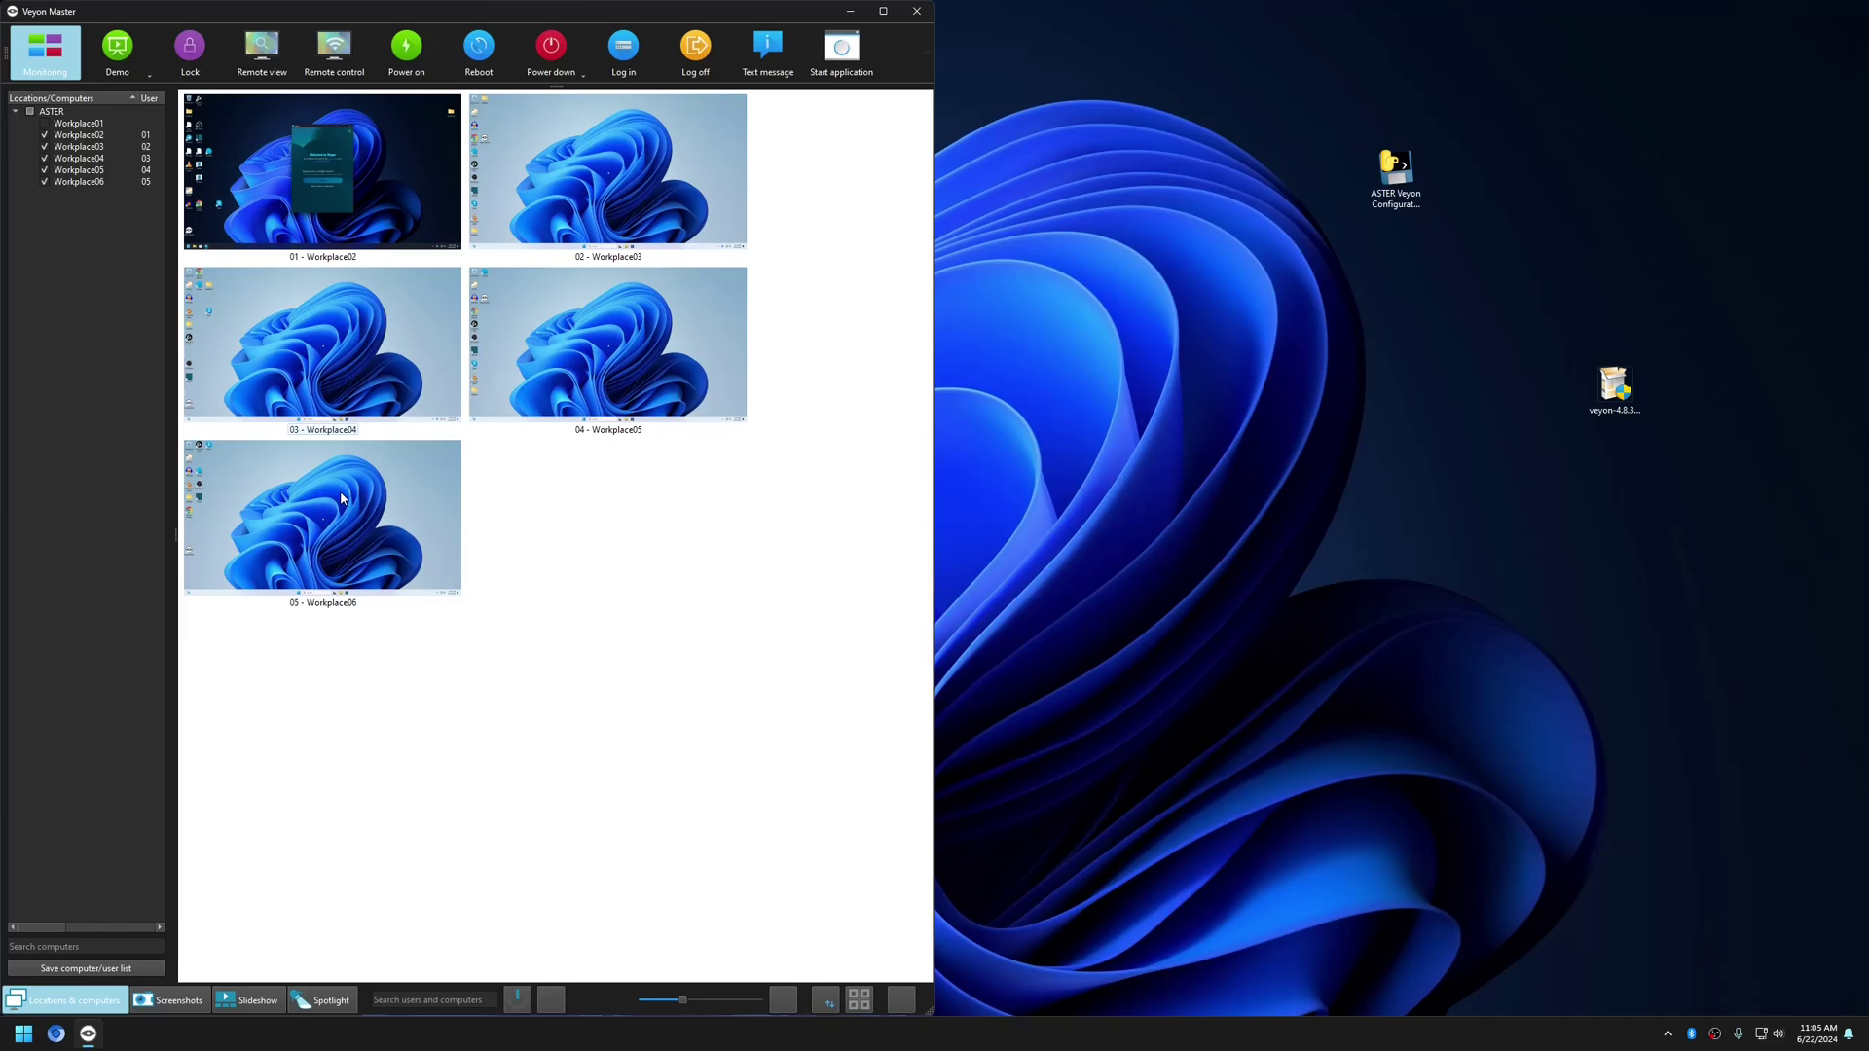
click(44, 124)
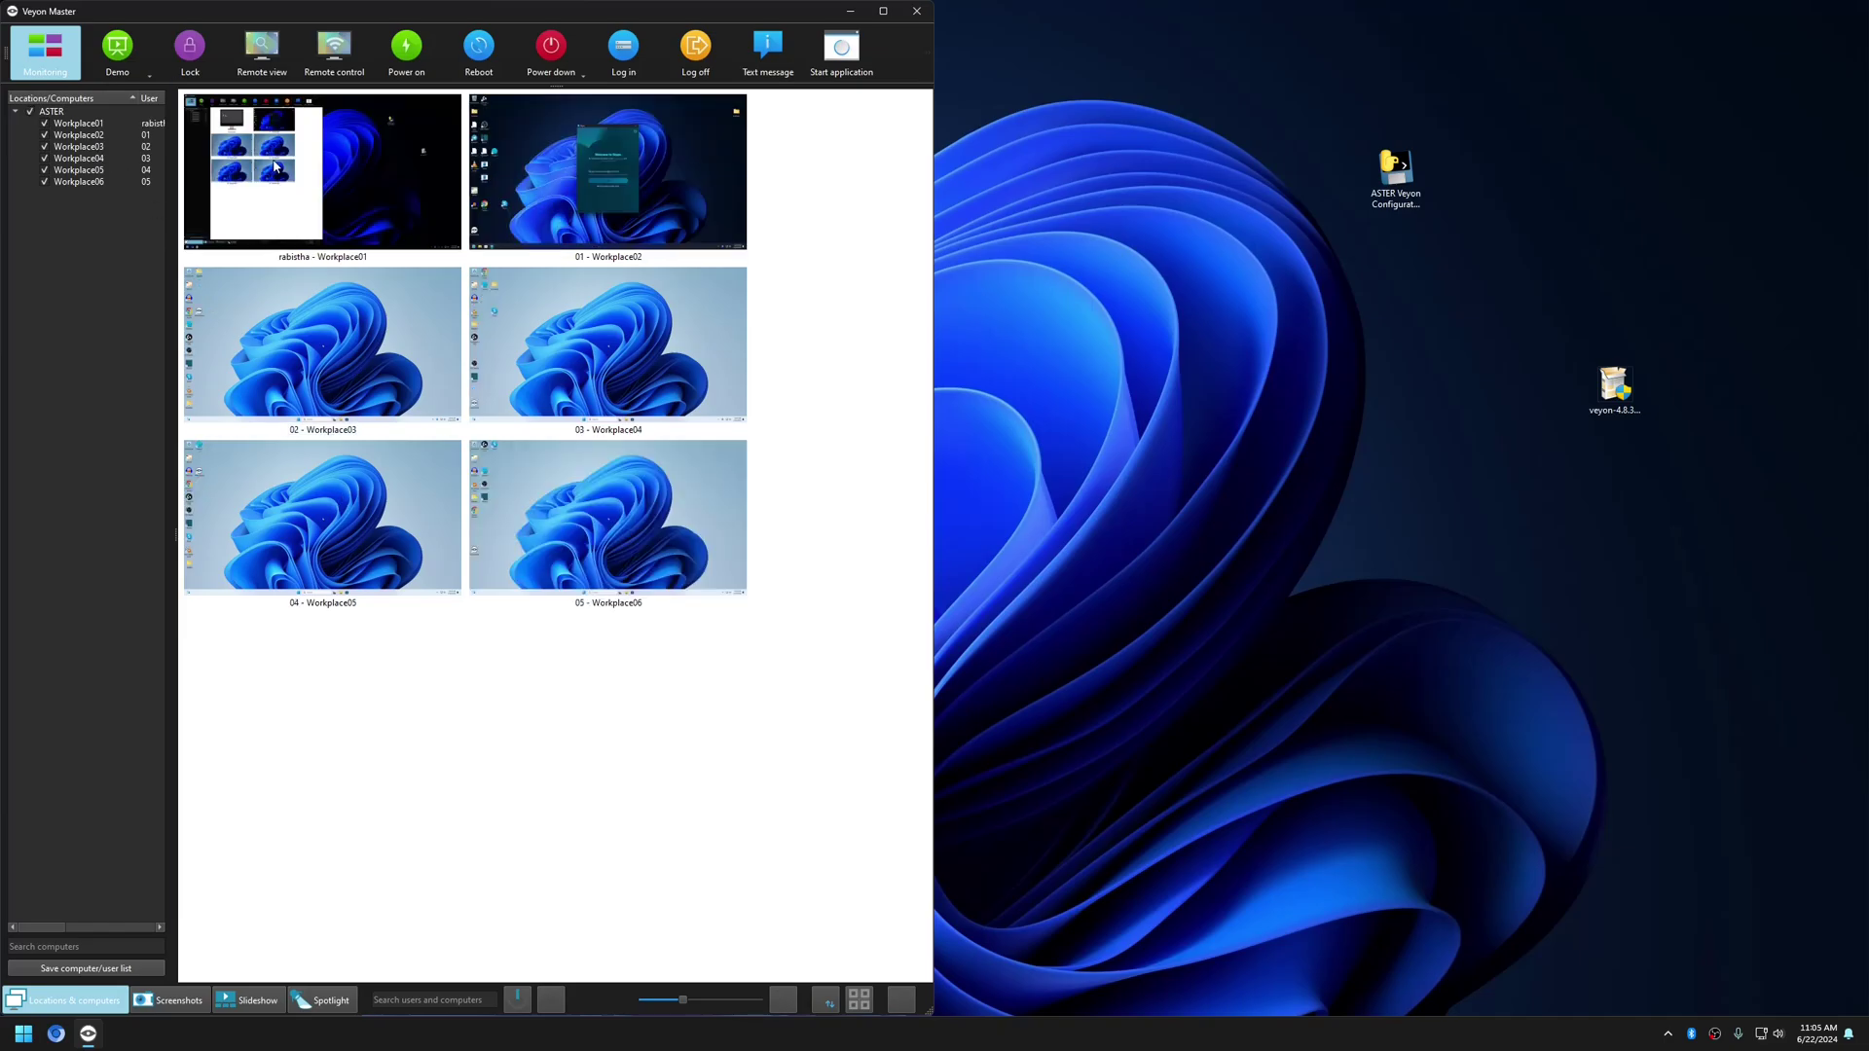
click(44, 123)
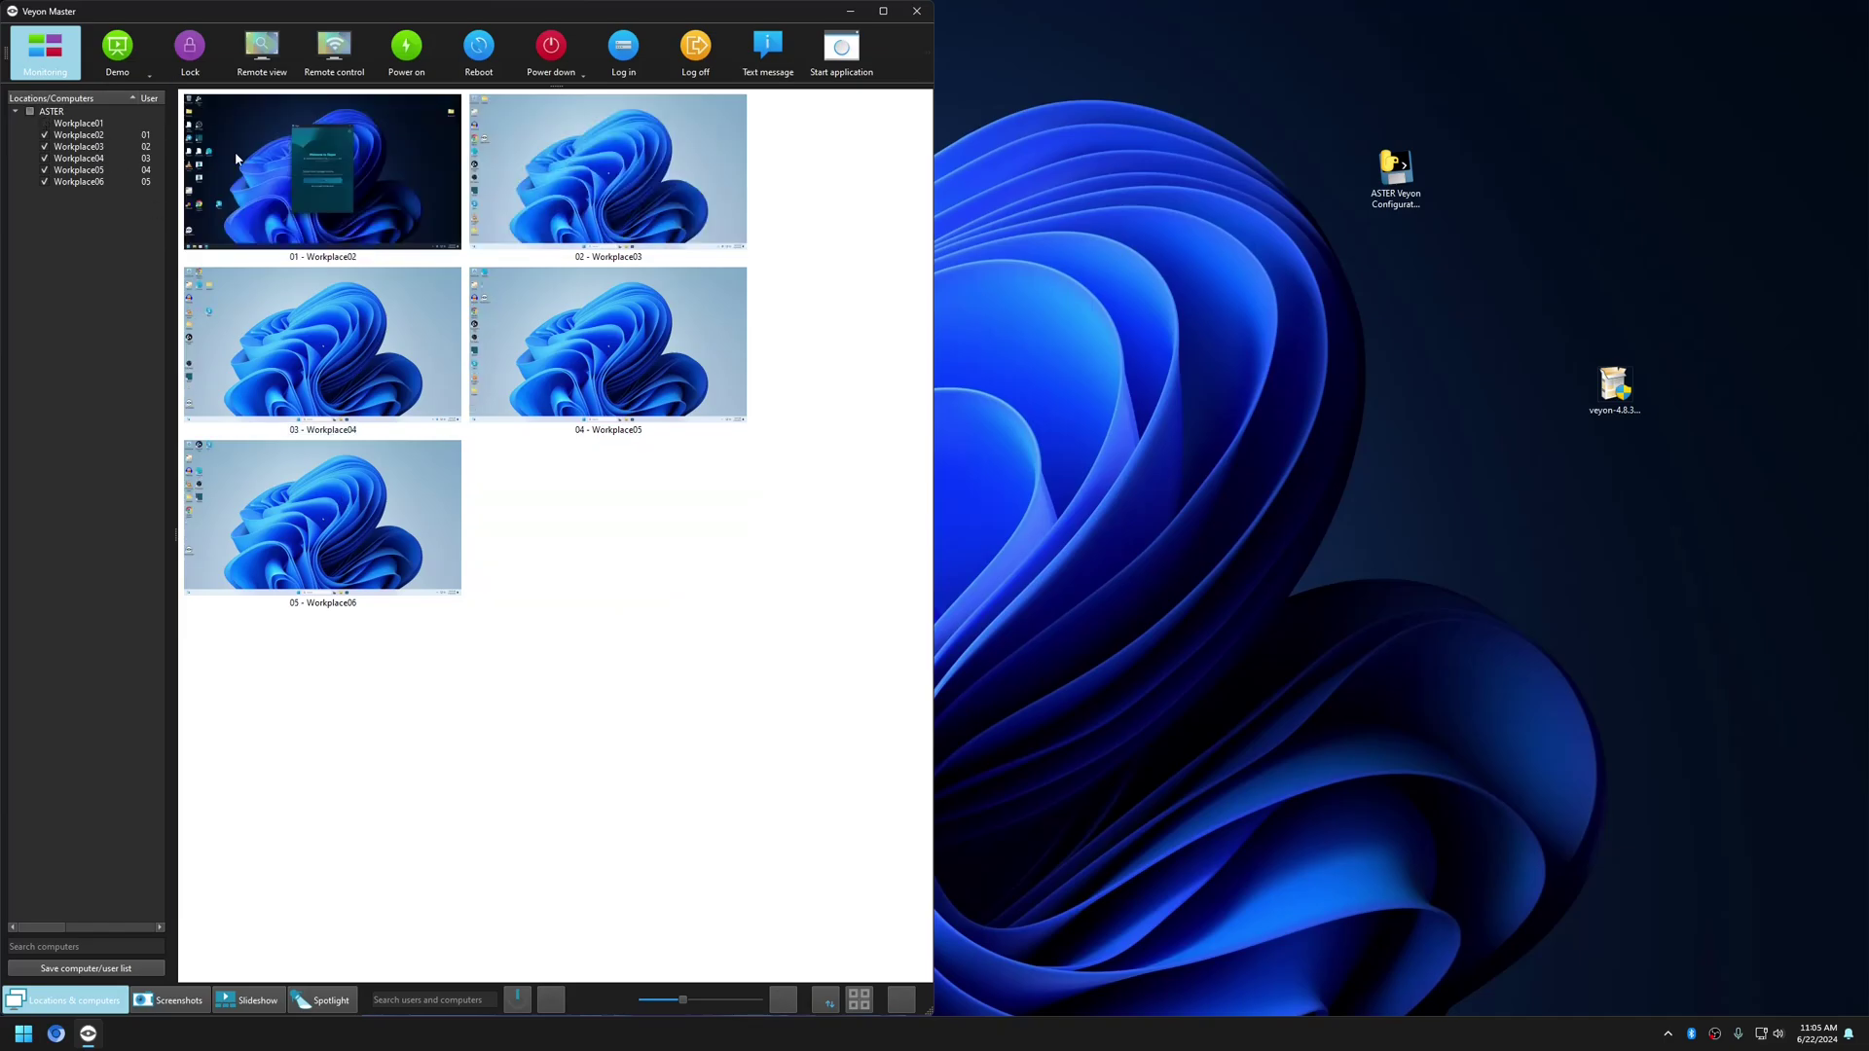
Remote-control Workplace03 to open YouTube in Chrome, then end the session
right_click(582, 178)
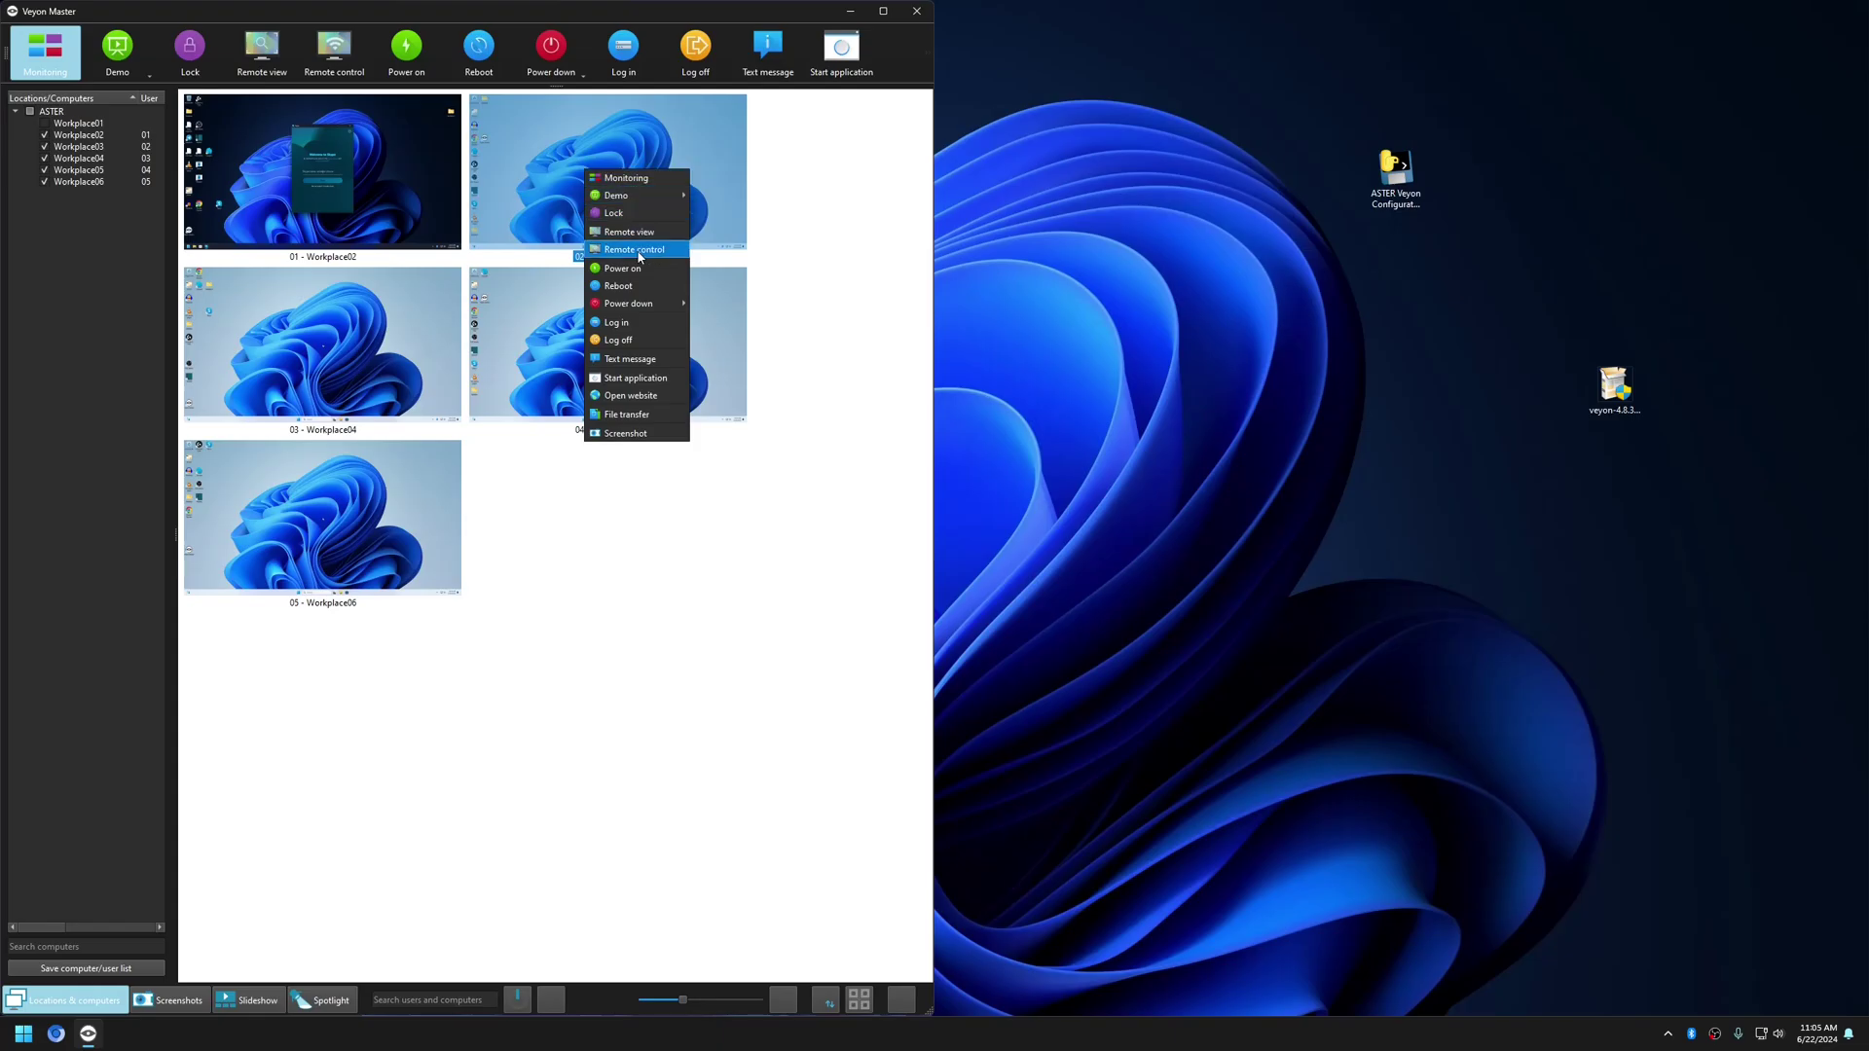
click(623, 252)
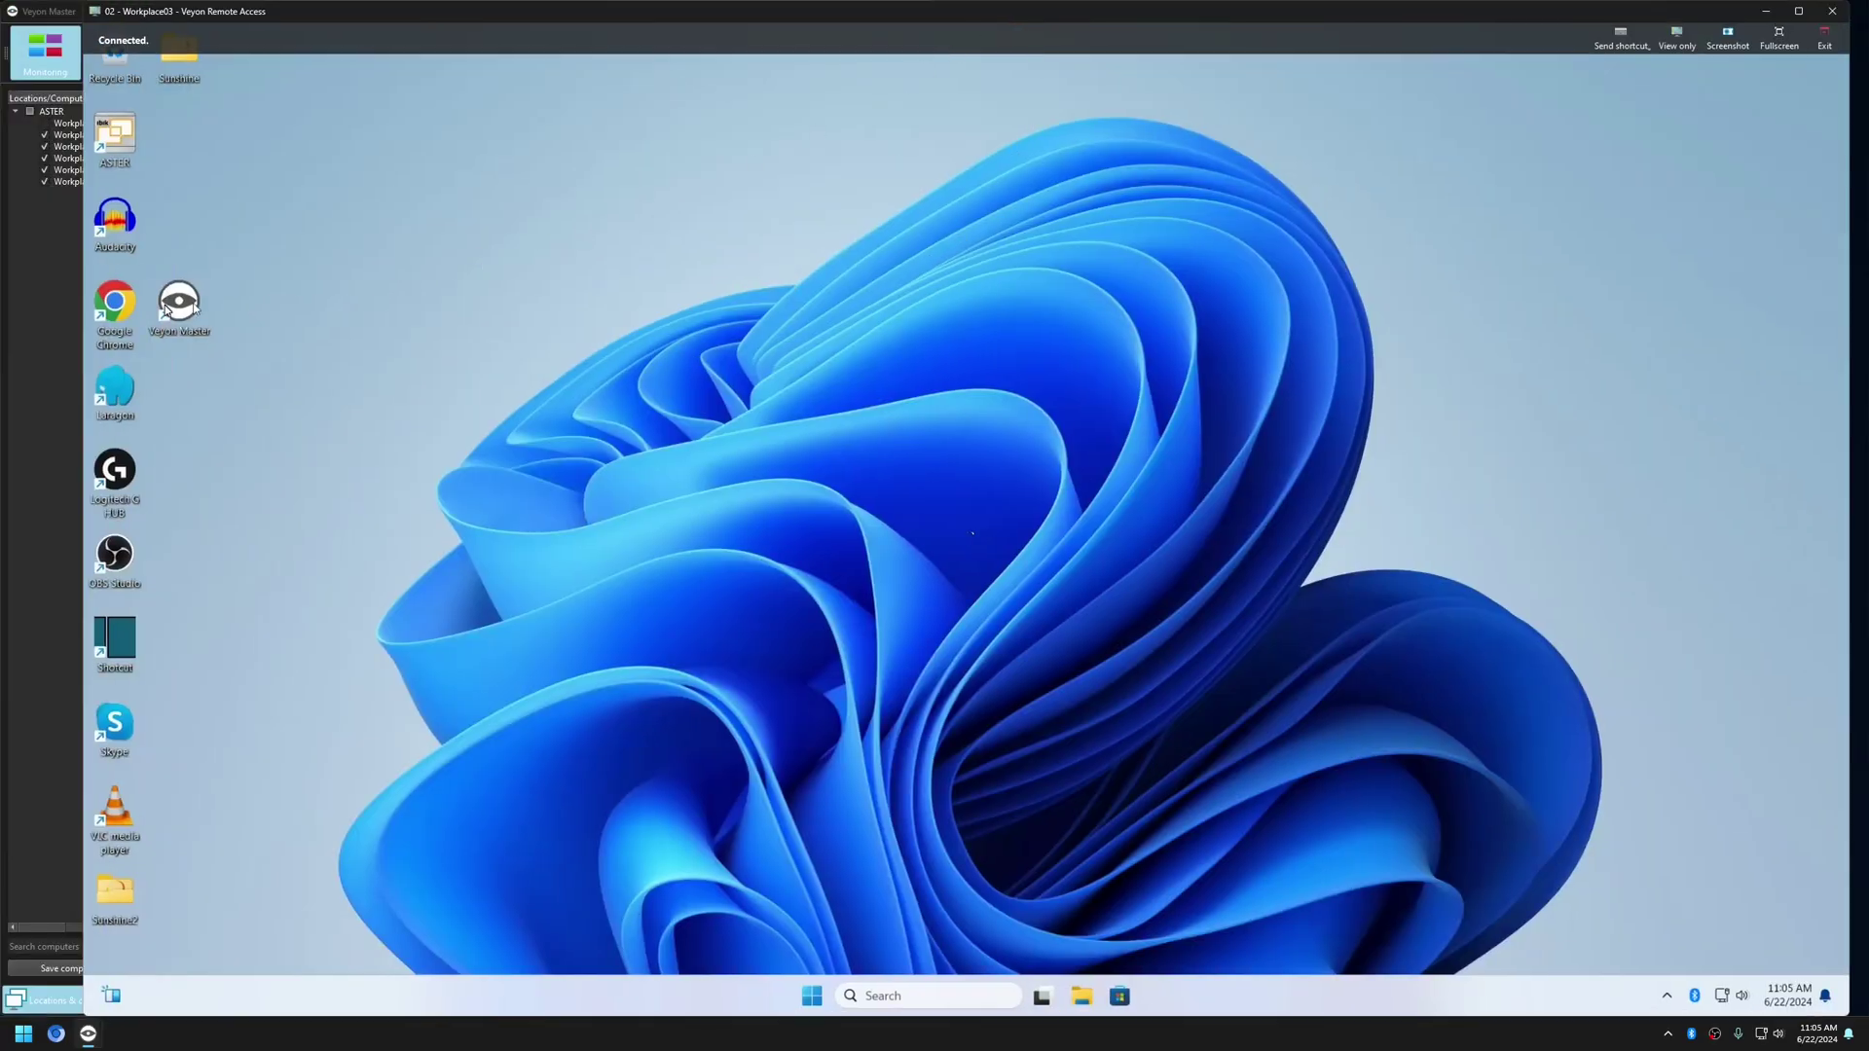
double_click(102, 306)
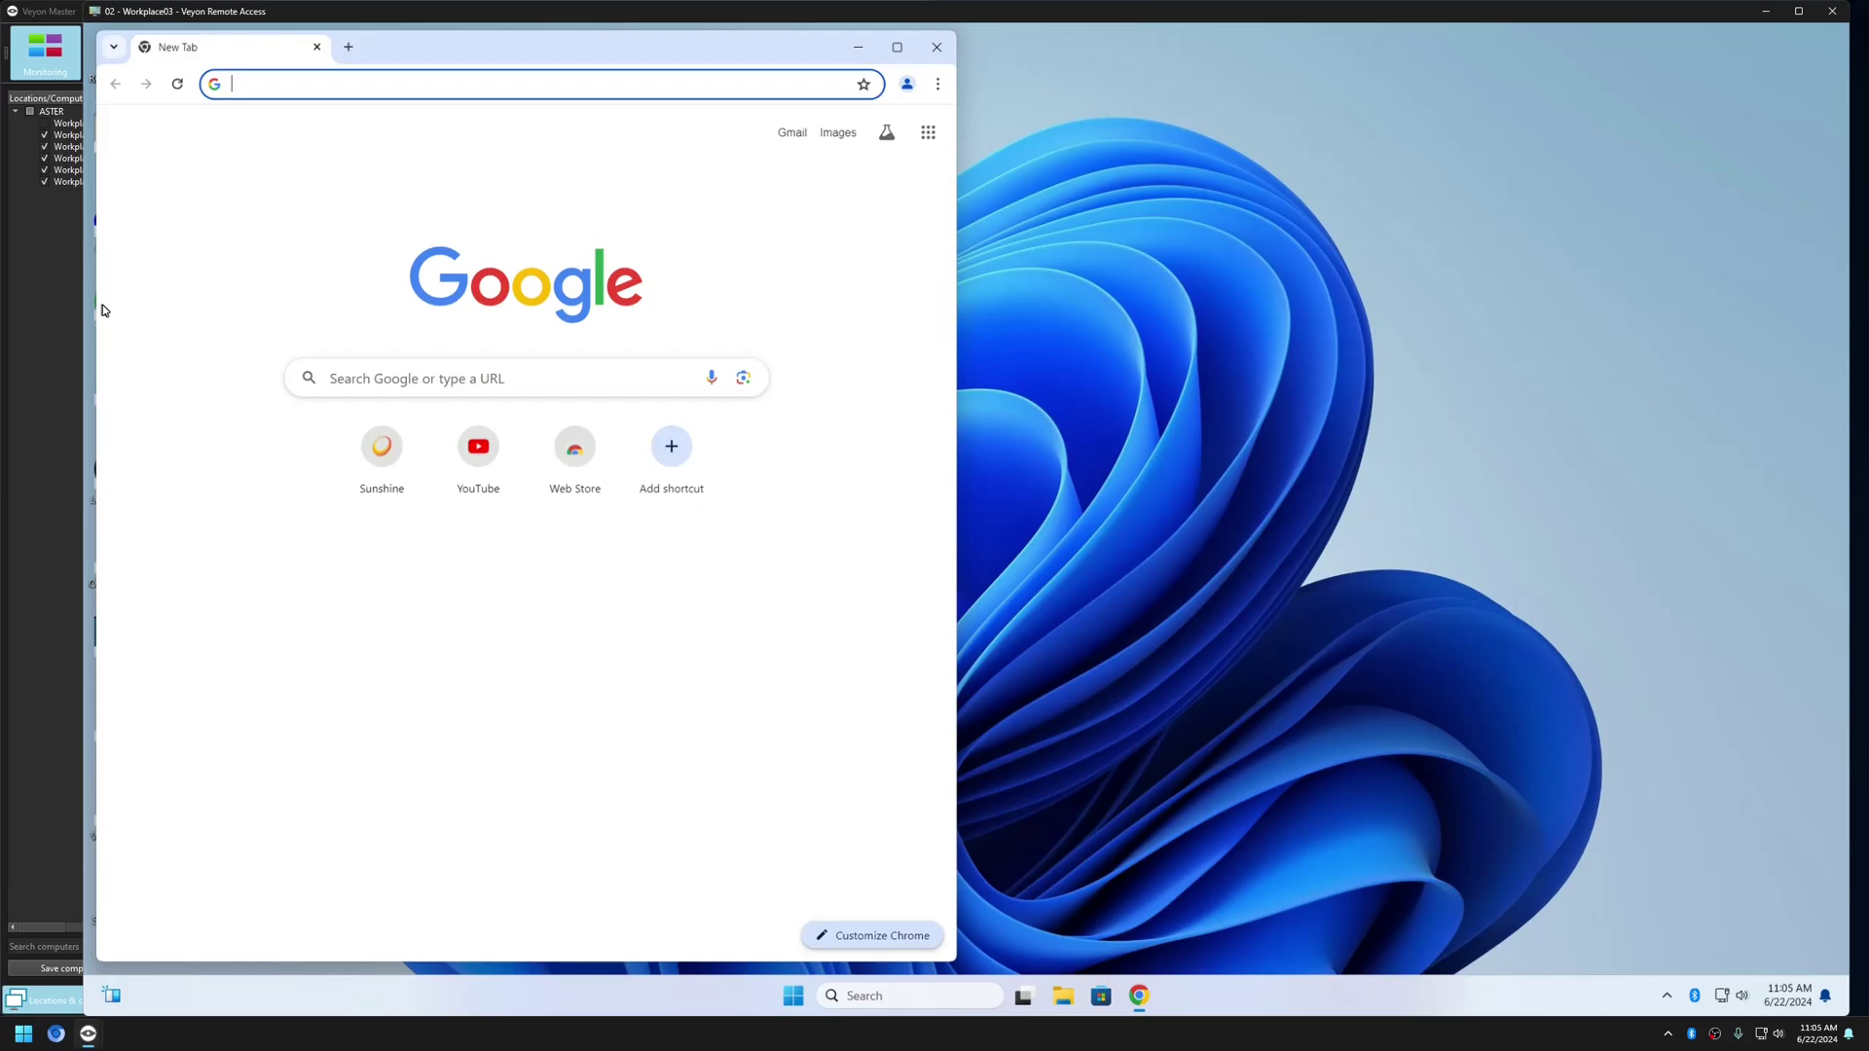
click(491, 459)
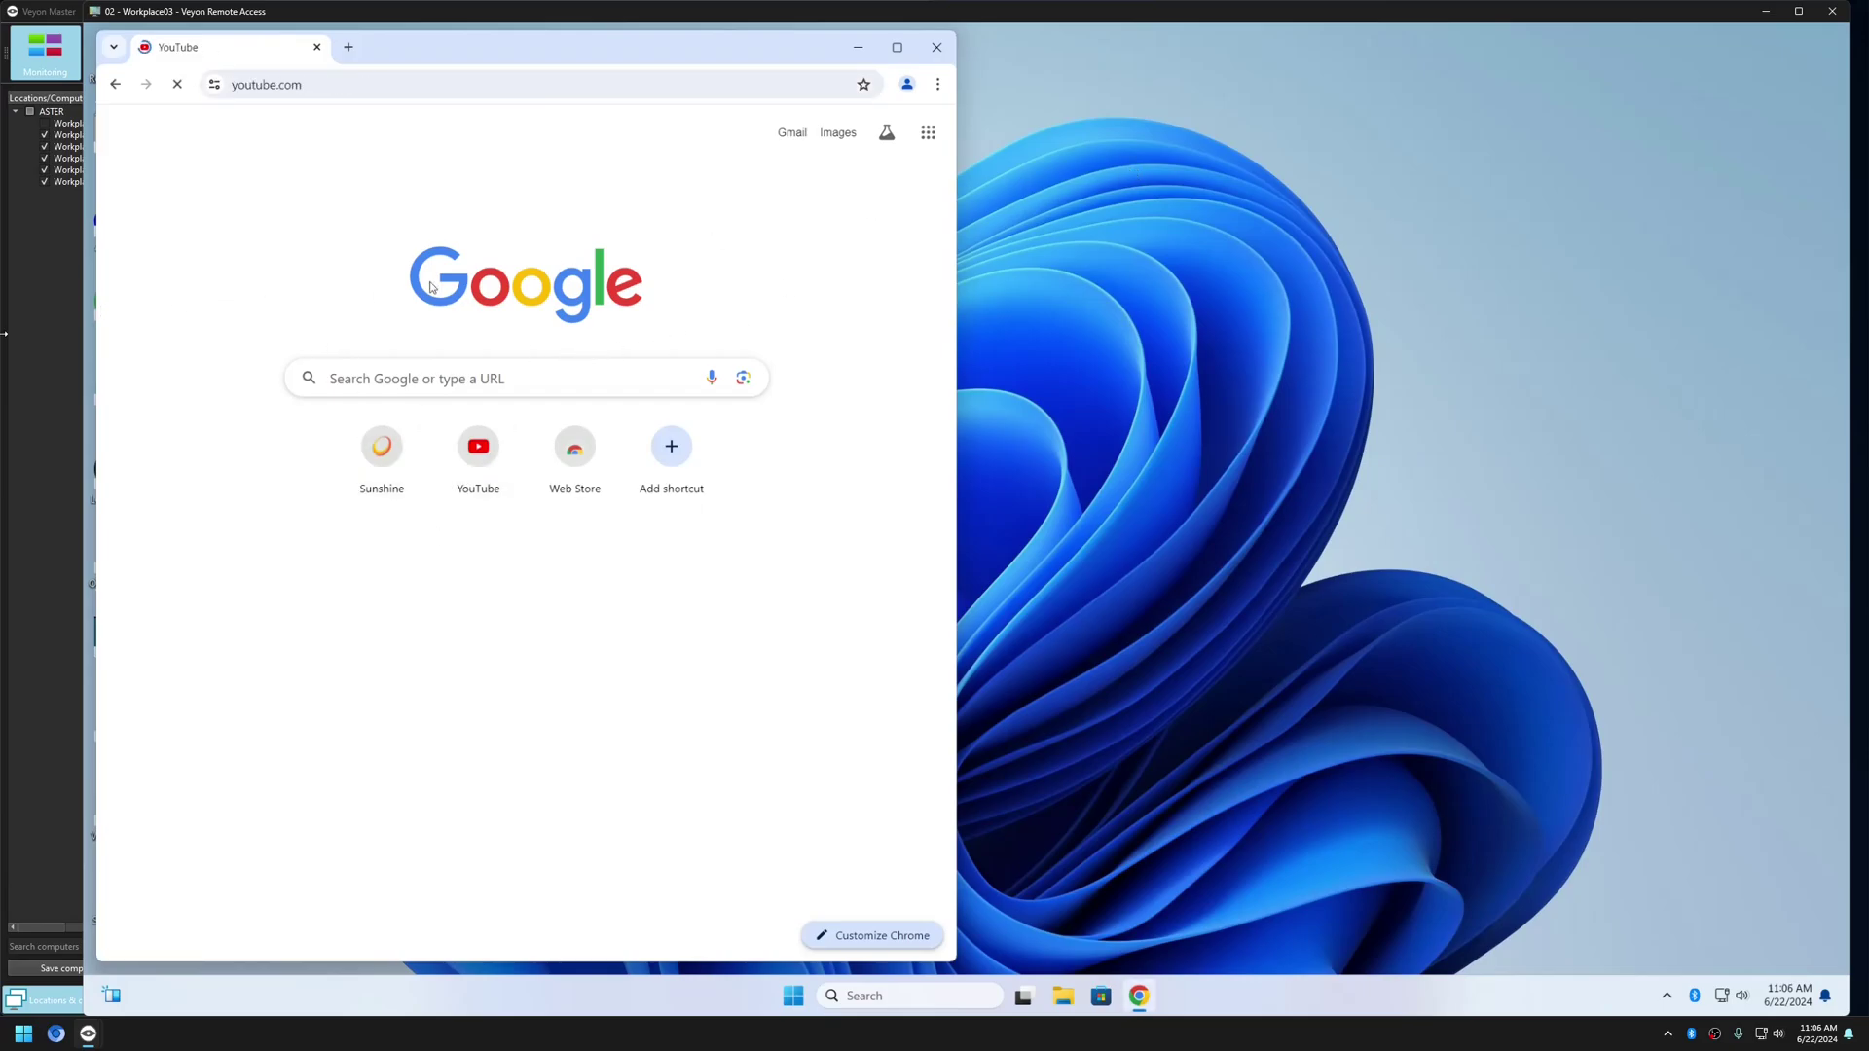
click(1835, 12)
Take remote control of Workplace05 and end the session again
right_click(574, 335)
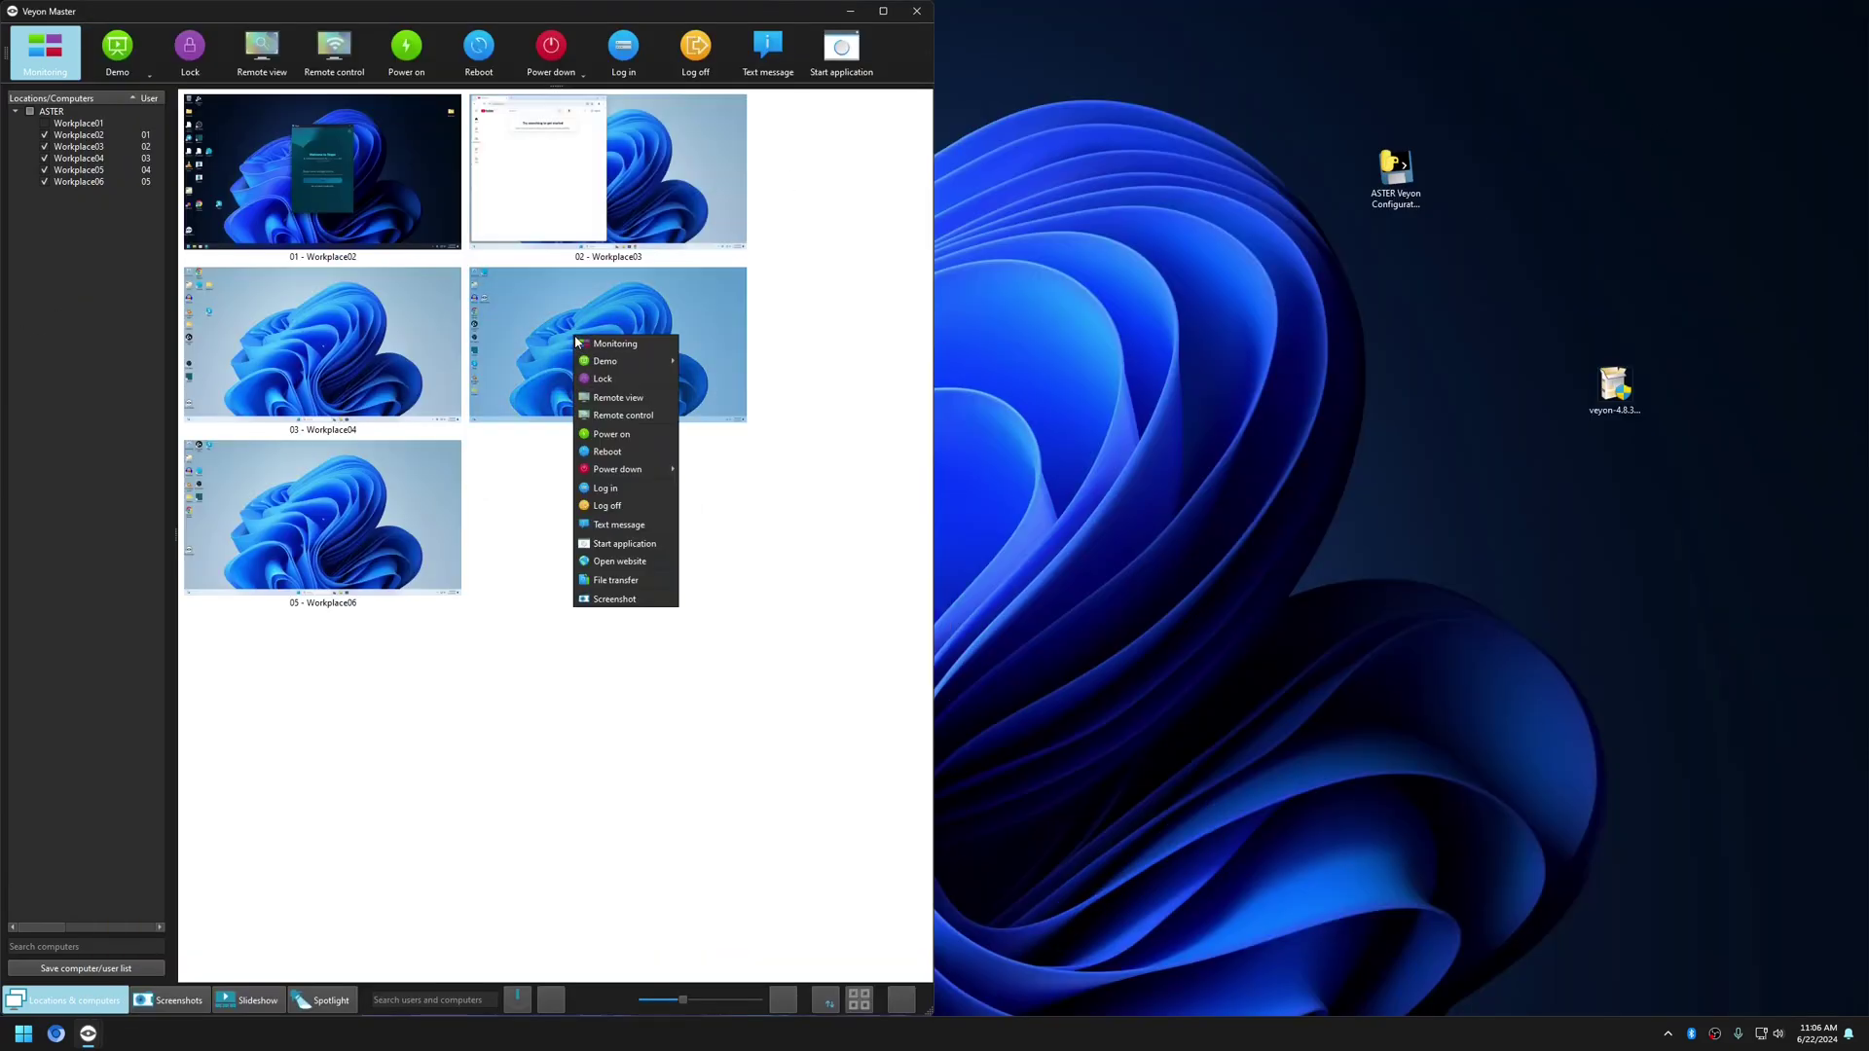
click(651, 412)
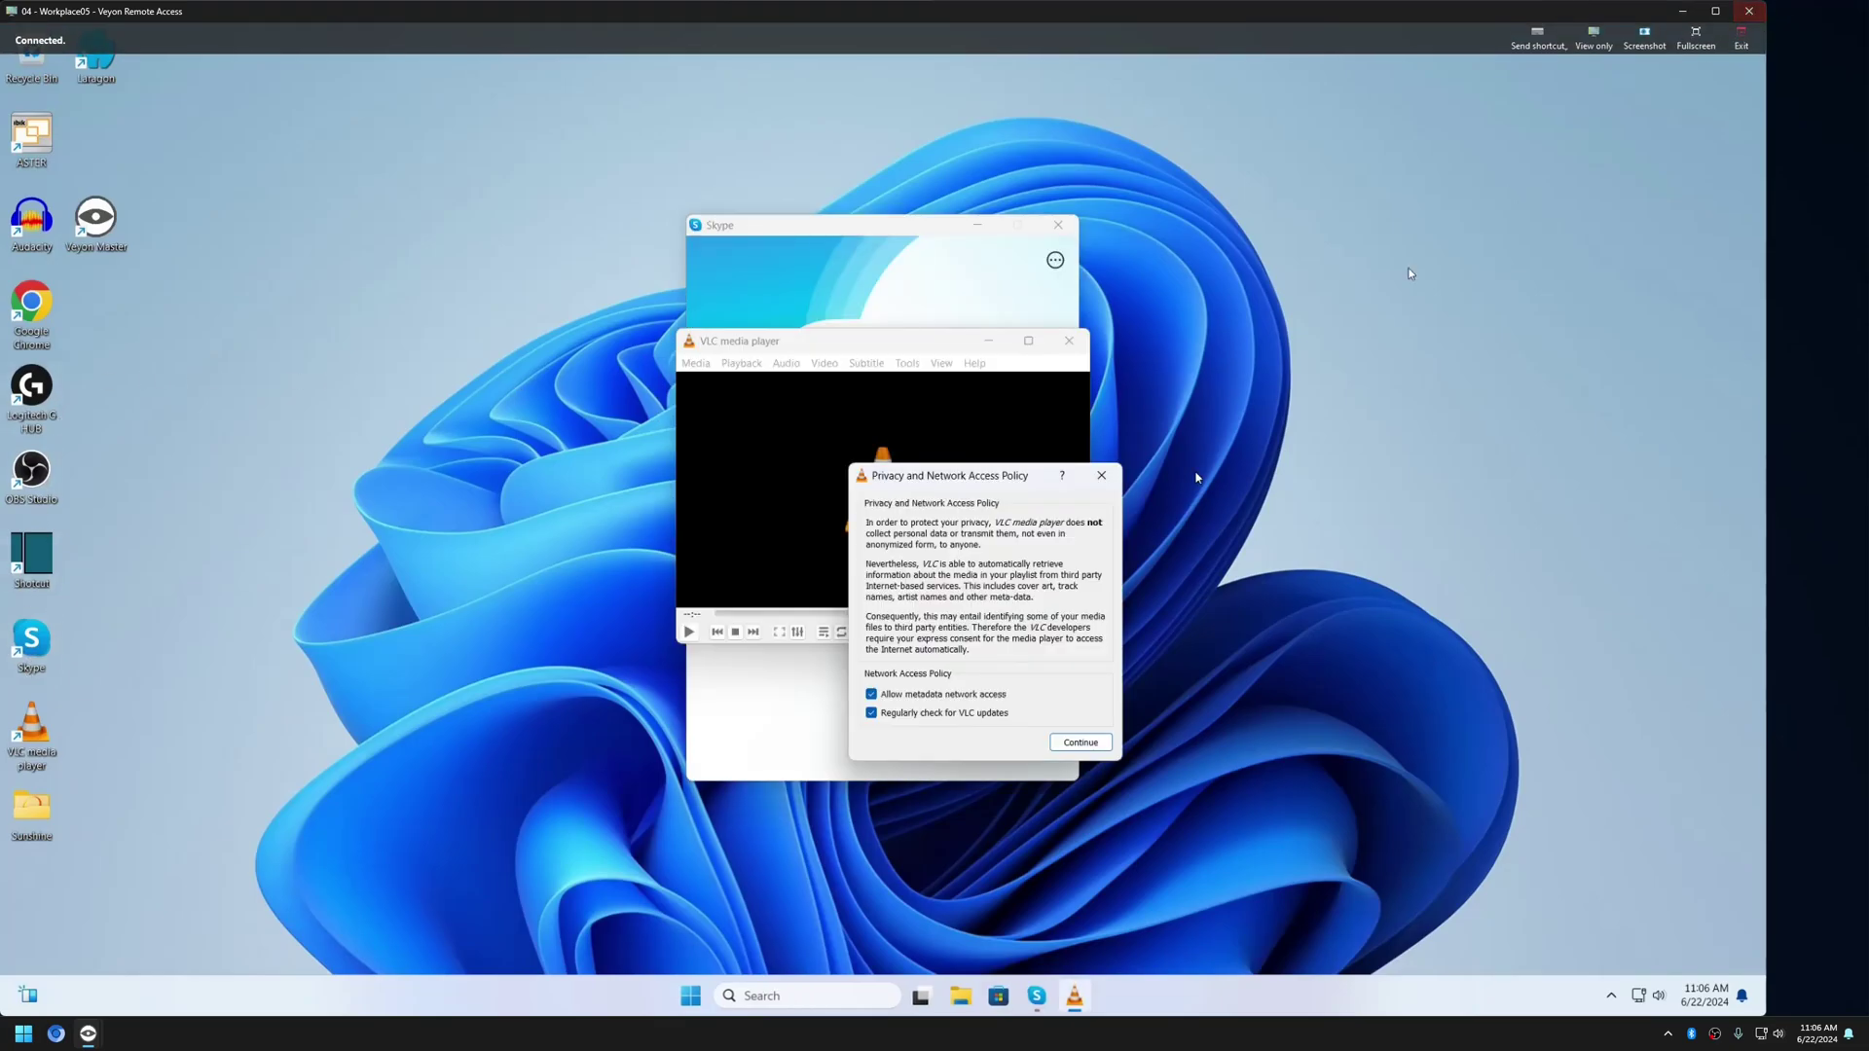
click(1749, 11)
Remote-control Workplace04 to open the Chrome Web Store, then end the session
right_click(333, 371)
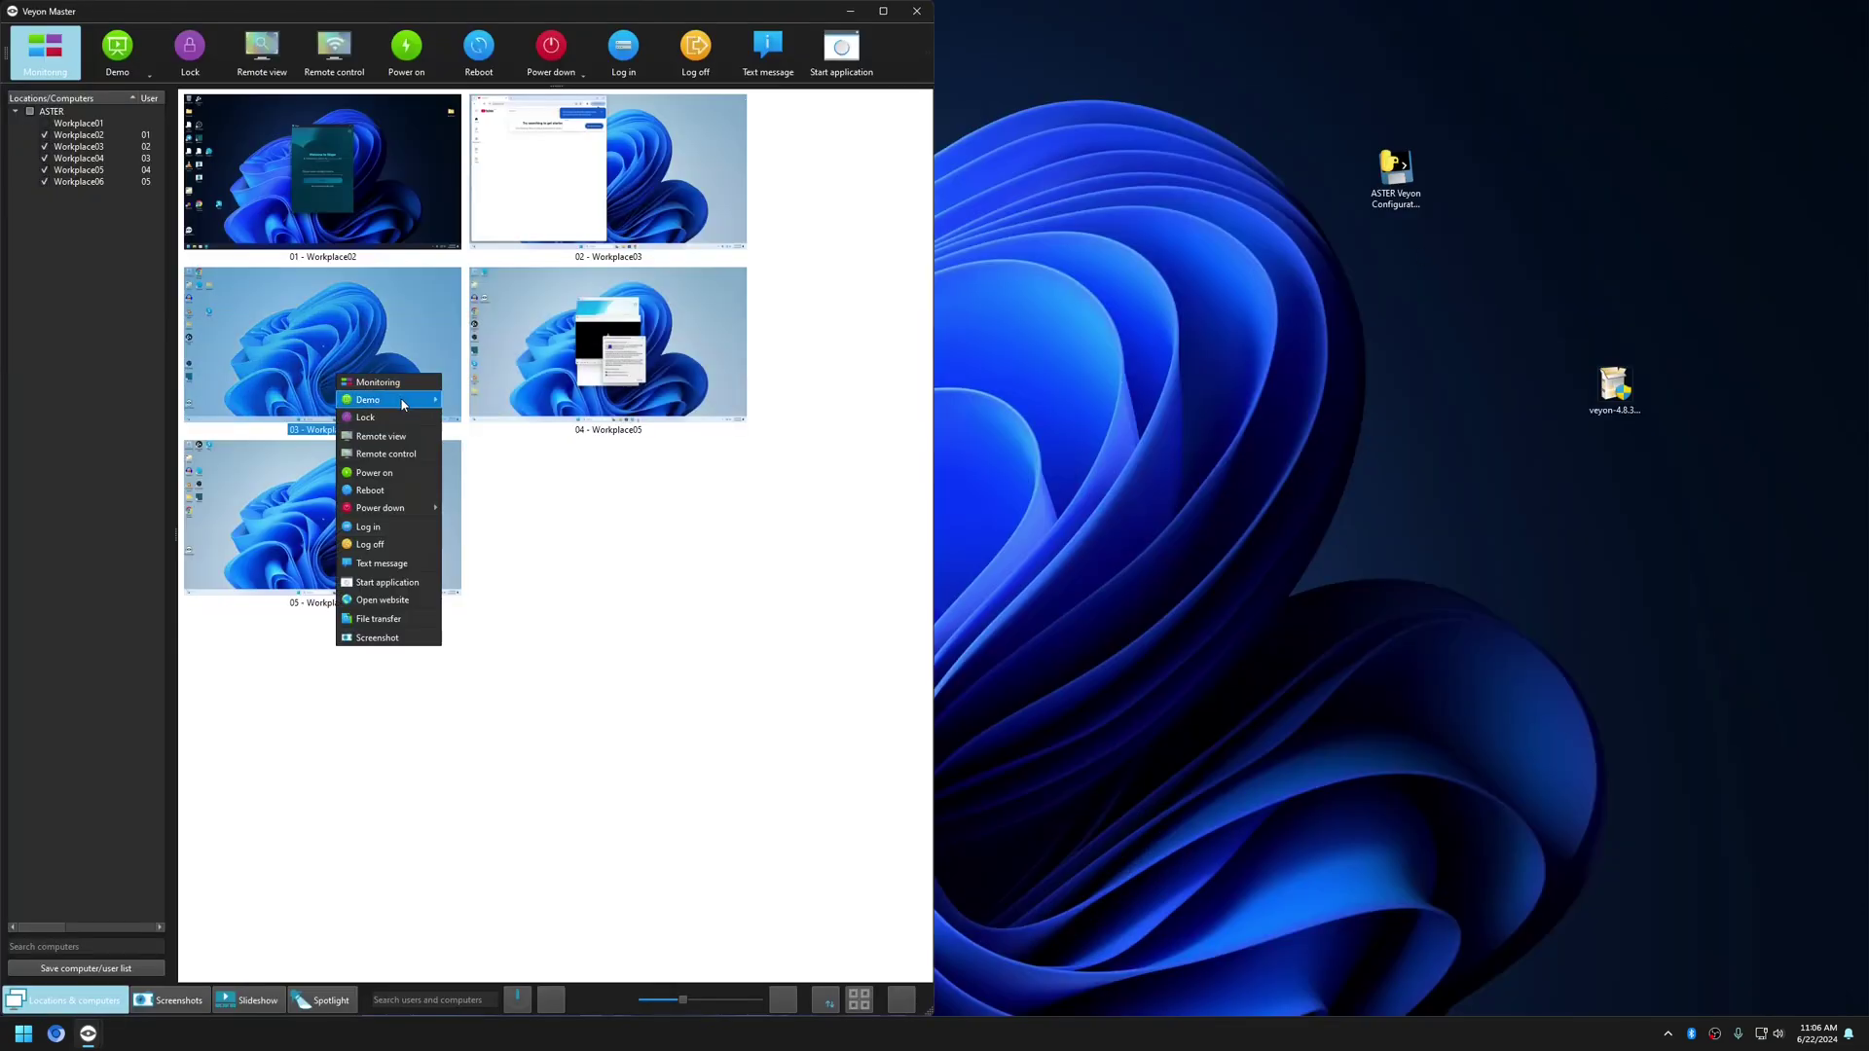
click(421, 456)
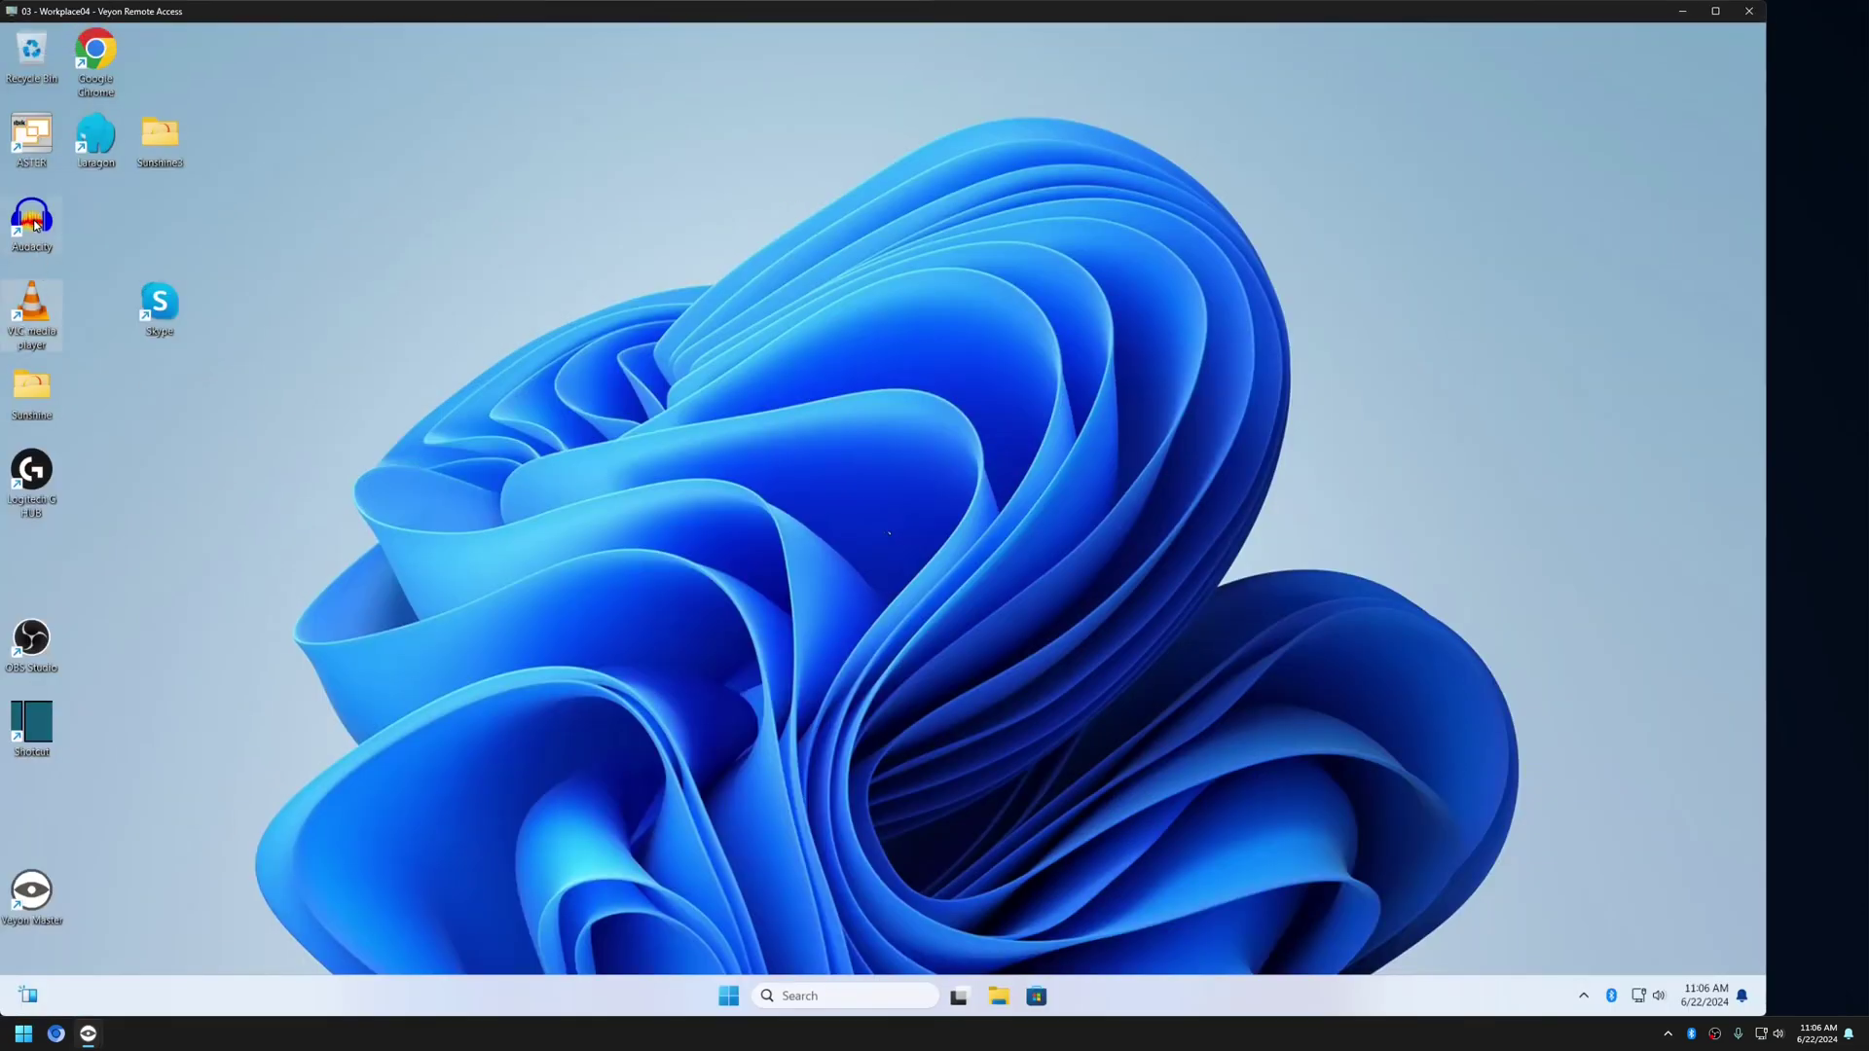
double_click(96, 56)
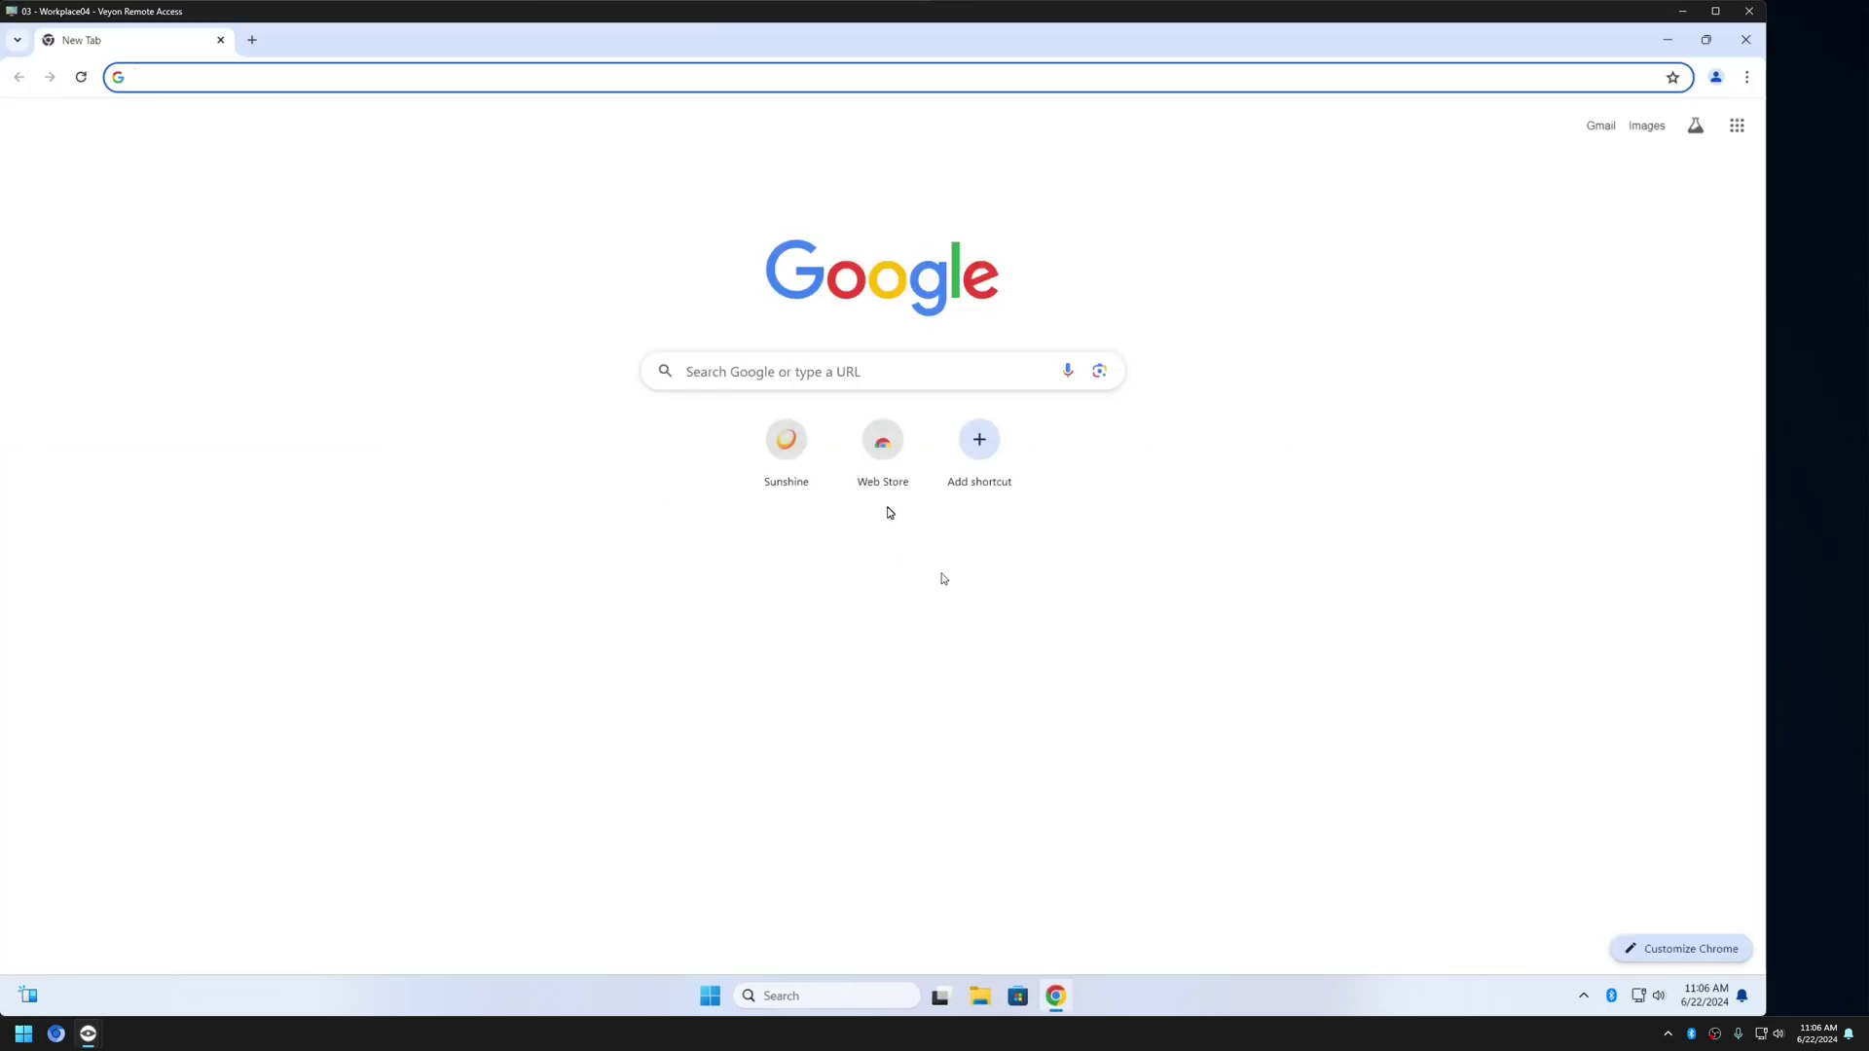
click(881, 450)
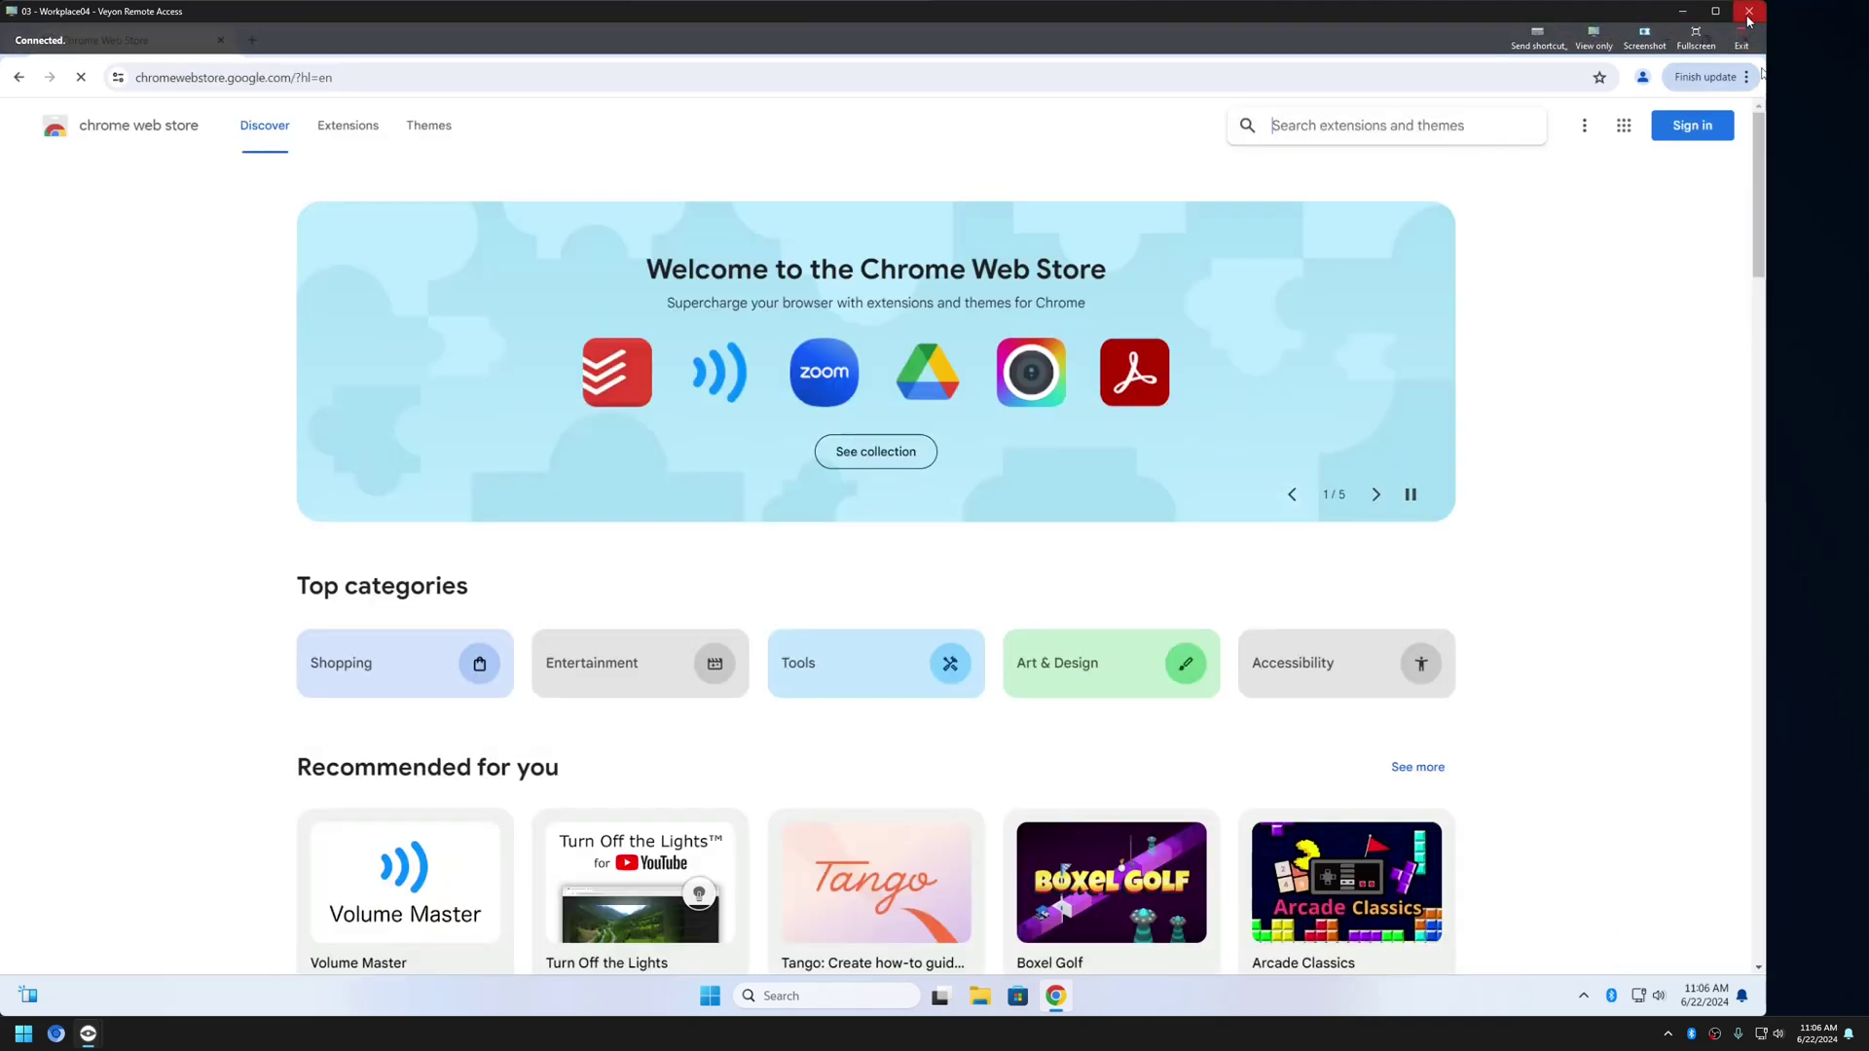
click(1750, 11)
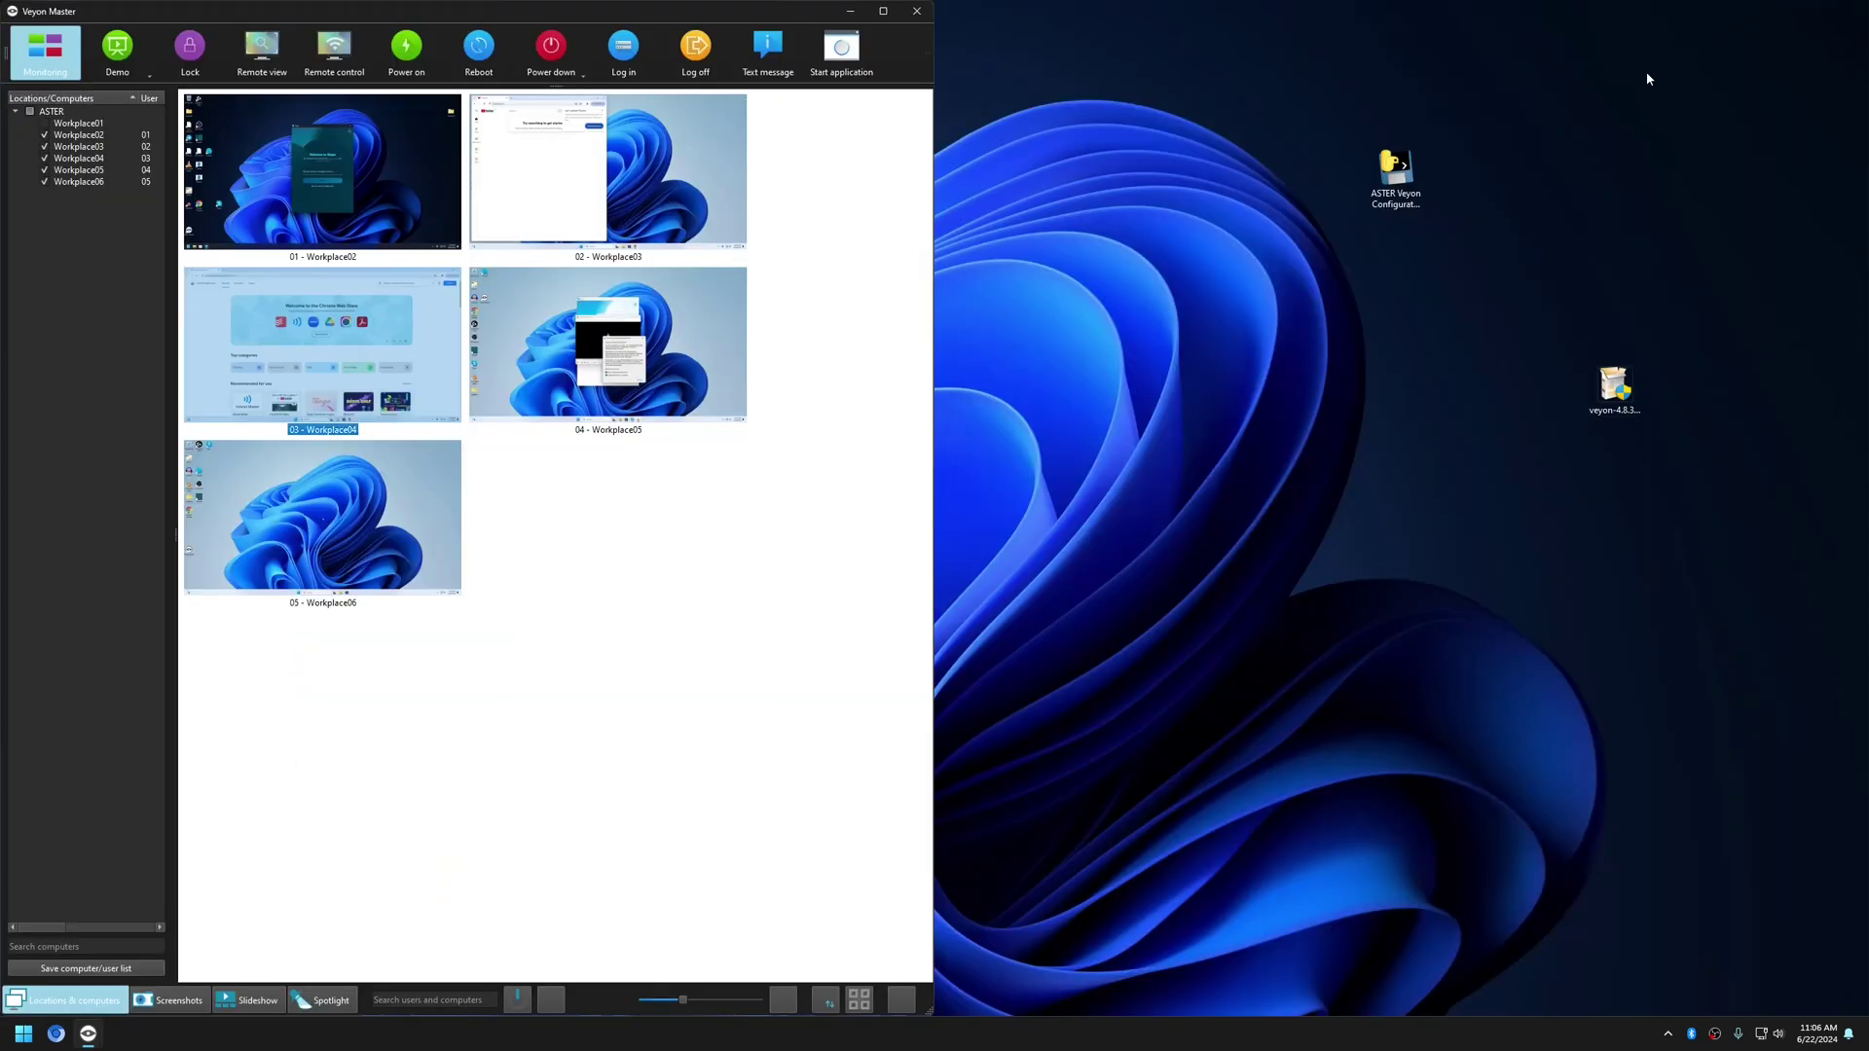
click(575, 612)
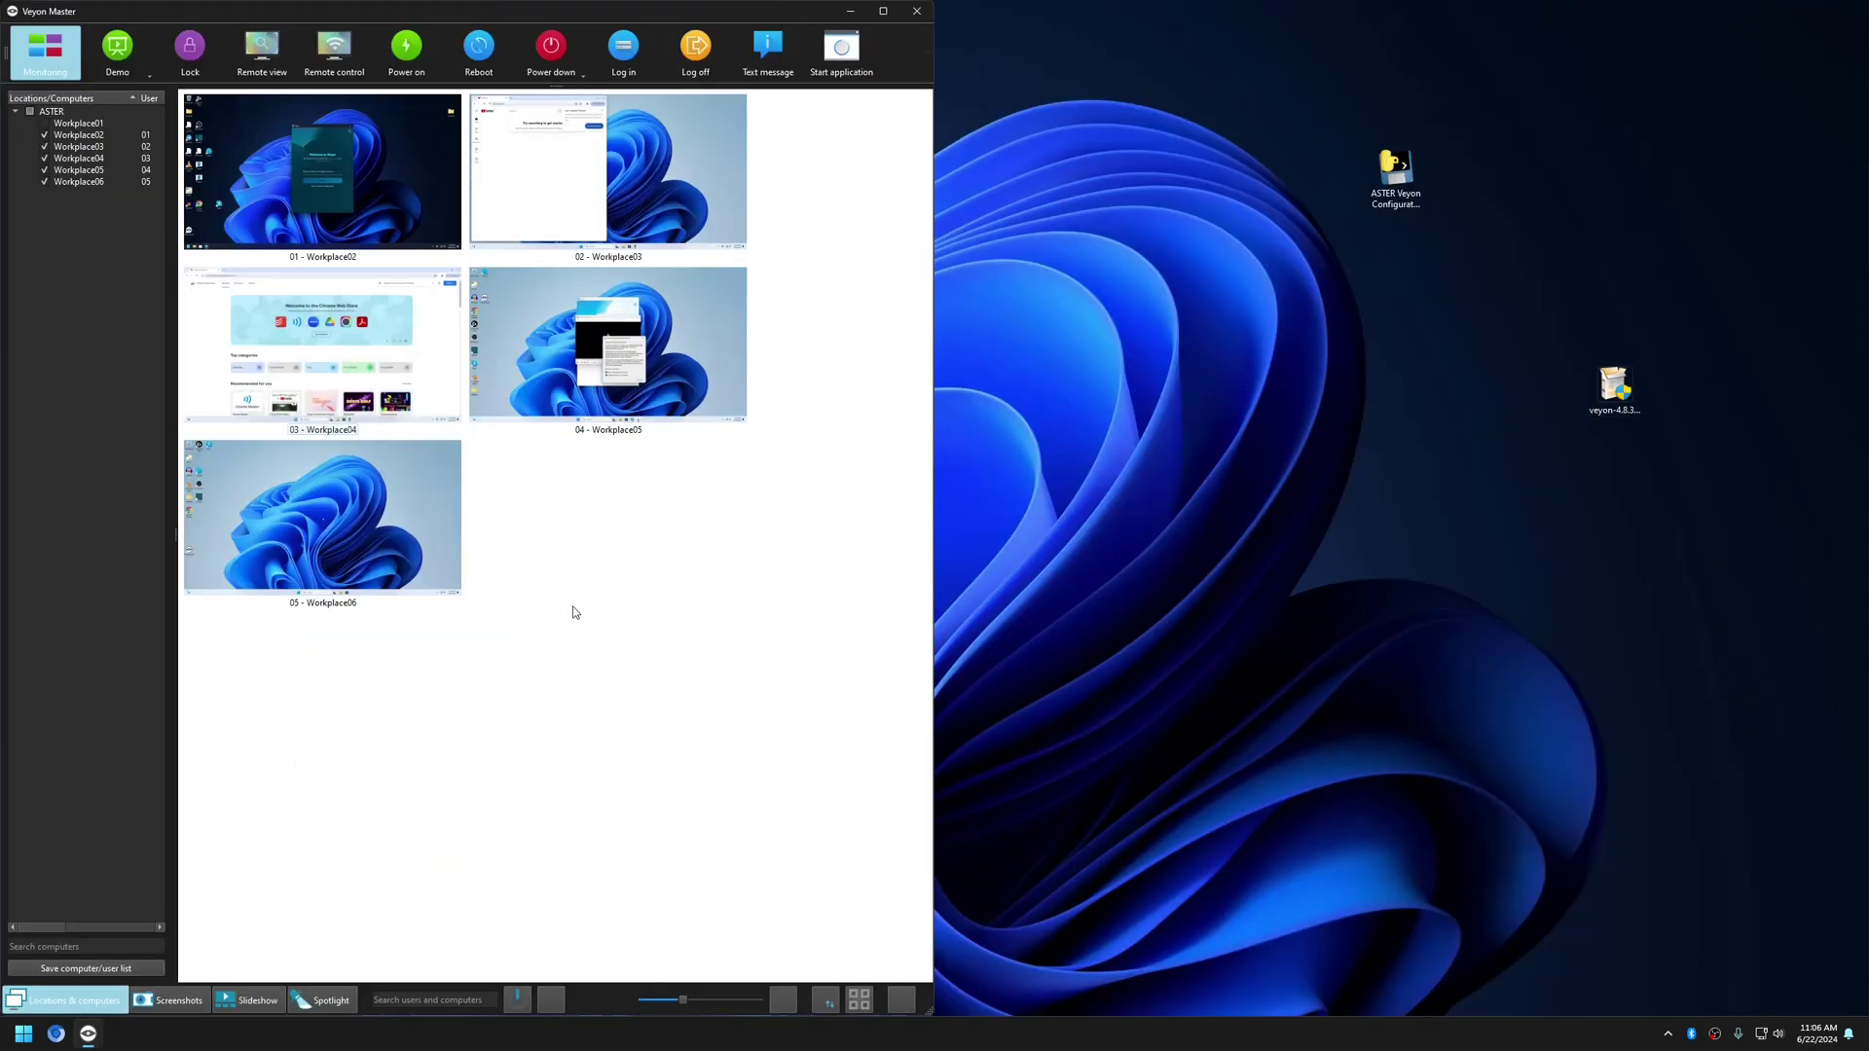
Remote-control Workplace06 to open File Explorer, end the session, and dismiss the firewall warning
right_click(377, 523)
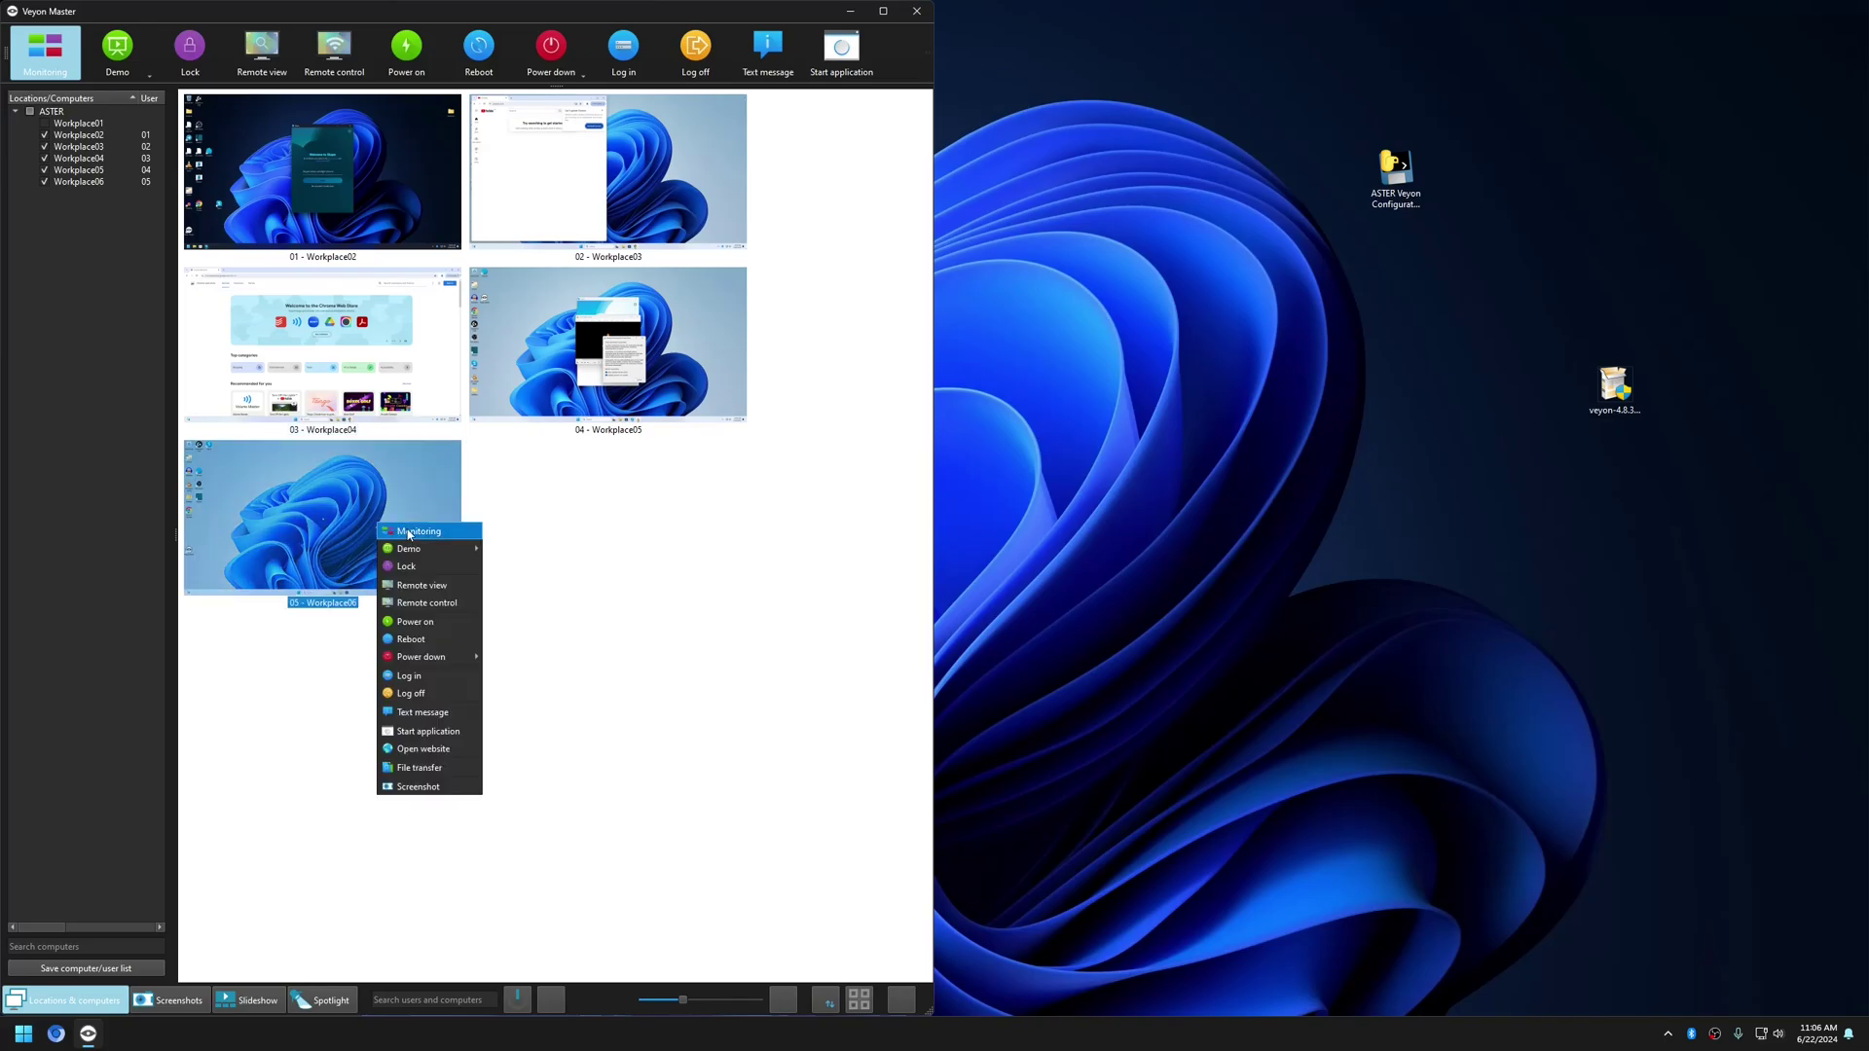
click(435, 603)
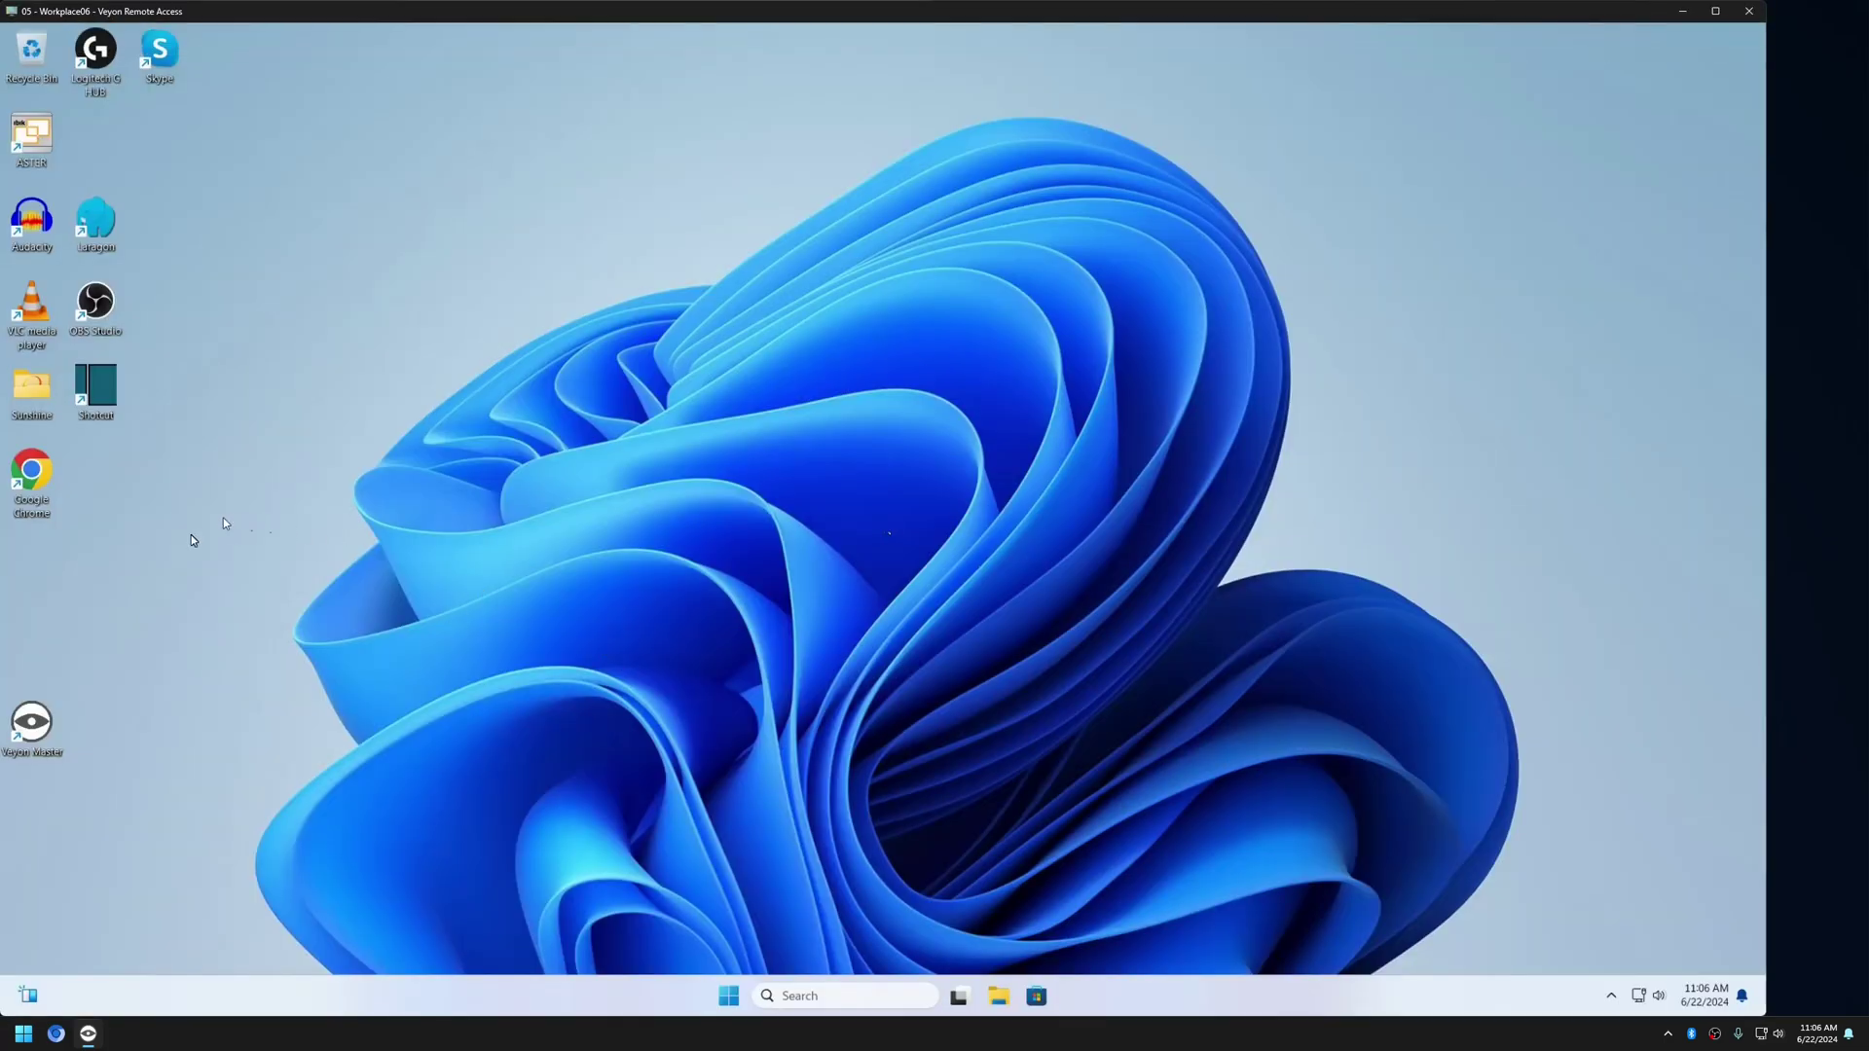
click(728, 995)
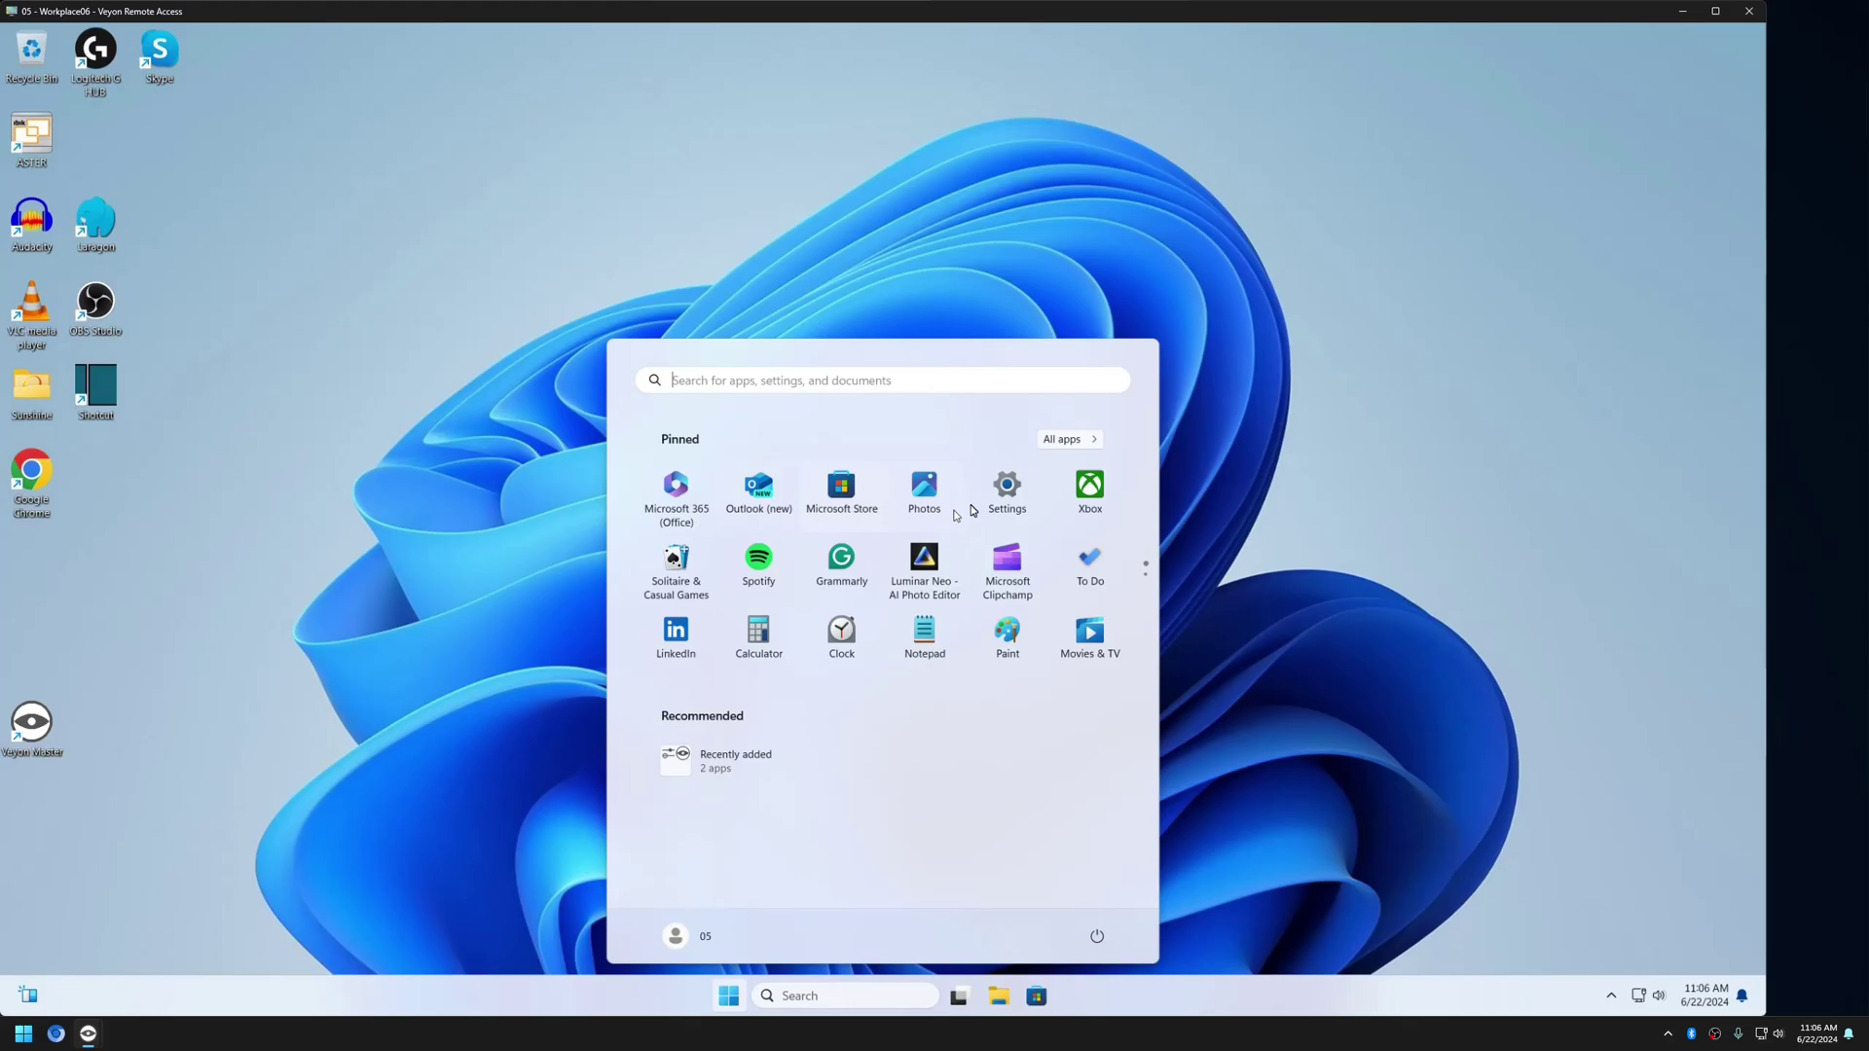
key(super+e)
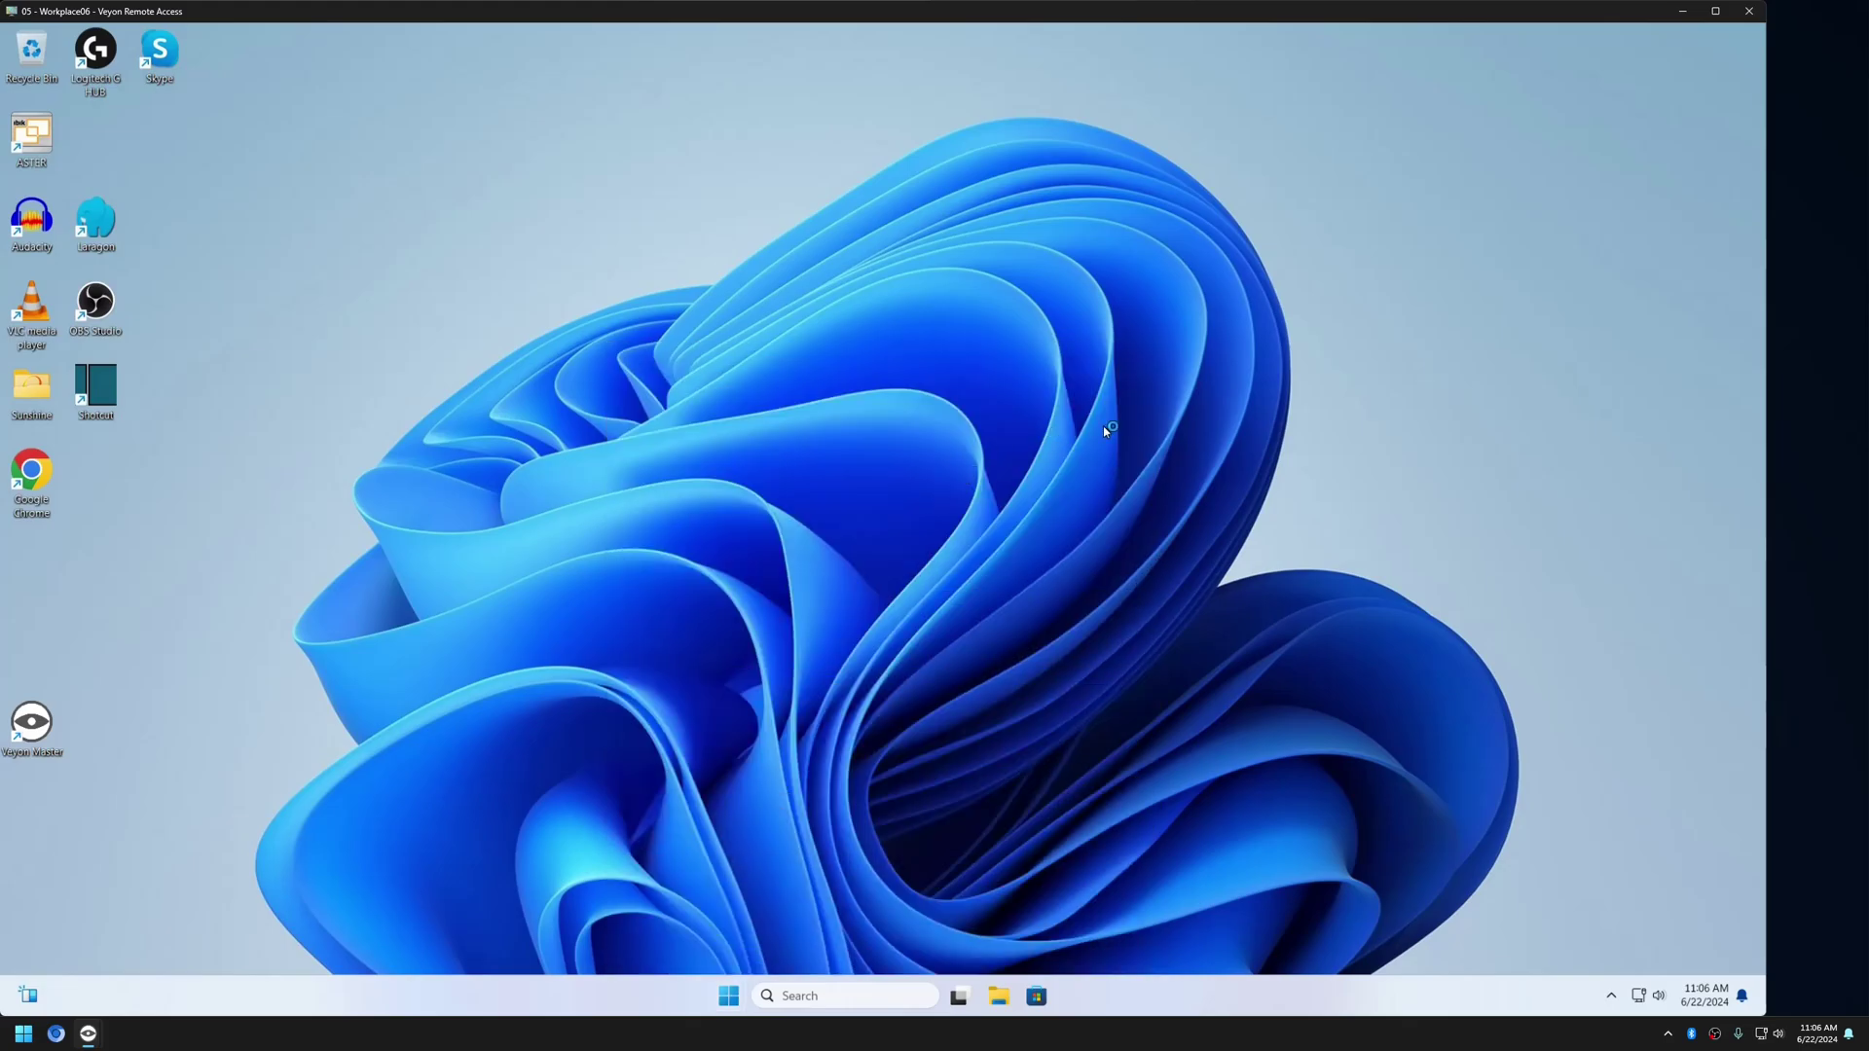
click(1749, 12)
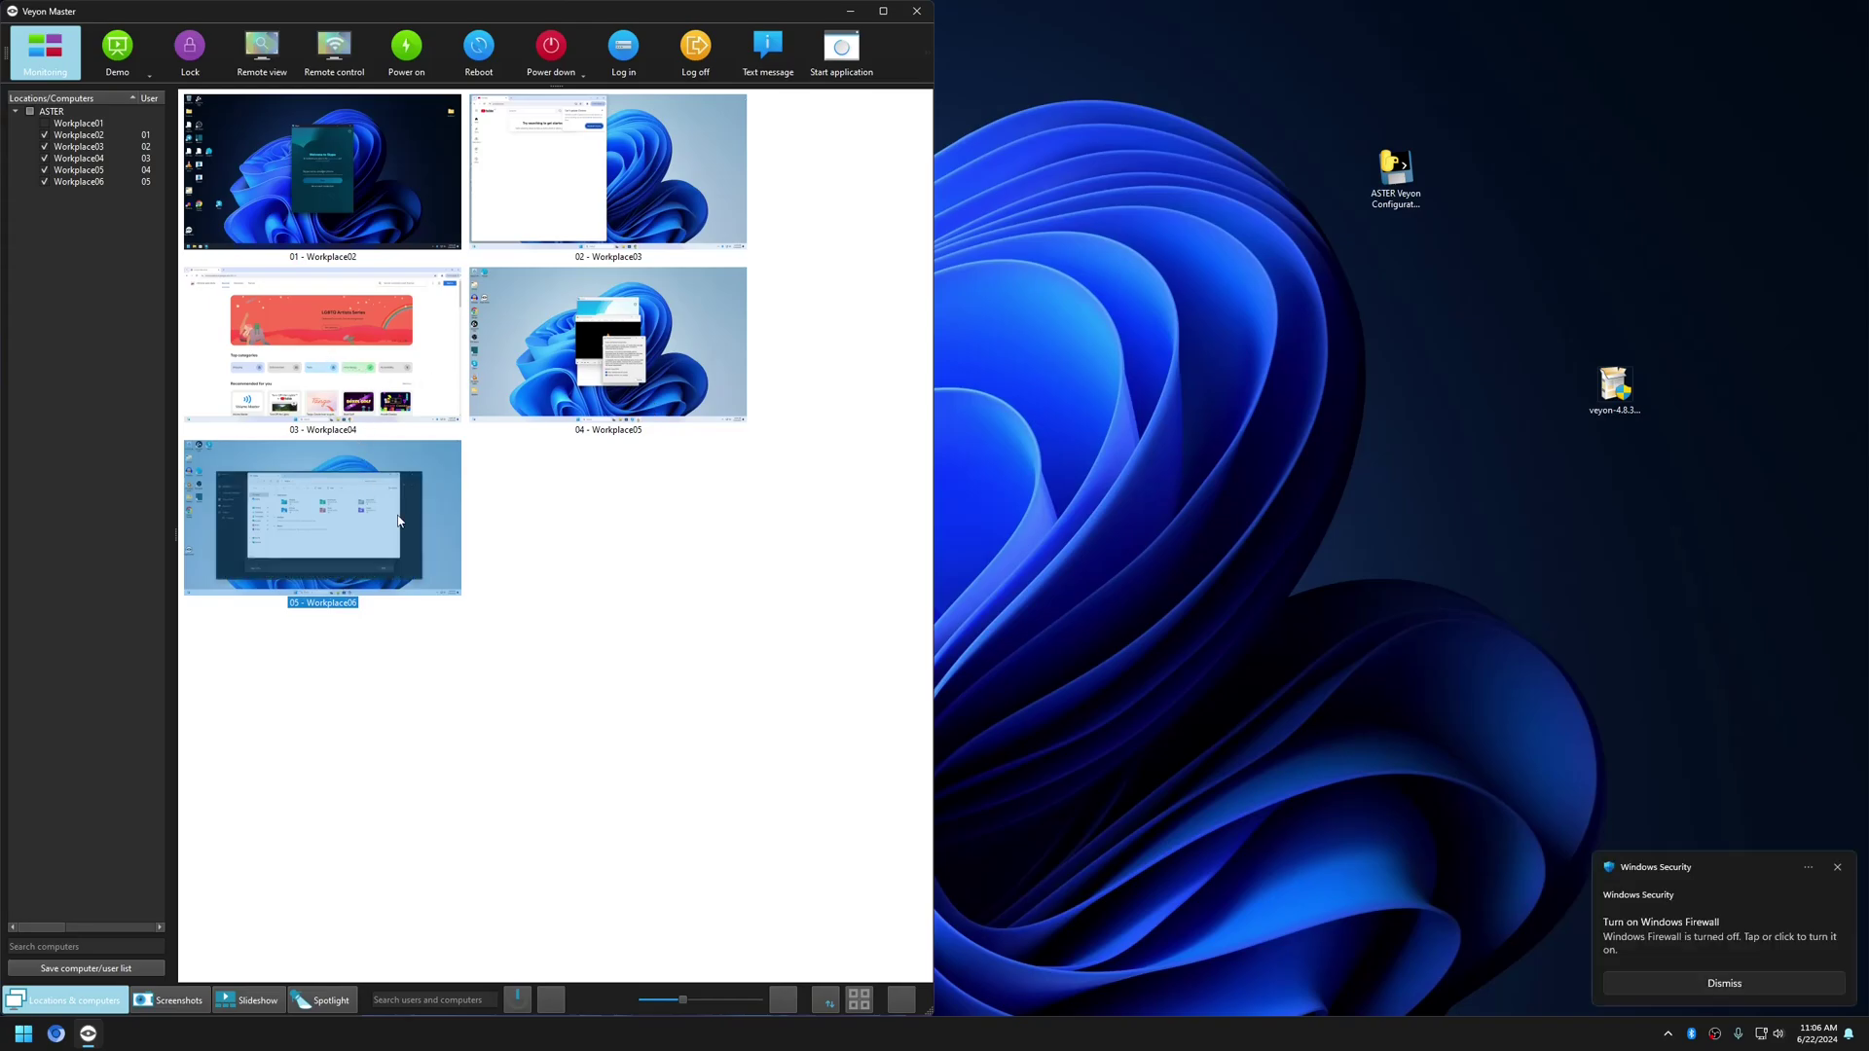
click(1838, 868)
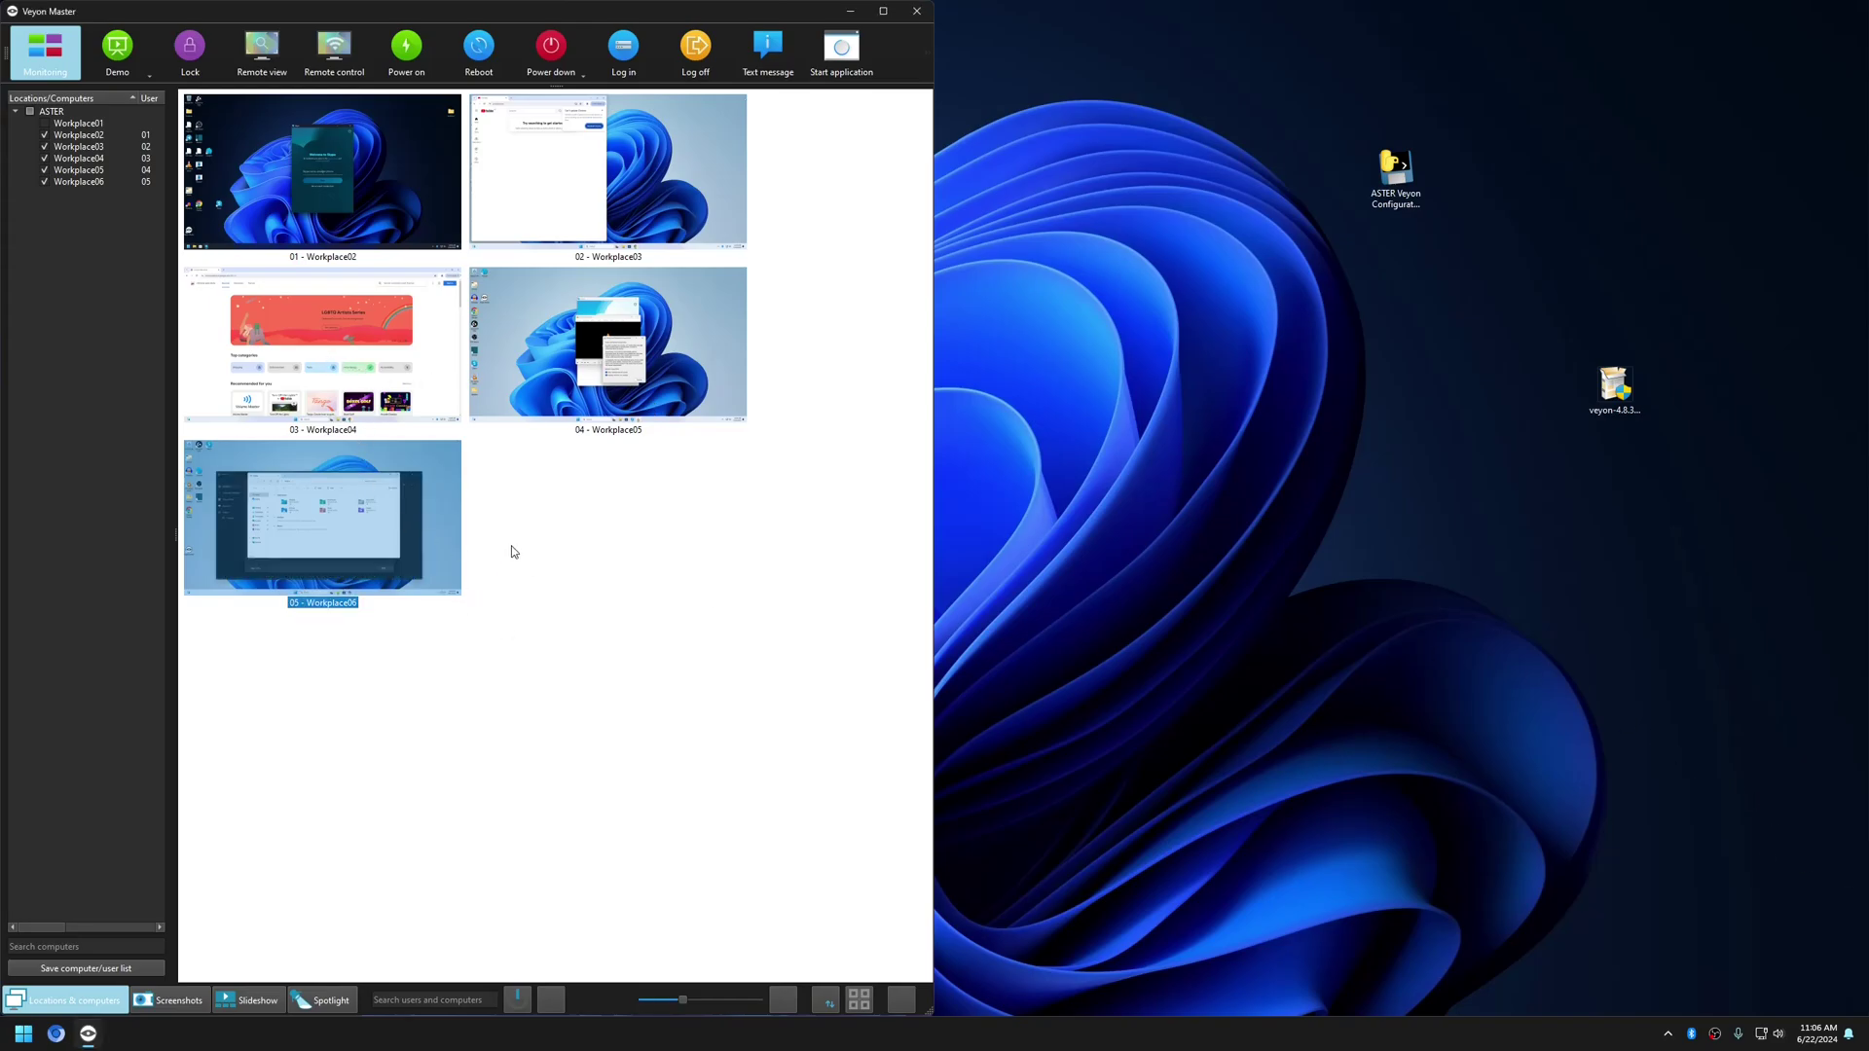
Share your own screen fullscreen to all workplaces via Demo, then stop the share
click(149, 74)
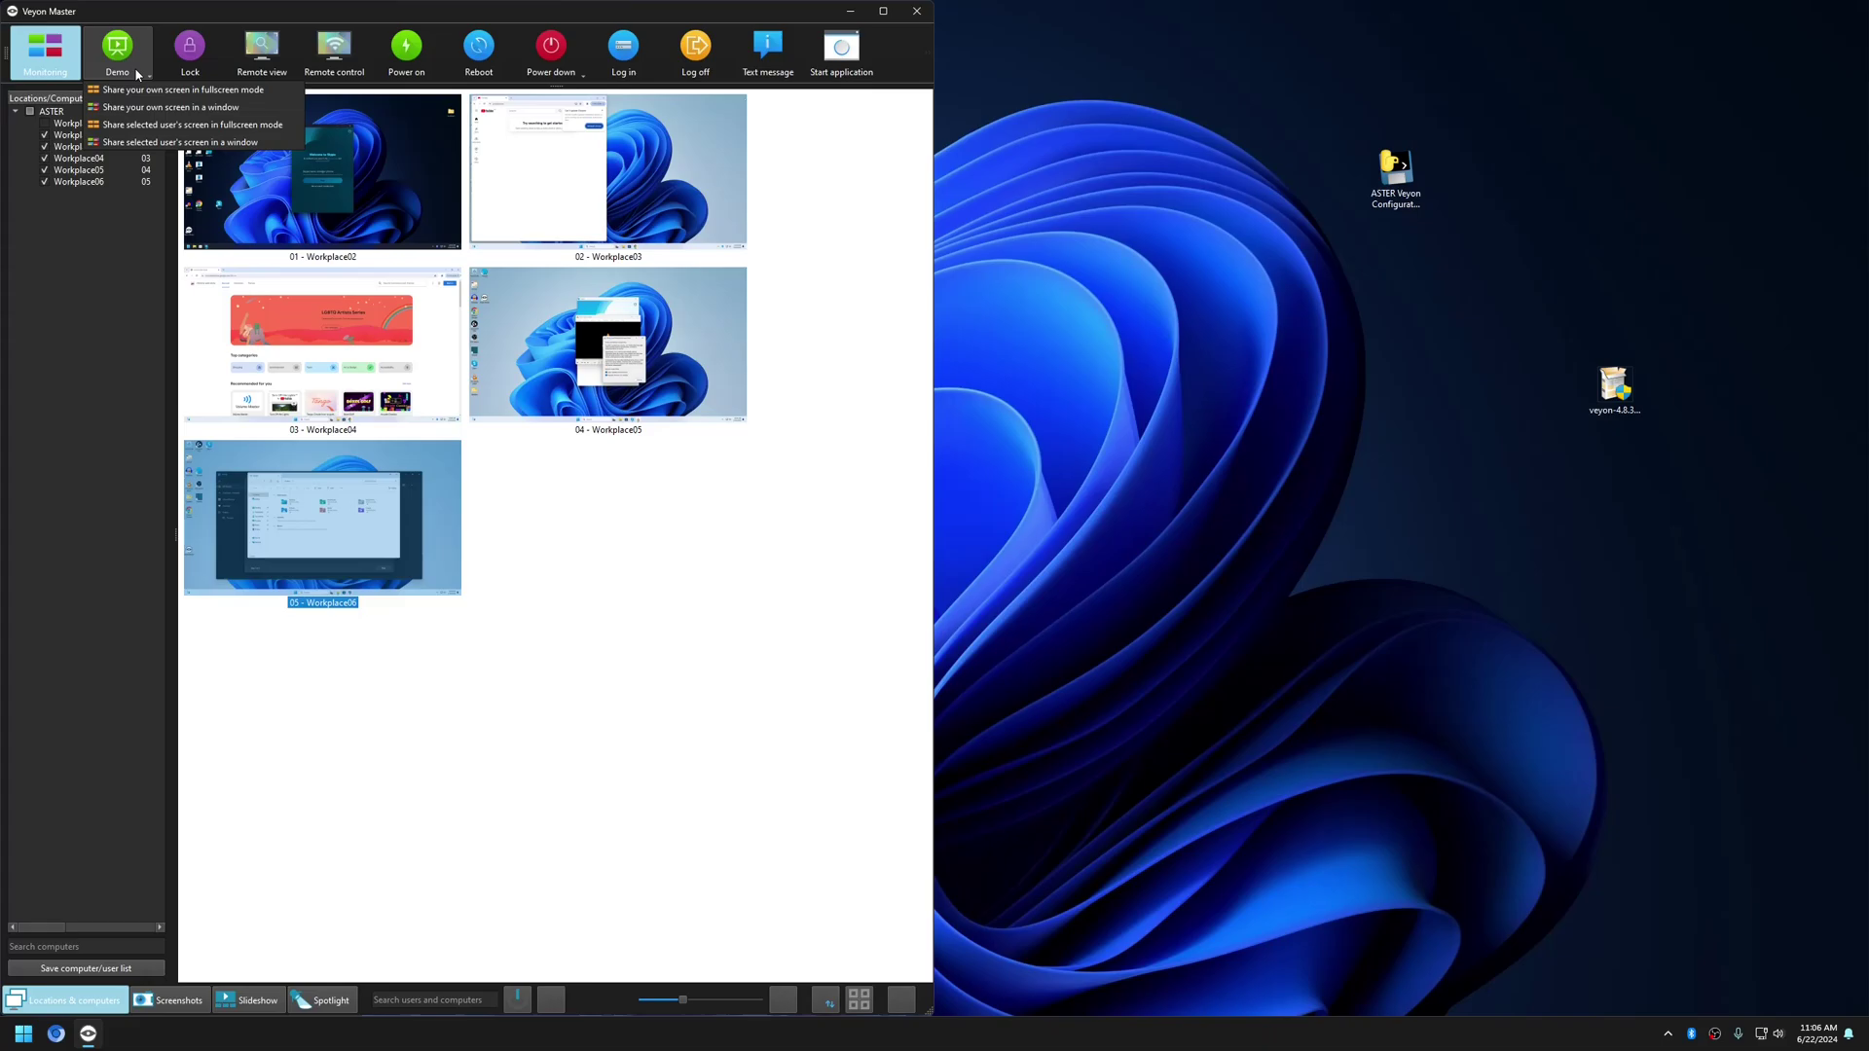
click(156, 96)
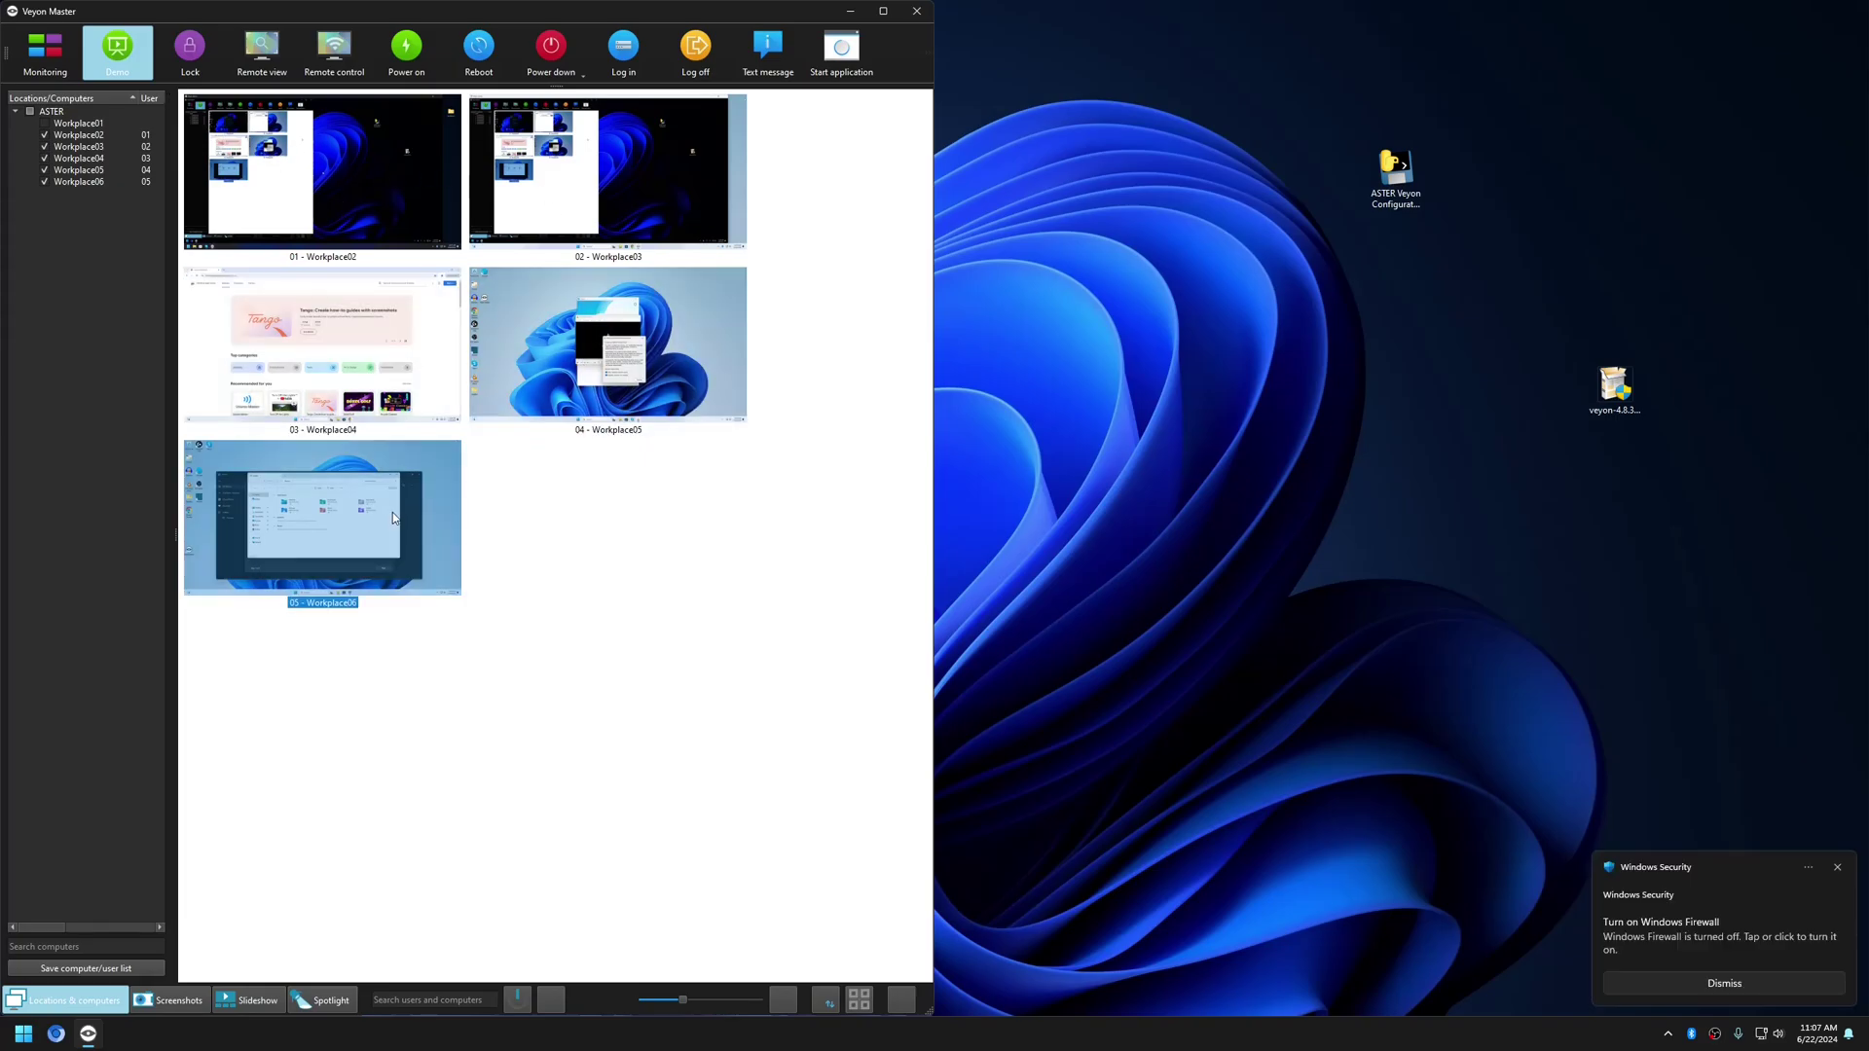
click(487, 300)
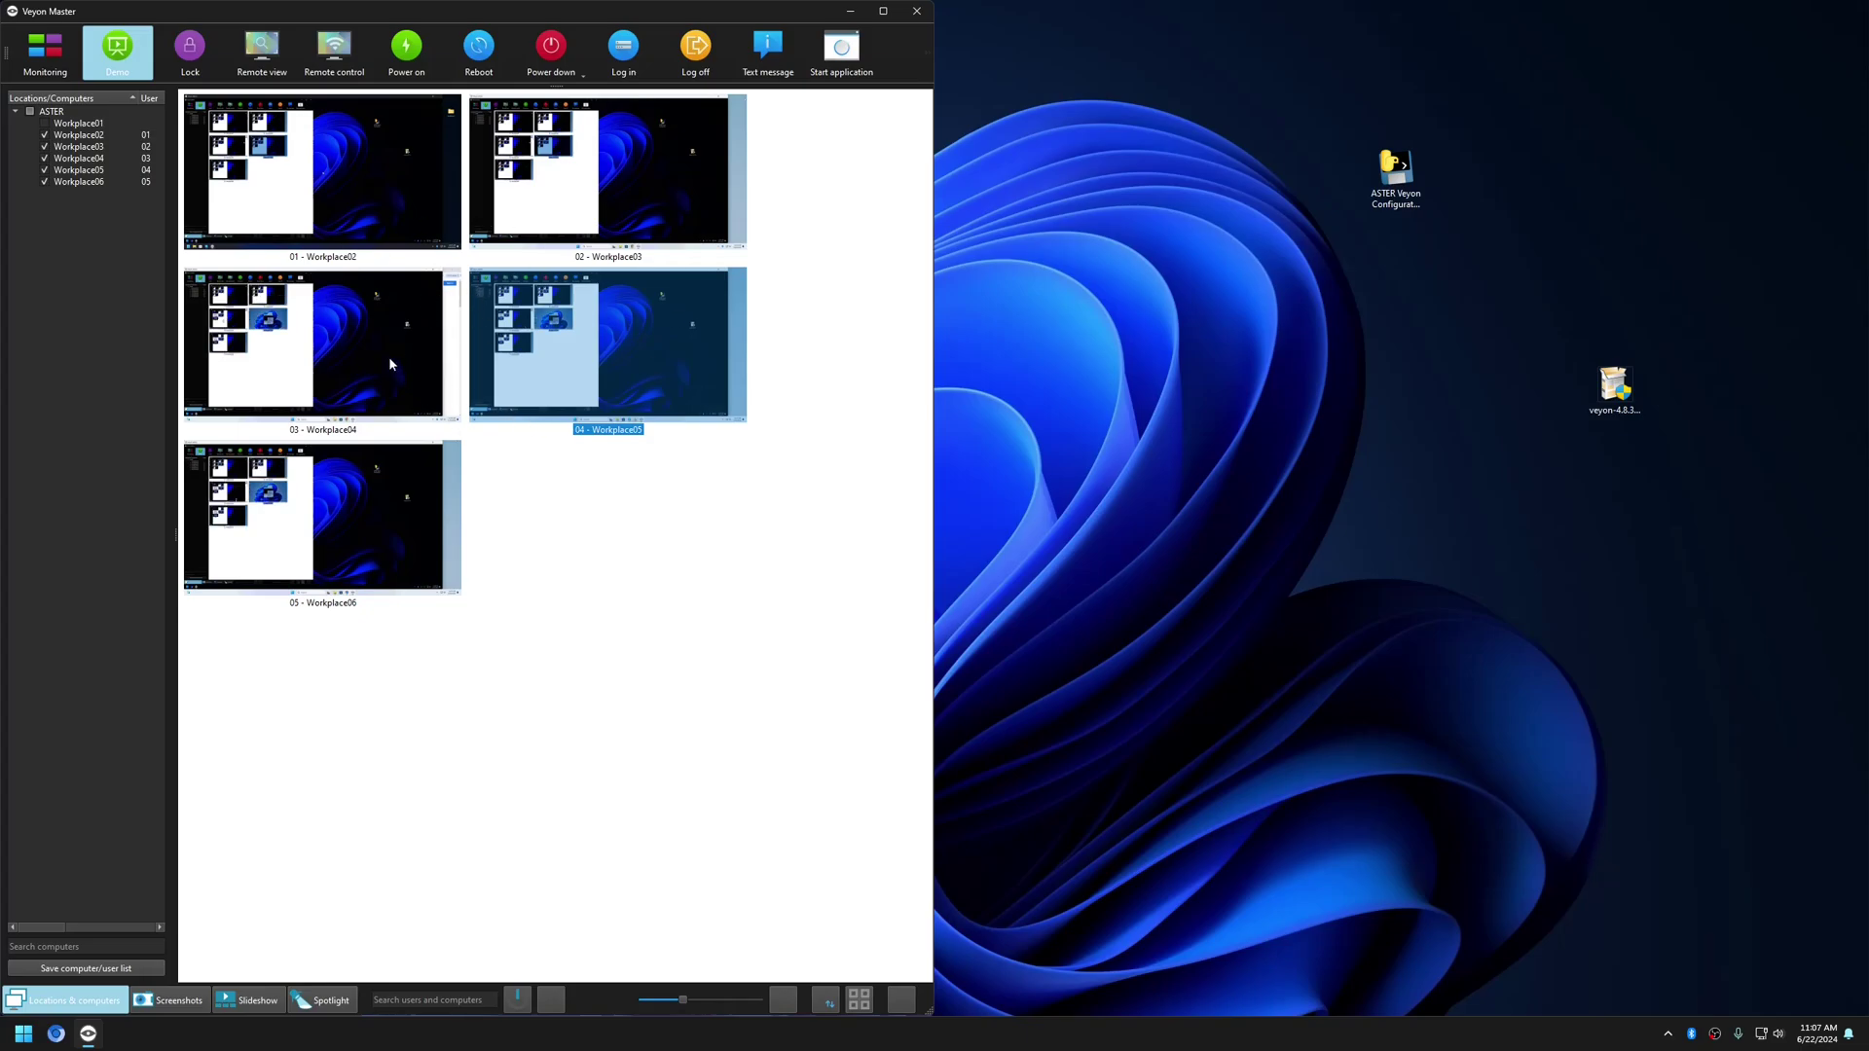
click(125, 66)
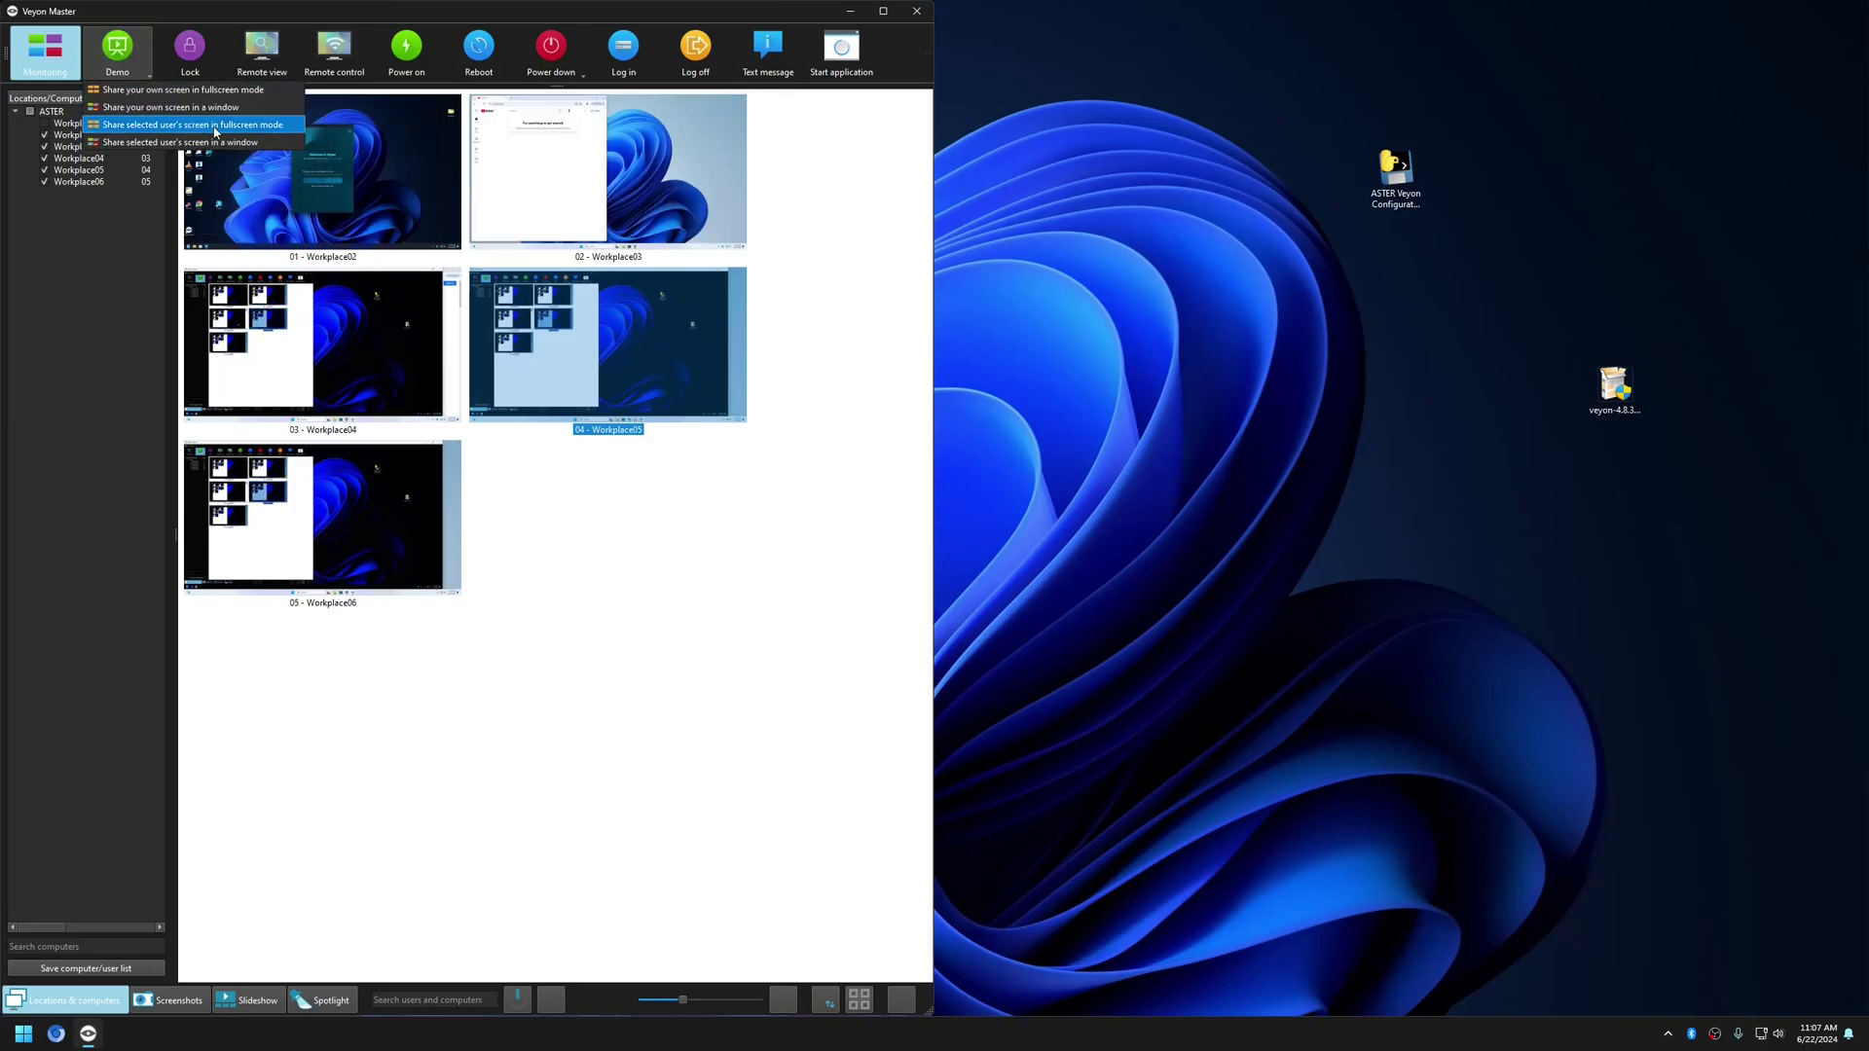
Close the Demo menu without choosing an option and bring Veyon Master back to the front
click(598, 611)
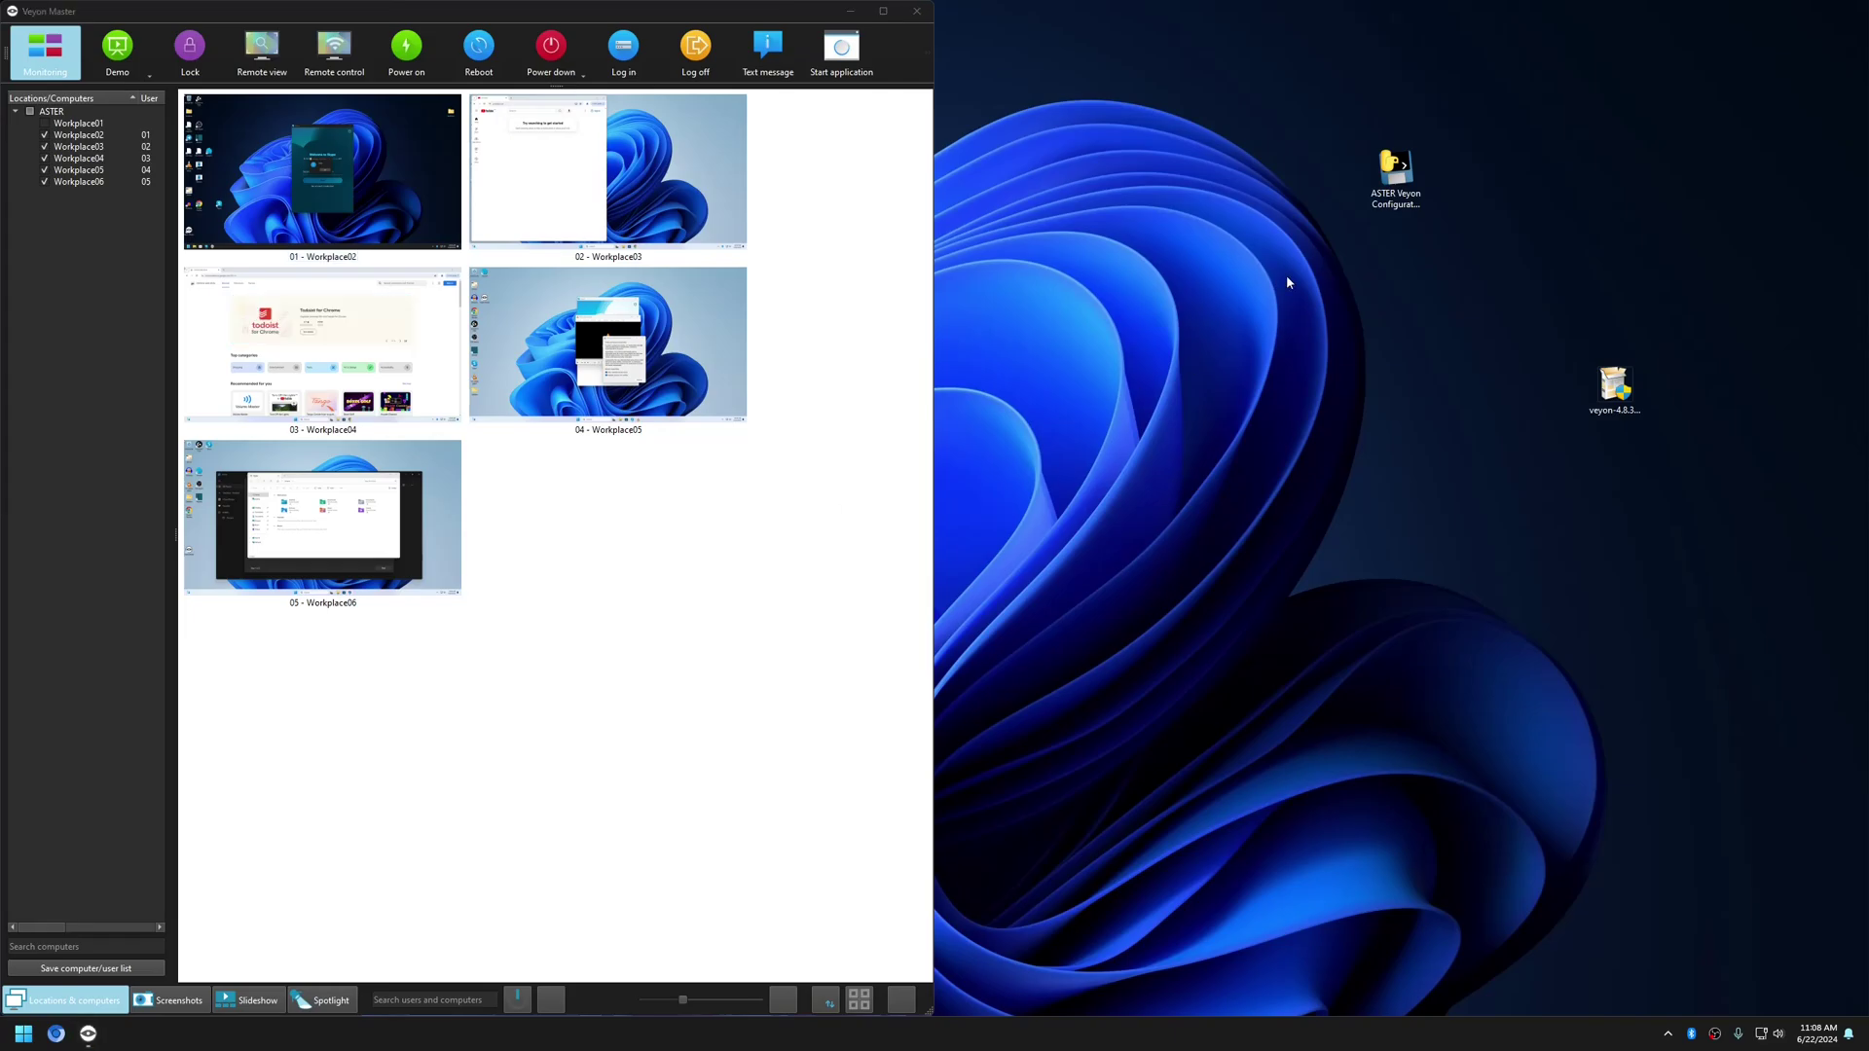
click(1503, 222)
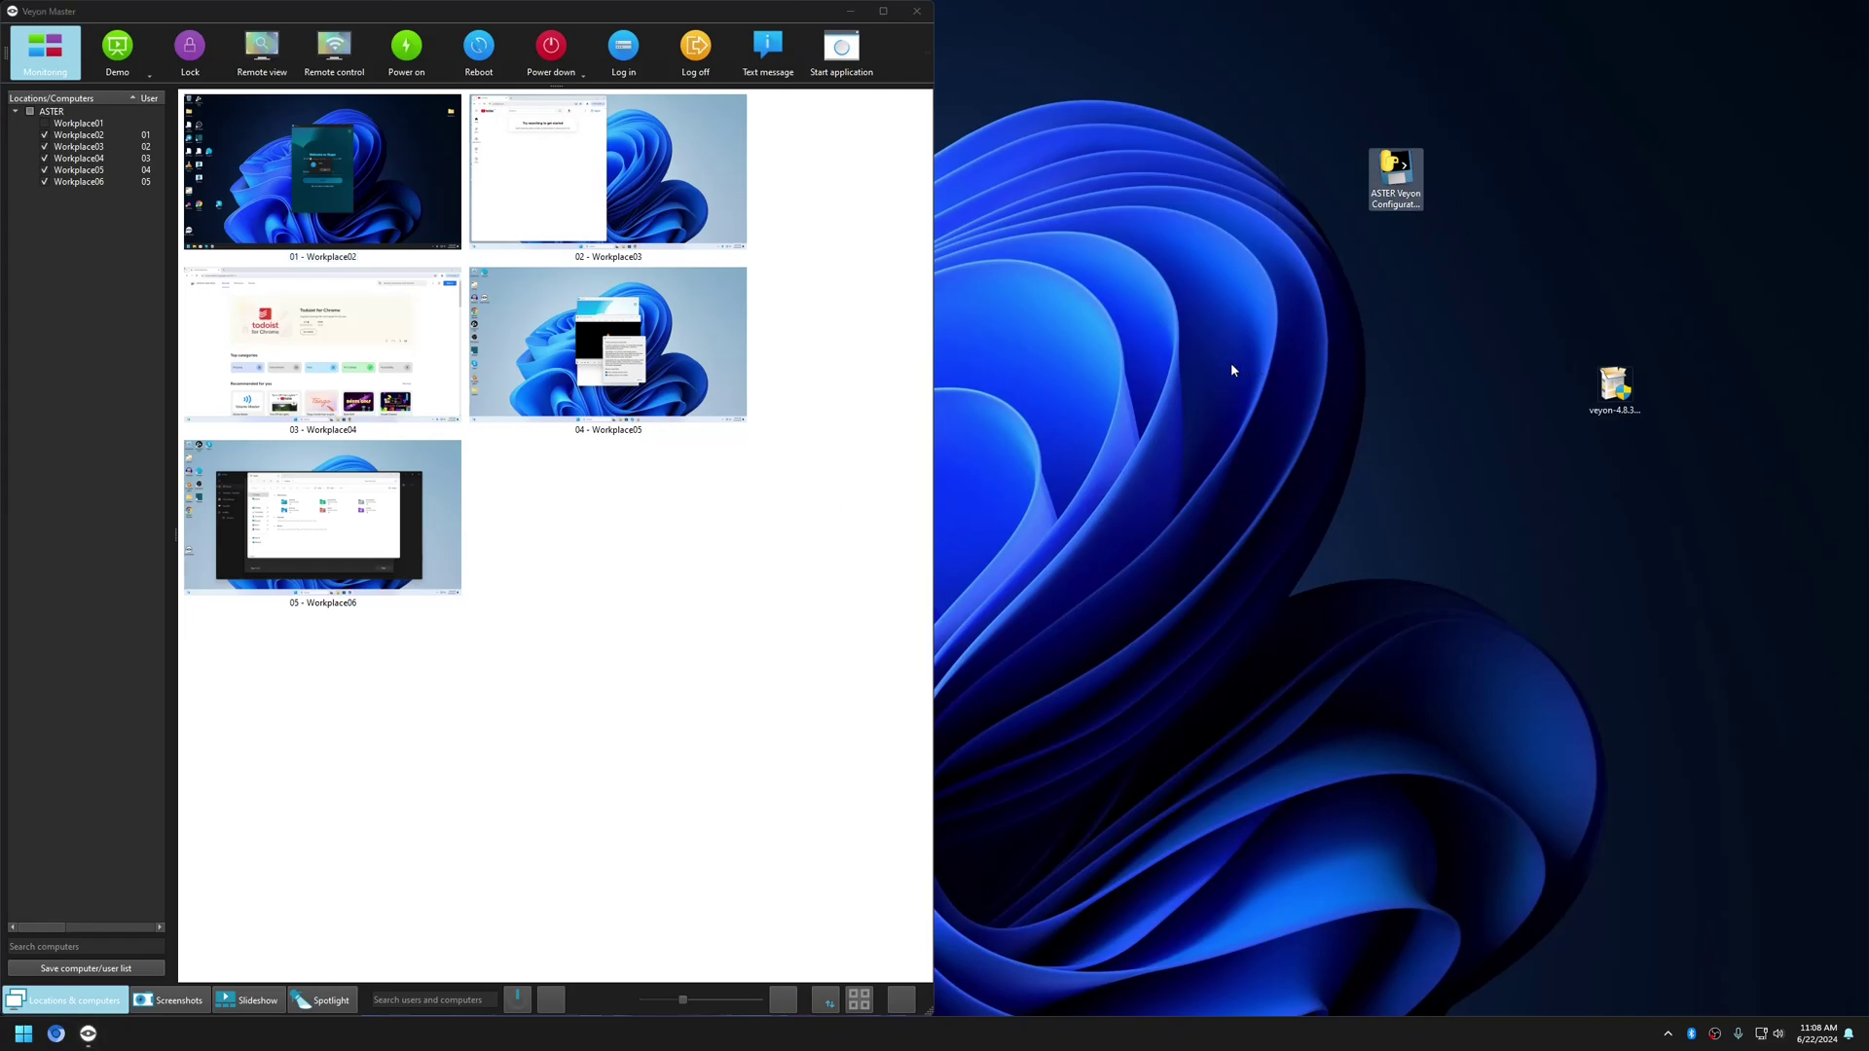
click(677, 668)
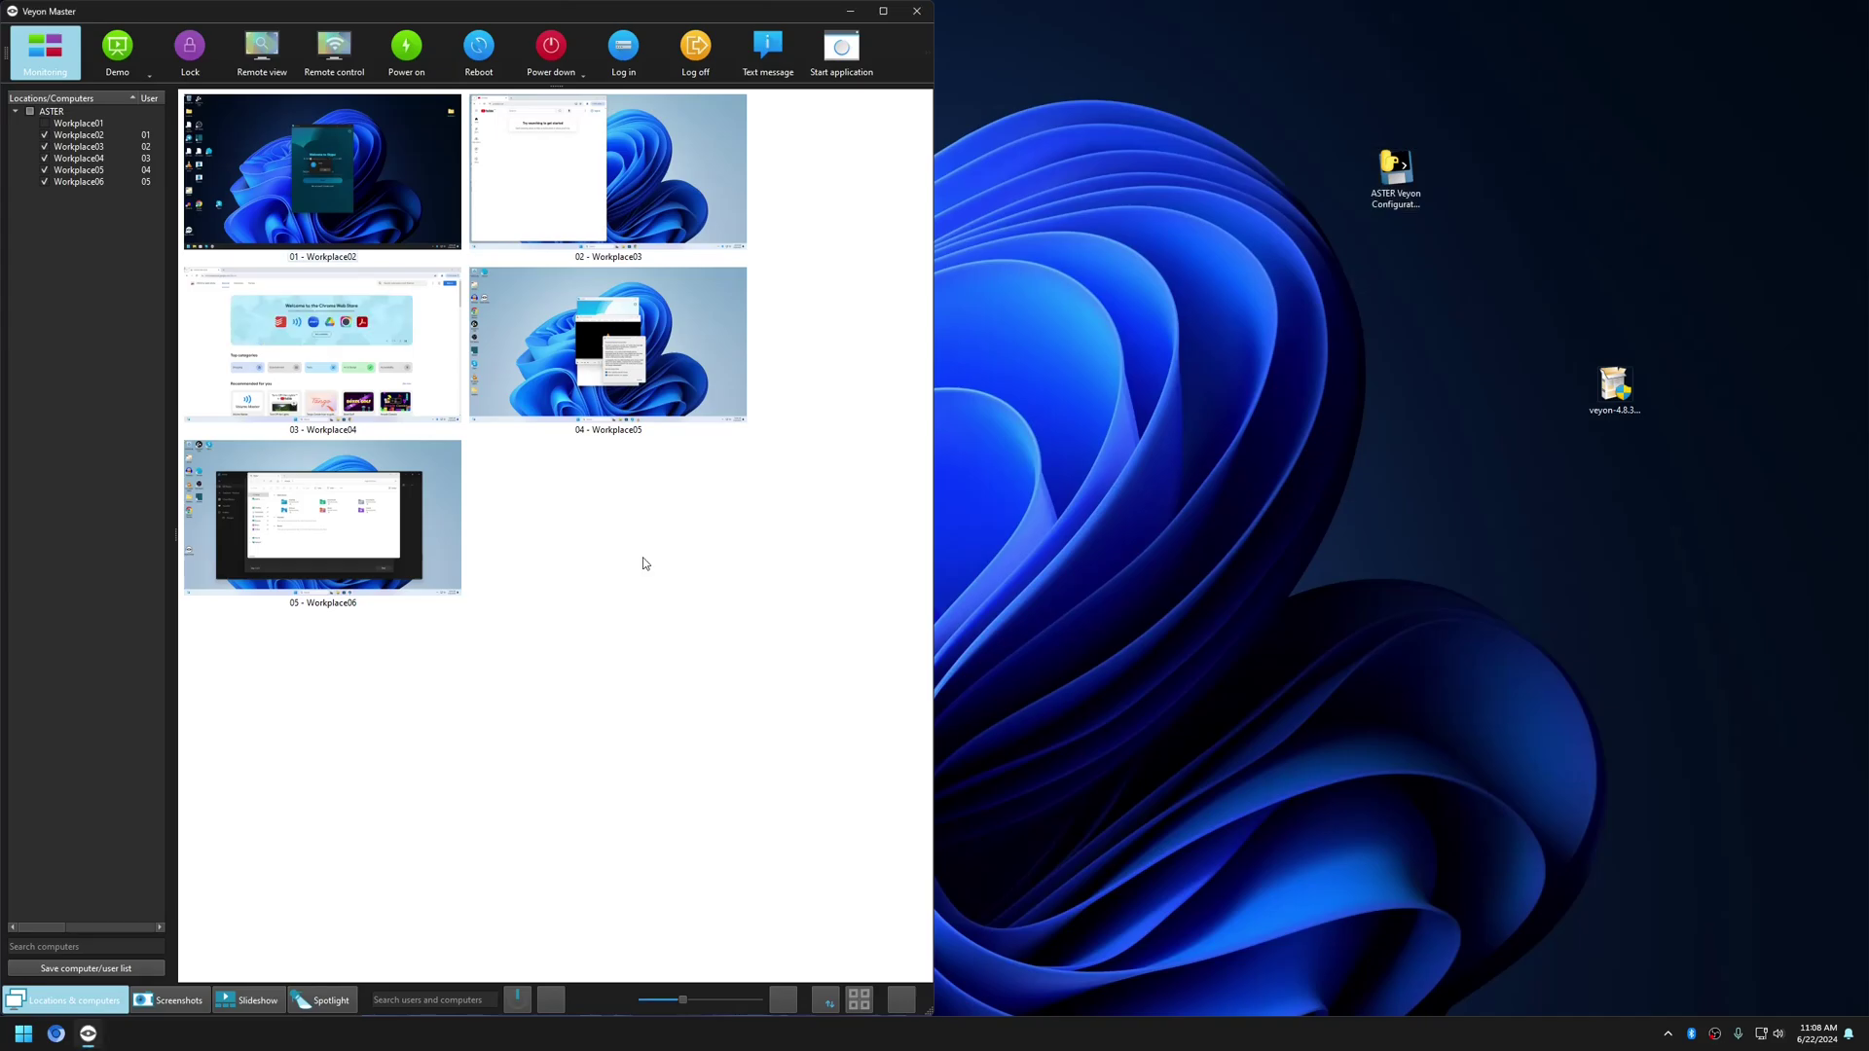